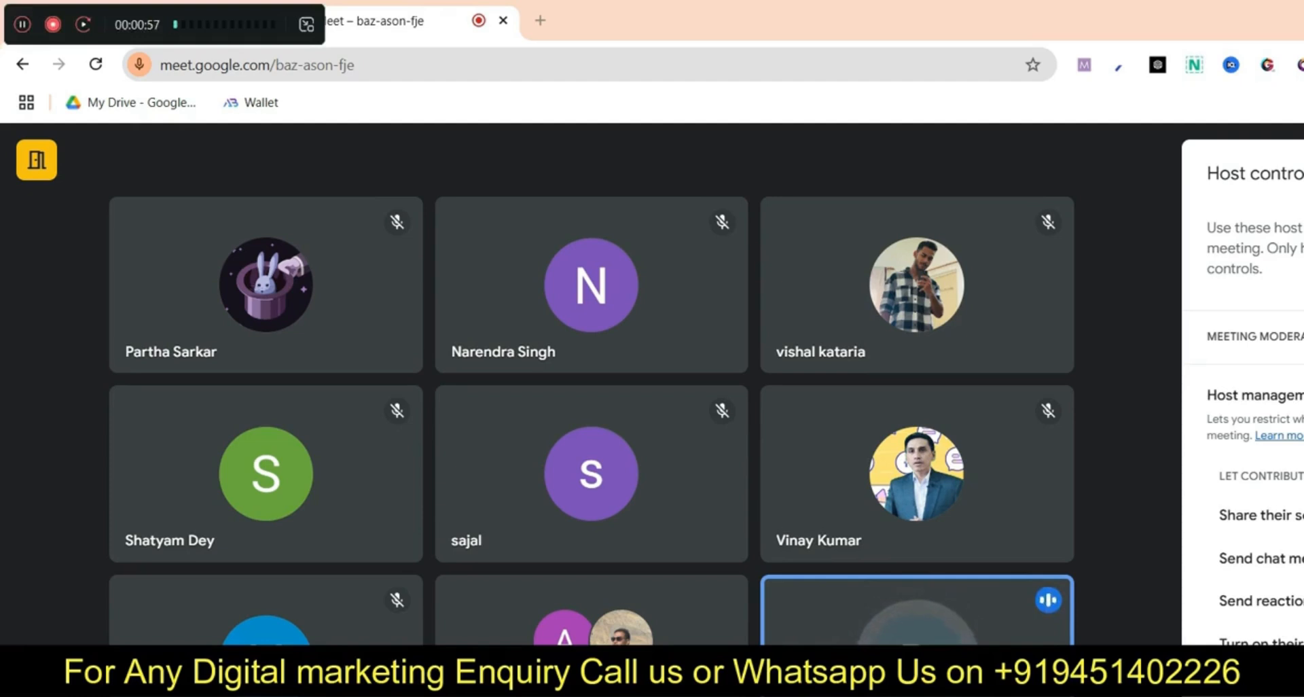
# Log in to ResellerClub's WebPro Panel and open the hosting order's cPanel in a new tab
pyautogui.moveTo(262, 25); pyautogui.dragTo(354, 615)
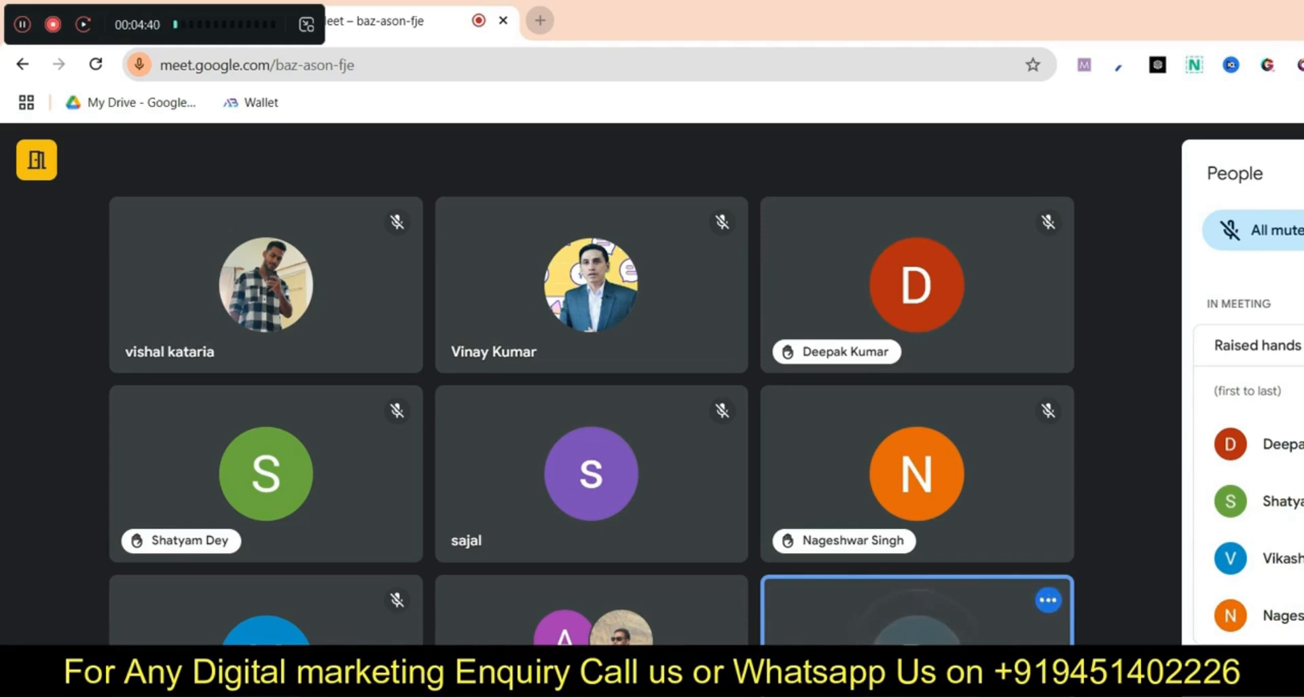
pyautogui.hotkey('ctrl', 't')
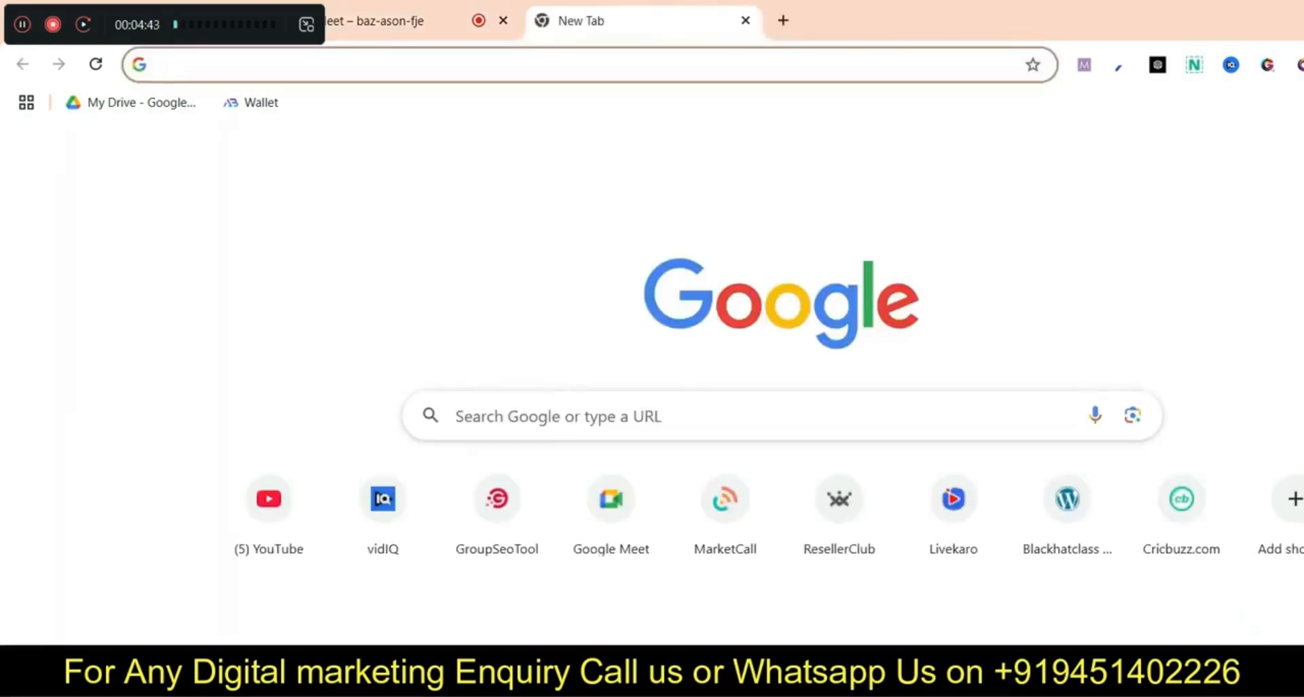
pyautogui.write('rese')
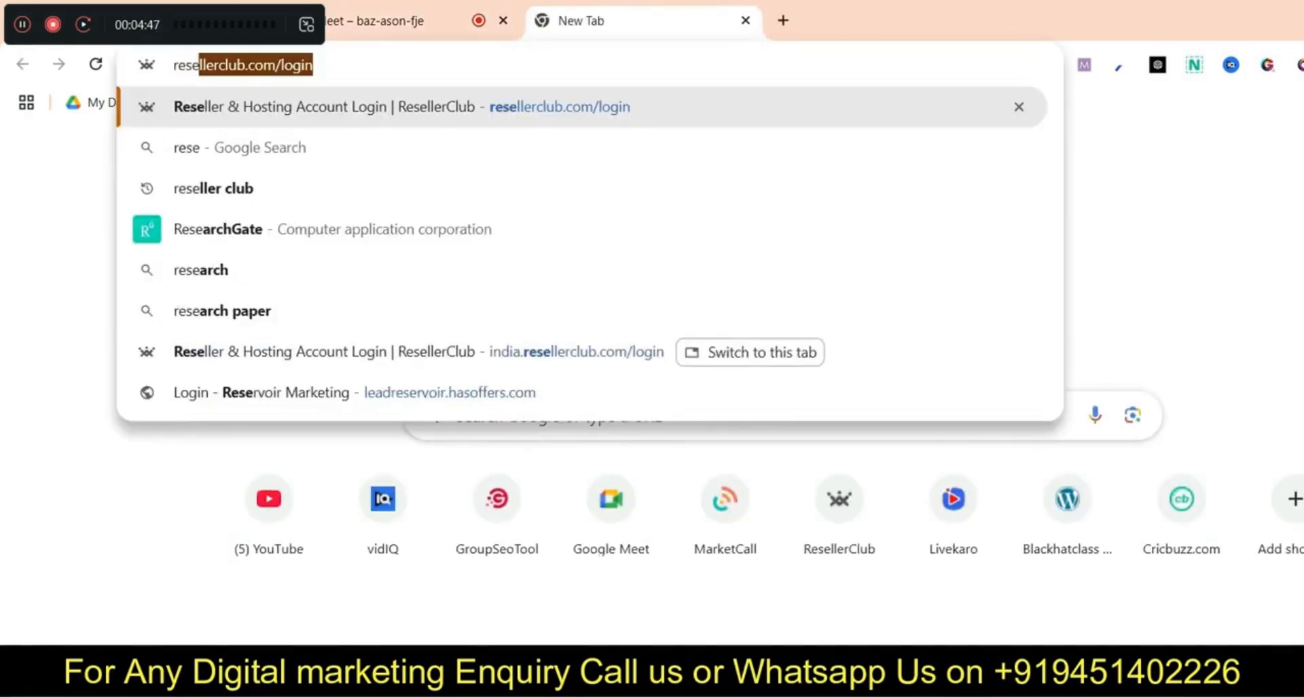
pyautogui.press('Return')
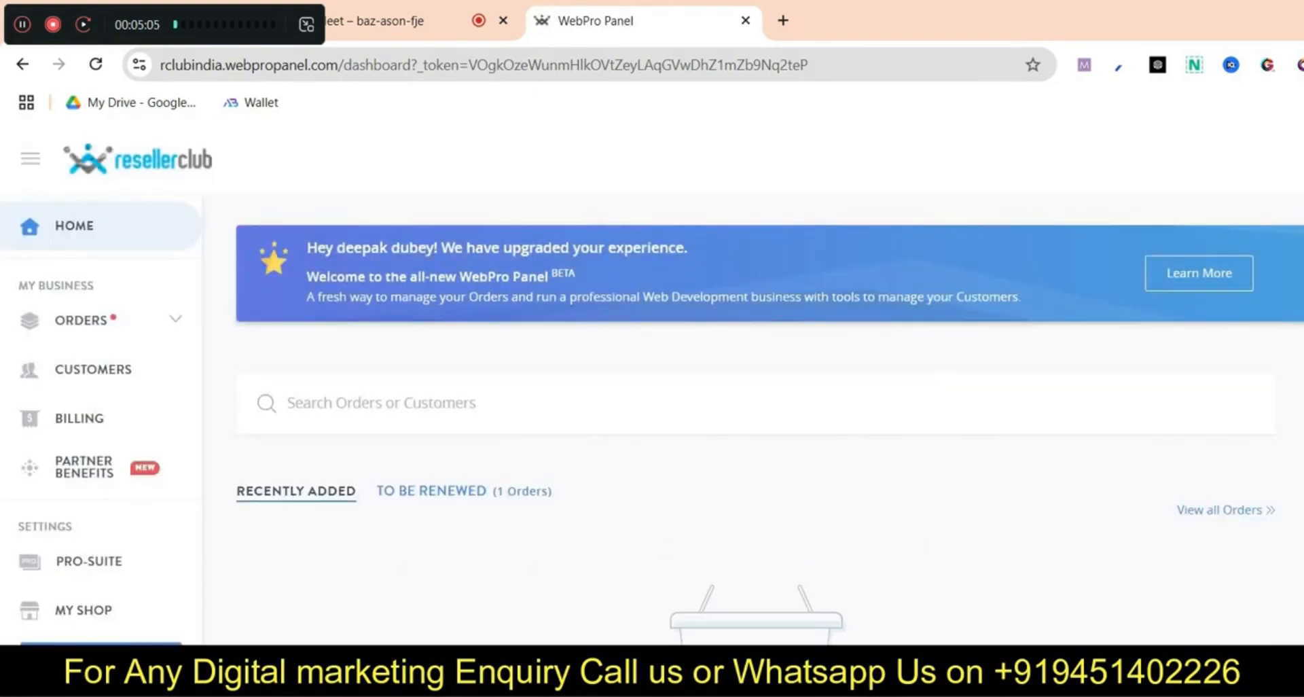
pyautogui.click(1159, 573)
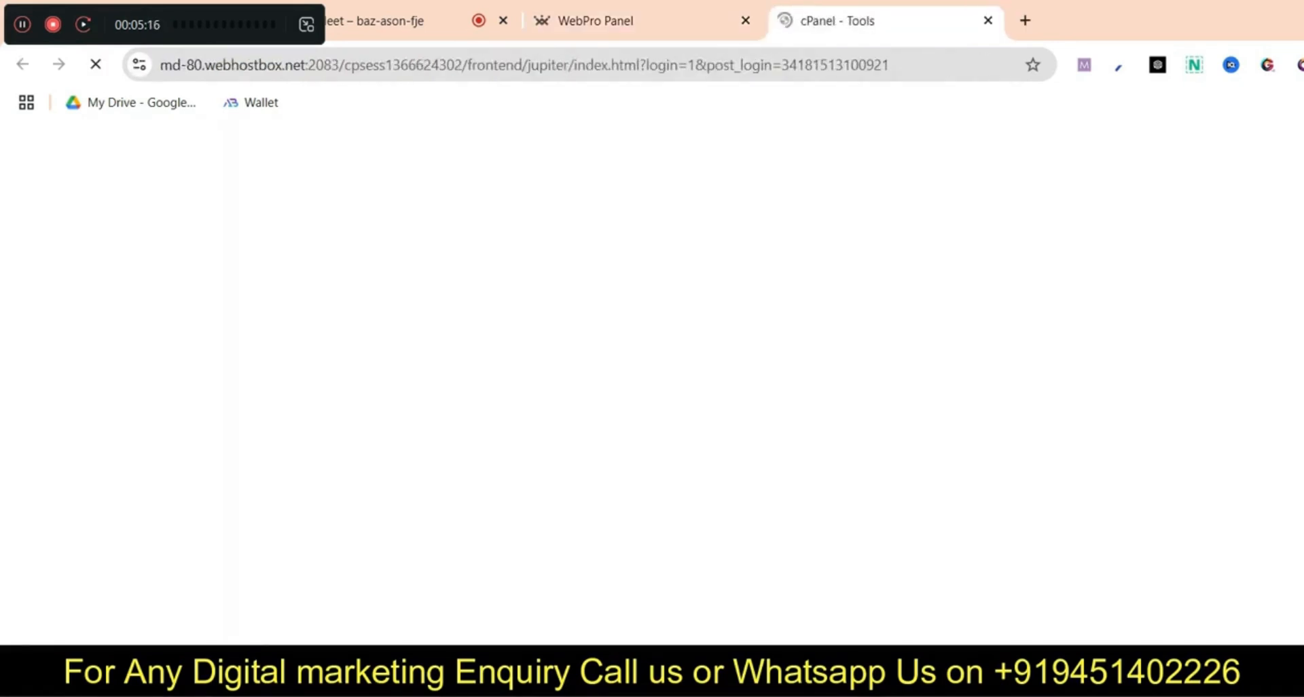
# Scroll cPanel Tools and open the WordPress installer page
pyautogui.scroll(-20, 645, 506)
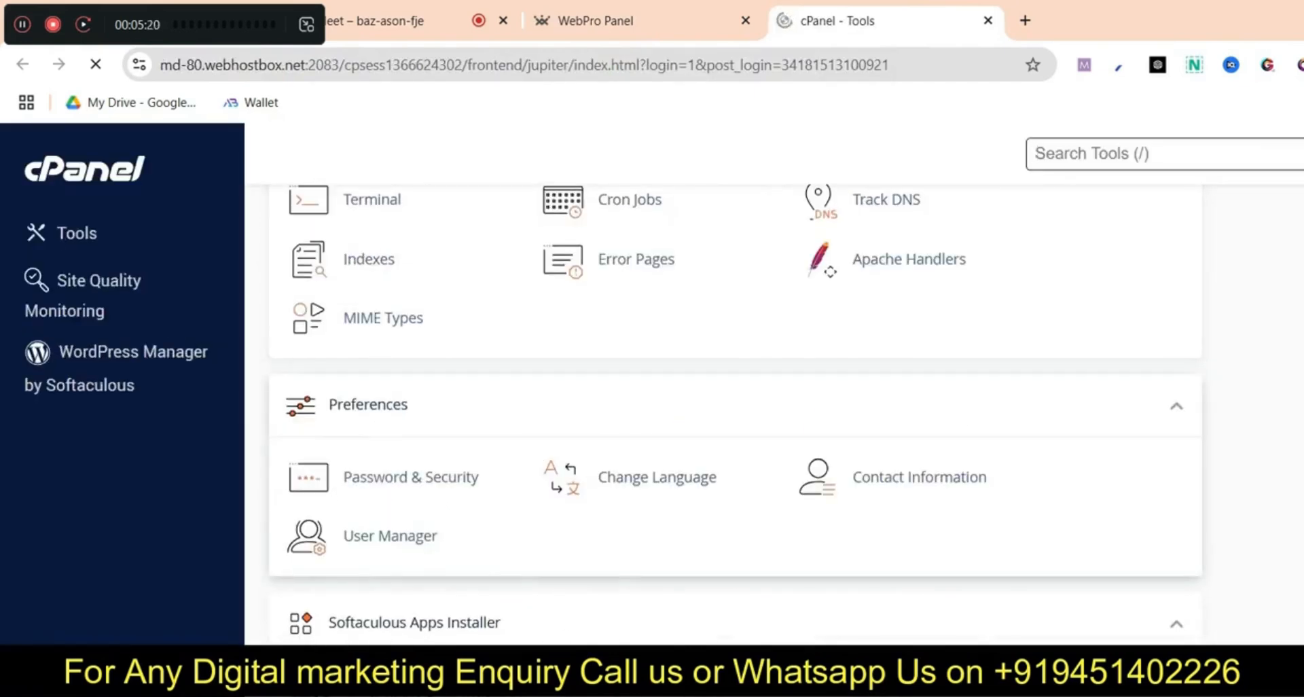
pyautogui.scroll(-3, 734, 408)
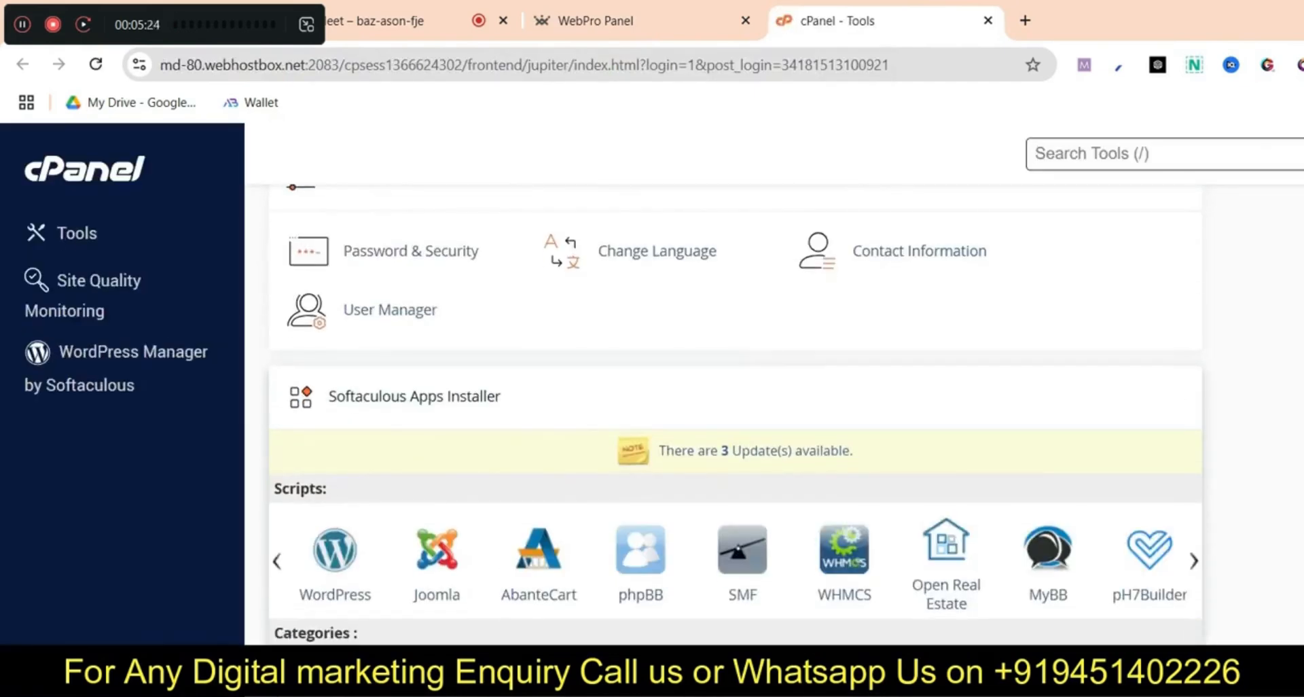
pyautogui.click(334, 552)
pyautogui.scroll(-15, 652, 407)
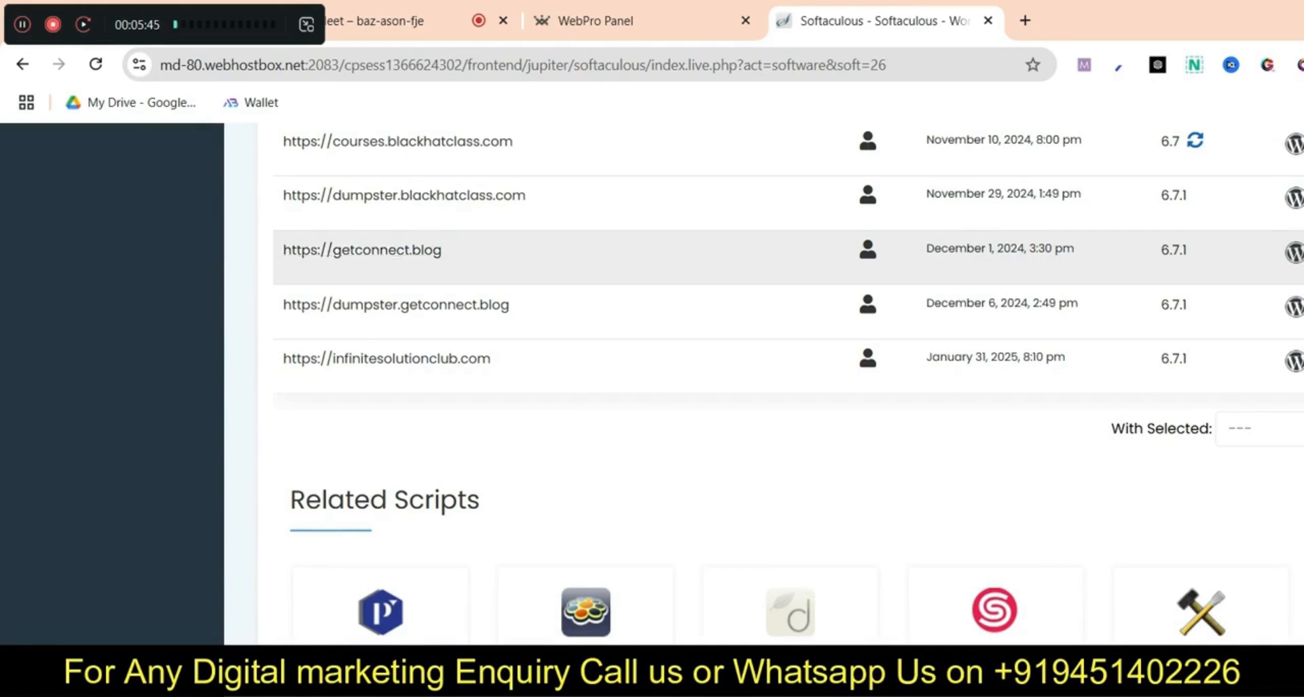
# Reopen cPanel from the hosting dashboard and open the Domains list
pyautogui.click(596, 21)
pyautogui.click(1160, 569)
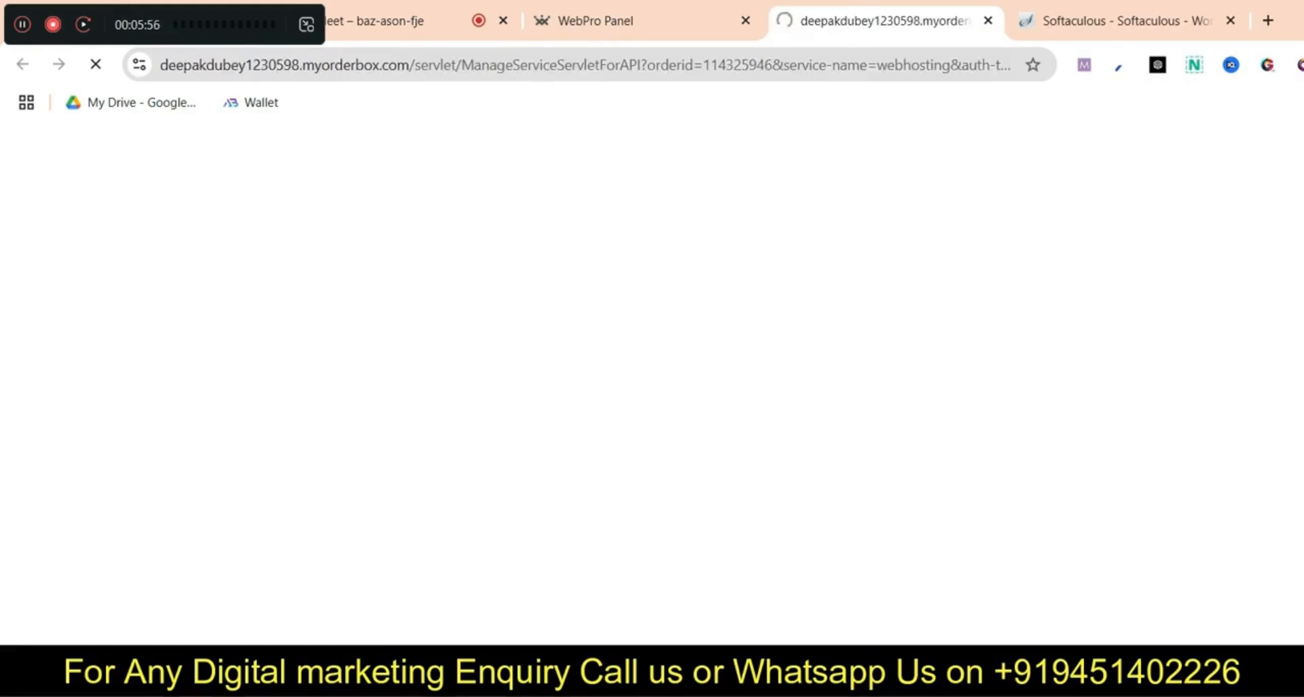
pyautogui.scroll(-5, 632, 558)
pyautogui.scroll(5, 632, 559)
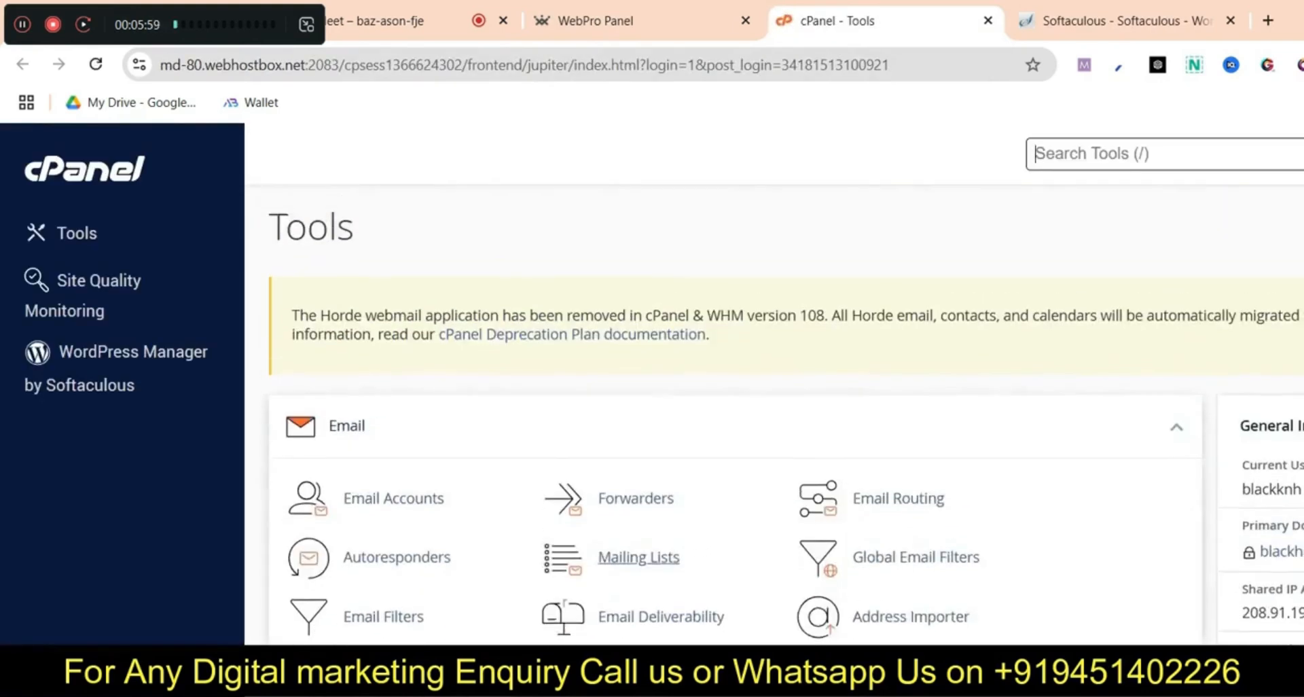
pyautogui.scroll(-4, 632, 558)
pyautogui.scroll(-4, 384, 517)
pyautogui.scroll(9, 384, 516)
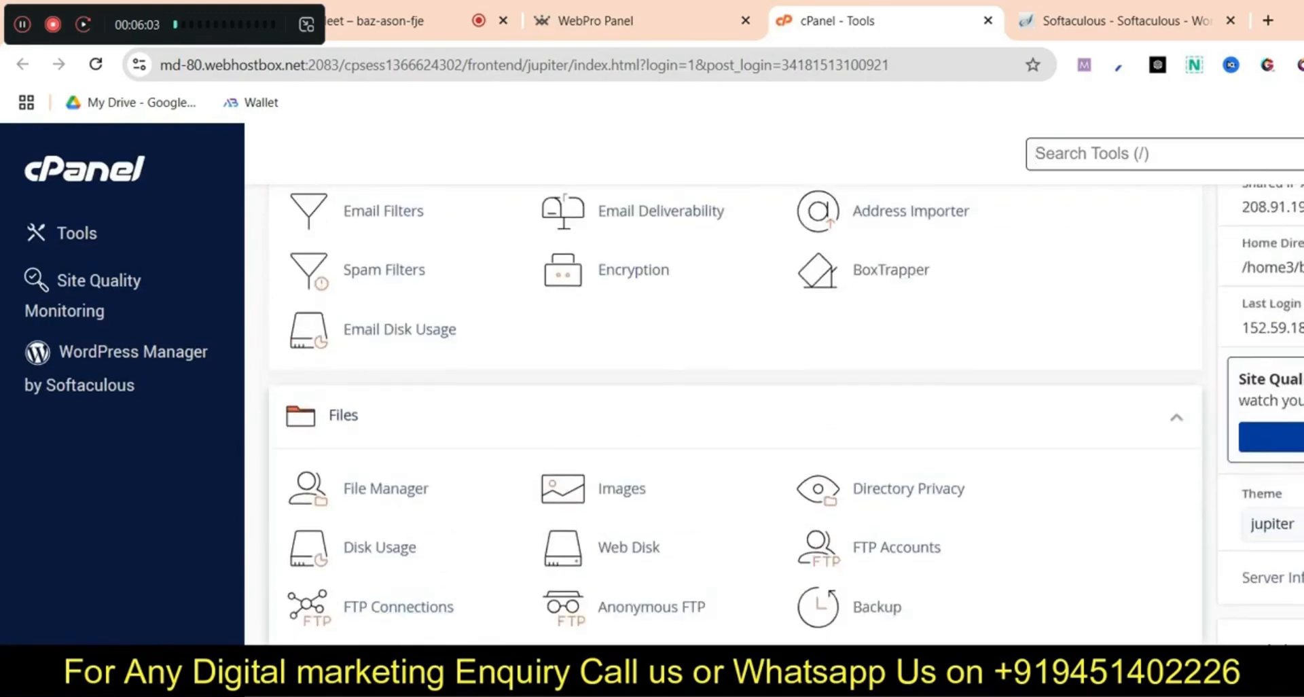
pyautogui.scroll(-10, 384, 517)
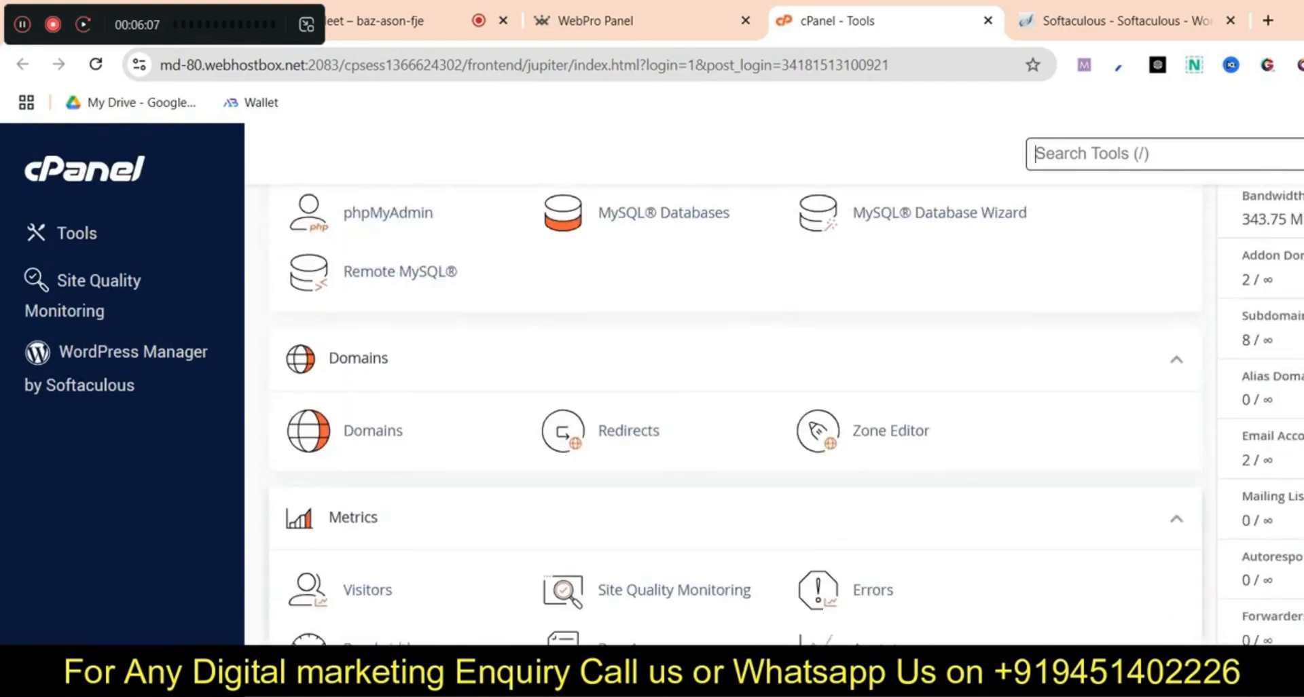
pyautogui.click(372, 431)
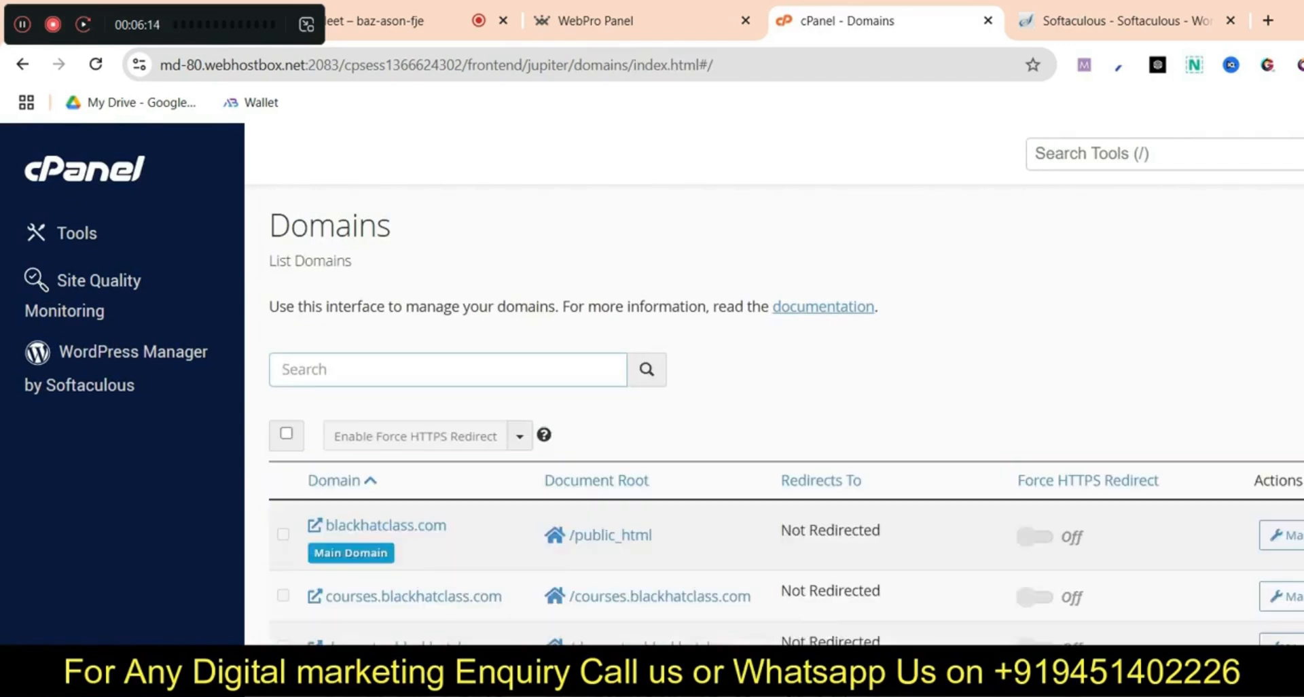
# Create the domain flights.getconnect.blog, keeping its auto-filled flights.getconnect.blog document root
pyautogui.click(1299, 435)
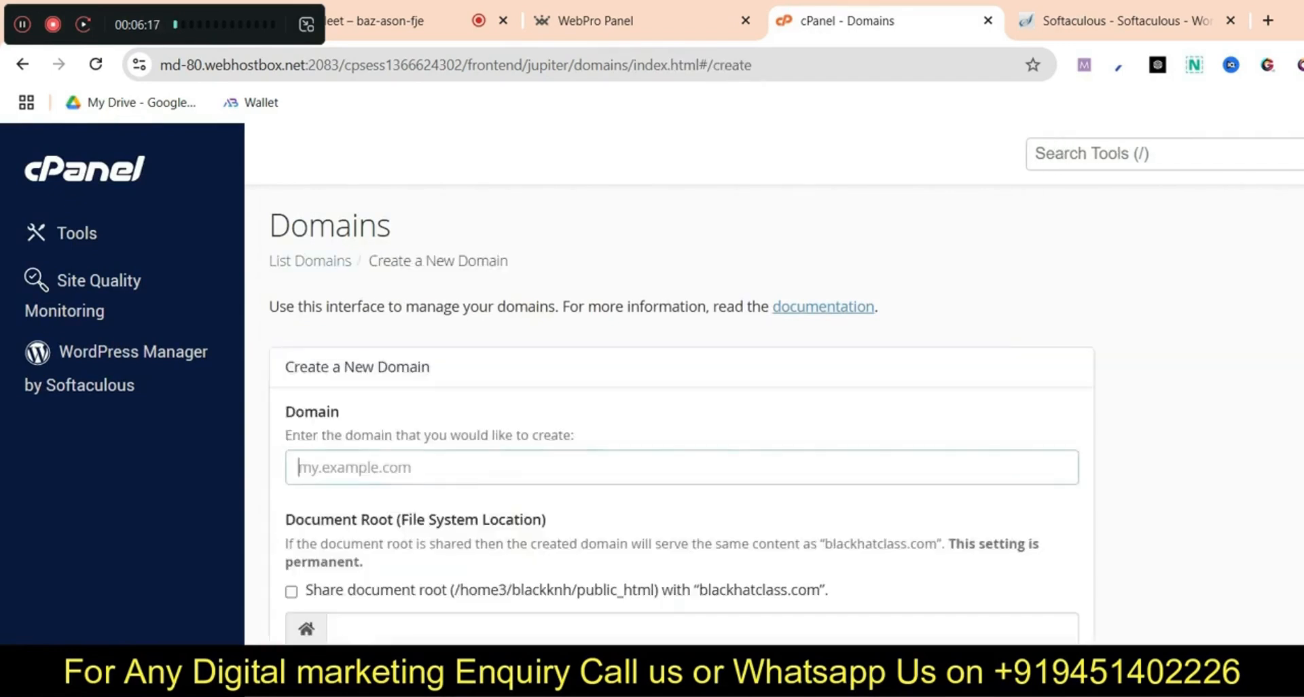
pyautogui.write('flight')
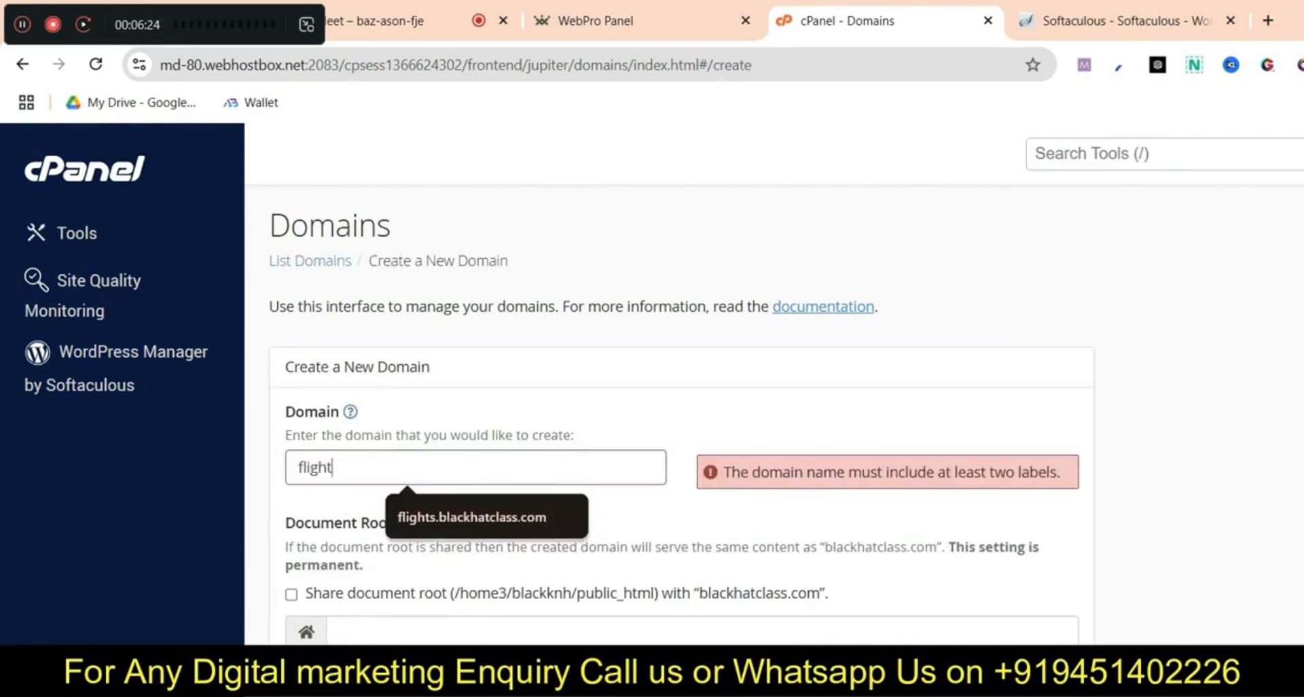
pyautogui.write('s.getc')
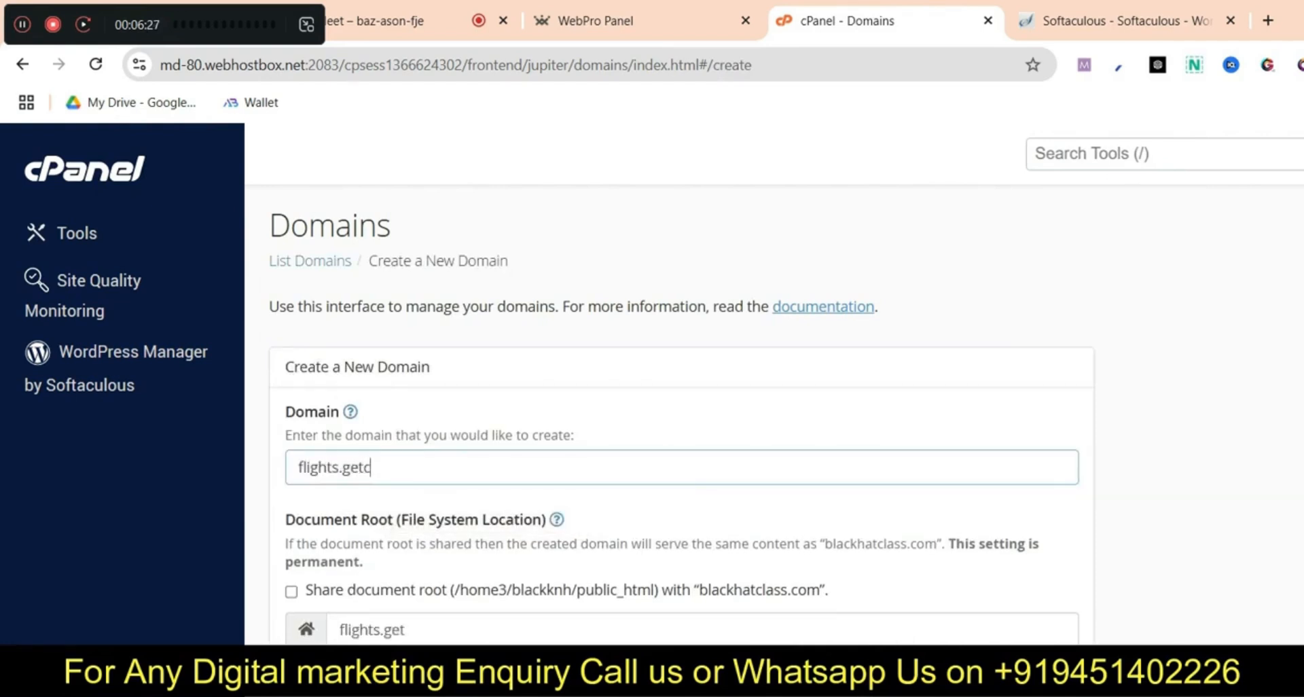
pyautogui.write('onnect')
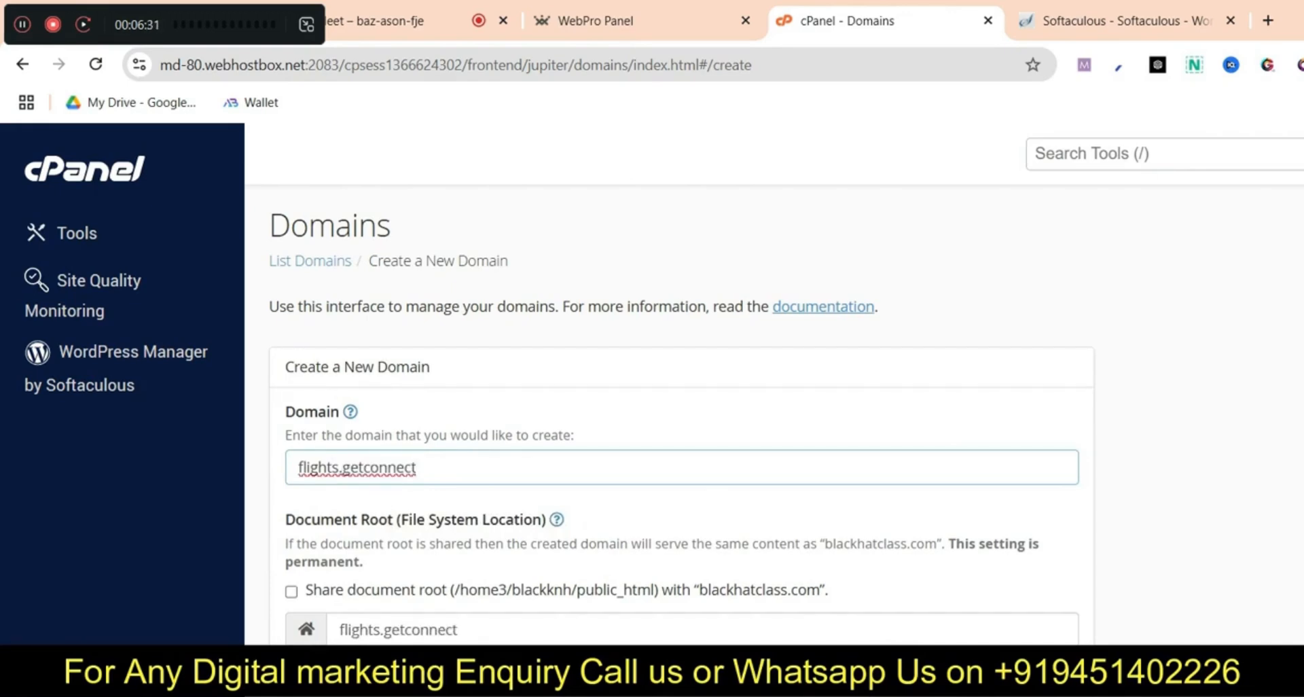
pyautogui.write('.blog')
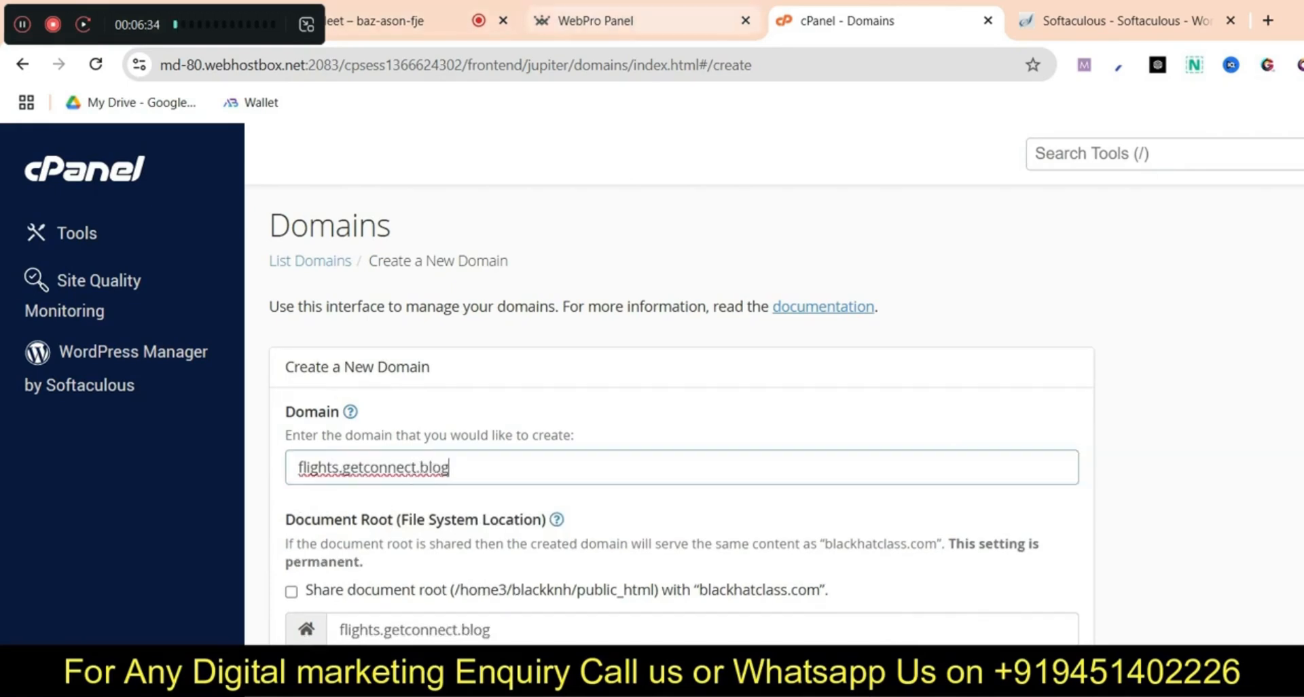
pyautogui.click(1120, 21)
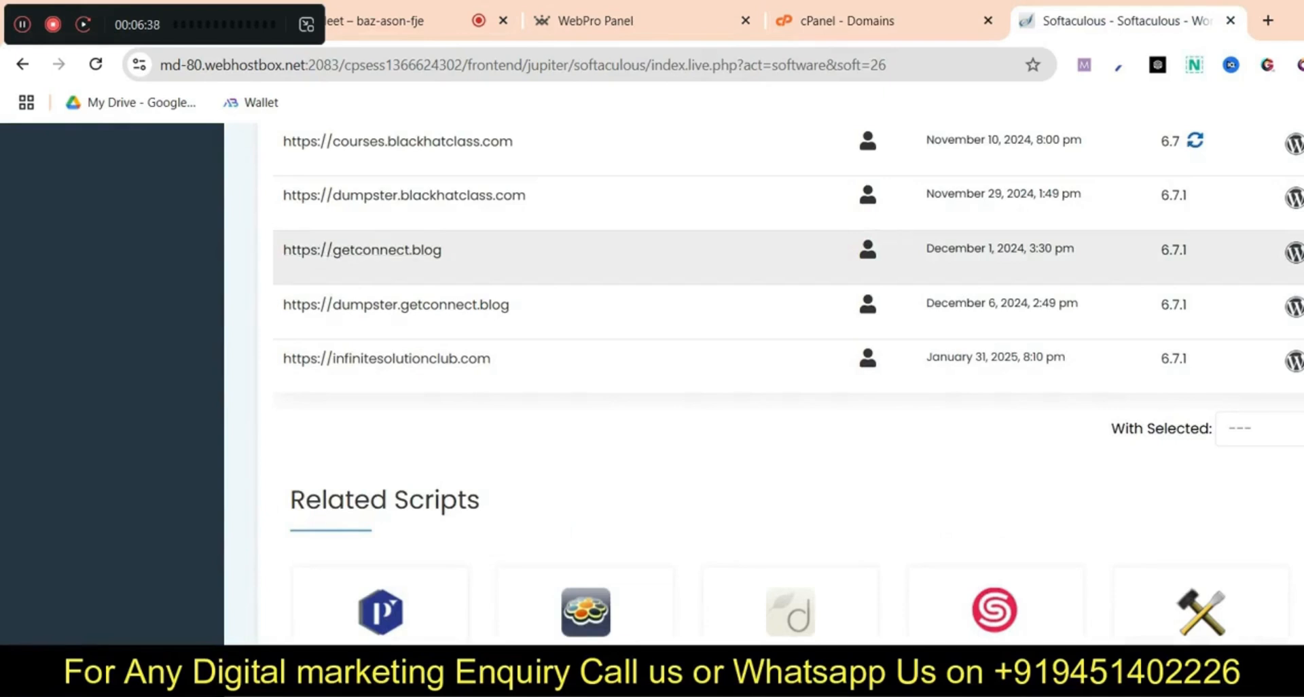
pyautogui.click(856, 21)
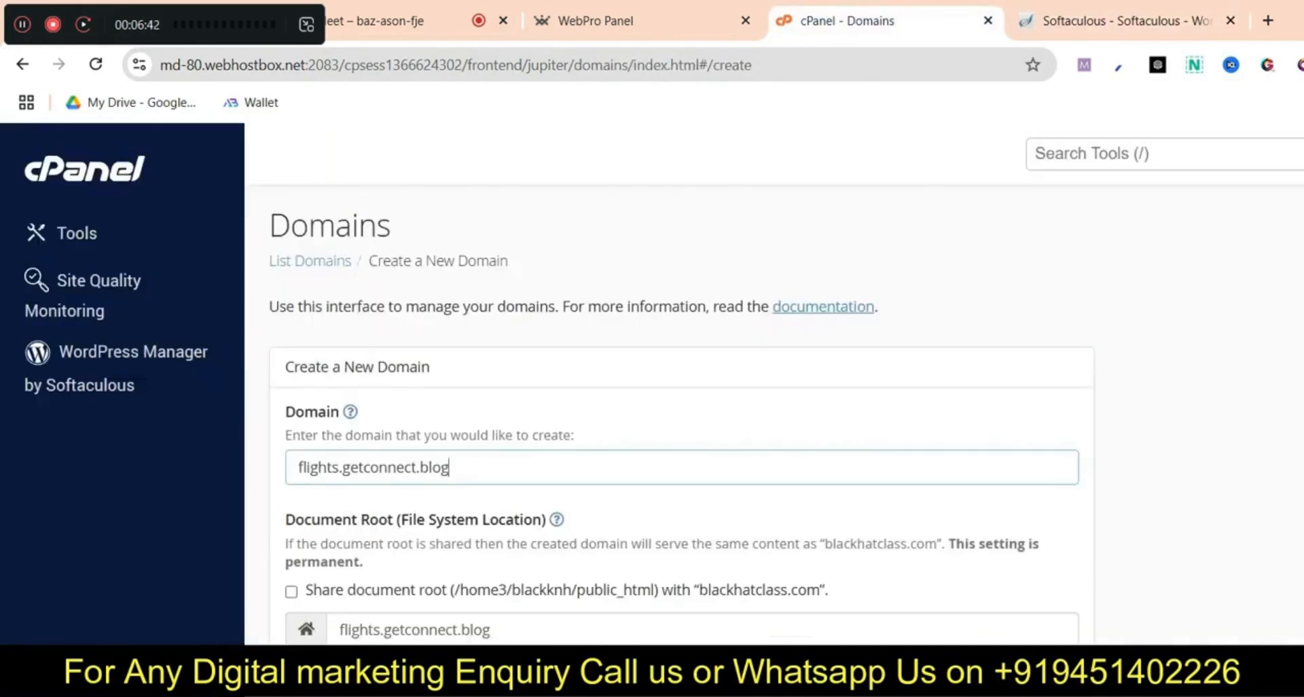
pyautogui.scroll(-1, 681, 415)
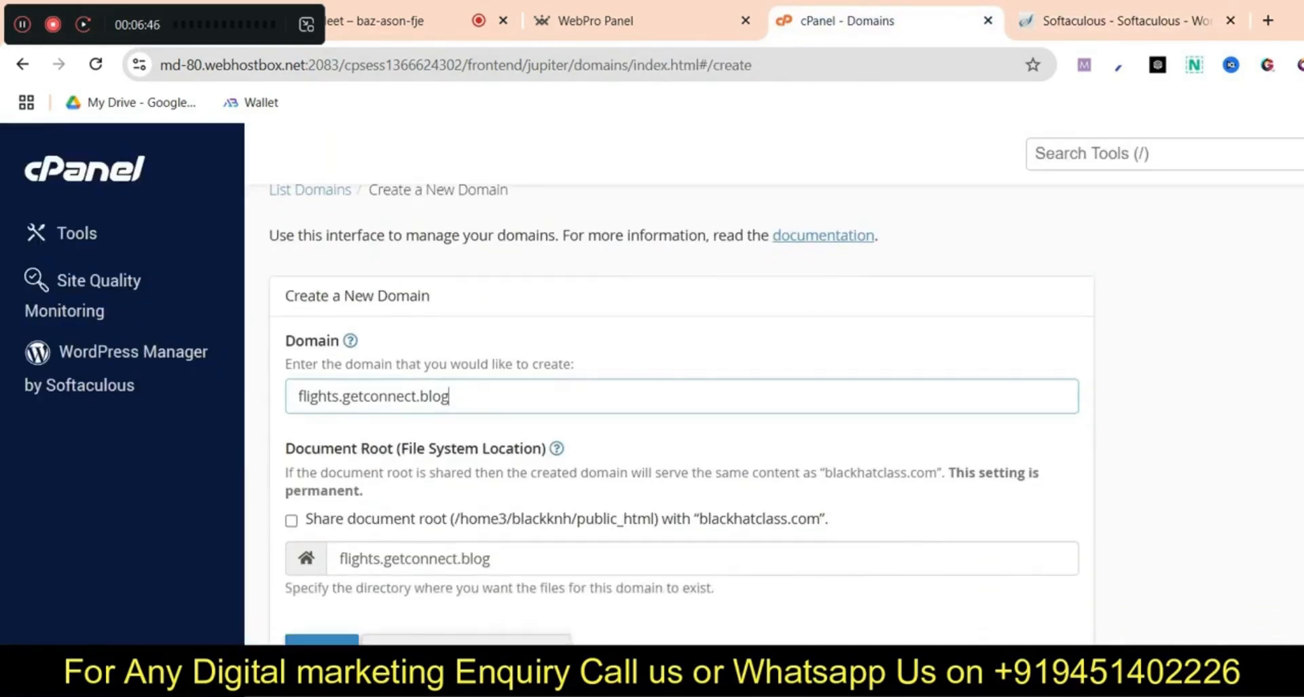
pyautogui.press('Return')
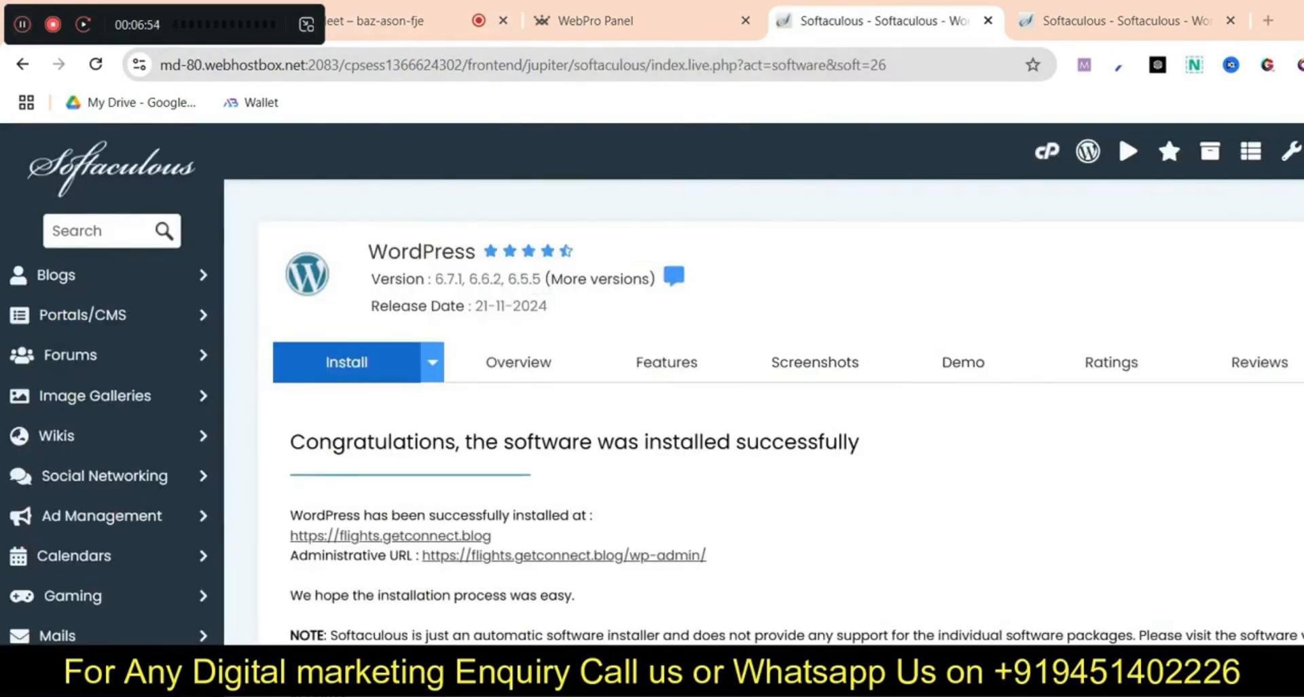
# Try the new site's admin link and proceed past its certificate warning
pyautogui.scroll(-3, 666, 360)
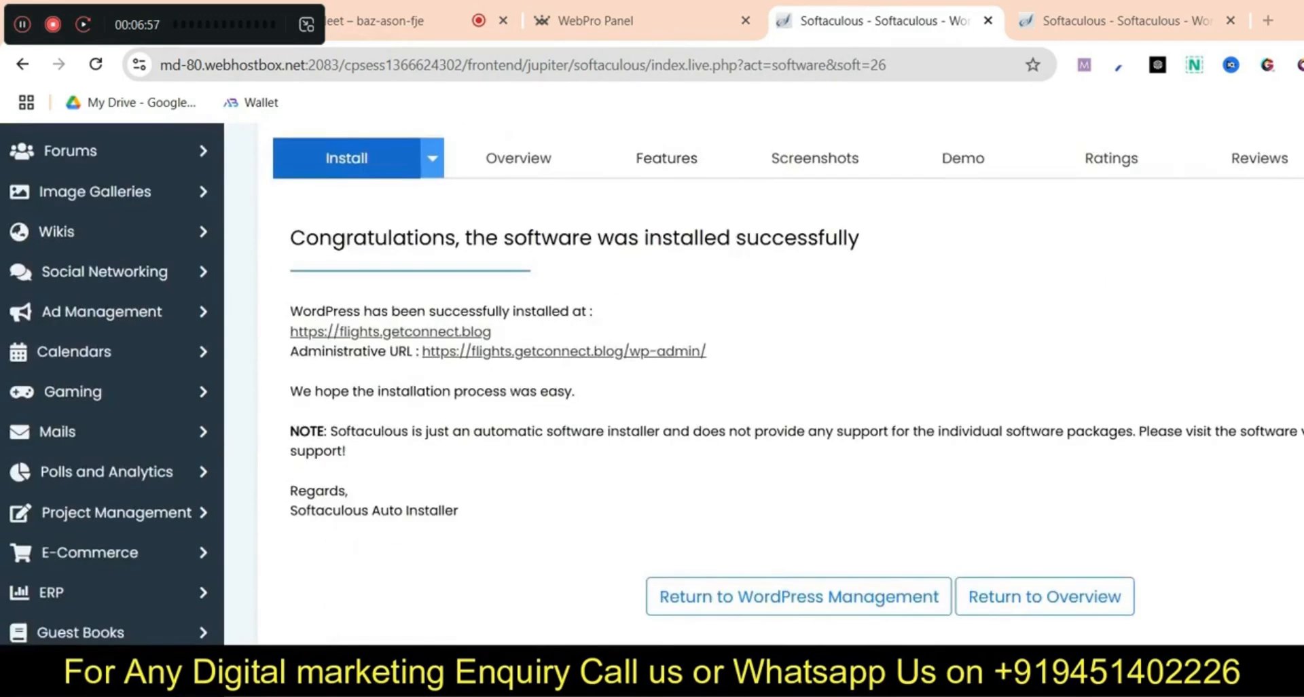
pyautogui.scroll(3, 666, 348)
pyautogui.scroll(-4, 666, 348)
pyautogui.scroll(3, 666, 348)
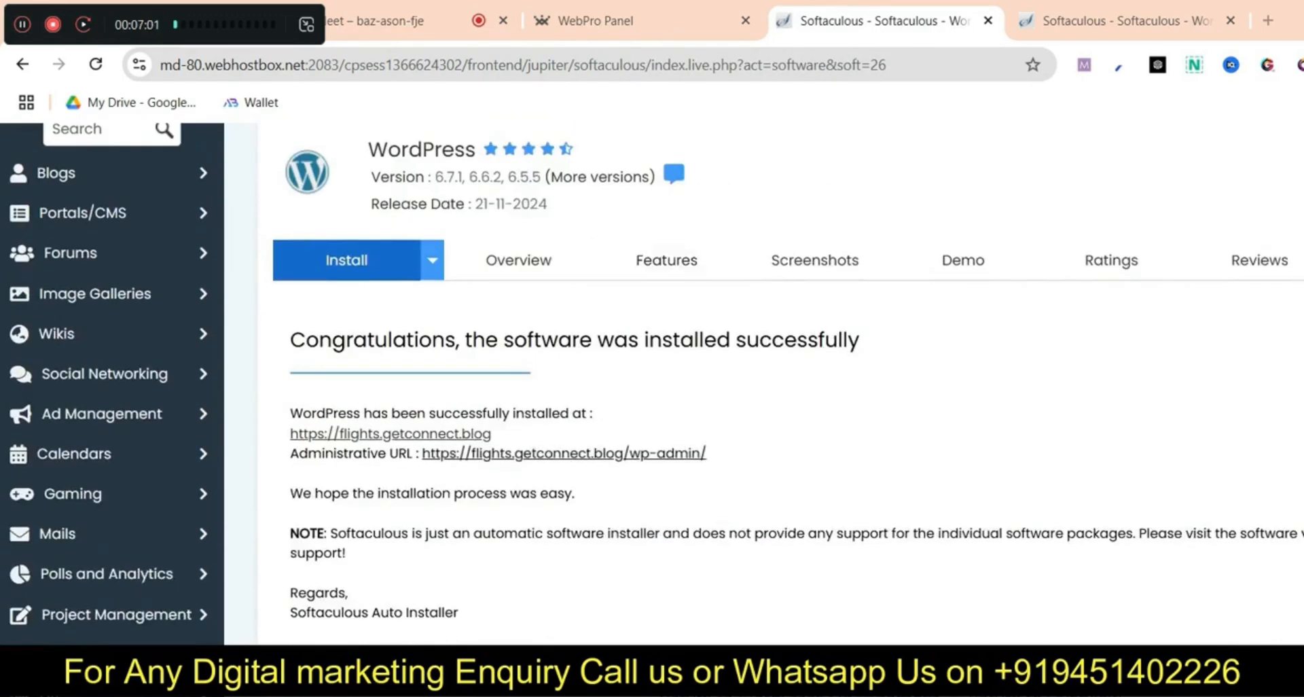
pyautogui.click(563, 453)
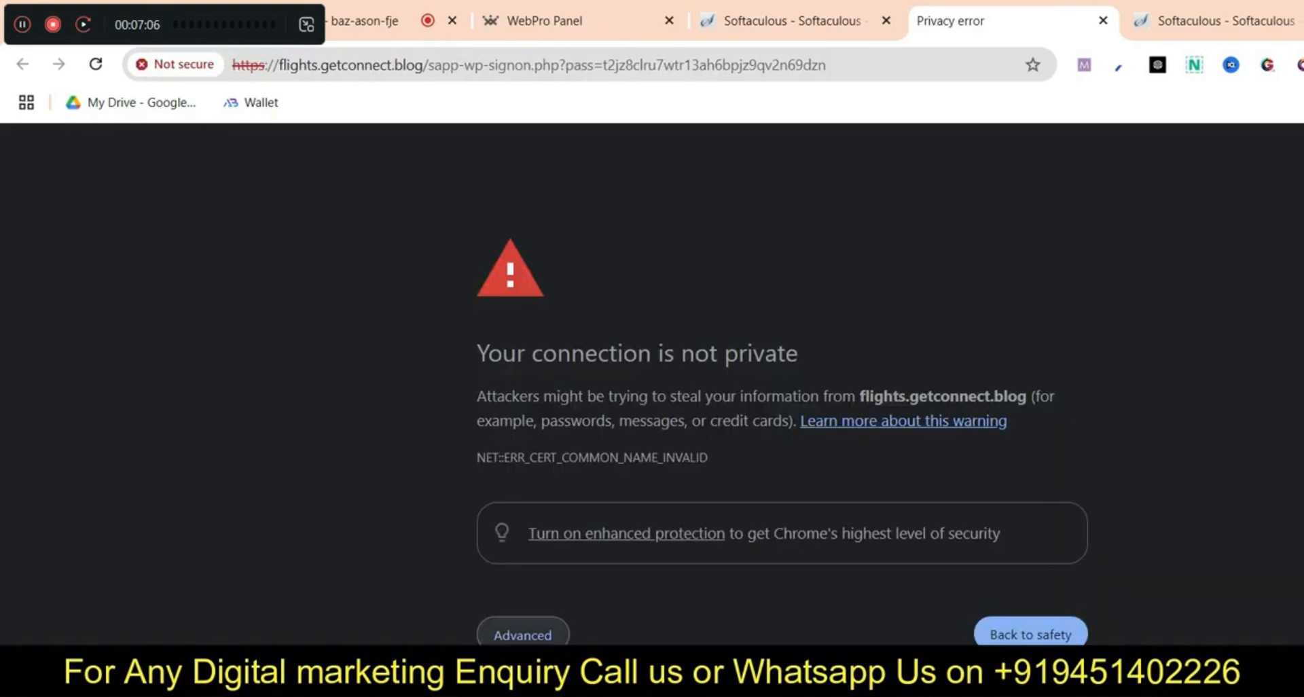
pyautogui.click(528, 614)
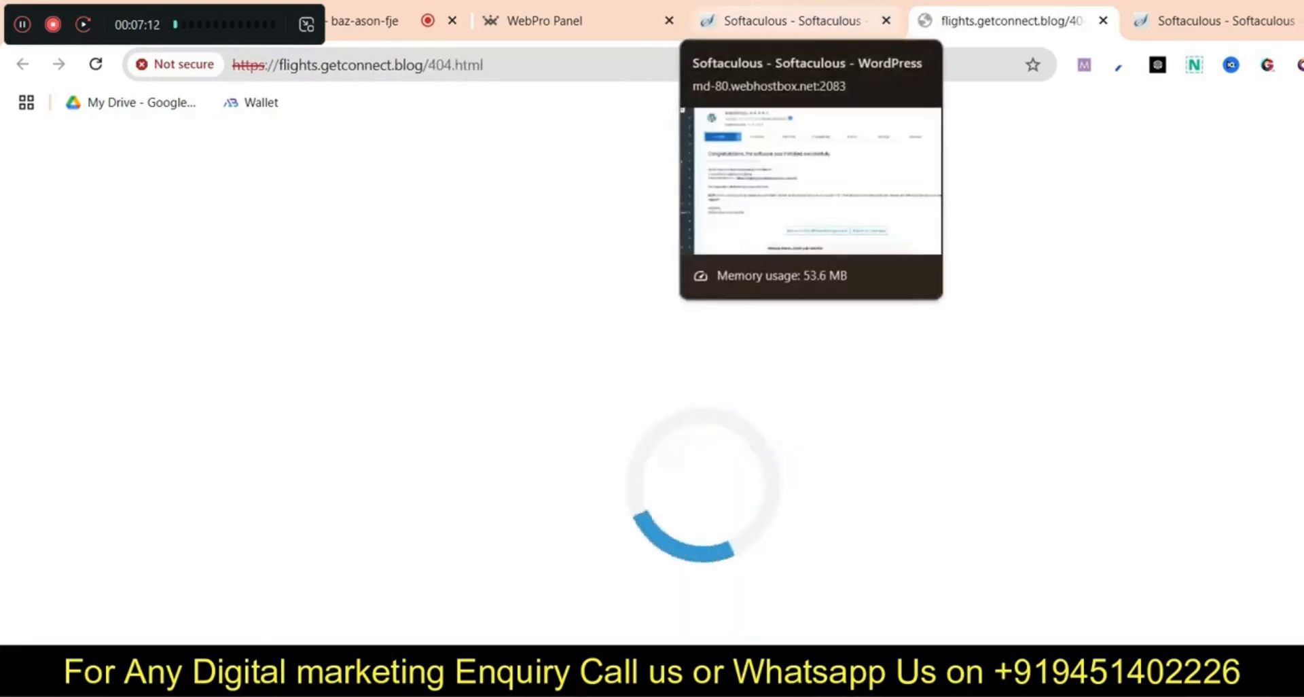
pyautogui.click(792, 20)
# Open the getconnect.blog WordPress admin from Softaculous's installations list
pyautogui.scroll(2, 764, 380)
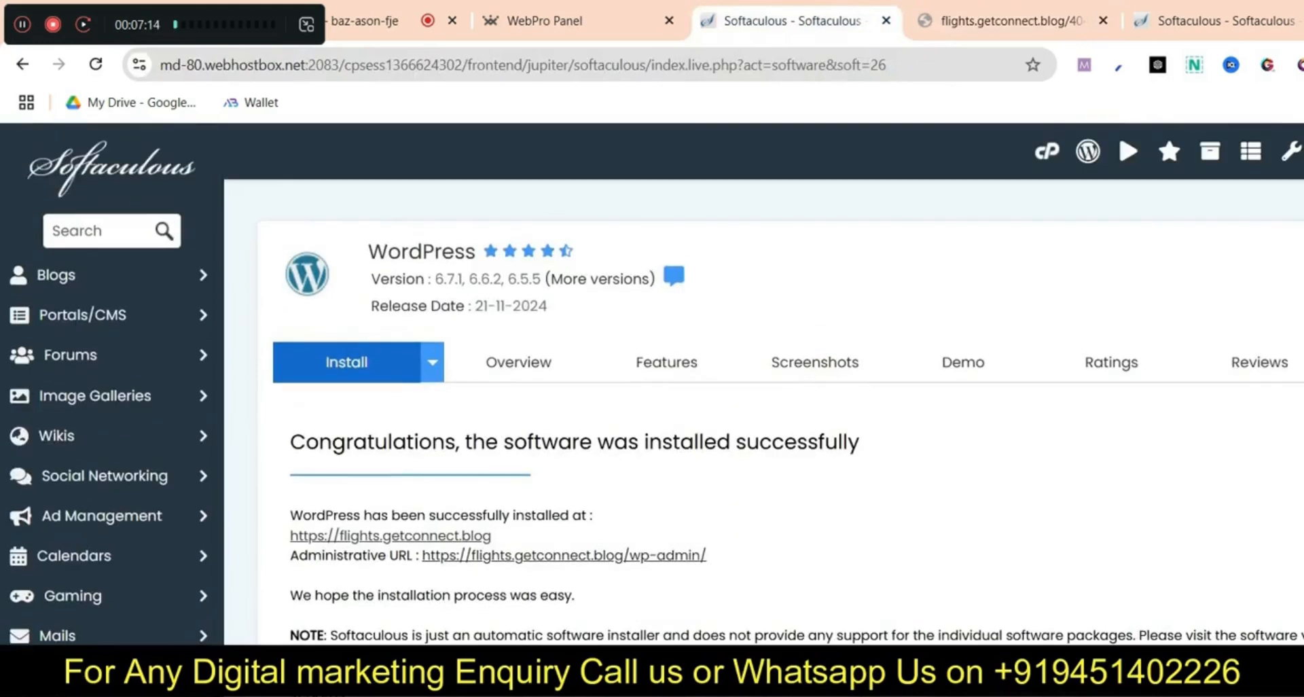
pyautogui.click(22, 64)
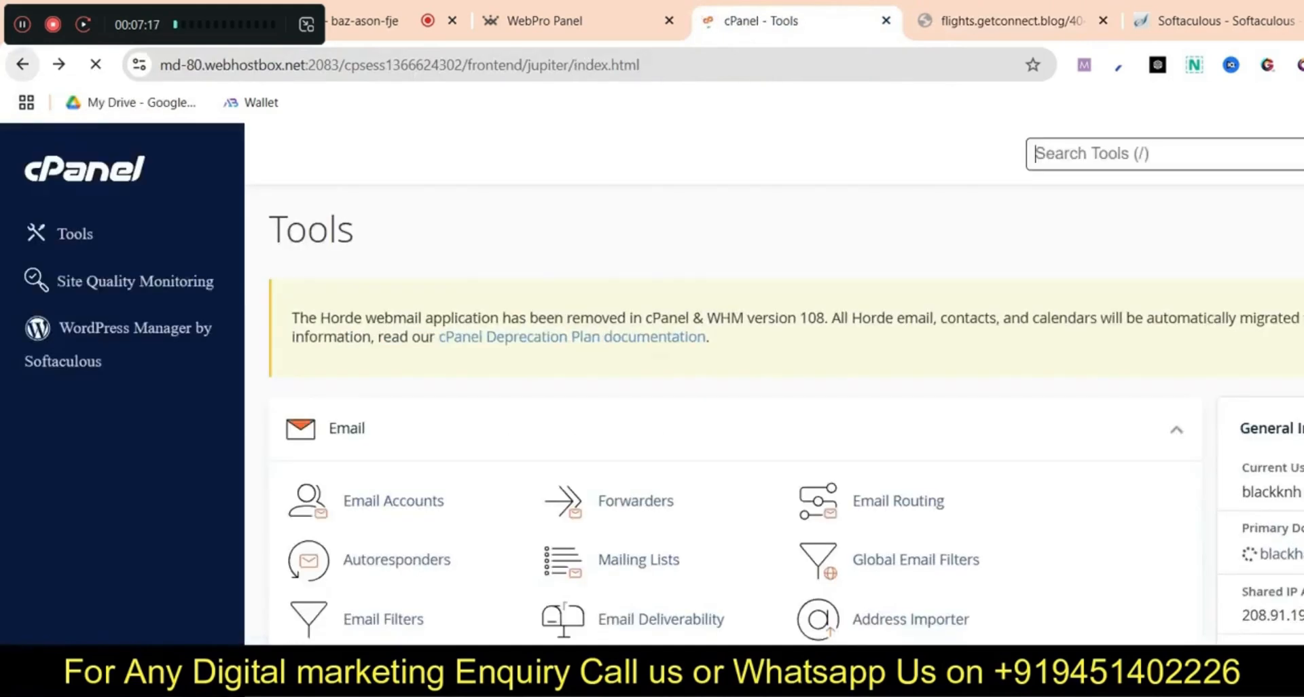
pyautogui.scroll(-20, 734, 414)
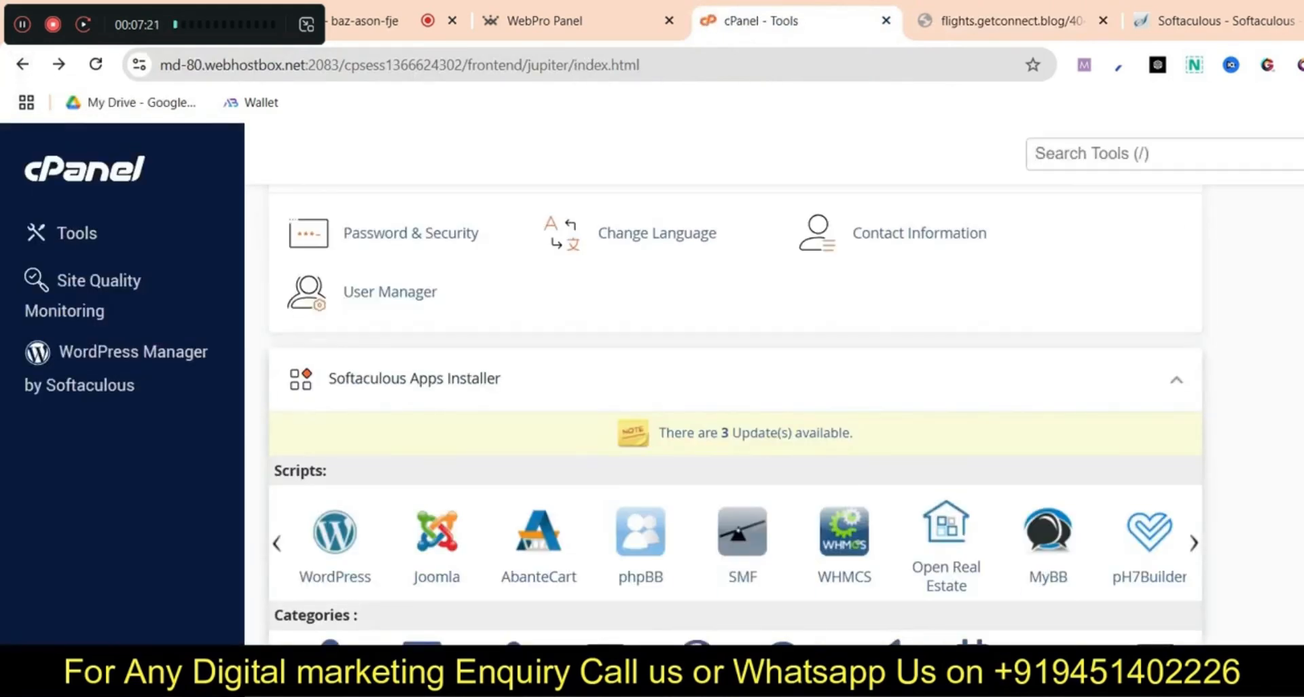
pyautogui.scroll(-20, 335, 537)
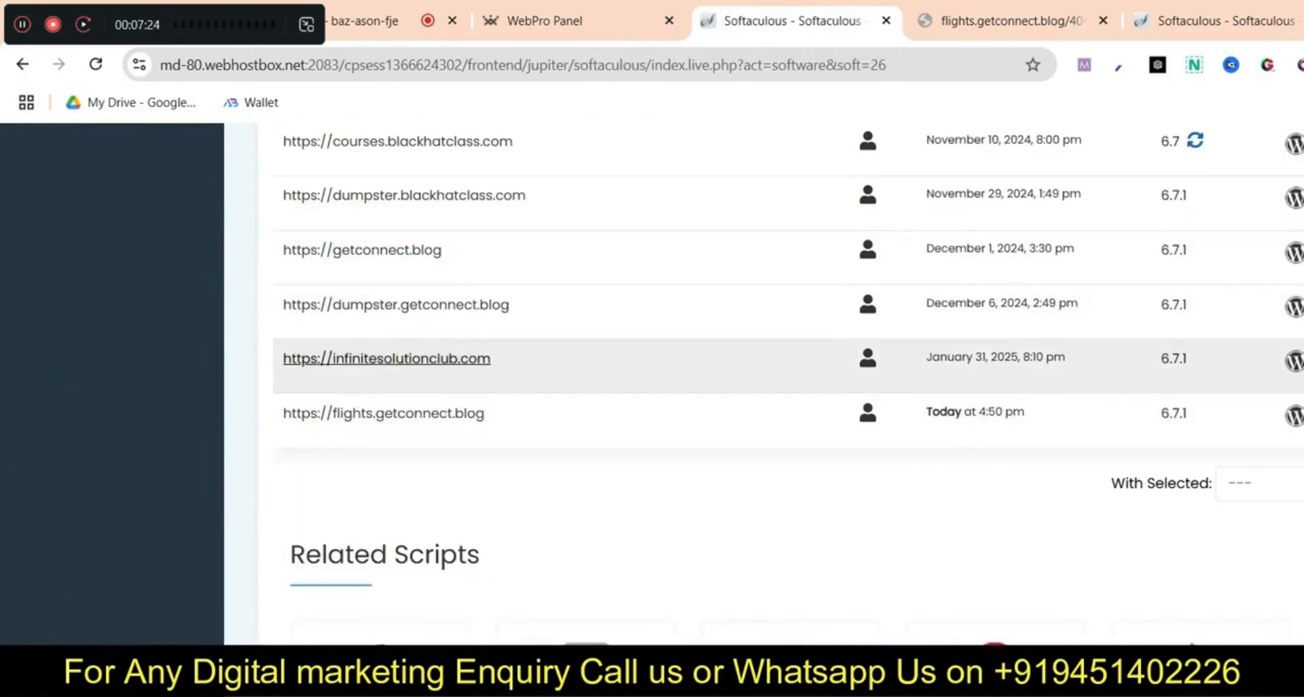
pyautogui.scroll(2, 421, 363)
pyautogui.scroll(2, 868, 455)
pyautogui.click(868, 452)
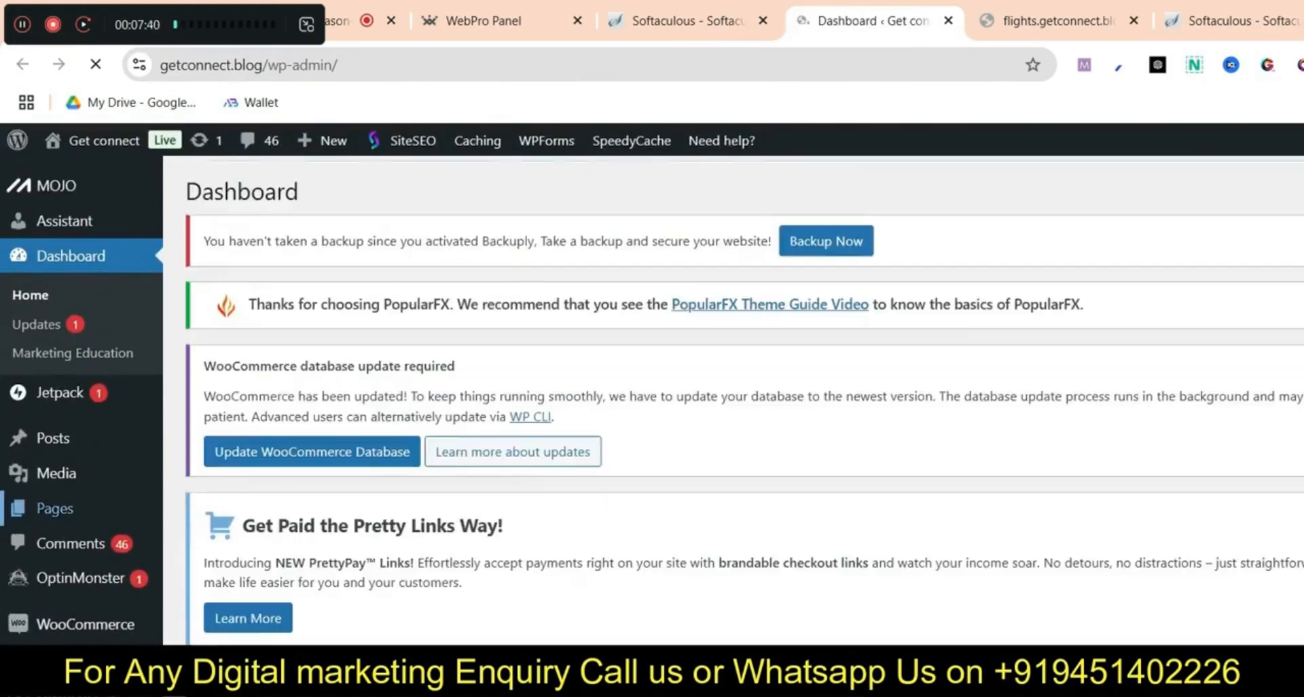
# Open the list of installed WordPress plugins
pyautogui.scroll(-5, 744, 401)
pyautogui.scroll(-1, 744, 401)
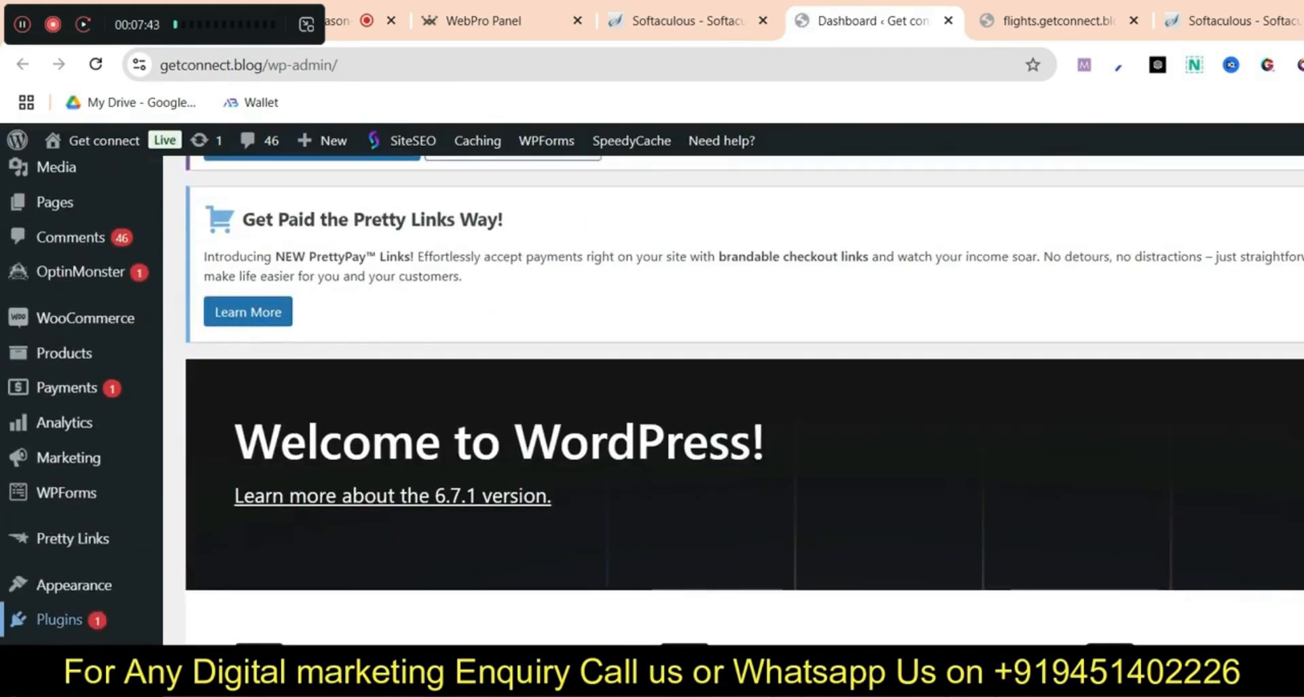
pyautogui.moveTo(60, 619)
pyautogui.click(229, 624)
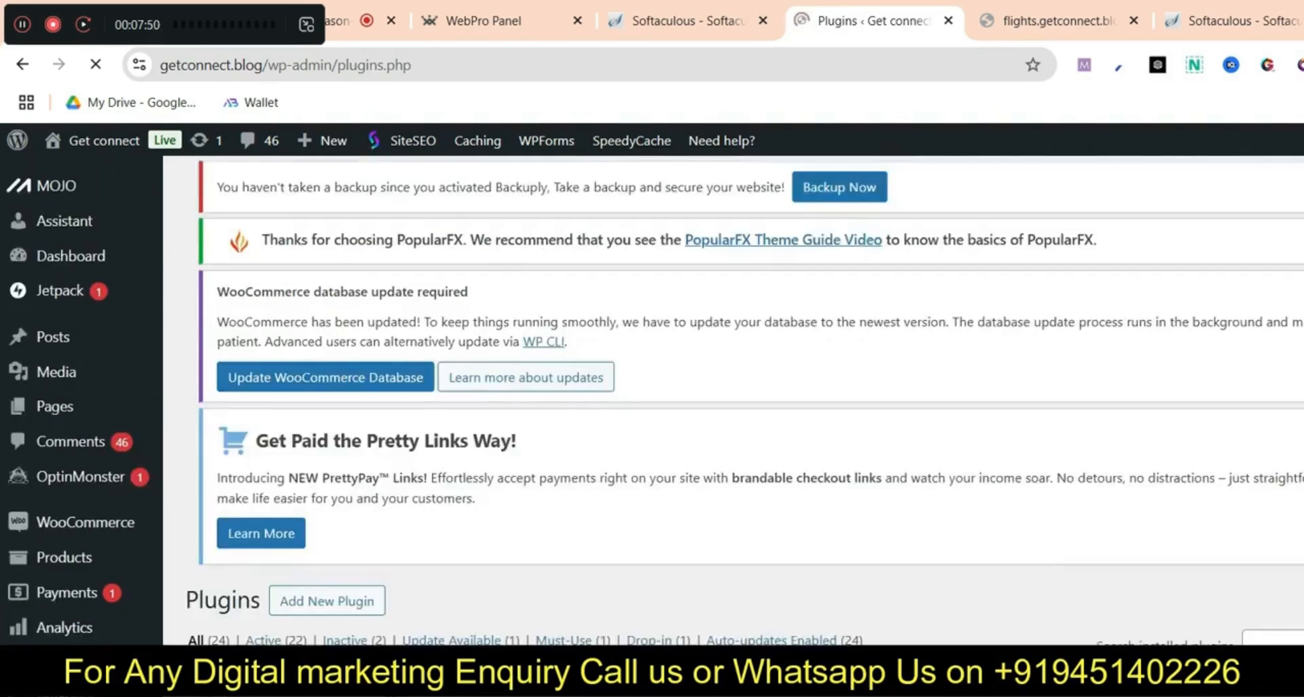
pyautogui.scroll(-4, 745, 401)
pyautogui.scroll(3, 745, 401)
# Search Add New Plugin for 'drag and drop' and confirm Pagelayer shows Active
pyautogui.click(327, 499)
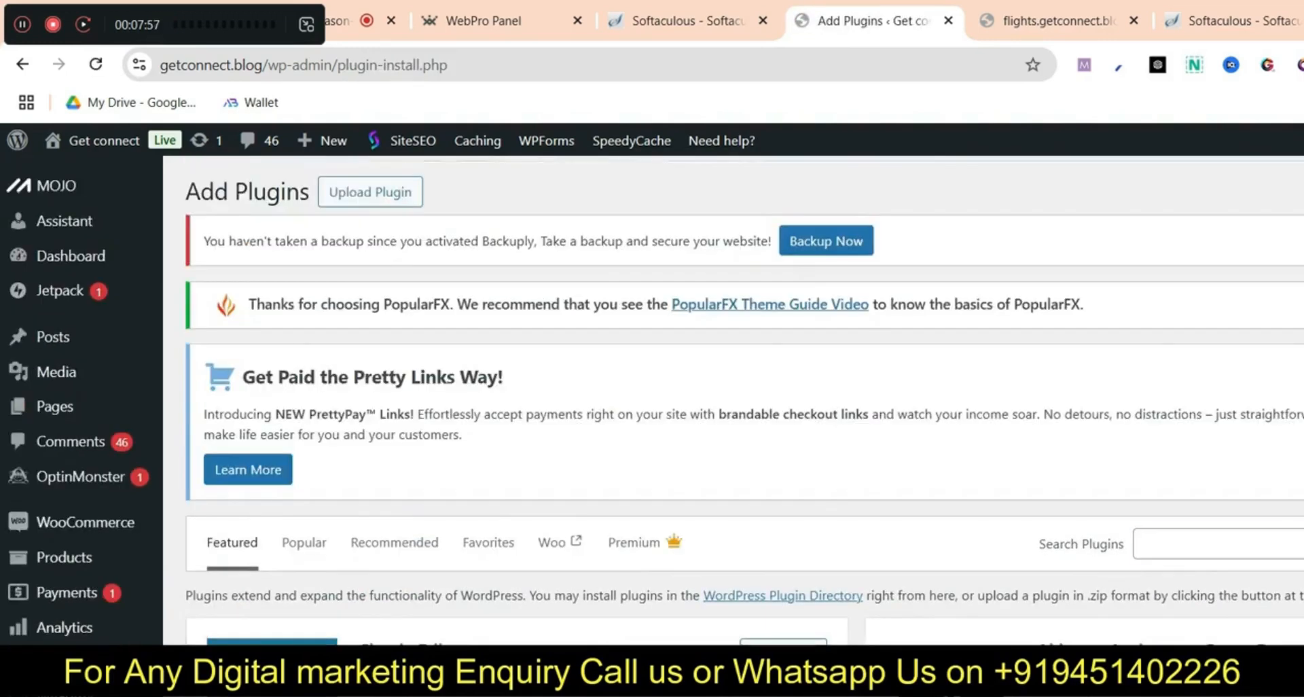
pyautogui.click(1222, 543)
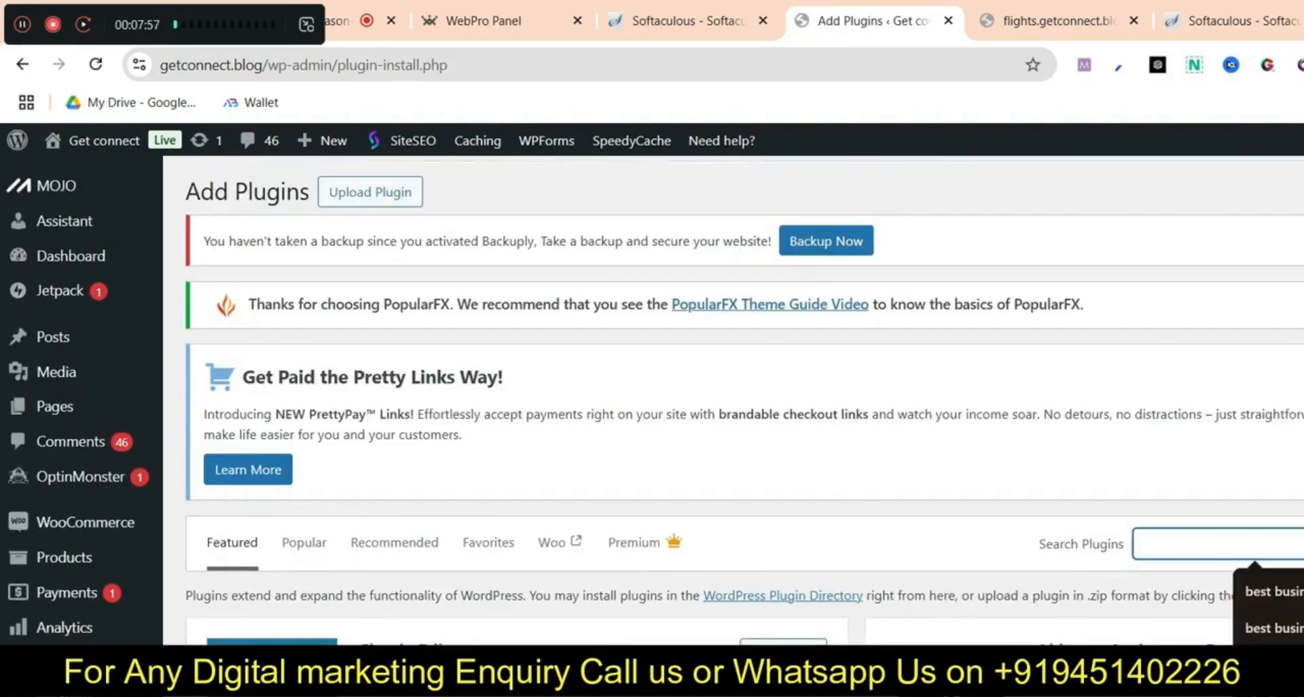
pyautogui.write('drag and dro')
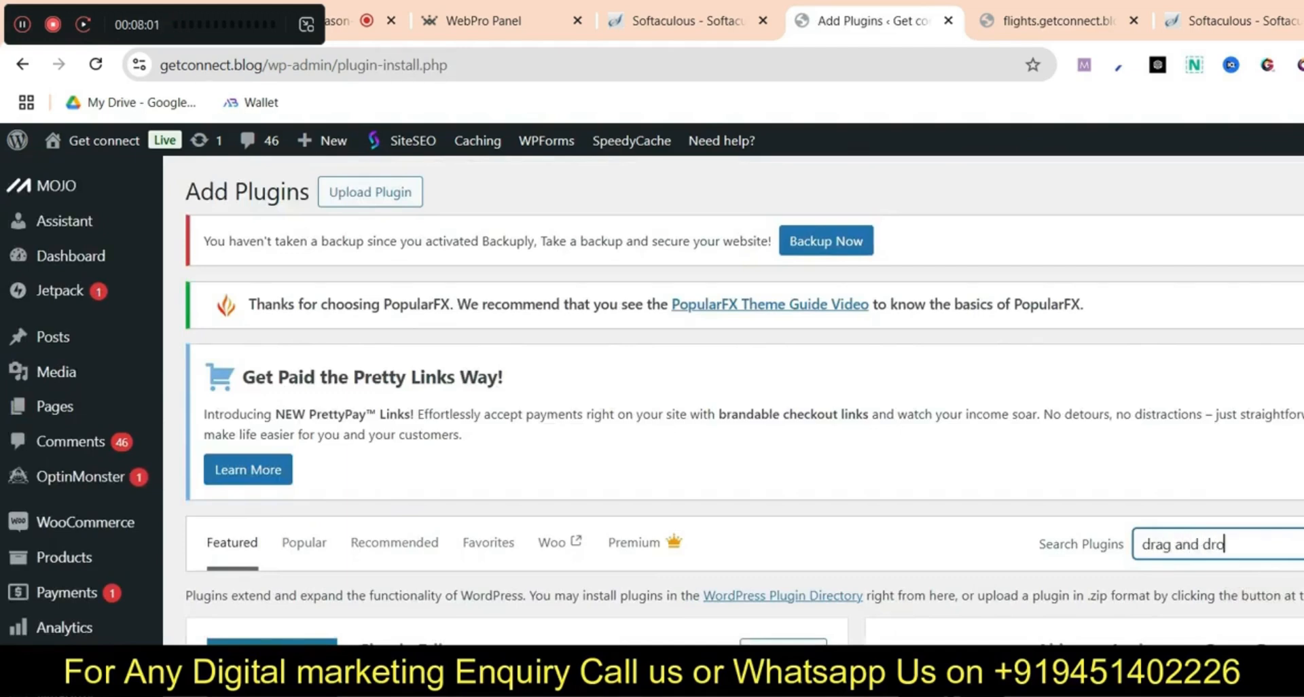
pyautogui.write('p')
pyautogui.scroll(-3, 745, 400)
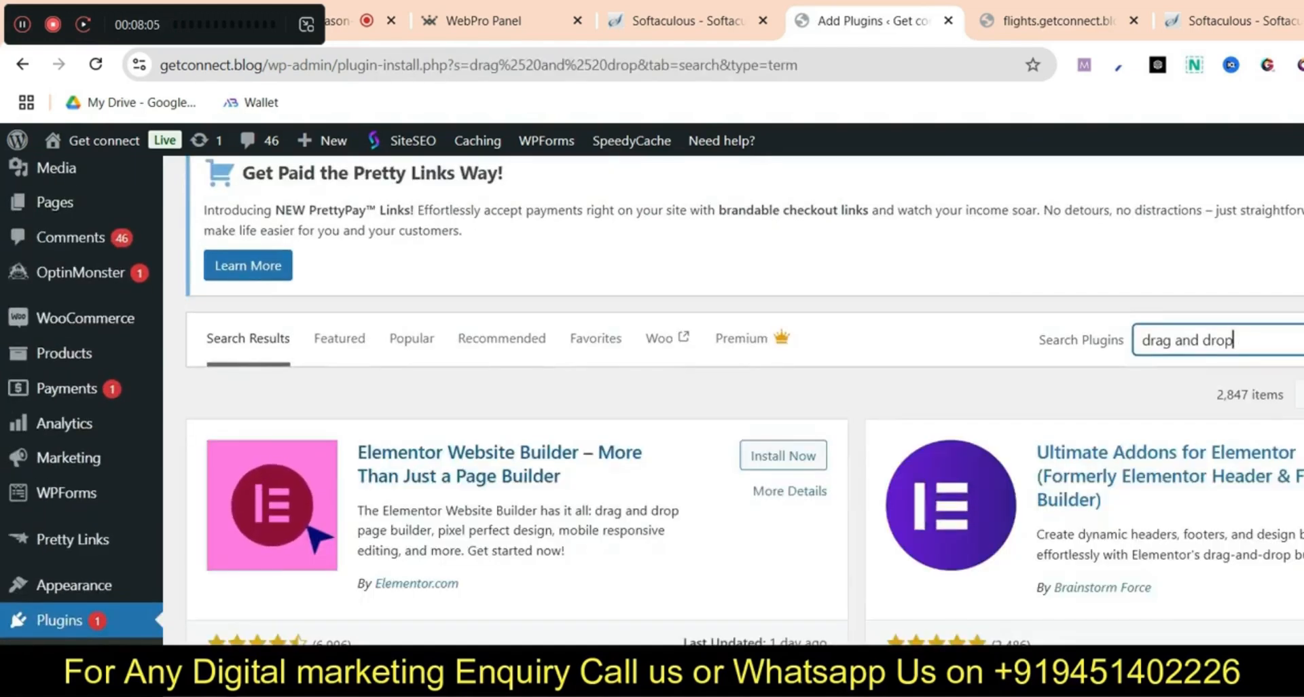
pyautogui.scroll(-5, 744, 401)
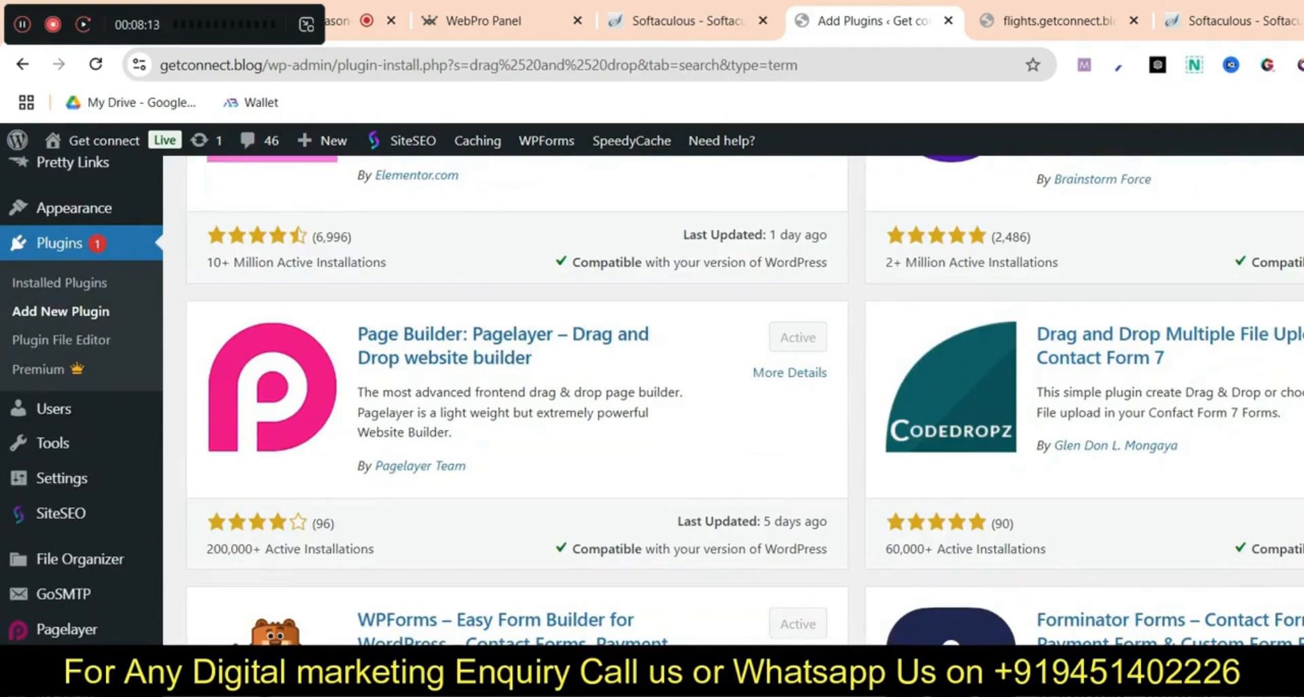
pyautogui.scroll(8, 745, 401)
pyautogui.moveTo(61, 406)
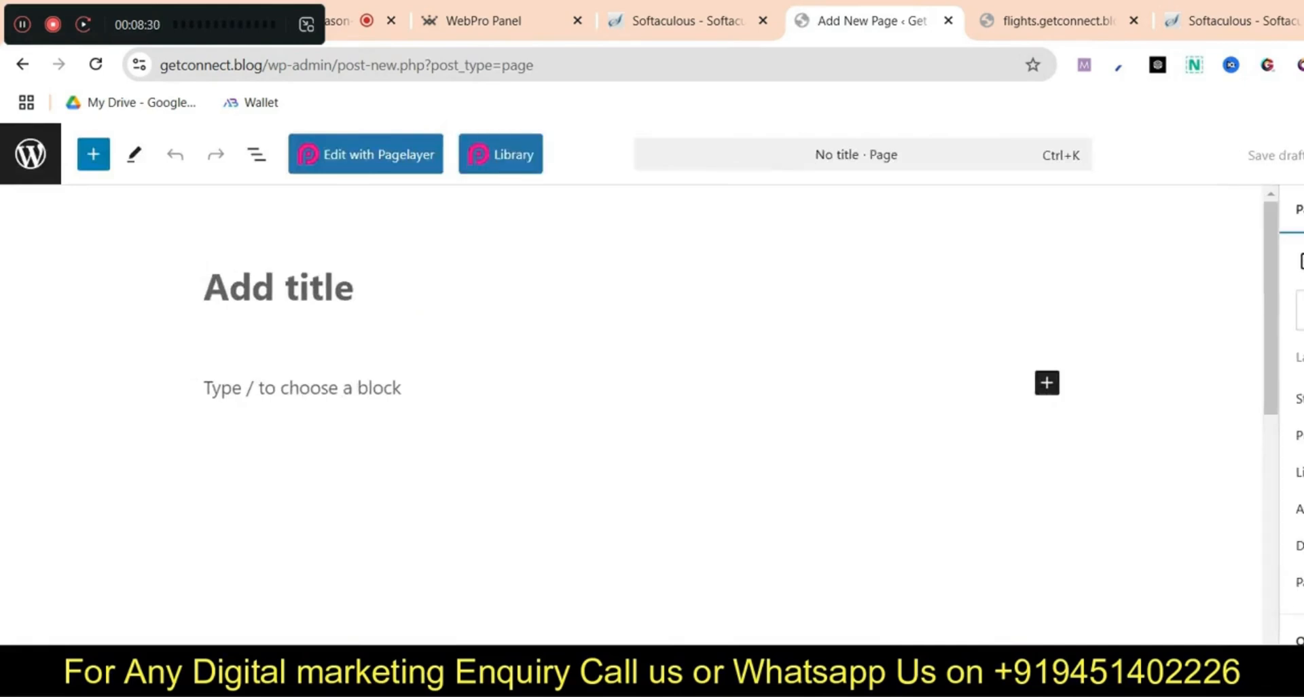
# Title the new page 'Flights' and open it in the Pagelayer live editor
pyautogui.write('Fli')
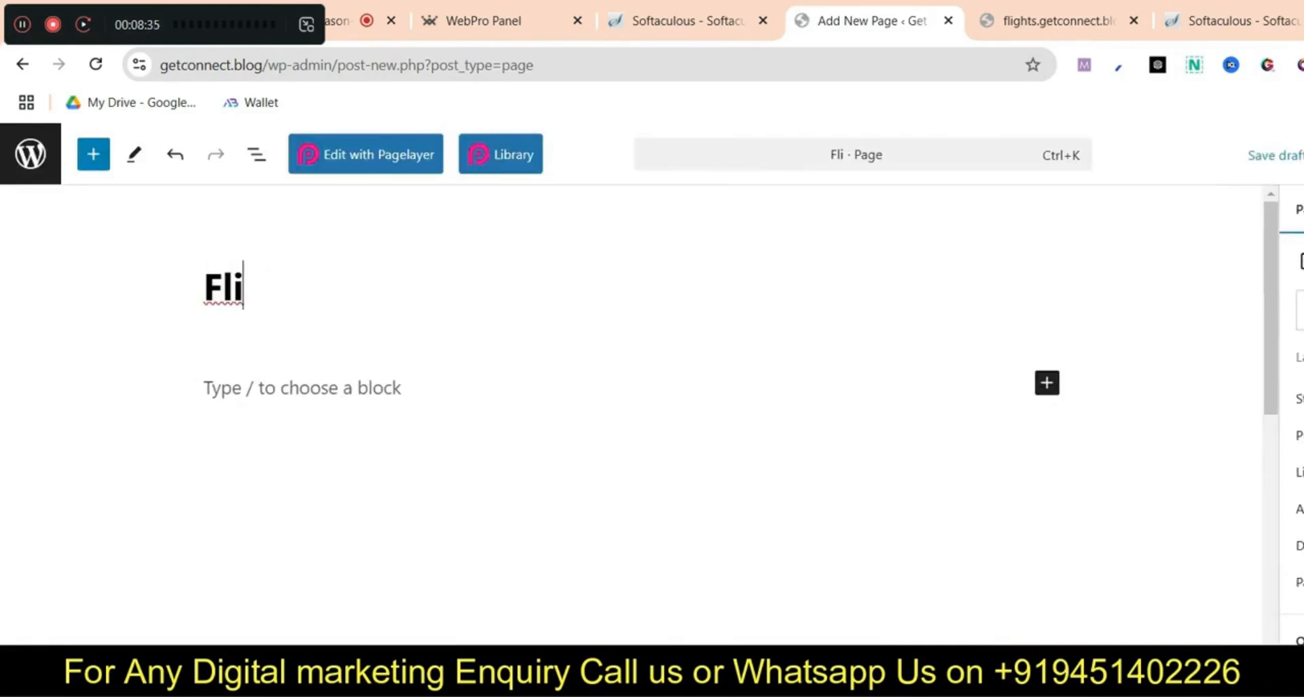
pyautogui.write('ghts')
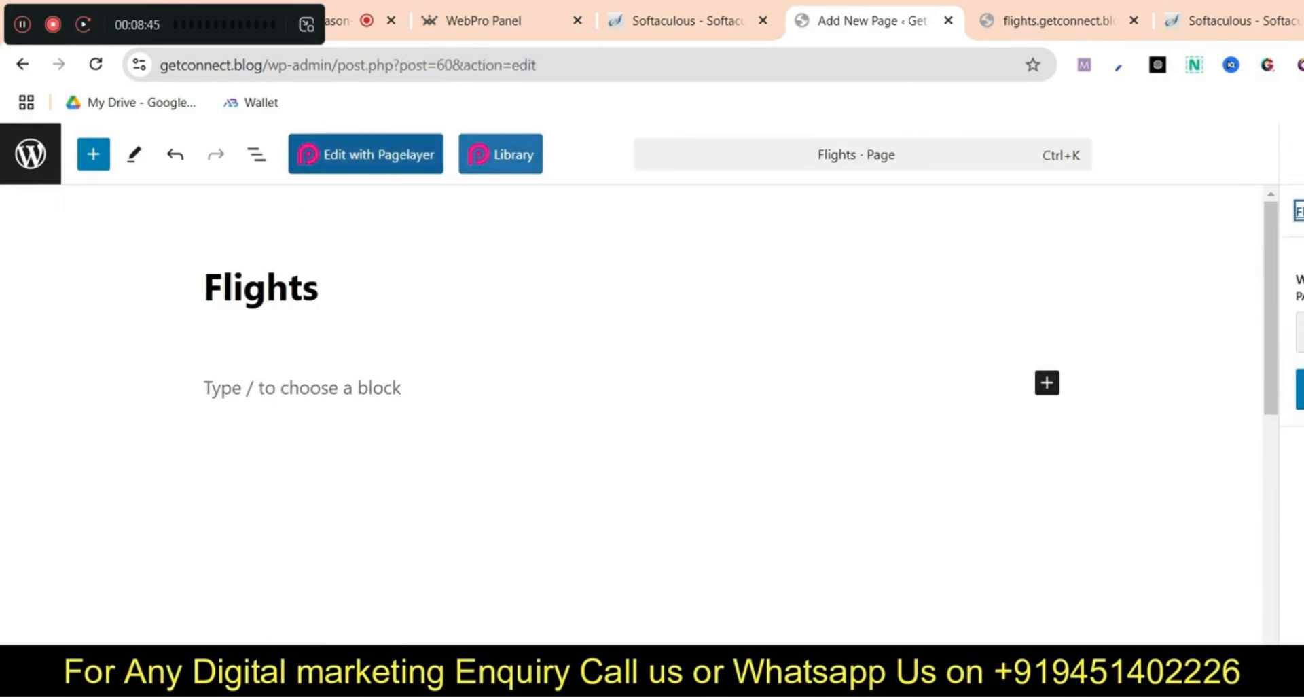
pyautogui.click(365, 154)
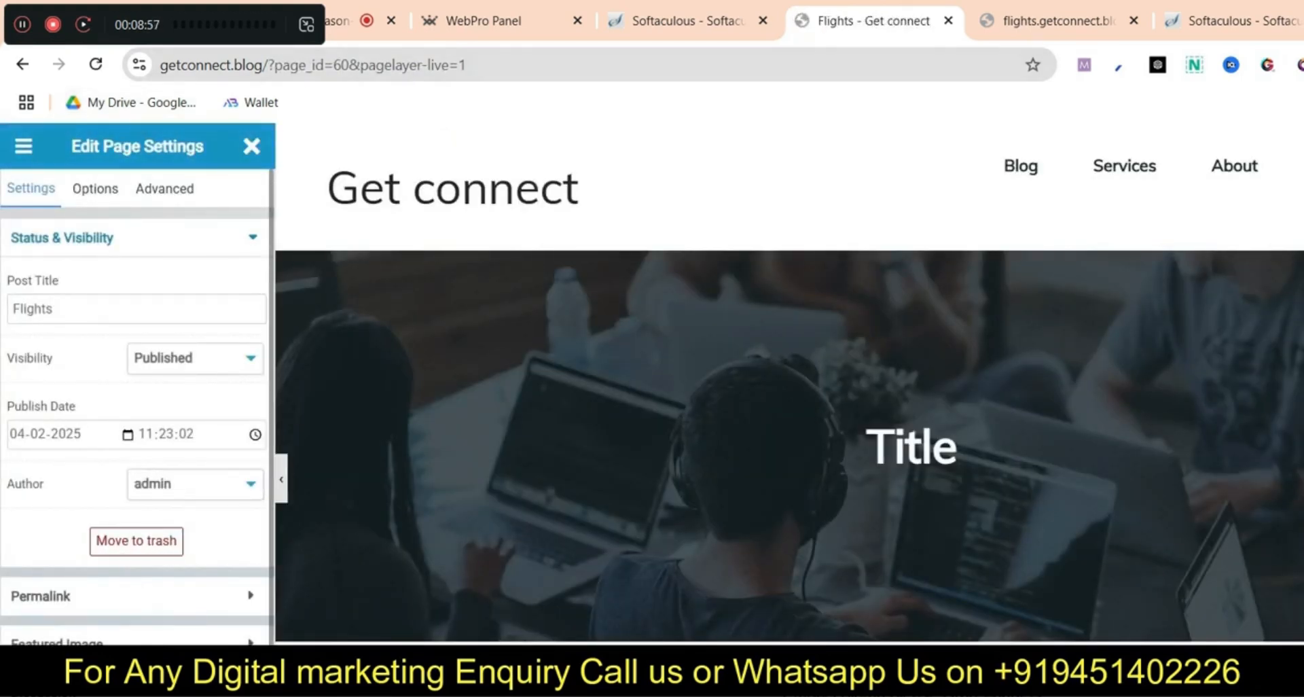
pyautogui.scroll(-5, 789, 384)
pyautogui.scroll(5, 790, 384)
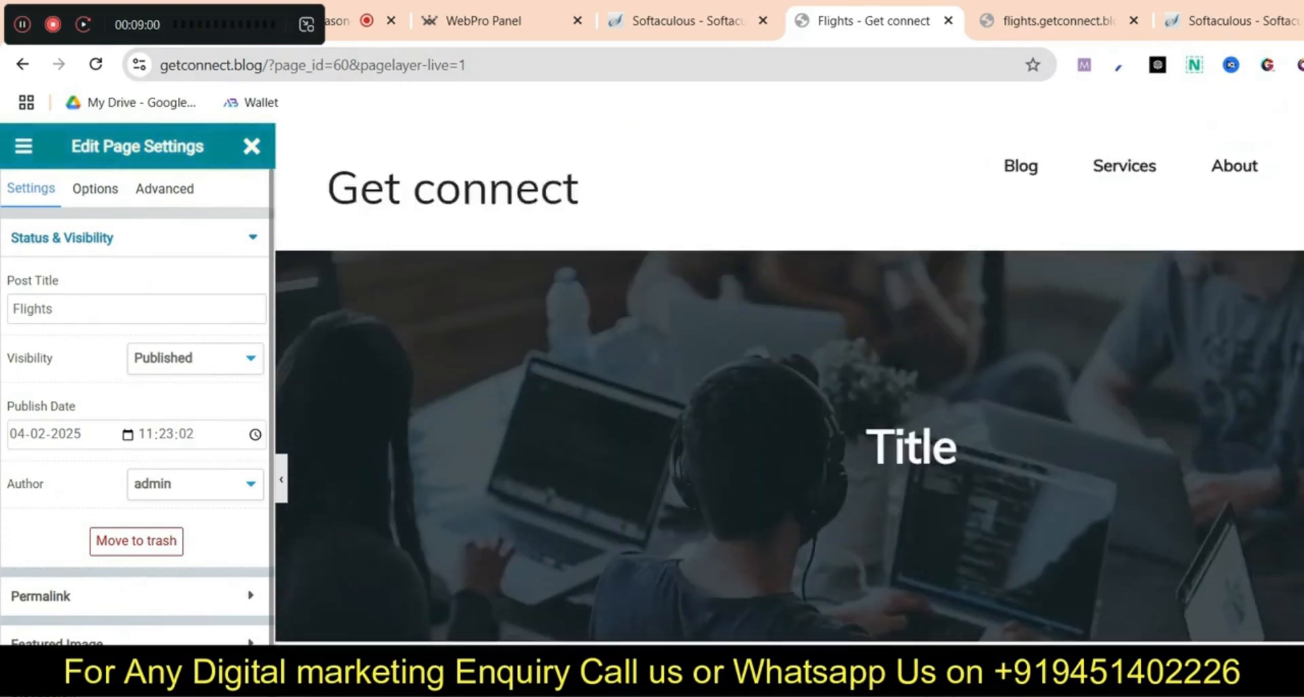
# Review the page's background and style options, close them, and start a fresh browser tab
pyautogui.click(95, 188)
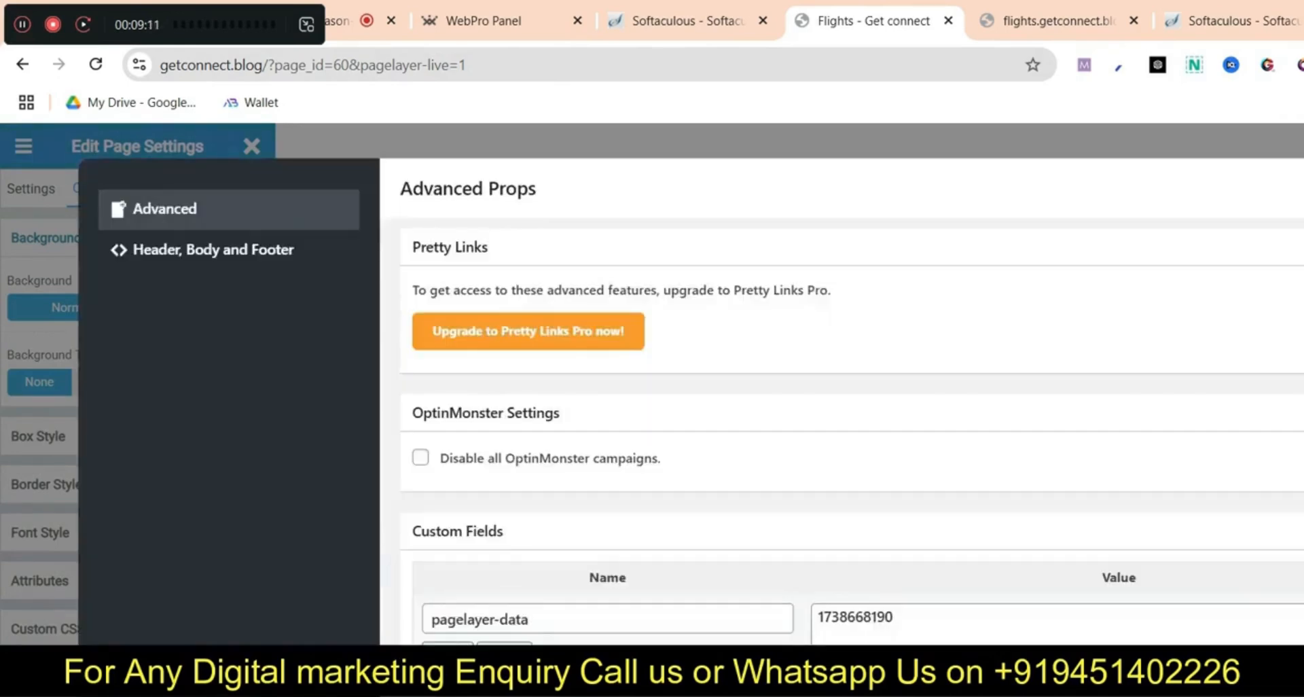
pyautogui.press('Escape')
pyautogui.scroll(-5, 789, 384)
pyautogui.scroll(5, 789, 385)
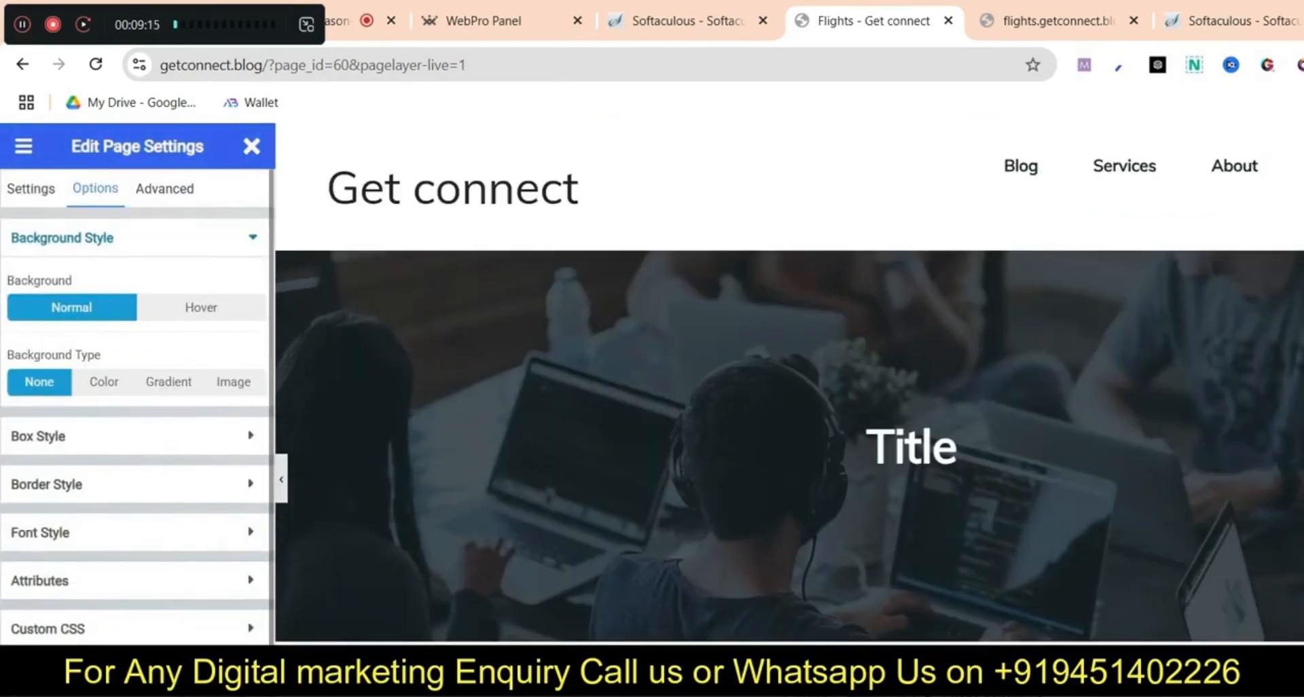
pyautogui.hotkey('ctrl', 't')
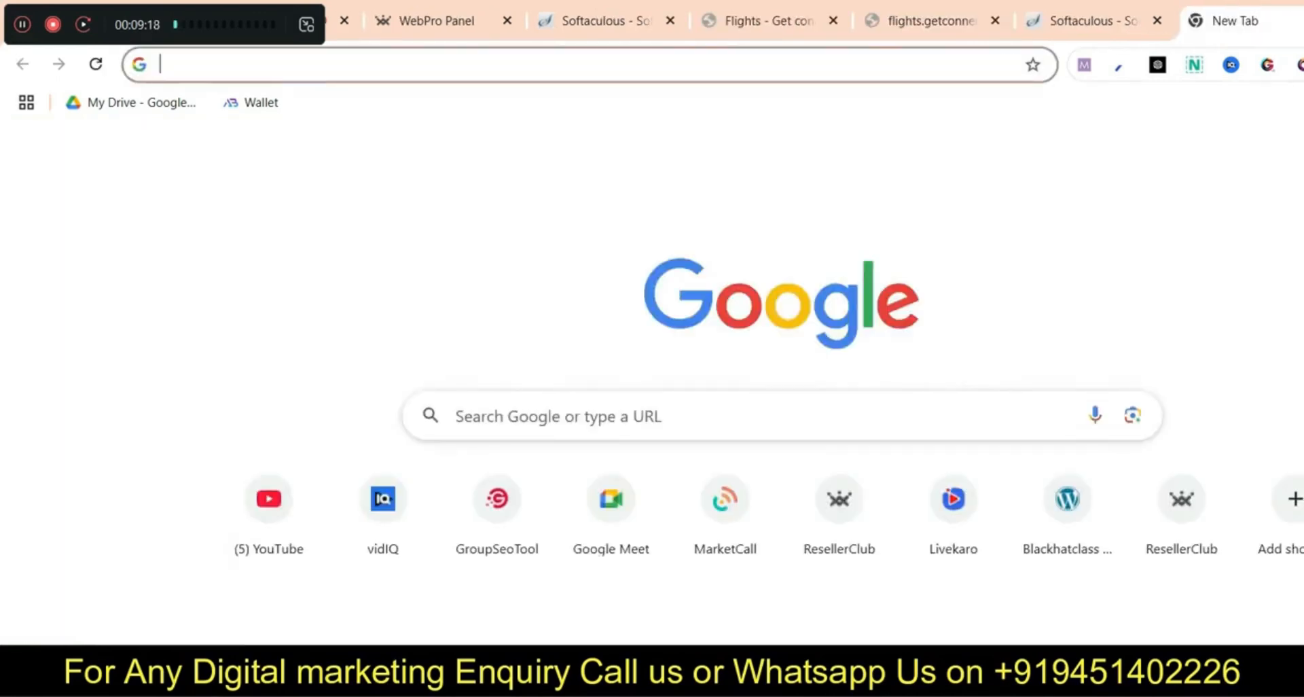
# Open US Google via a 'google usa' search and search for flight booking
pyautogui.write('google usa')
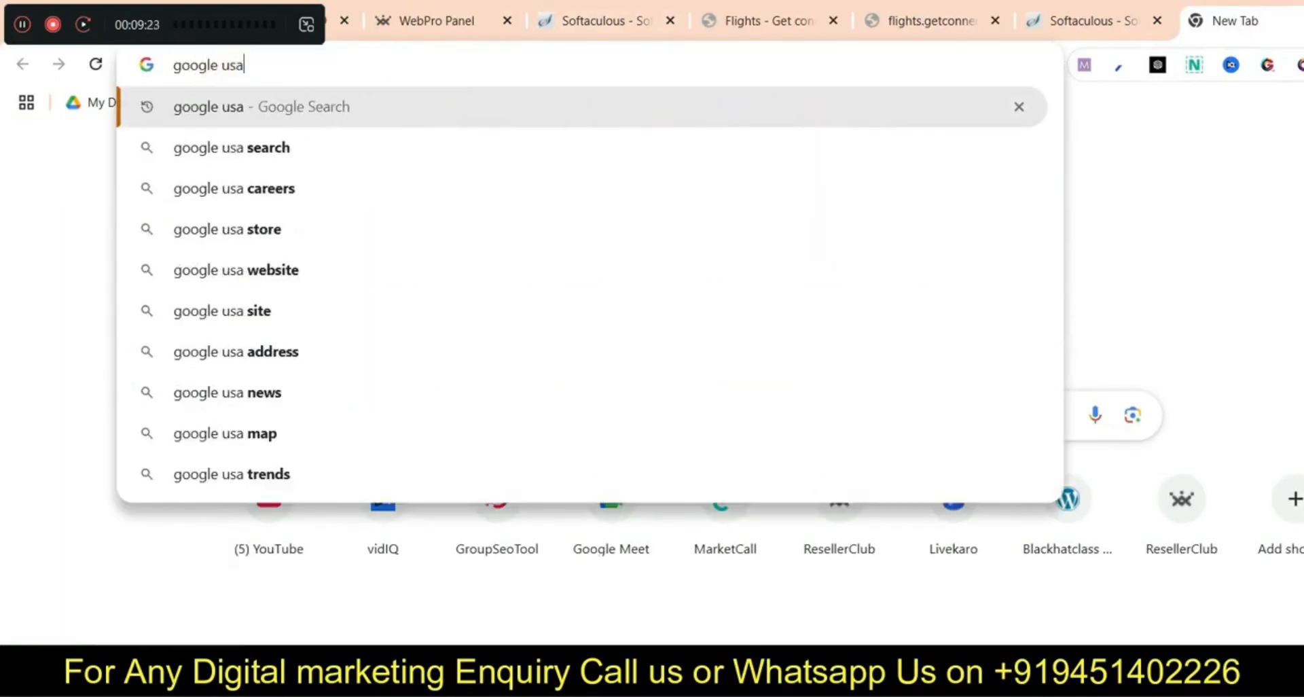
pyautogui.press('Return')
pyautogui.click(291, 355)
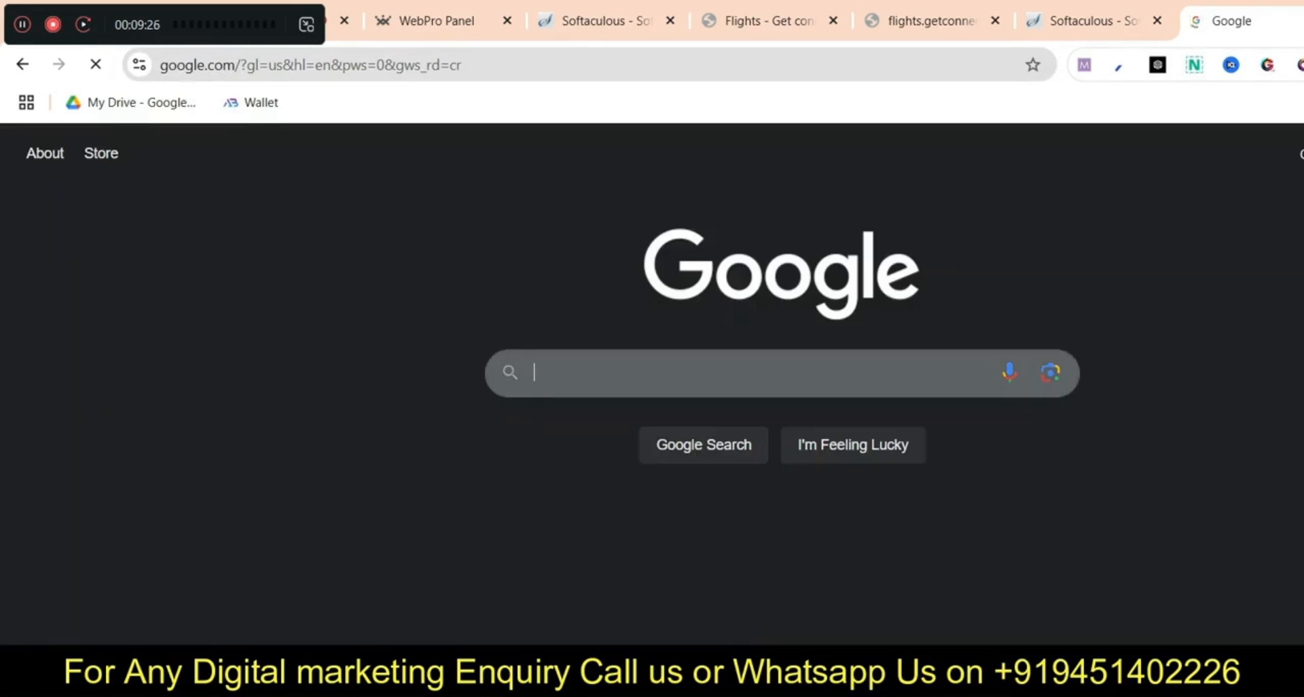
pyautogui.click(713, 373)
pyautogui.write('flight booking')
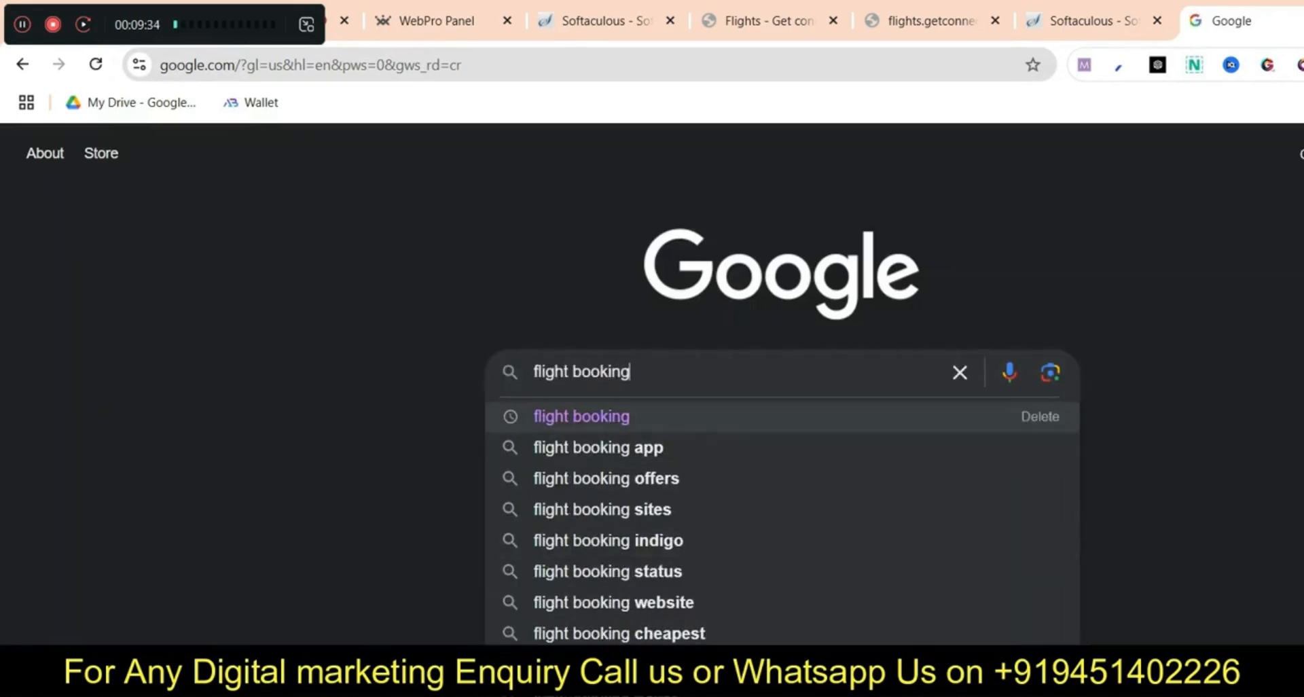
pyautogui.press('Return')
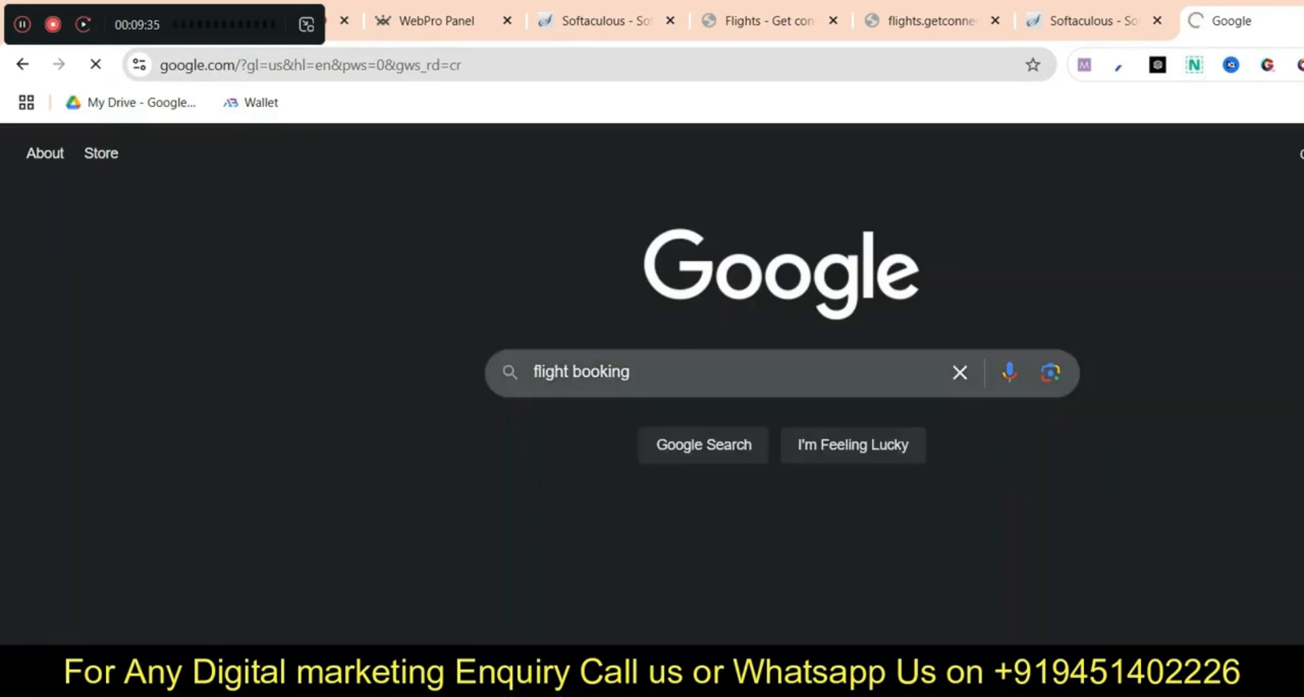
pyautogui.scroll(-10, 652, 384)
pyautogui.scroll(-15, 652, 384)
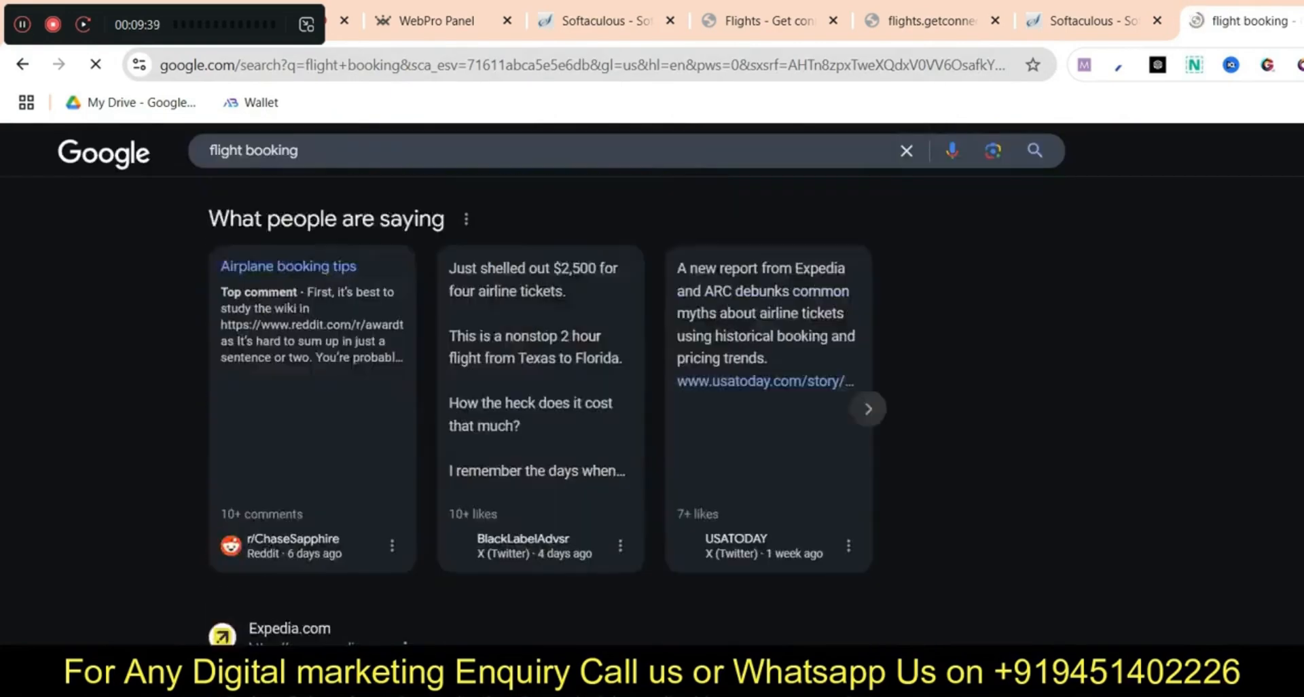
pyautogui.scroll(20, 371, 527)
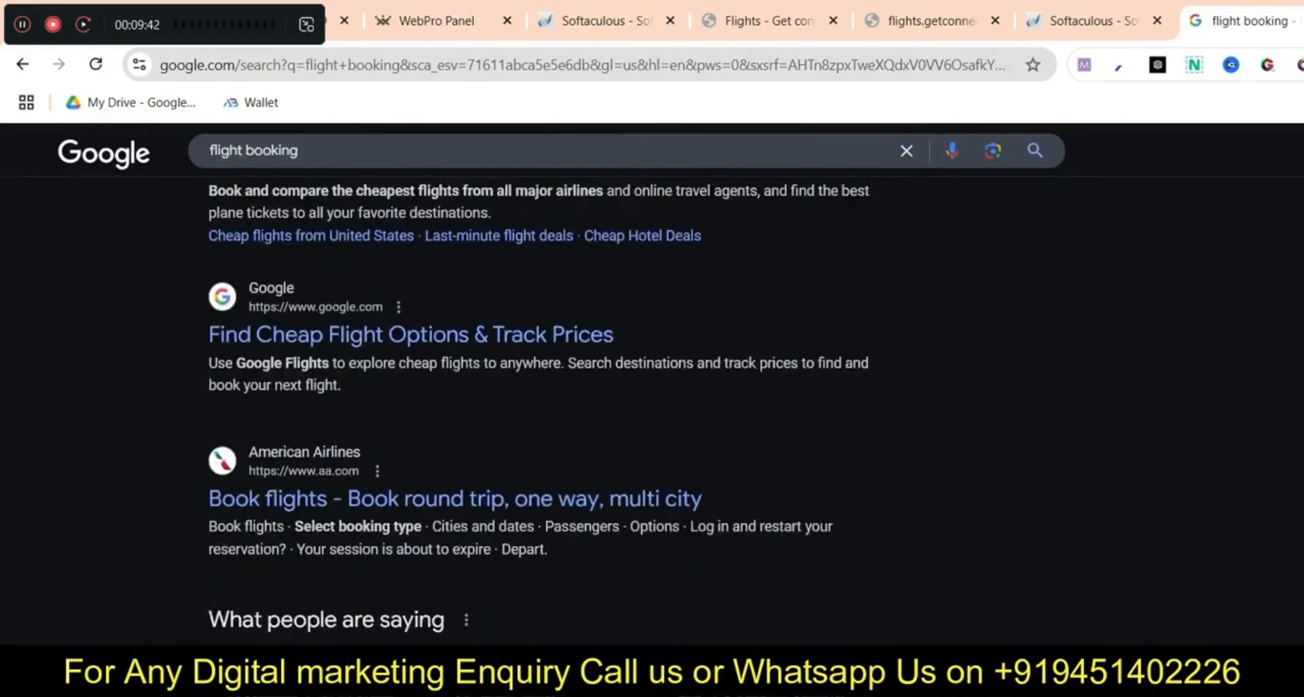
# Replace the query with 'cheap flights', then open a new Incognito window
pyautogui.doubleClick(228, 173)
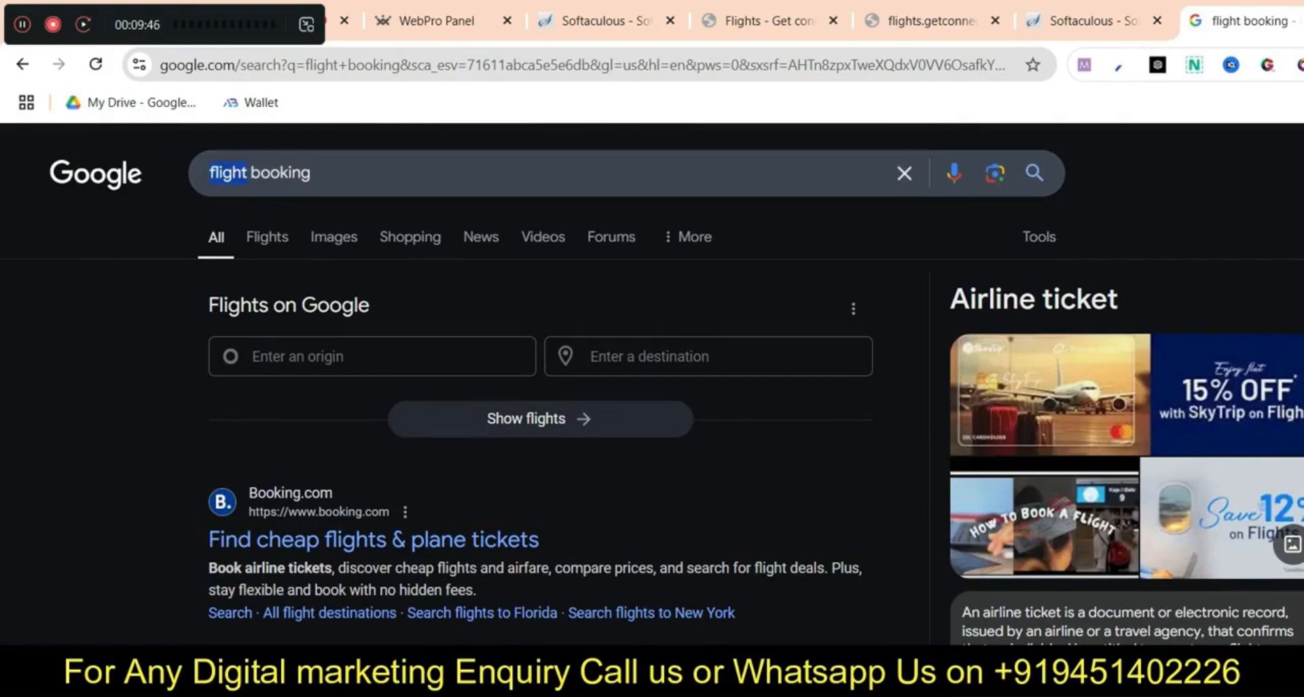
pyautogui.hotkey('ctrl', 'a')
pyautogui.write('cheap fli')
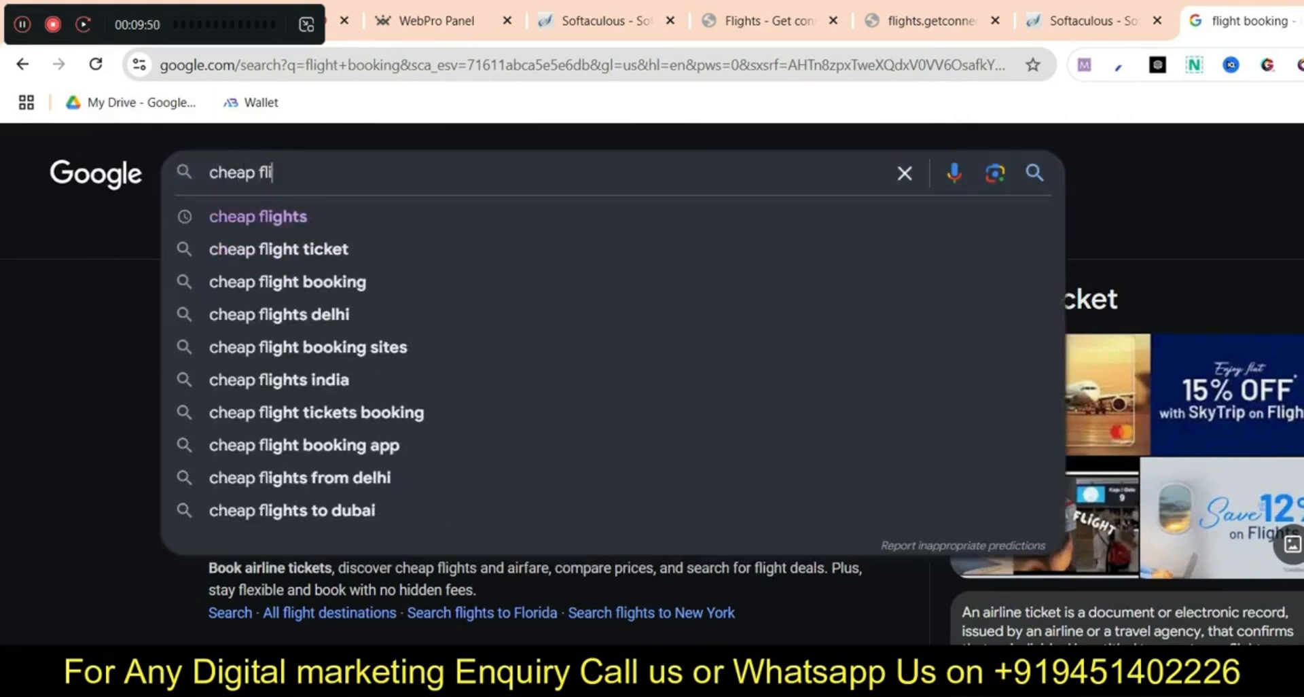
pyautogui.write('ghts')
pyautogui.press('Return')
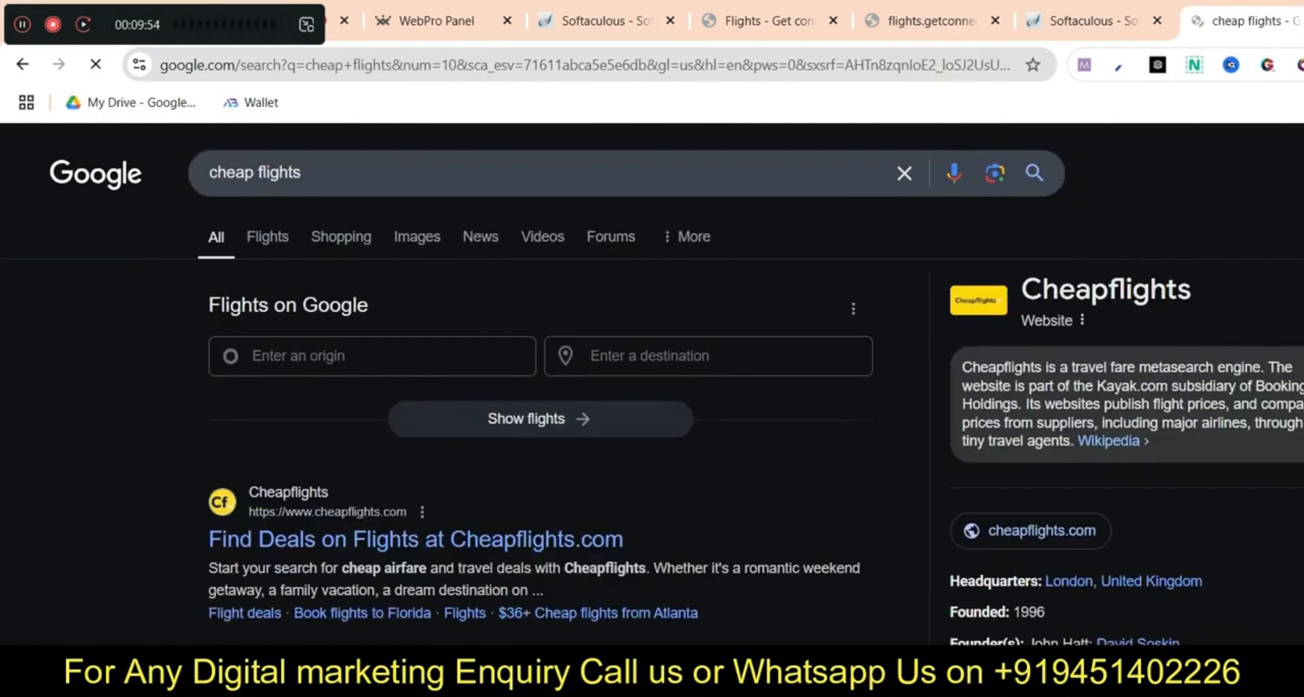
pyautogui.scroll(-15, 652, 407)
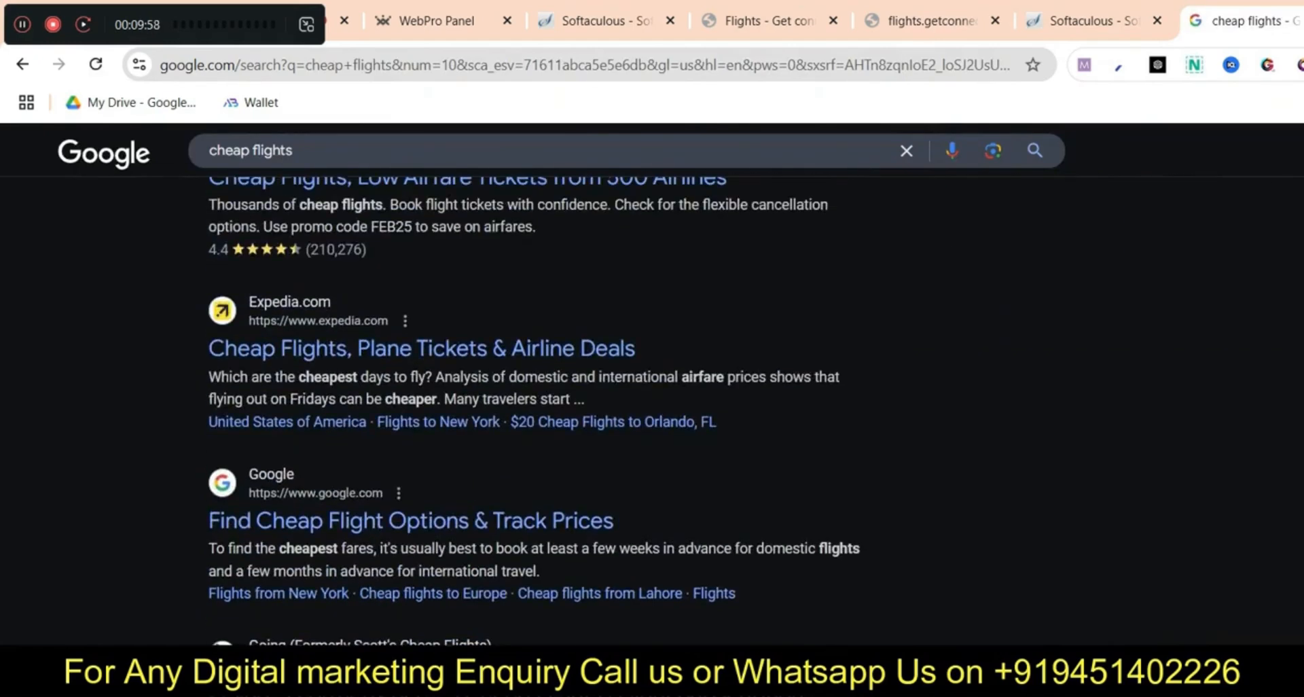
pyautogui.click(1301, 64)
pyautogui.click(1087, 211)
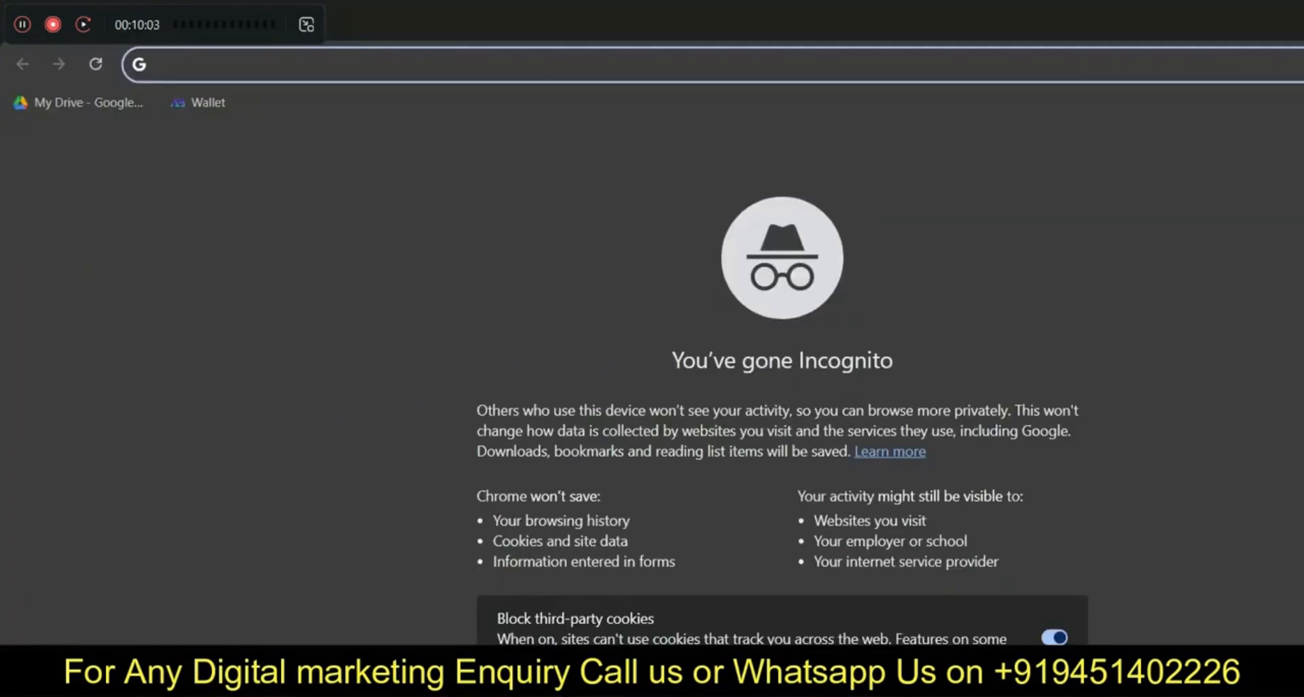
# Open the US Google homepage in the Incognito window
pyautogui.write('google usa')
pyautogui.press('Return')
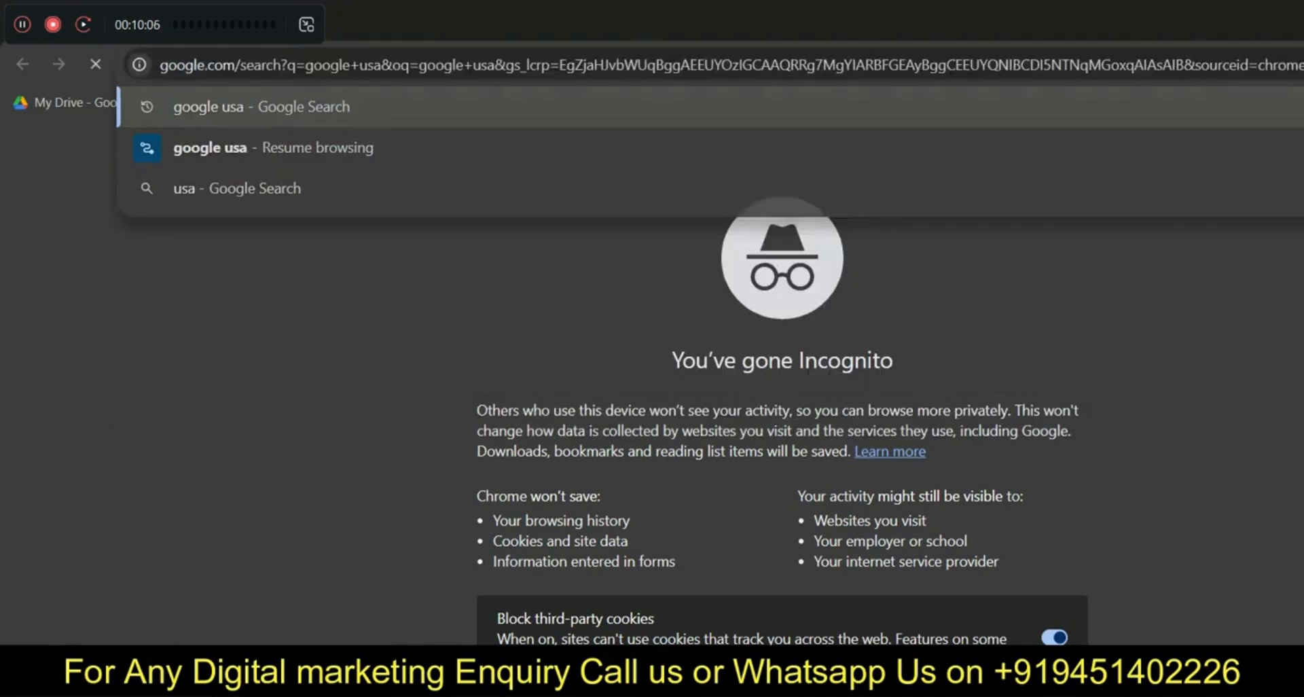
pyautogui.click(265, 334)
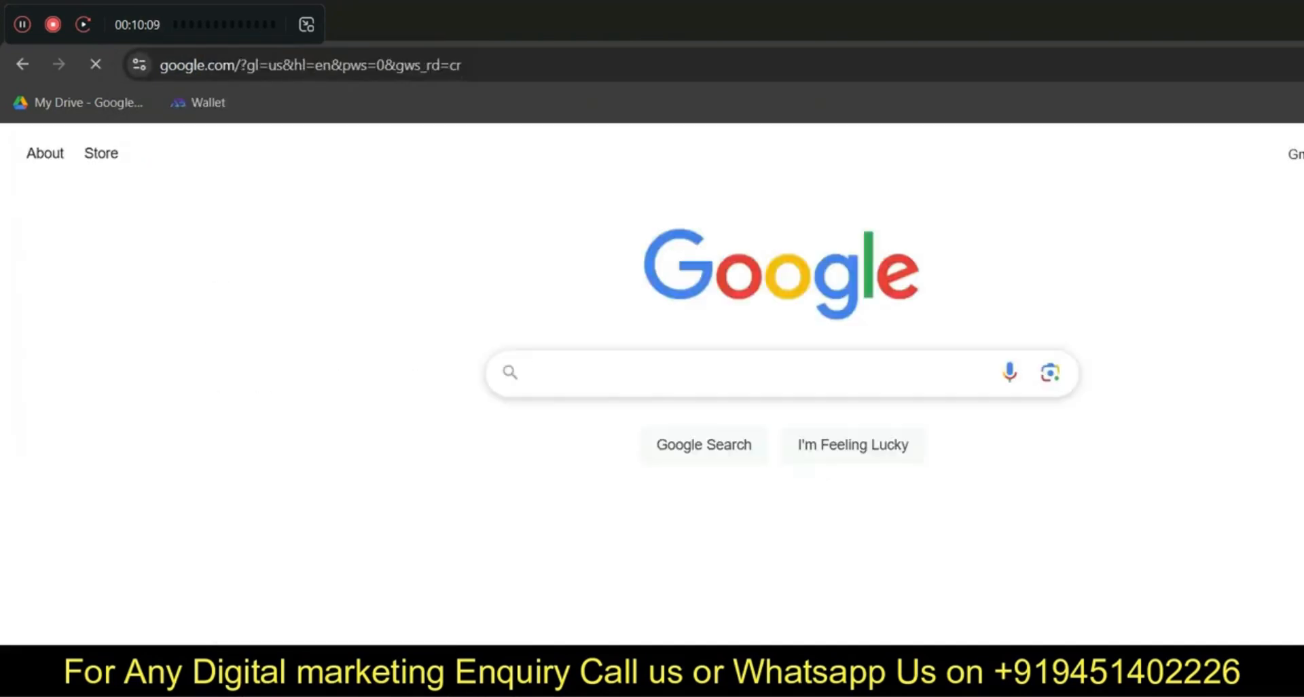
# Search for flight booking, review the results, then clear the search box
pyautogui.write('flig')
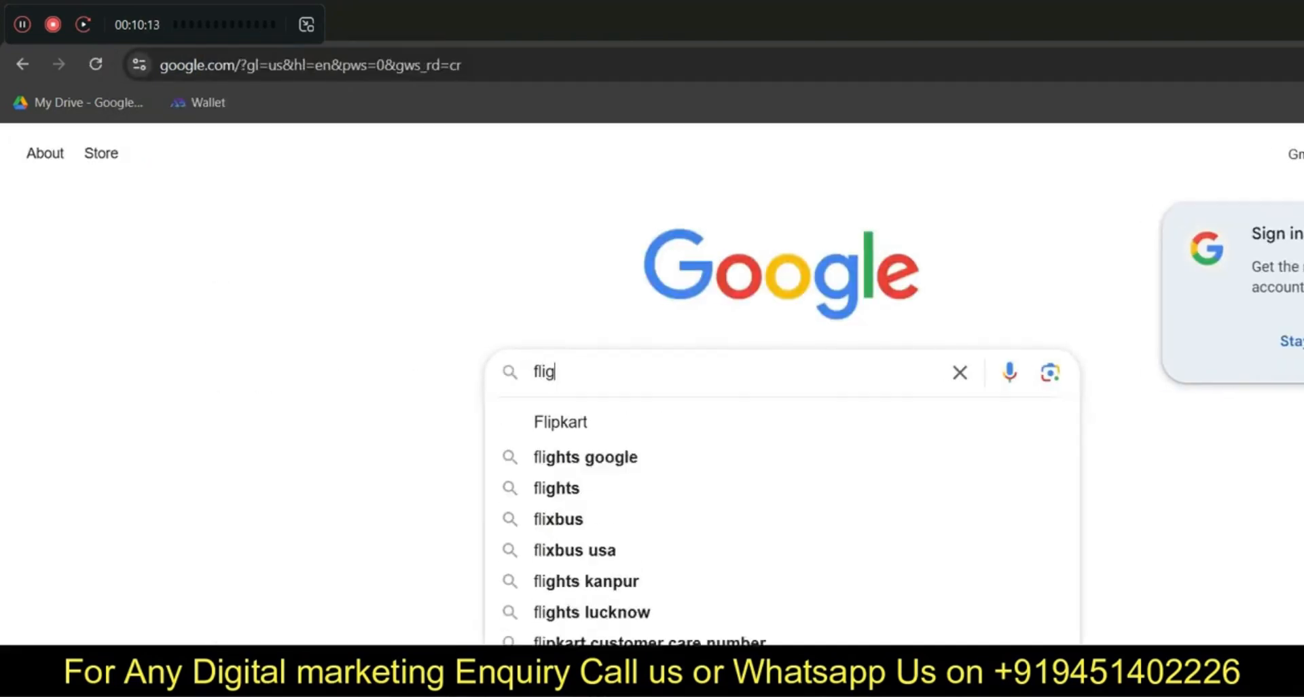
pyautogui.write('ht booking')
pyautogui.press('Down')
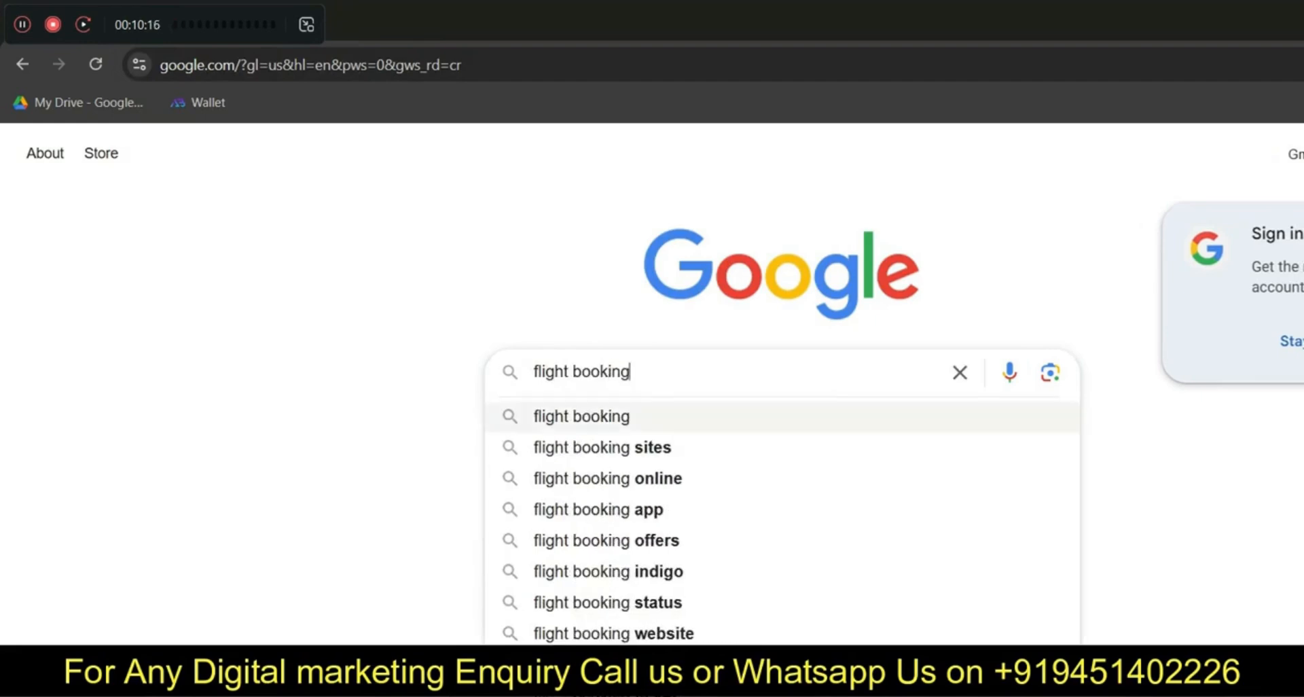
pyautogui.press('Return')
pyautogui.scroll(-11, 299, 533)
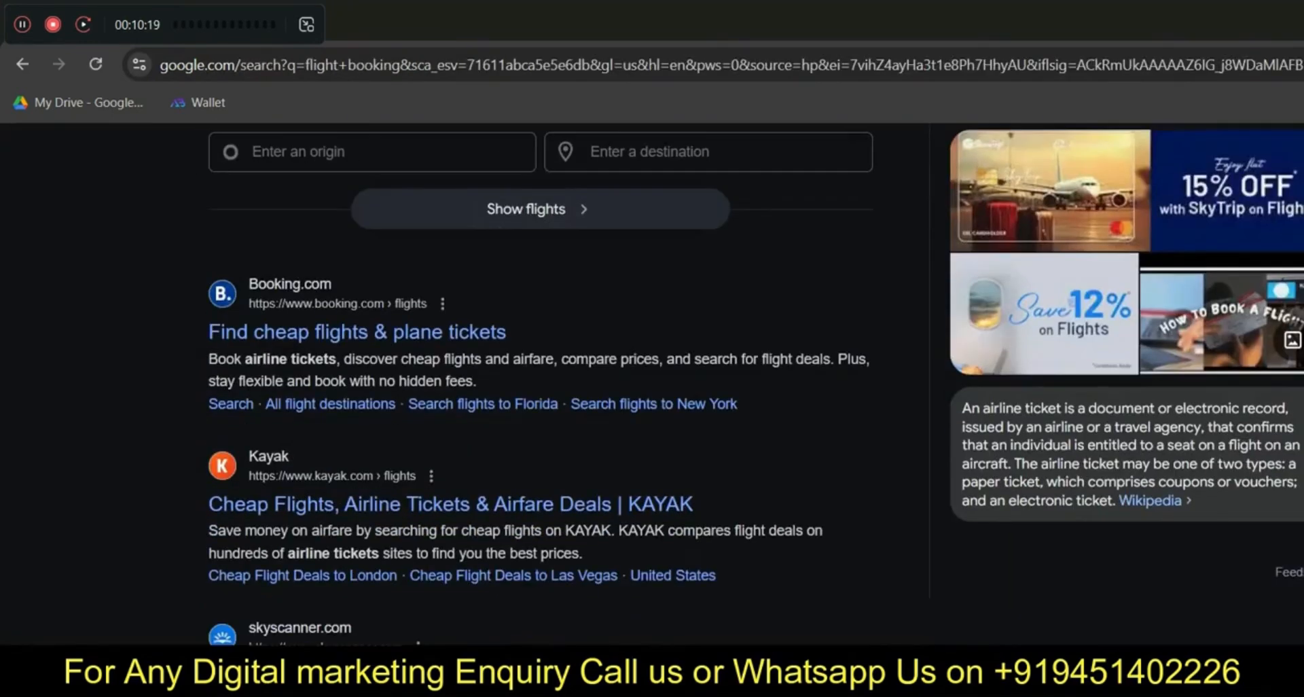
pyautogui.scroll(6, 299, 533)
pyautogui.scroll(10, 544, 407)
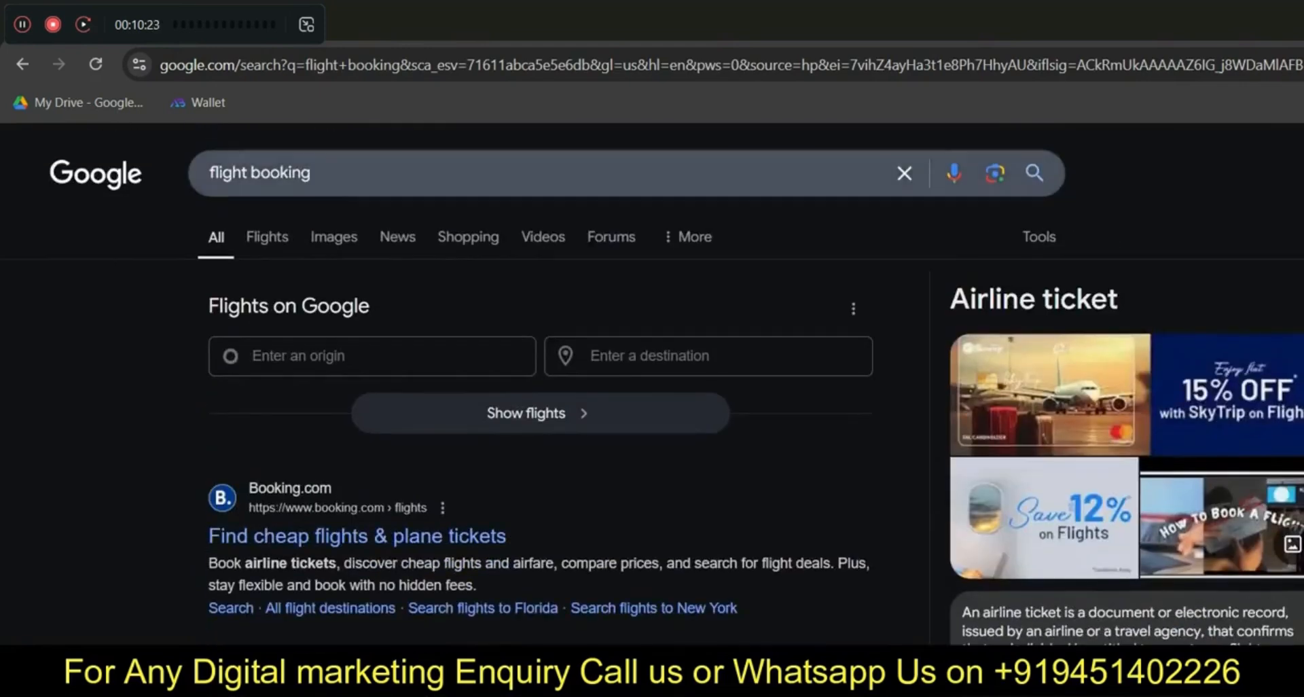
pyautogui.moveTo(314, 174); pyautogui.dragTo(122, 175)
pyautogui.press('BackSpace')
# Find the I Search From site and continue past its insecure-connection warning
pyautogui.write('i sea')
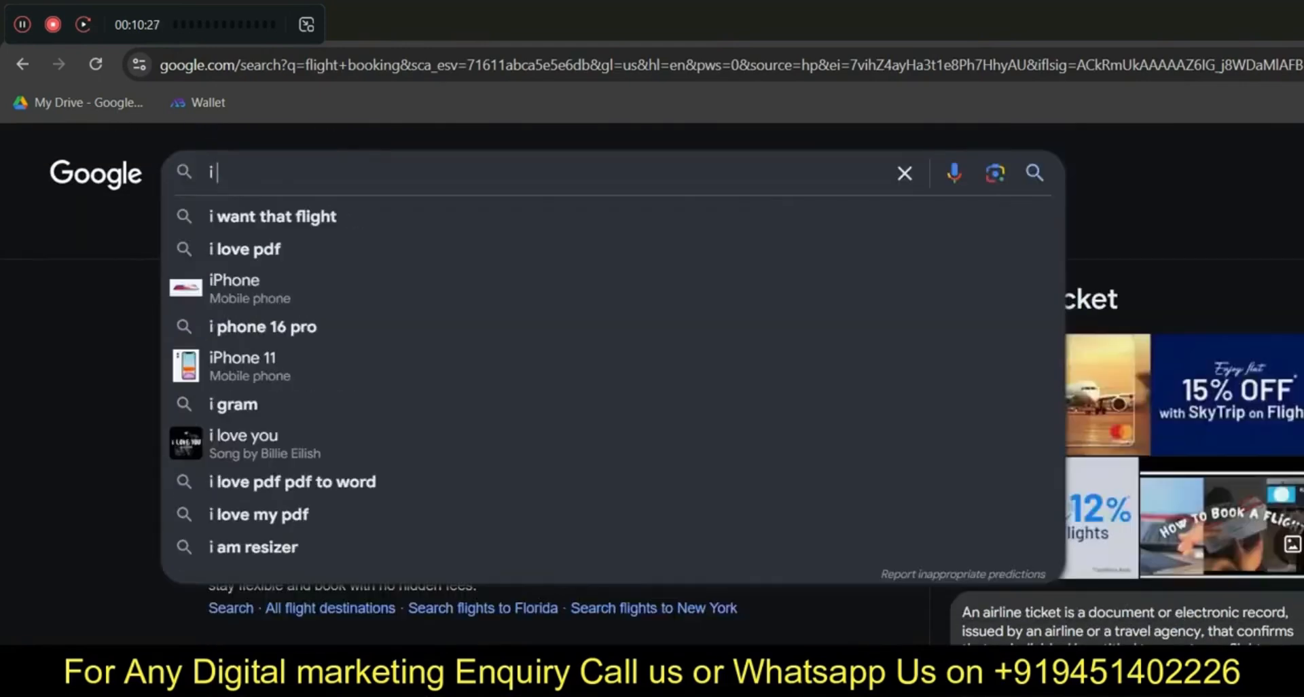
pyautogui.write('rch from')
pyautogui.press('Return')
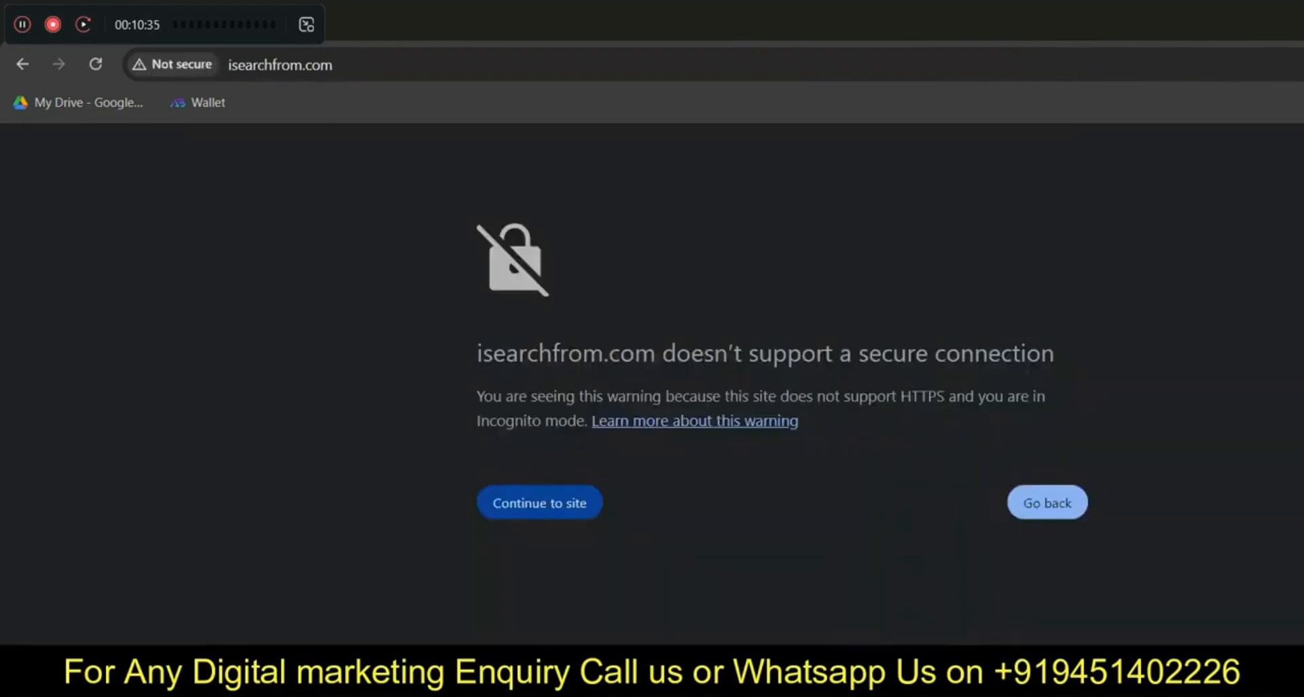
pyautogui.click(539, 502)
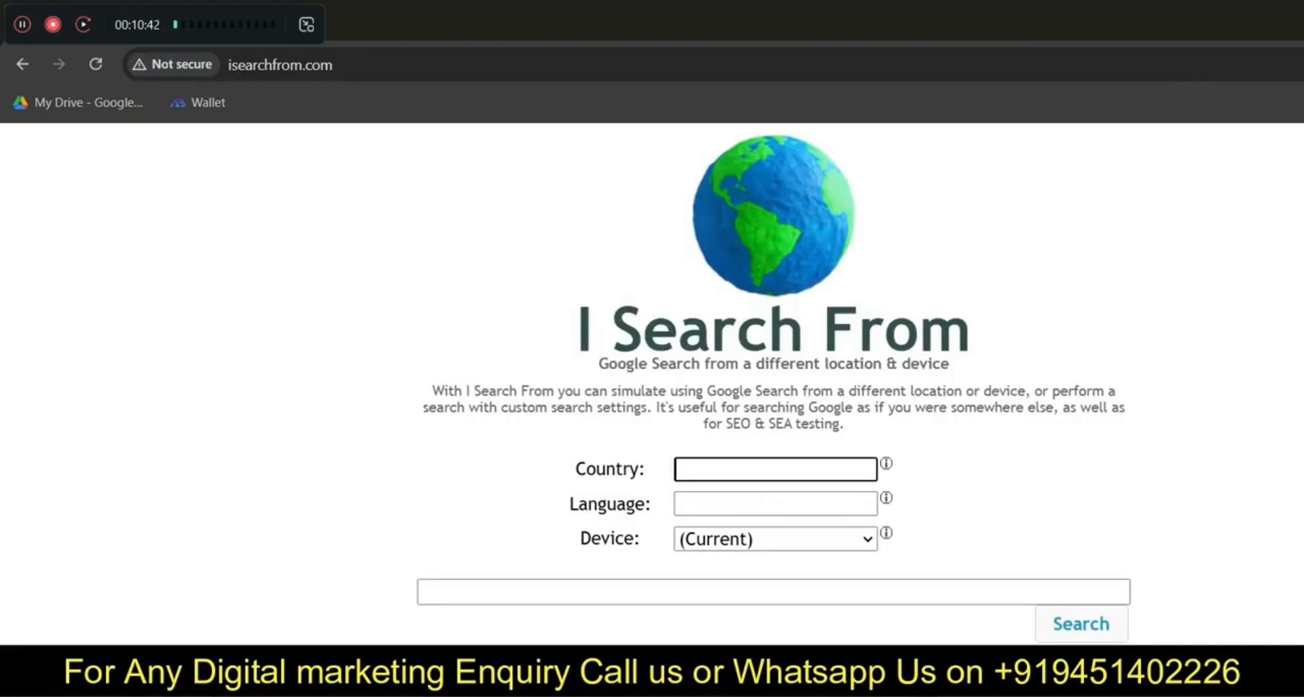
# Set Country to United States and Language to English
pyautogui.write('uni')
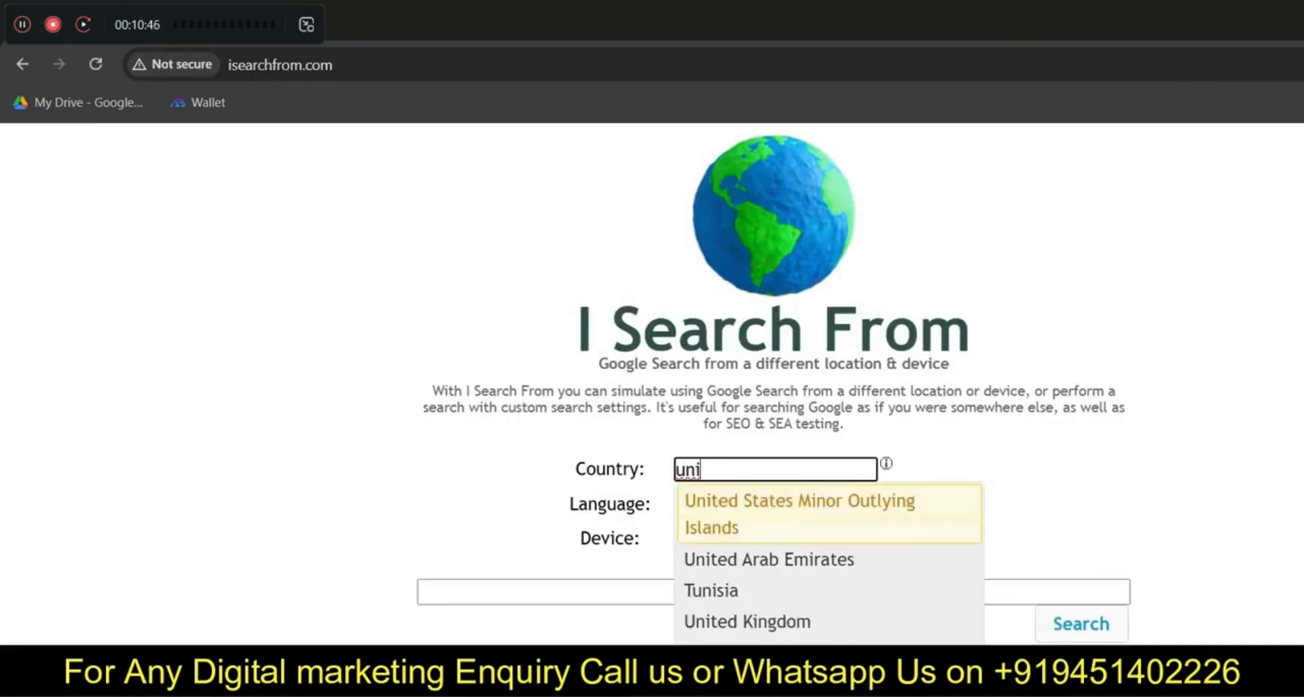
pyautogui.press('Down')
pyautogui.press('Down')
pyautogui.press('Down')
pyautogui.press('Down')
pyautogui.press('Tab')
pyautogui.write('engli')
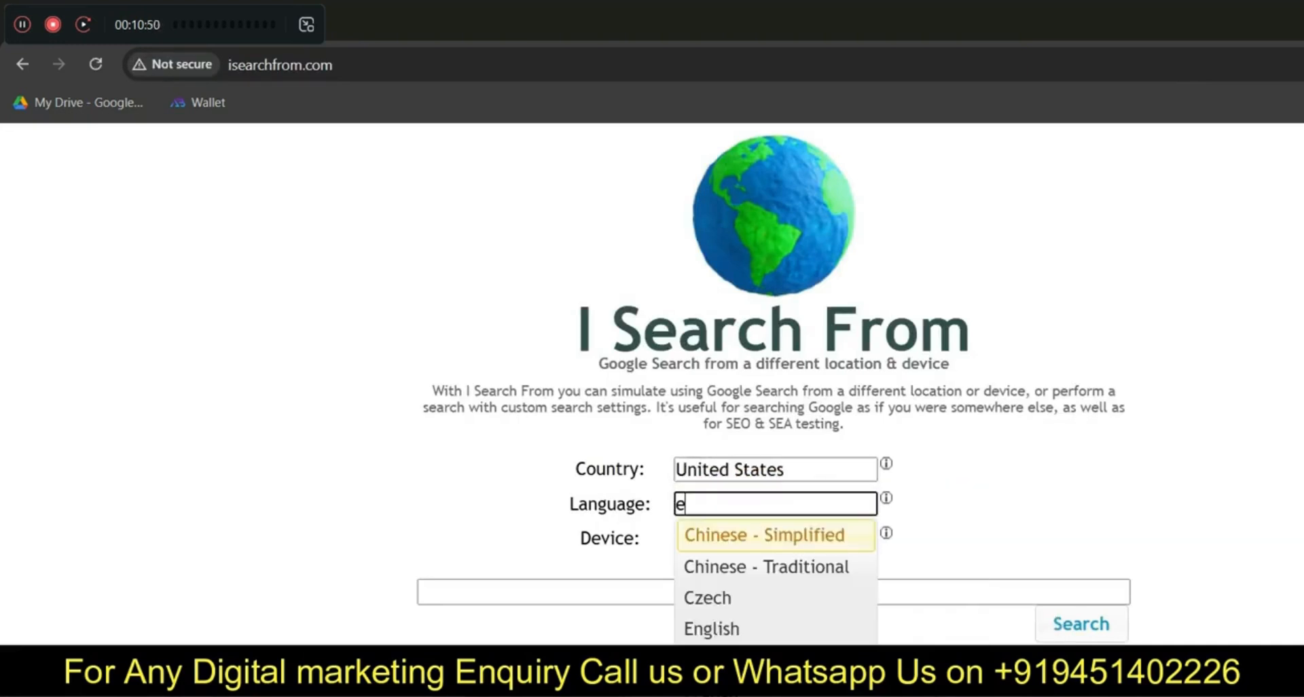
pyautogui.press('Tab')
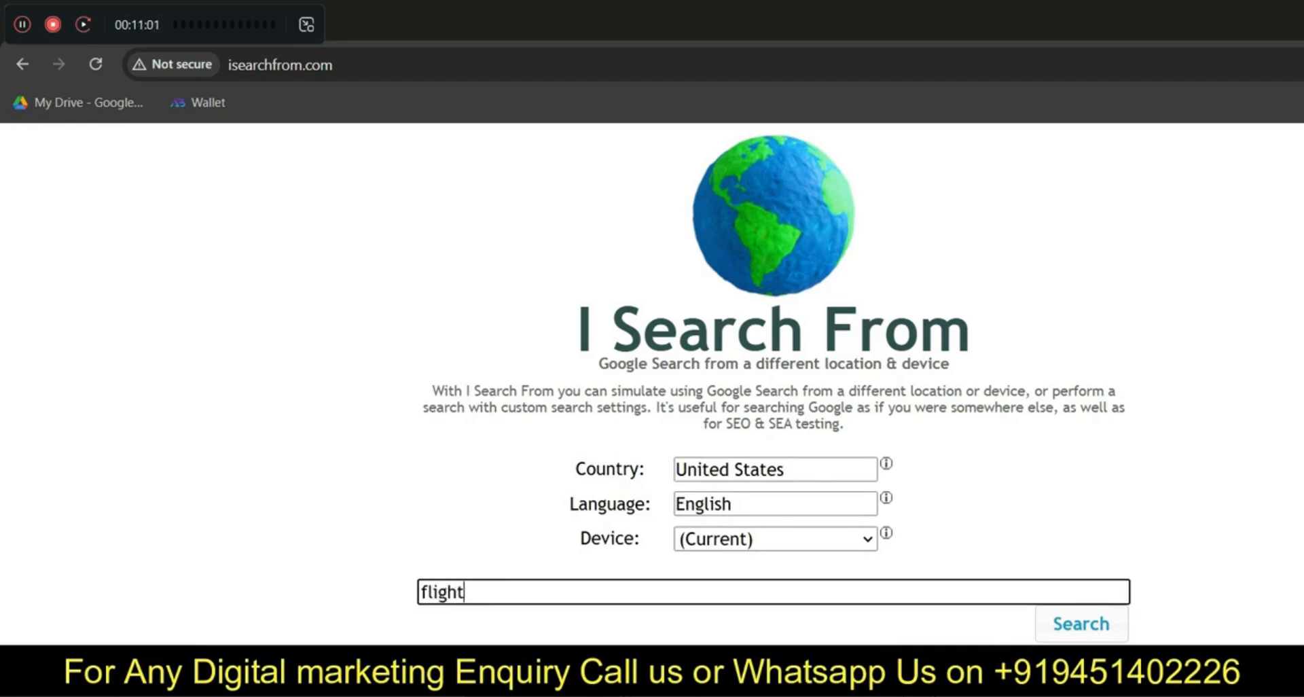
# Run the flight booking search as if from the US and scroll through the sponsored ads
pyautogui.press('Return')
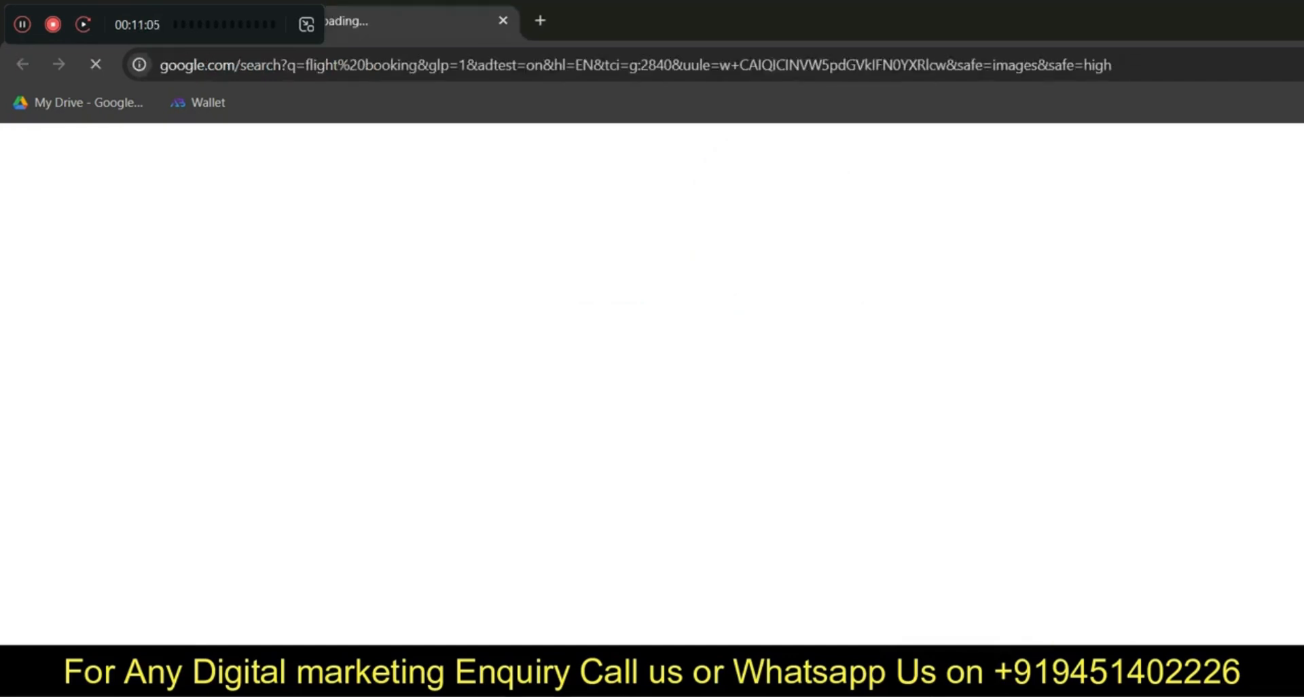
pyautogui.scroll(-5, 652, 383)
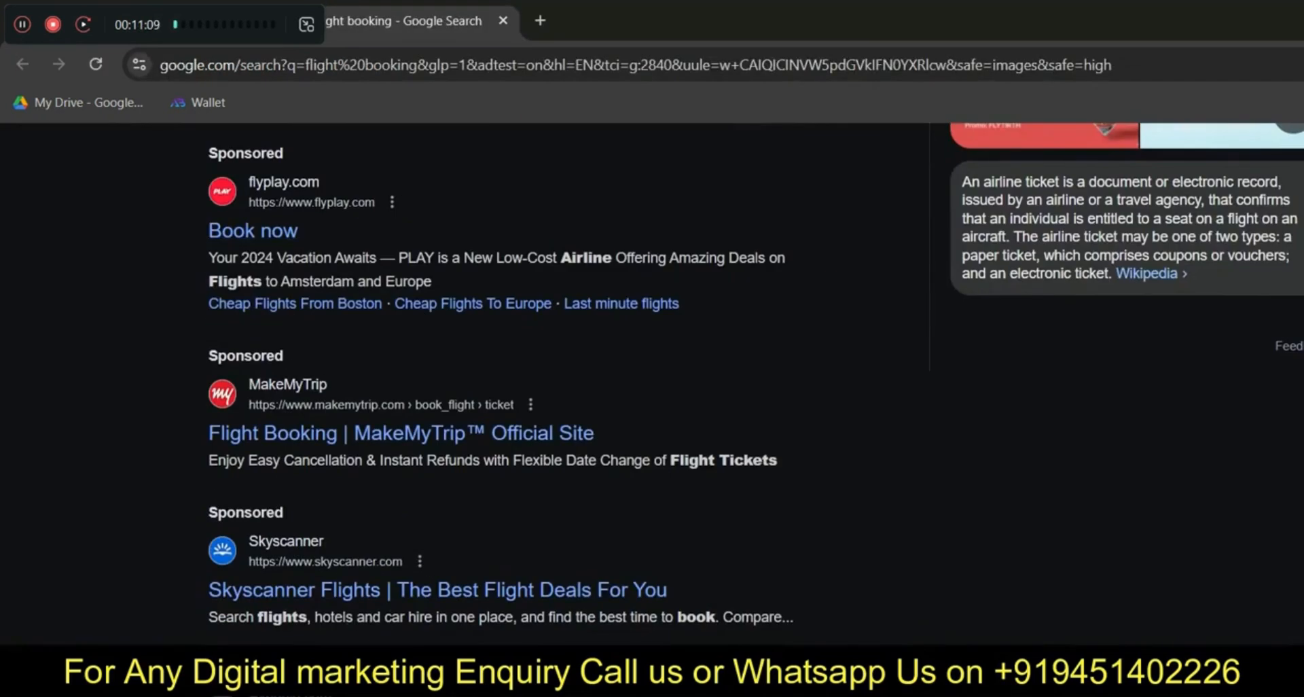
pyautogui.scroll(-6, 652, 383)
pyautogui.scroll(9, 652, 384)
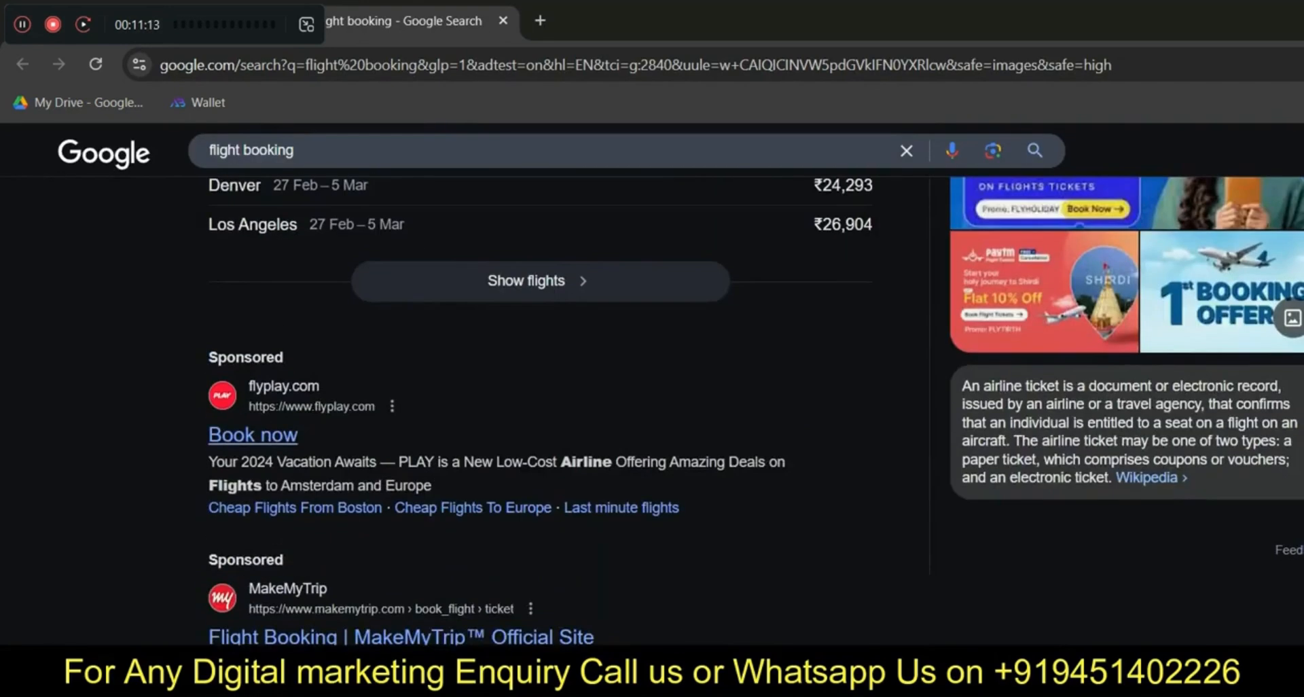
# View My Ad Centre details for the flyplay.com sponsored ad, then close them
pyautogui.click(392, 406)
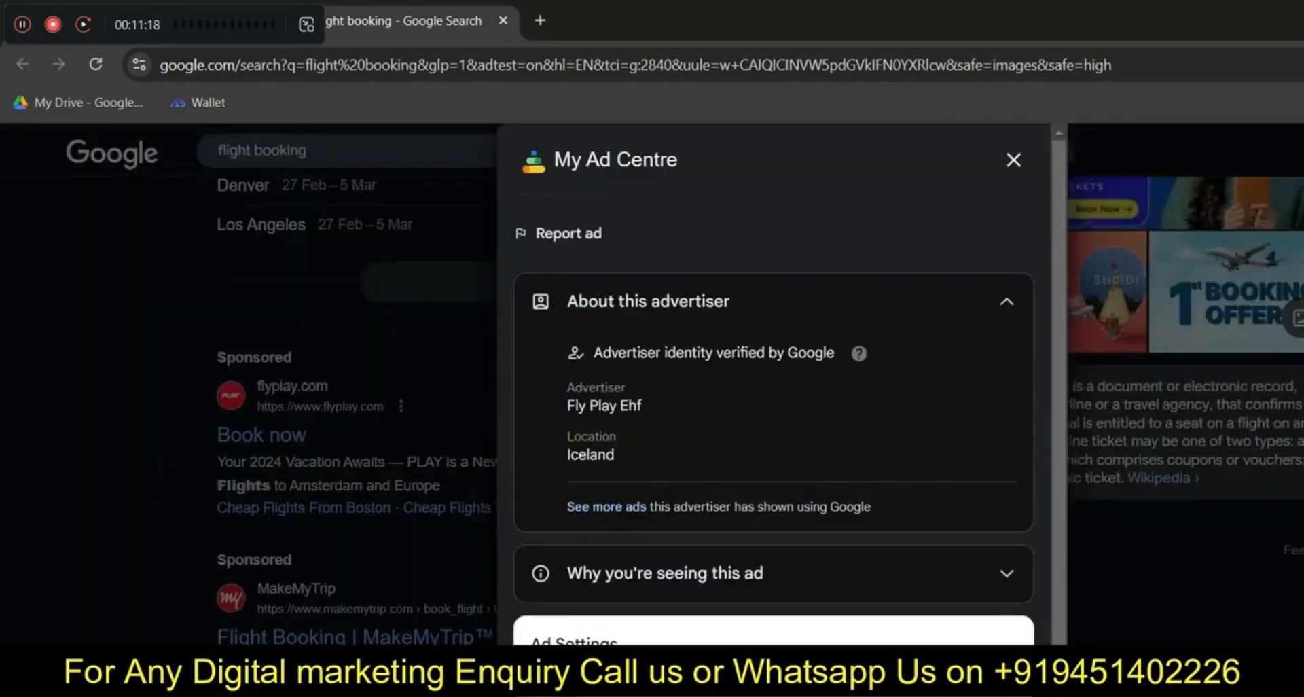
pyautogui.scroll(-1, 774, 383)
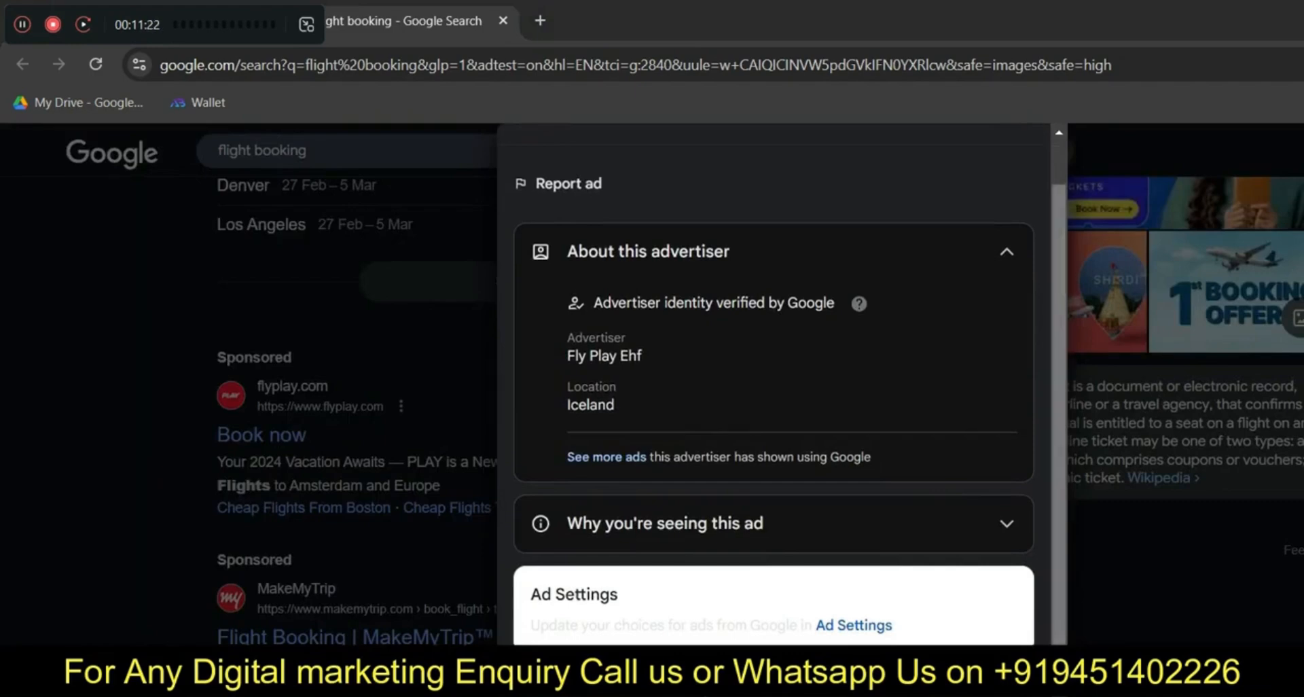
pyautogui.scroll(1, 774, 384)
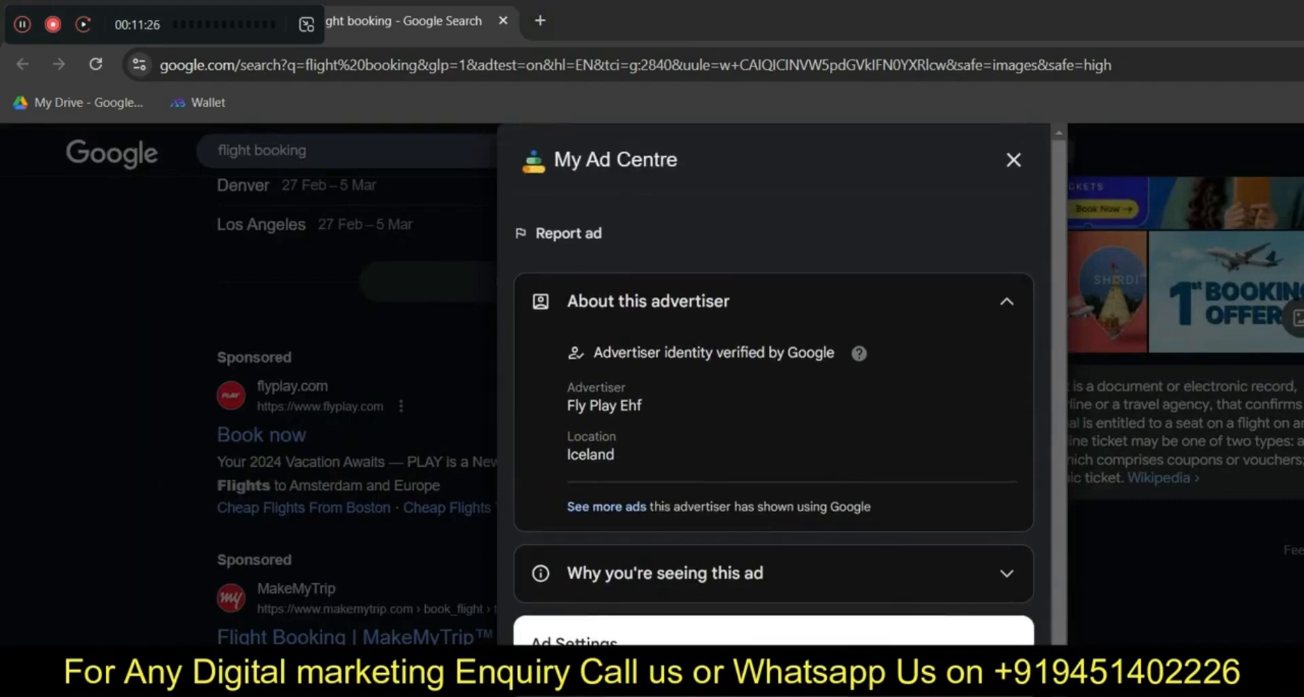
pyautogui.click(1013, 161)
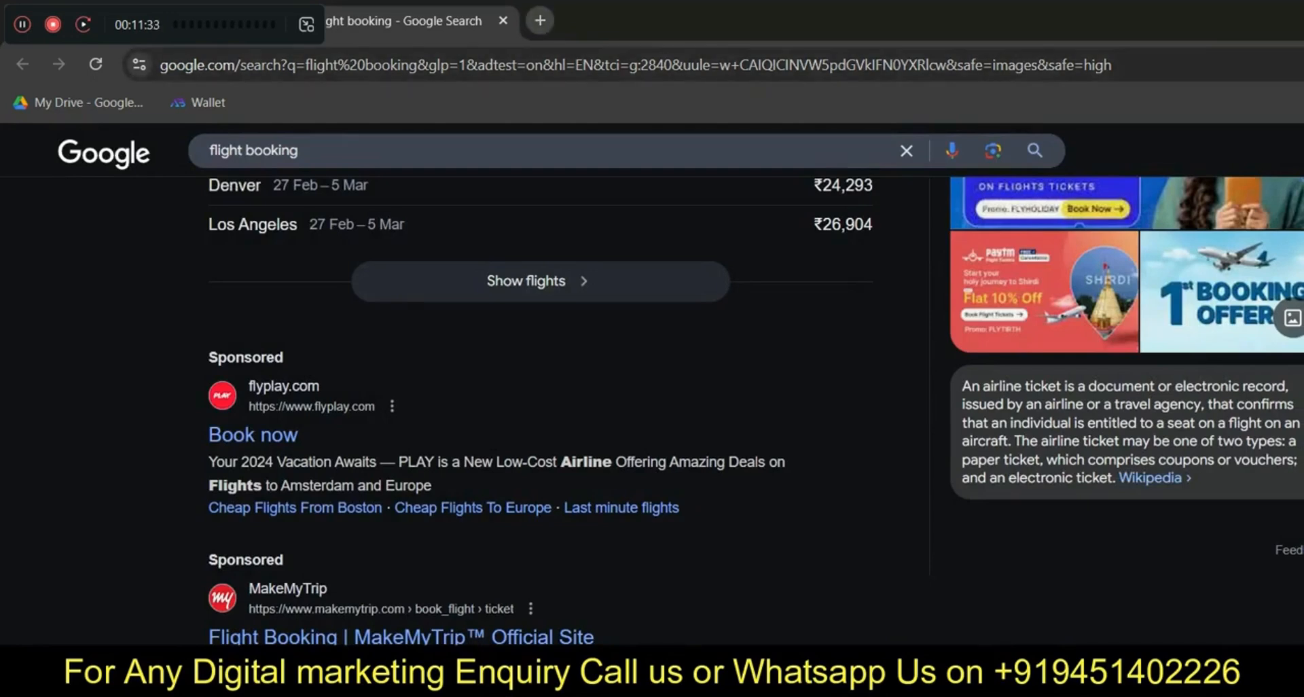
pyautogui.click(540, 20)
pyautogui.write('www.')
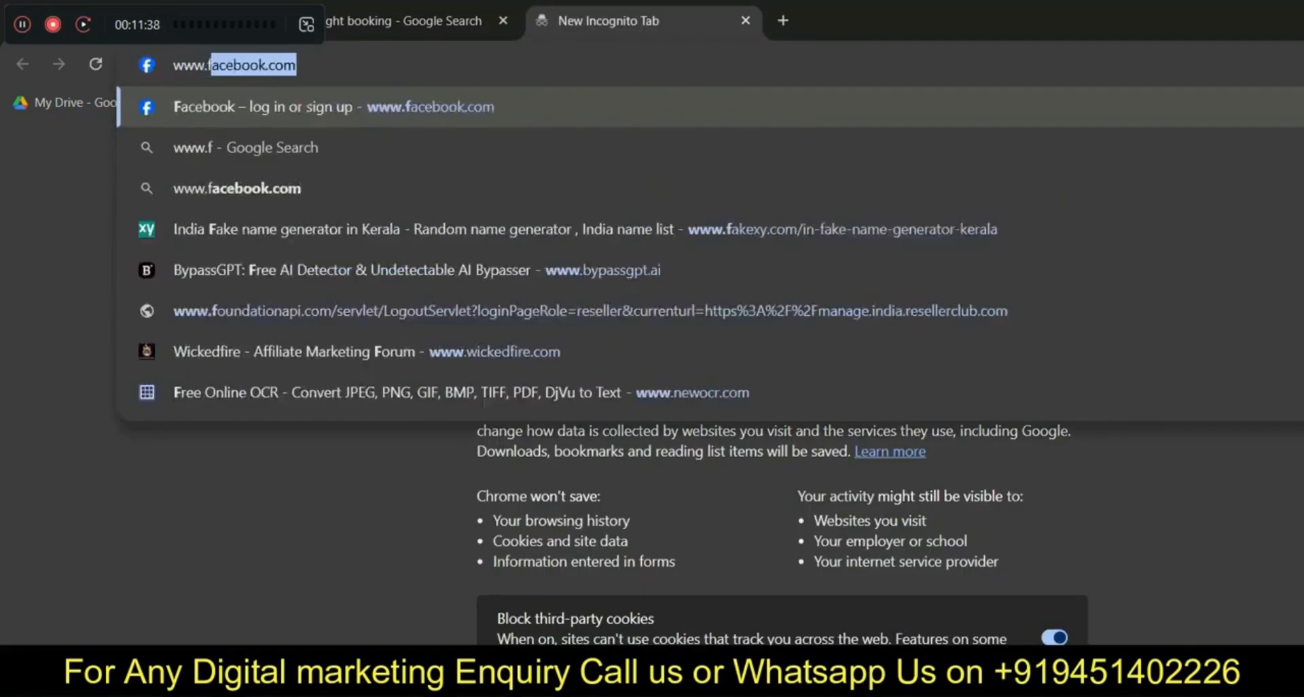
pyautogui.write('fly')
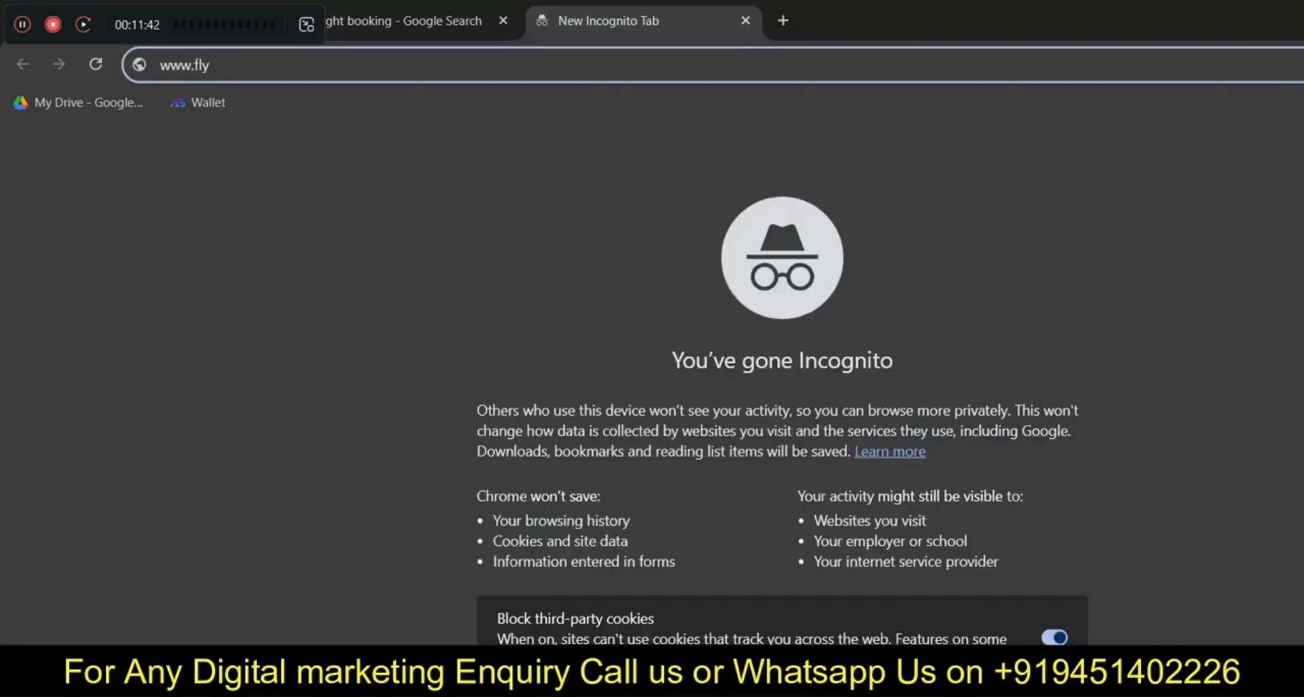
pyautogui.write('play.com')
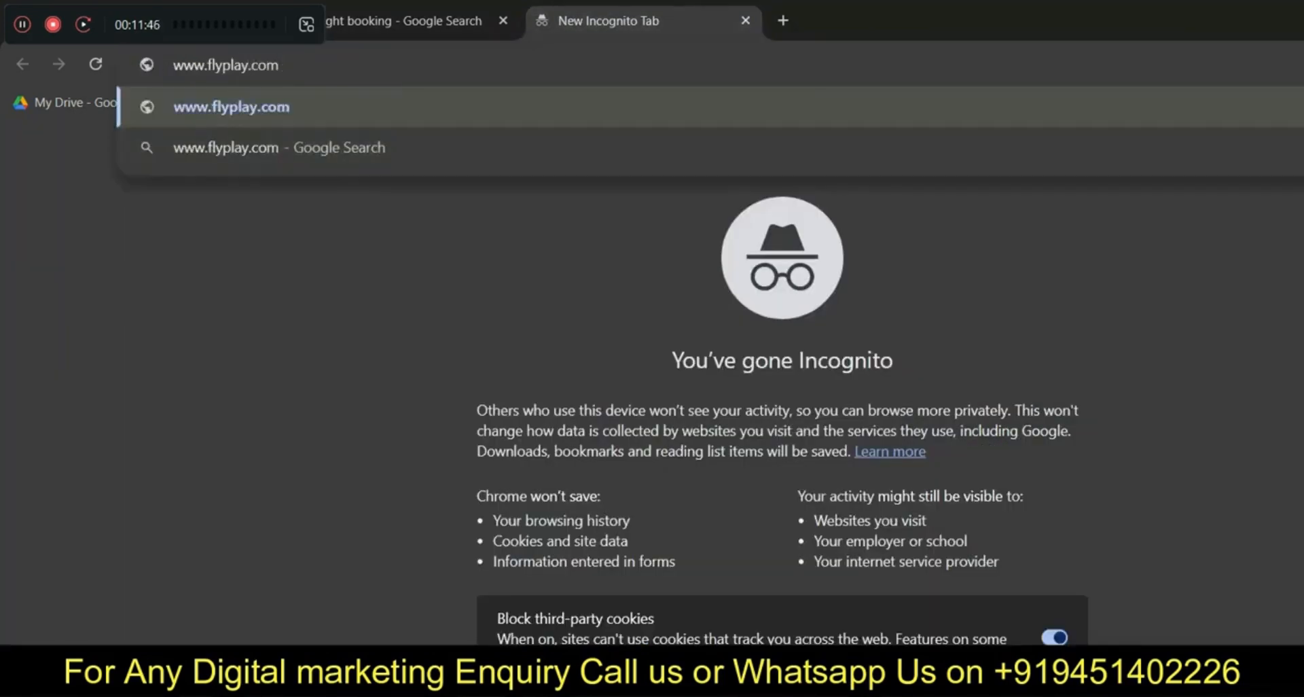
pyautogui.press('Return')
pyautogui.scroll(-5, 652, 383)
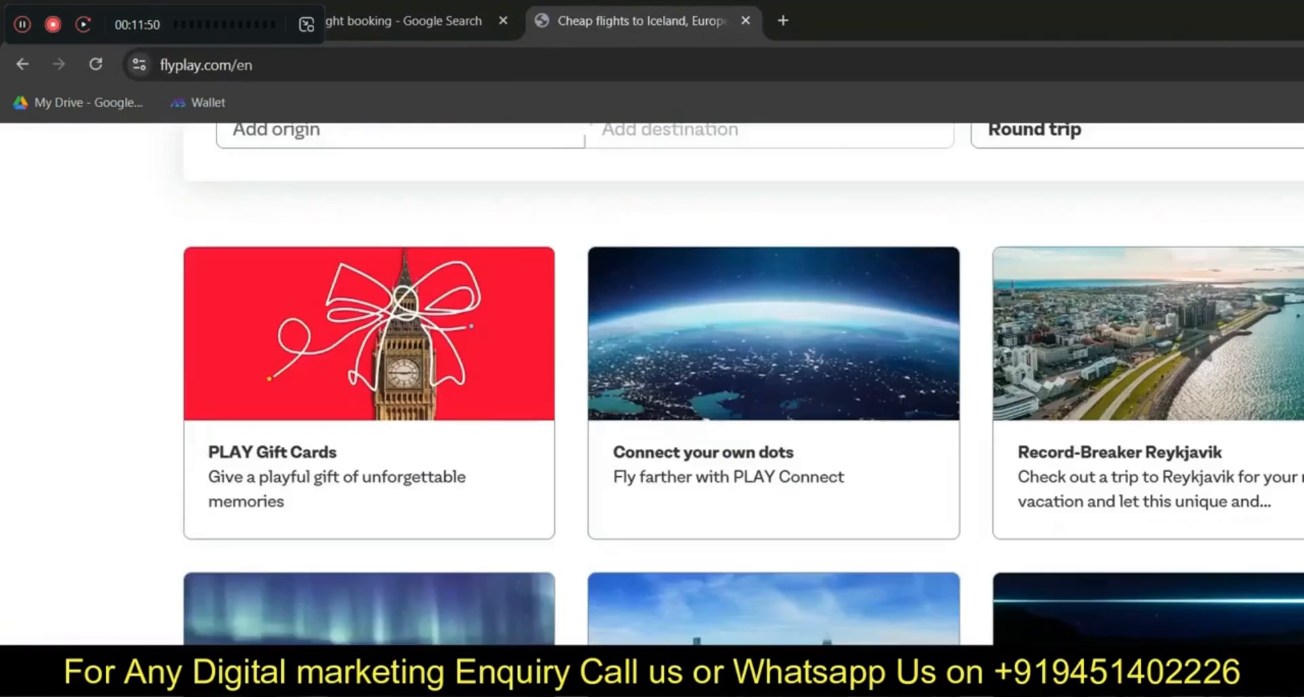
pyautogui.scroll(-15, 652, 384)
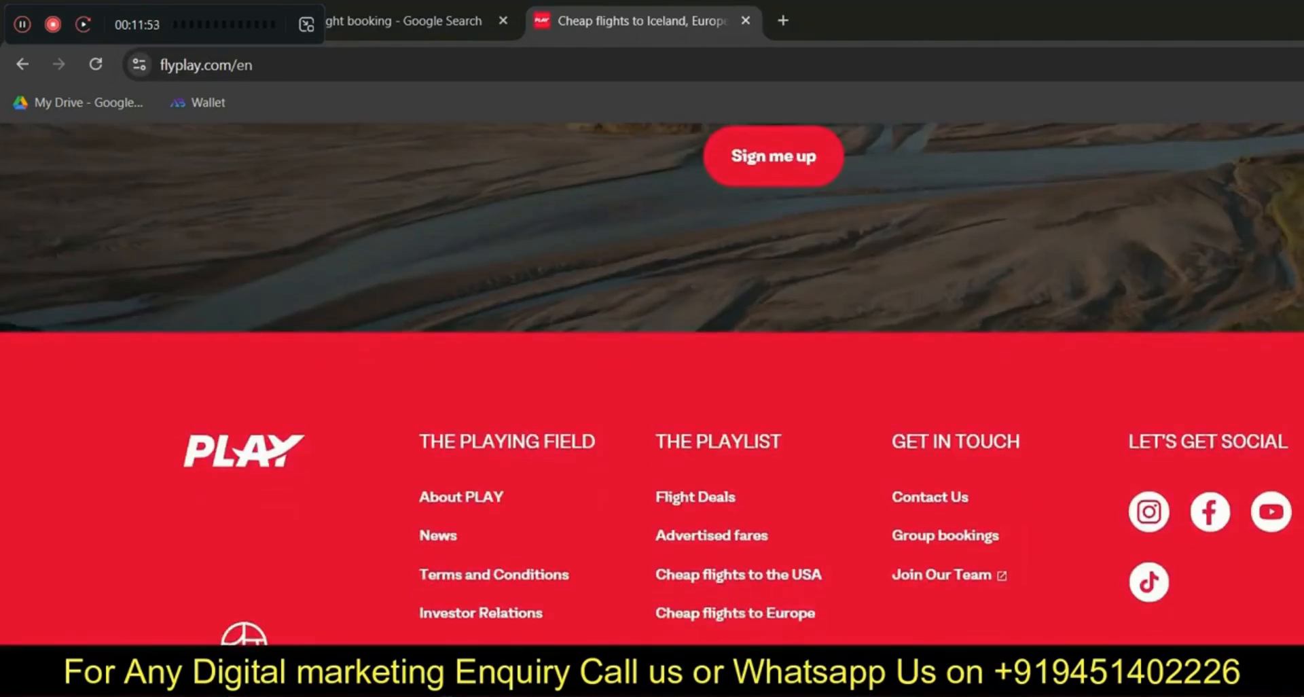
pyautogui.scroll(20, 652, 384)
pyautogui.scroll(2, 652, 383)
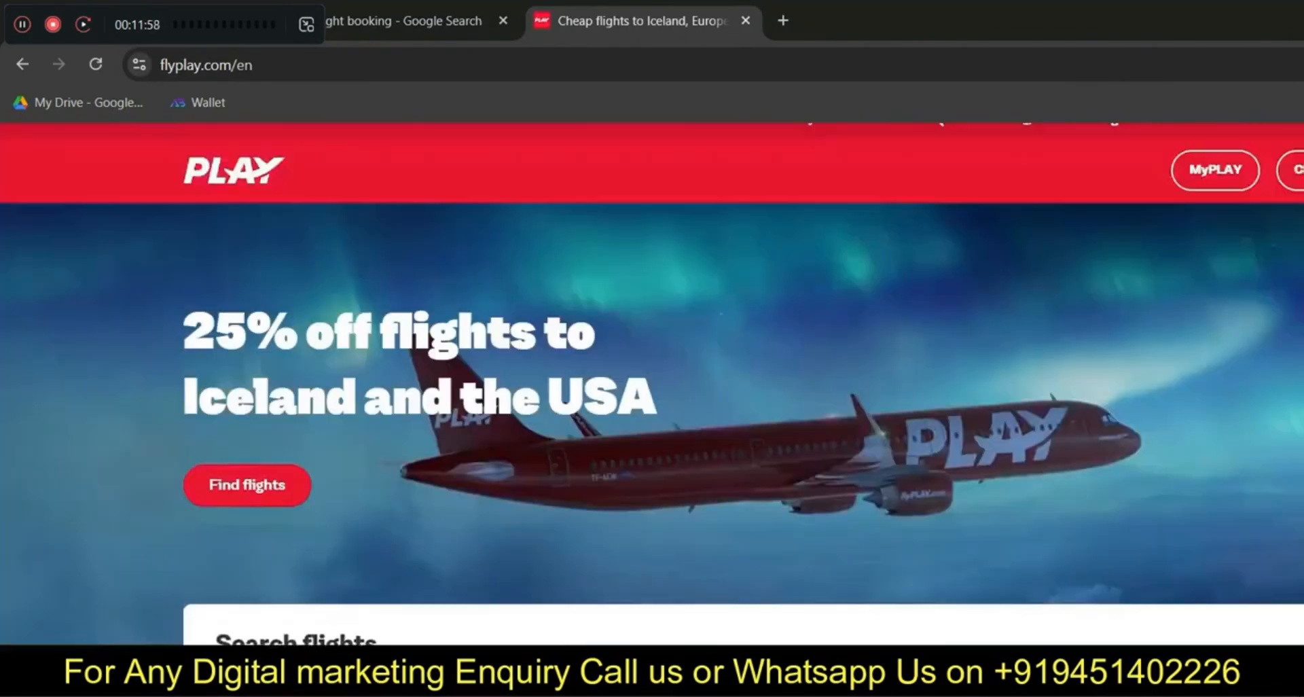
# Open the GroupSeoTool Semrush page in a new tab from the 'sem' suggestion
pyautogui.hotkey('alt', 'Tab')
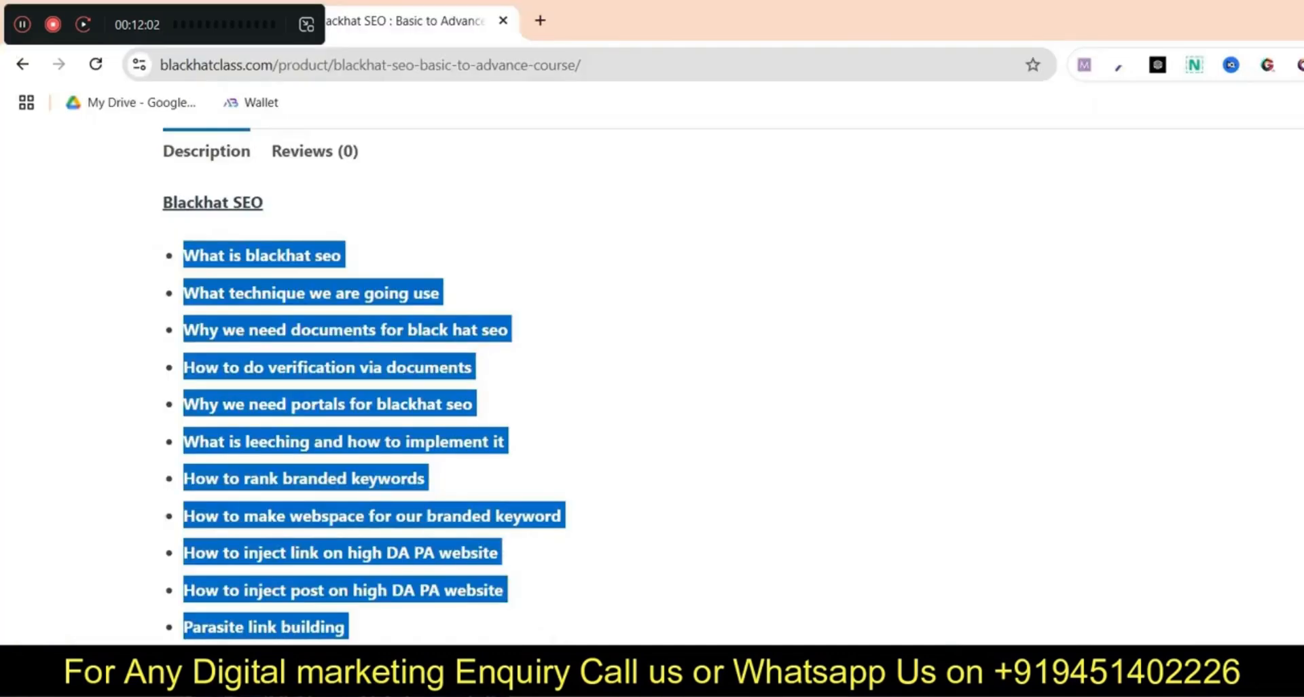
pyautogui.hotkey('alt', 'Tab')
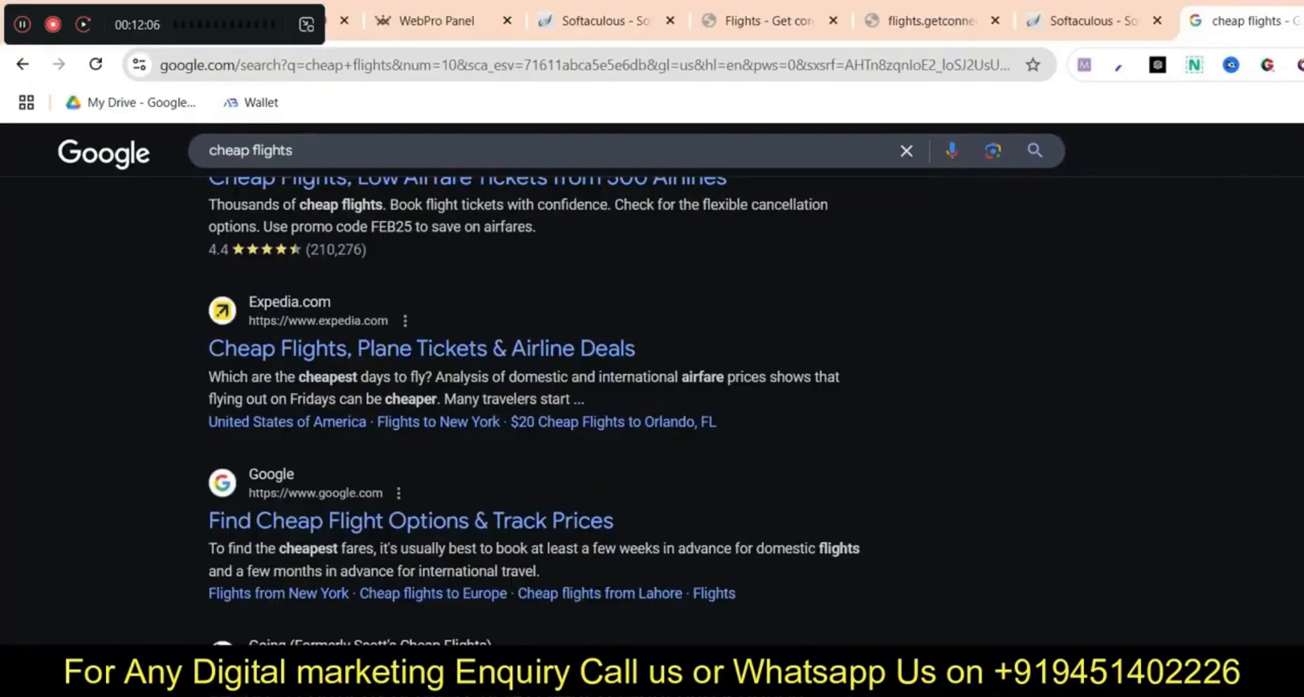
pyautogui.hotkey('ctrl', 't')
pyautogui.write('sem')
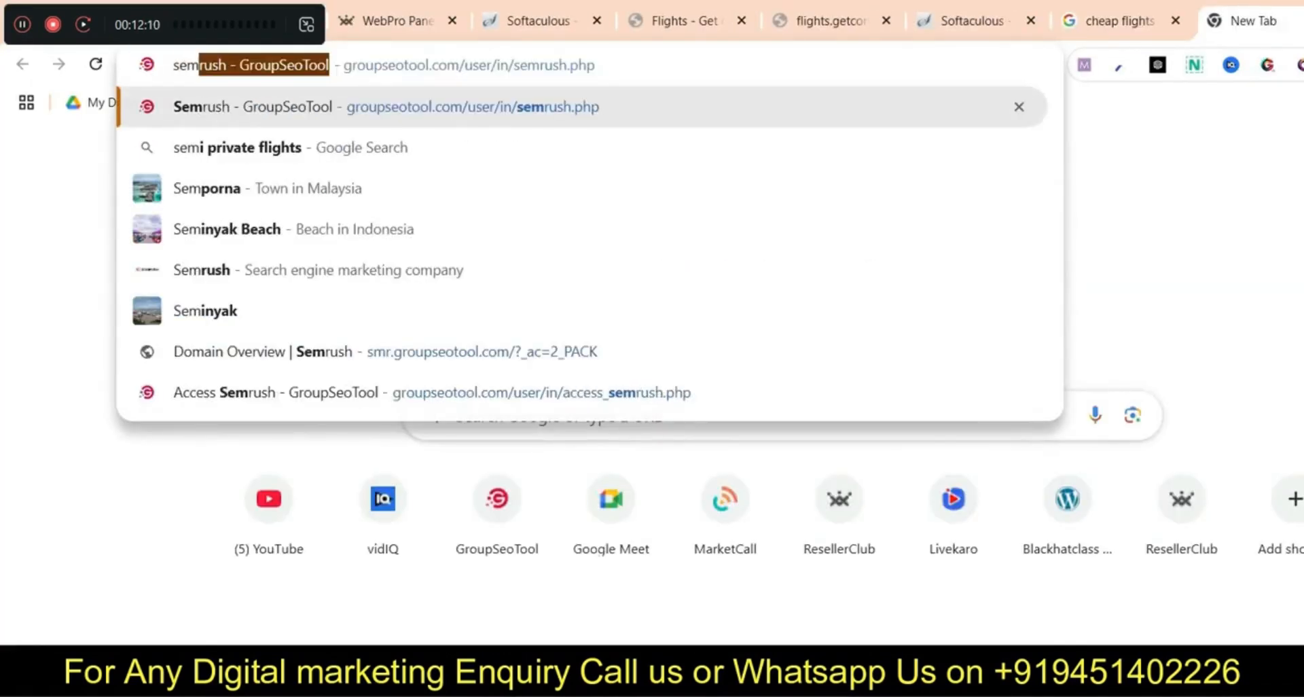
pyautogui.press('Return')
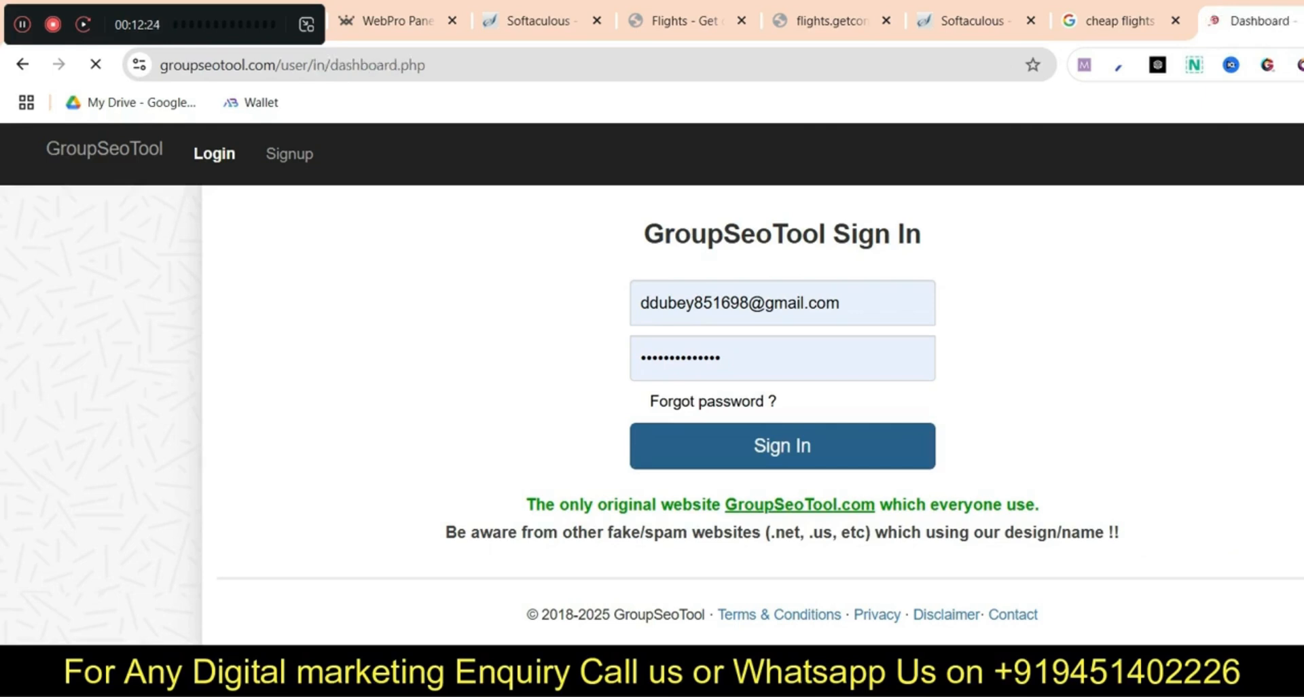
# Try Semrush tool access, dismiss the prompts, and choose the one-month Combo Mini option
pyautogui.click(506, 578)
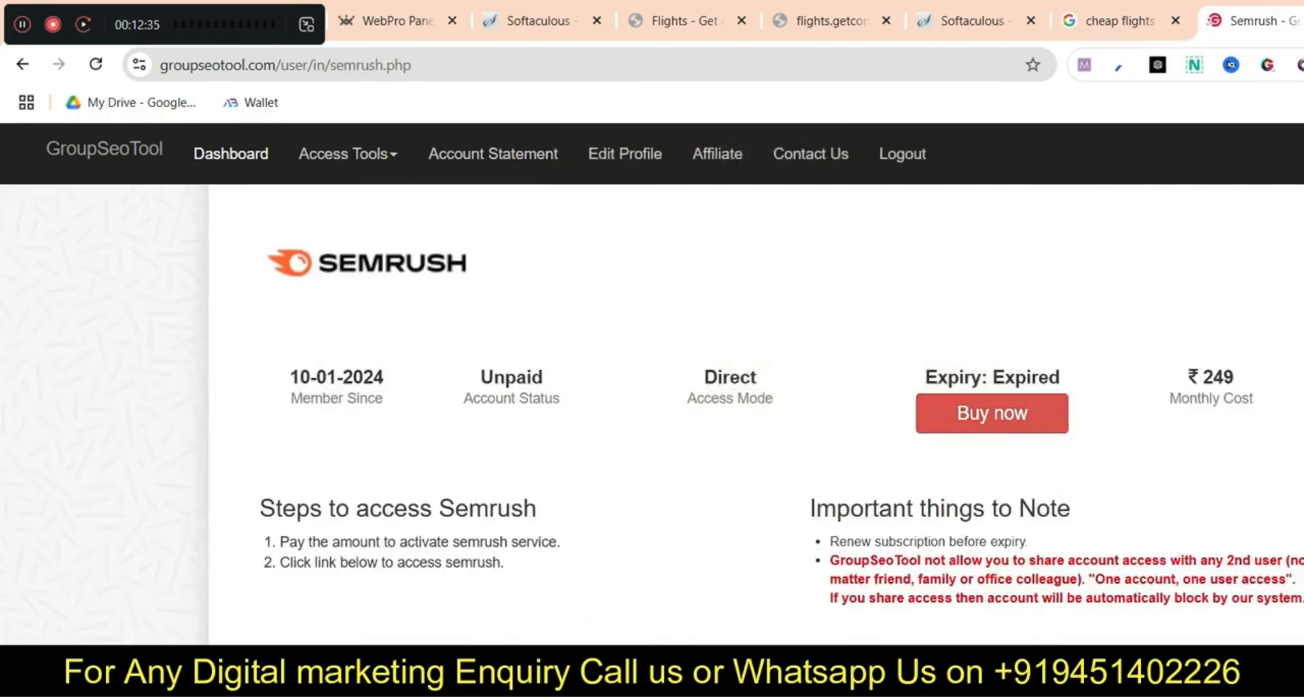
pyautogui.click(23, 63)
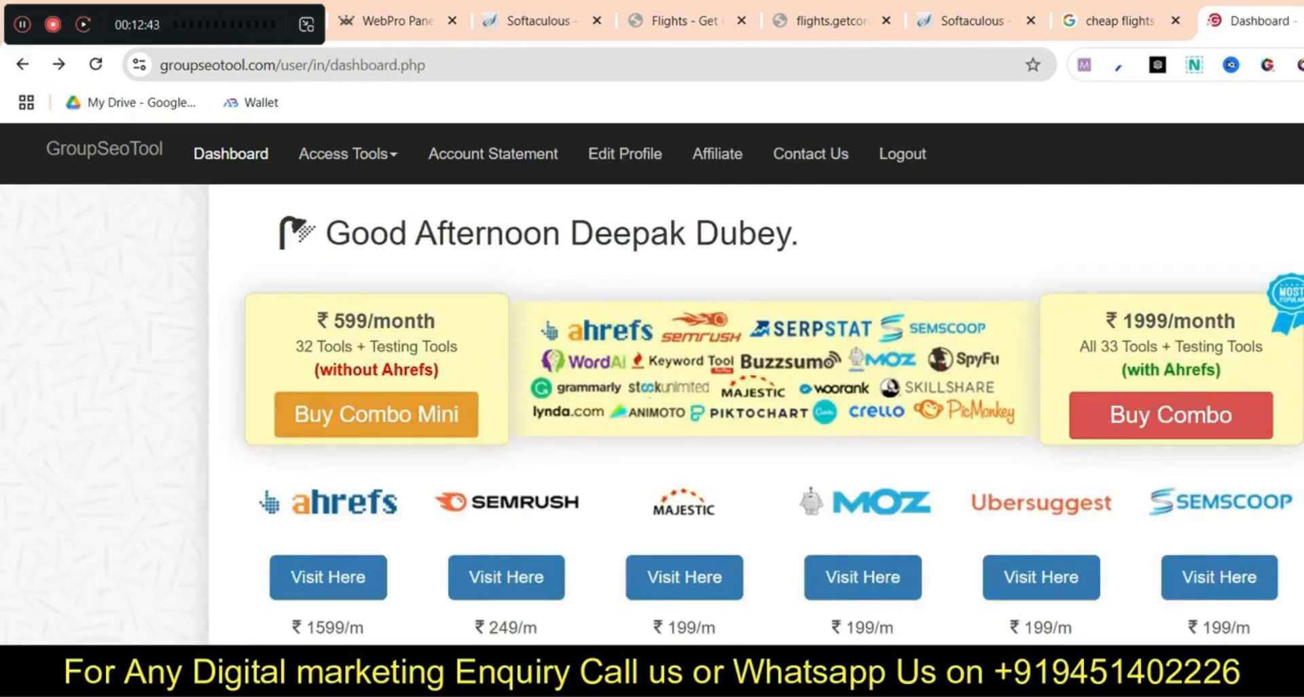
pyautogui.press('Escape')
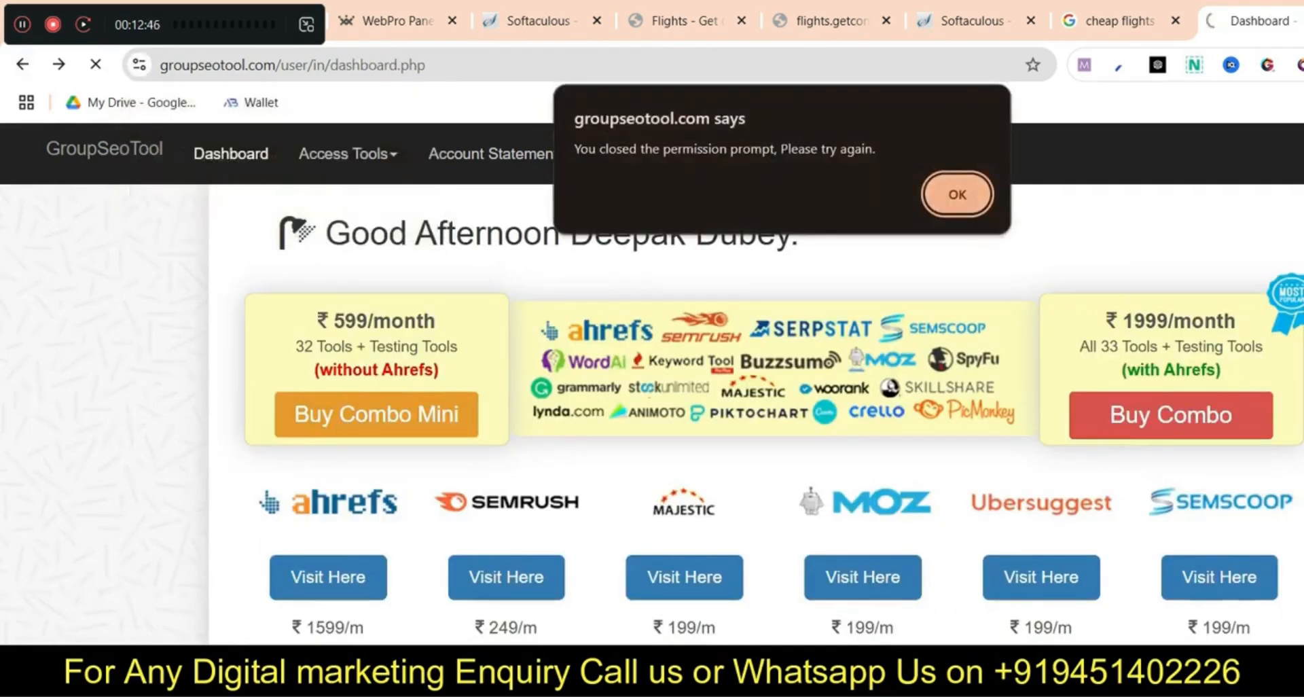
pyautogui.click(957, 194)
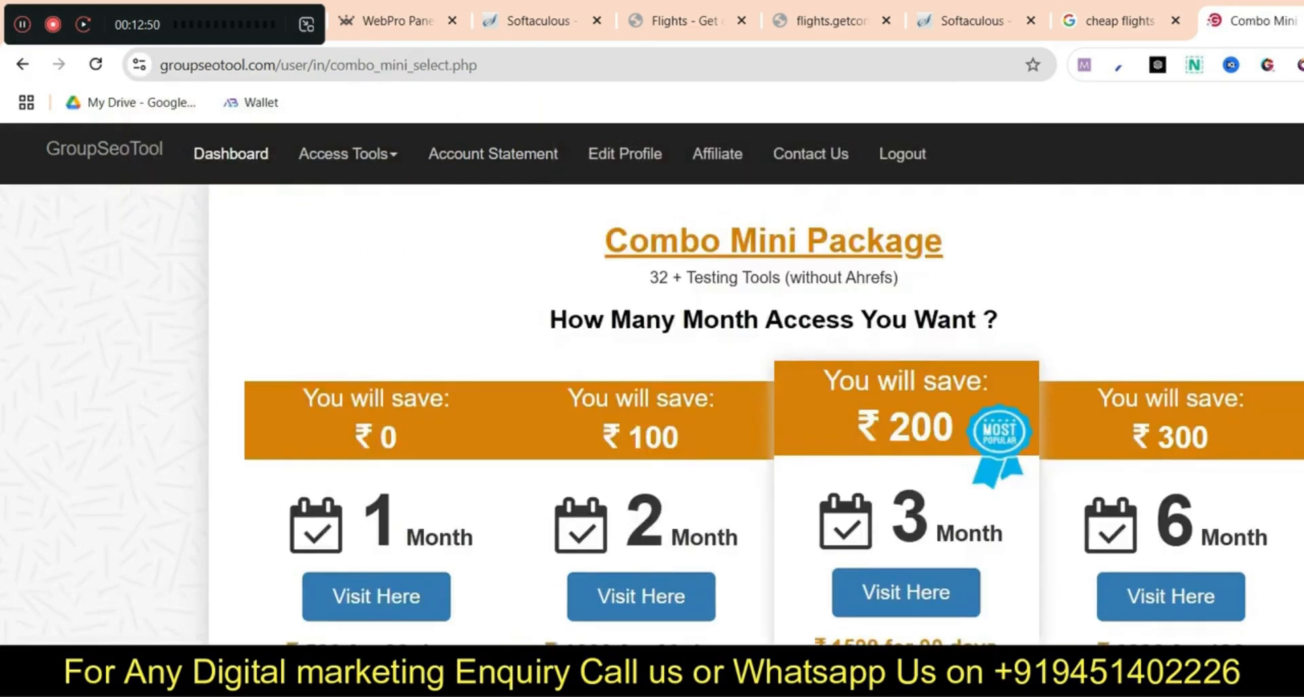
pyautogui.click(376, 596)
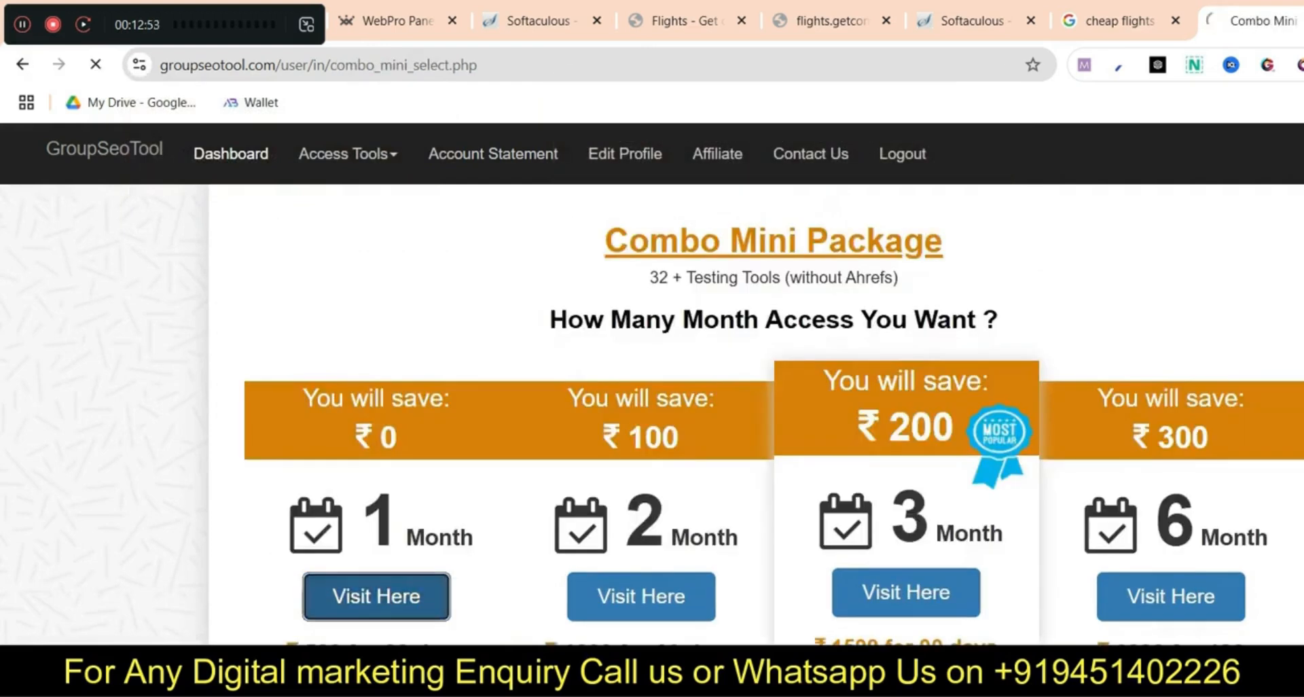
pyautogui.hotkey('ctrl', 'w')
# Open the Toolszen membership area in a new tab and dismiss the no-subscription notice
pyautogui.hotkey('ctrl', 't')
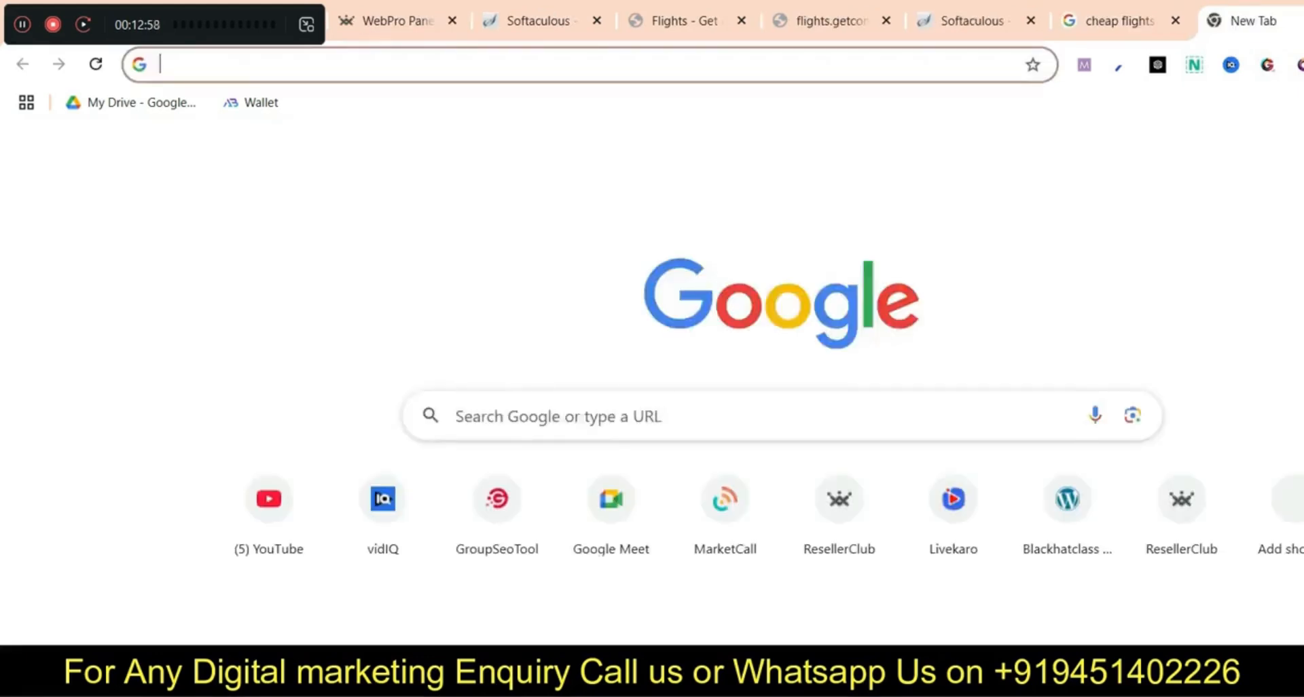
pyautogui.write('toolsz')
pyautogui.press('Return')
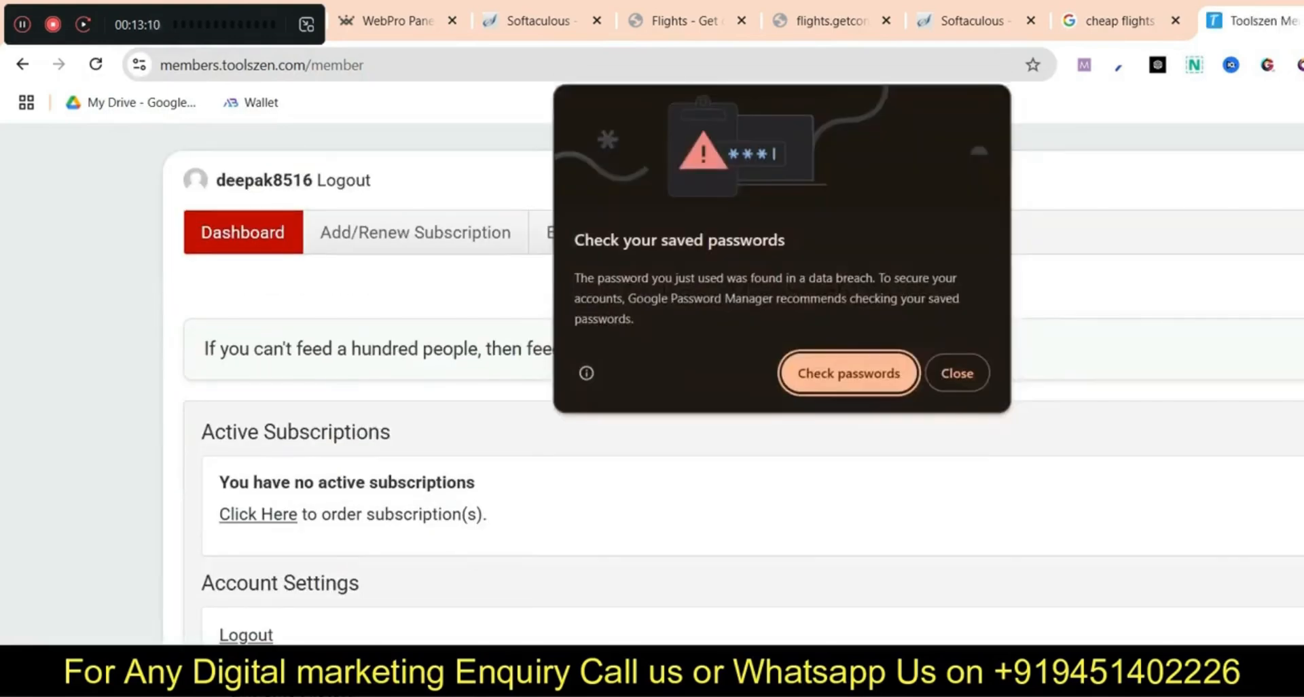
pyautogui.press('Return')
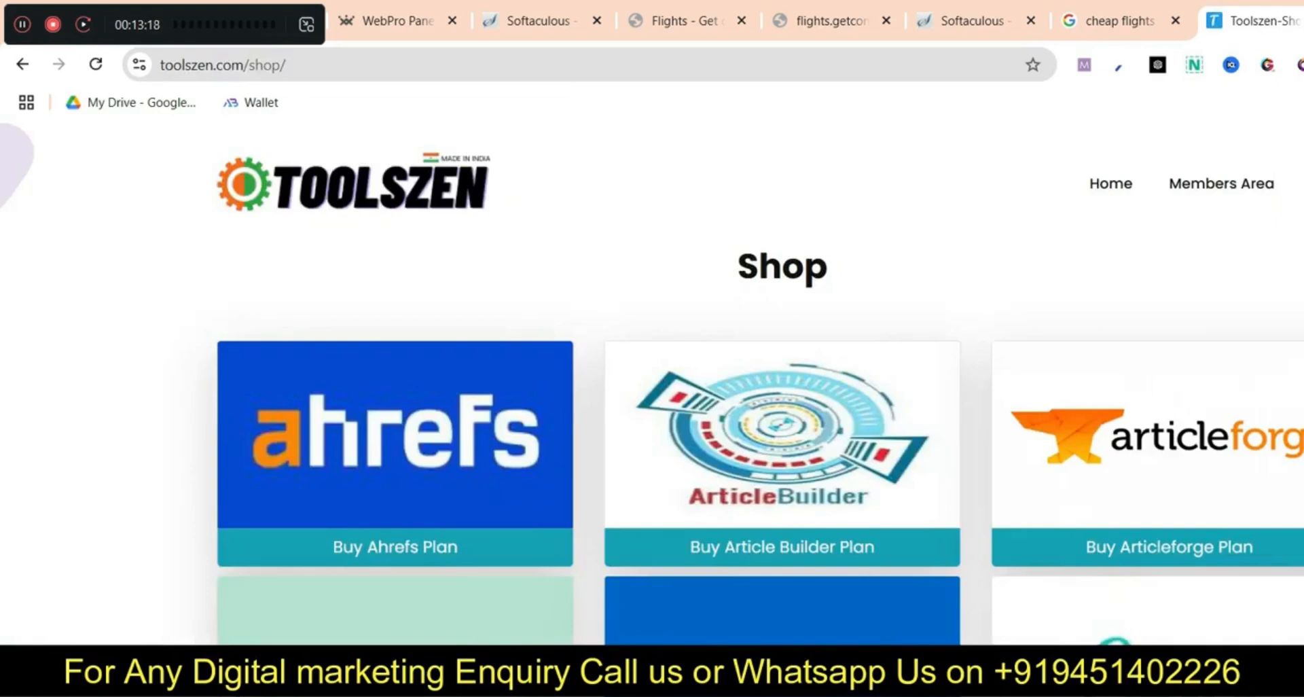
# Buy the one-month Basic Plan for ₹499, paying with a UPI QR code
pyautogui.scroll(-3, 747, 381)
pyautogui.click(396, 578)
pyautogui.scroll(-3, 396, 503)
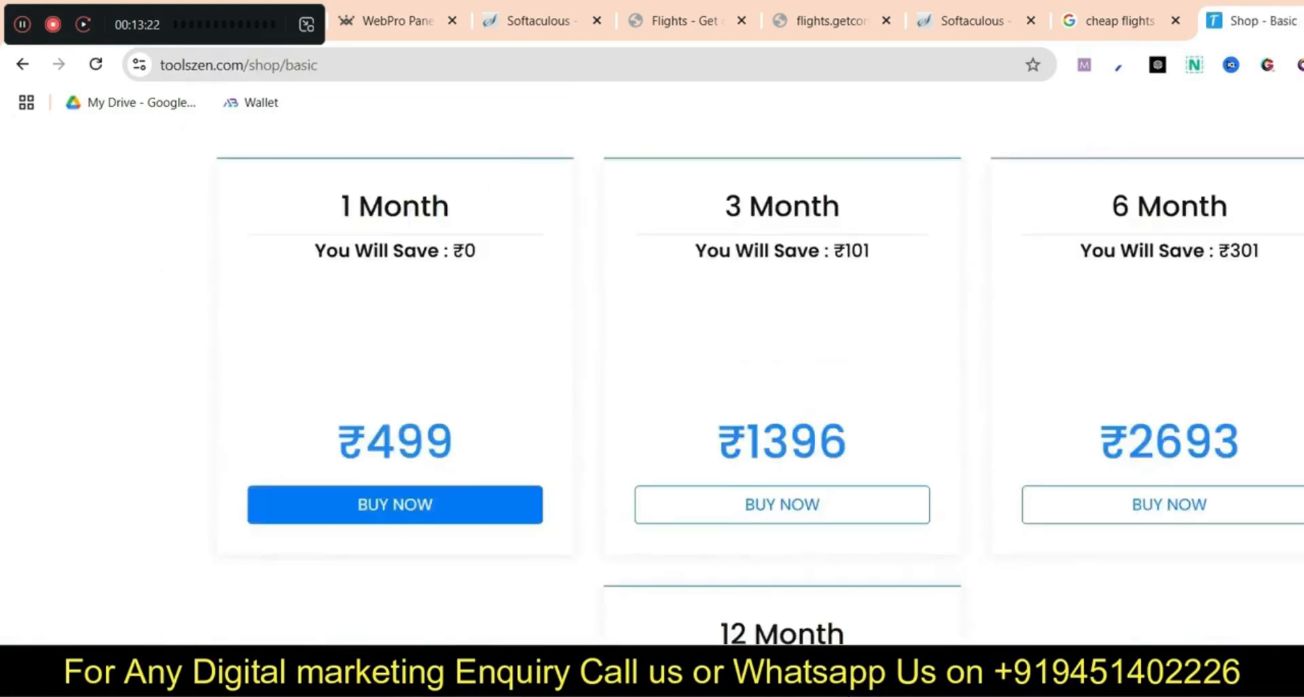
pyautogui.click(396, 504)
pyautogui.scroll(-5, 734, 380)
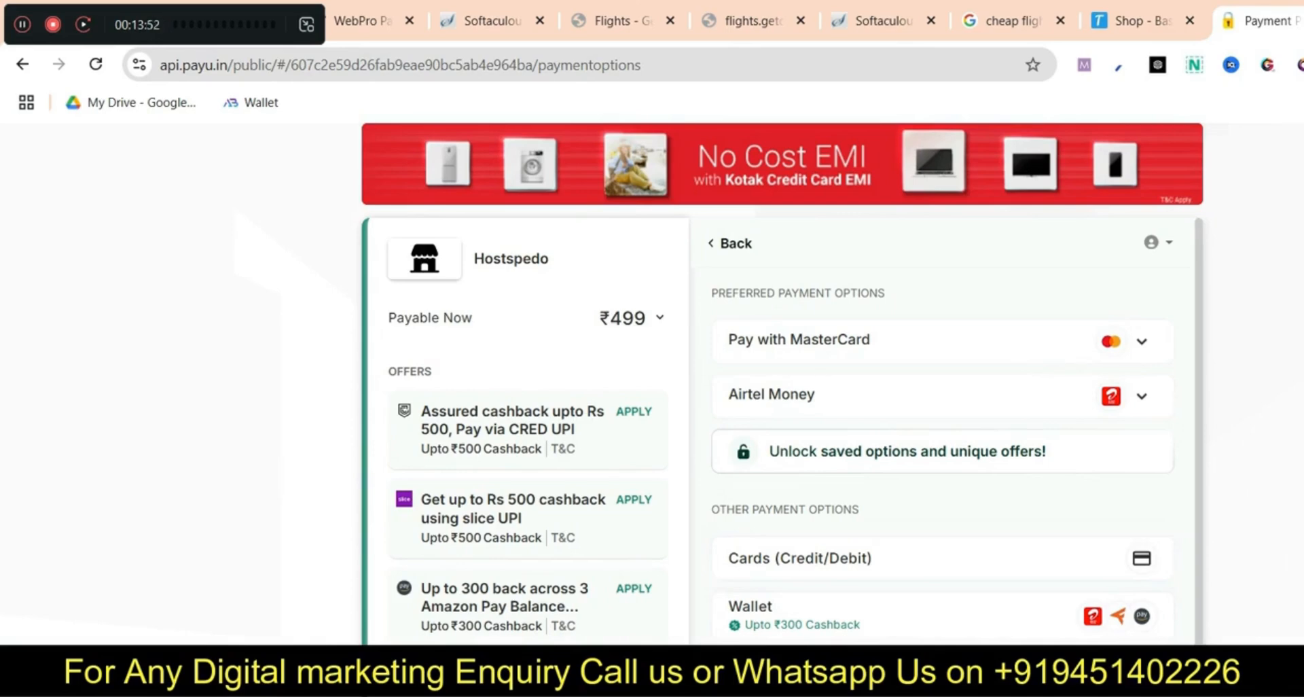
pyautogui.scroll(-2, 942, 434)
pyautogui.click(942, 609)
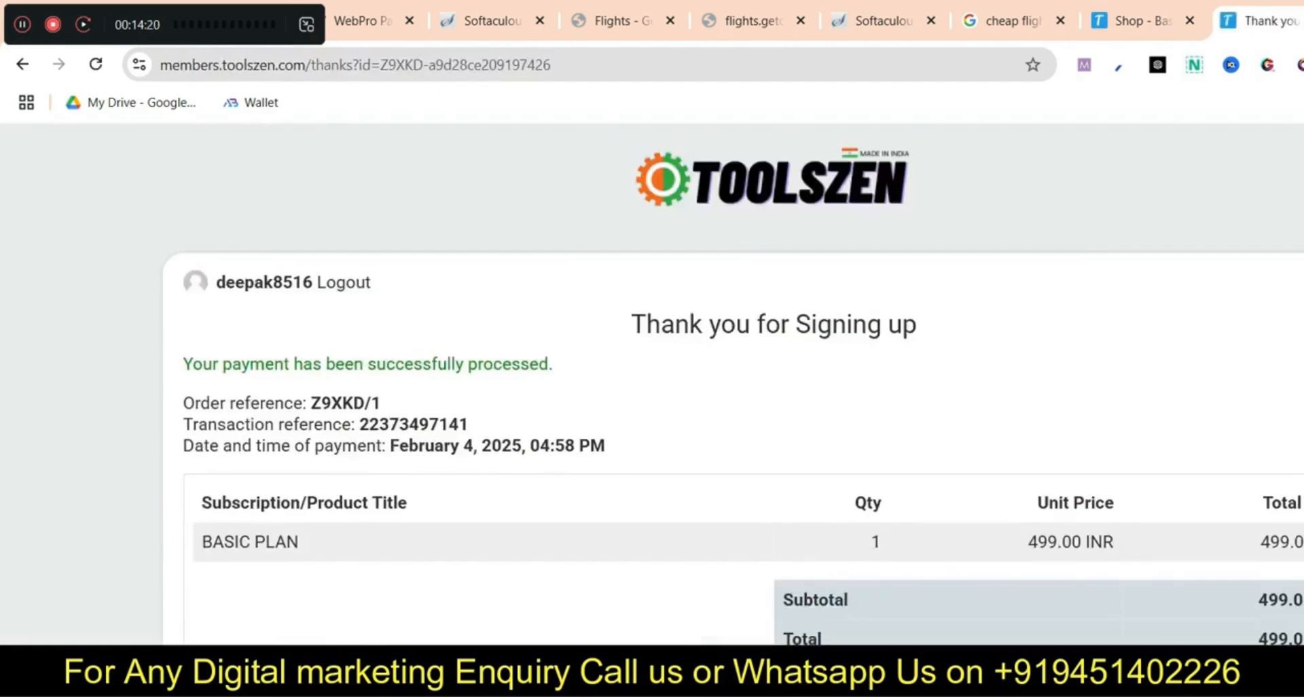
# Go to the member dashboard and open the Semrush access page
pyautogui.scroll(-1, 734, 383)
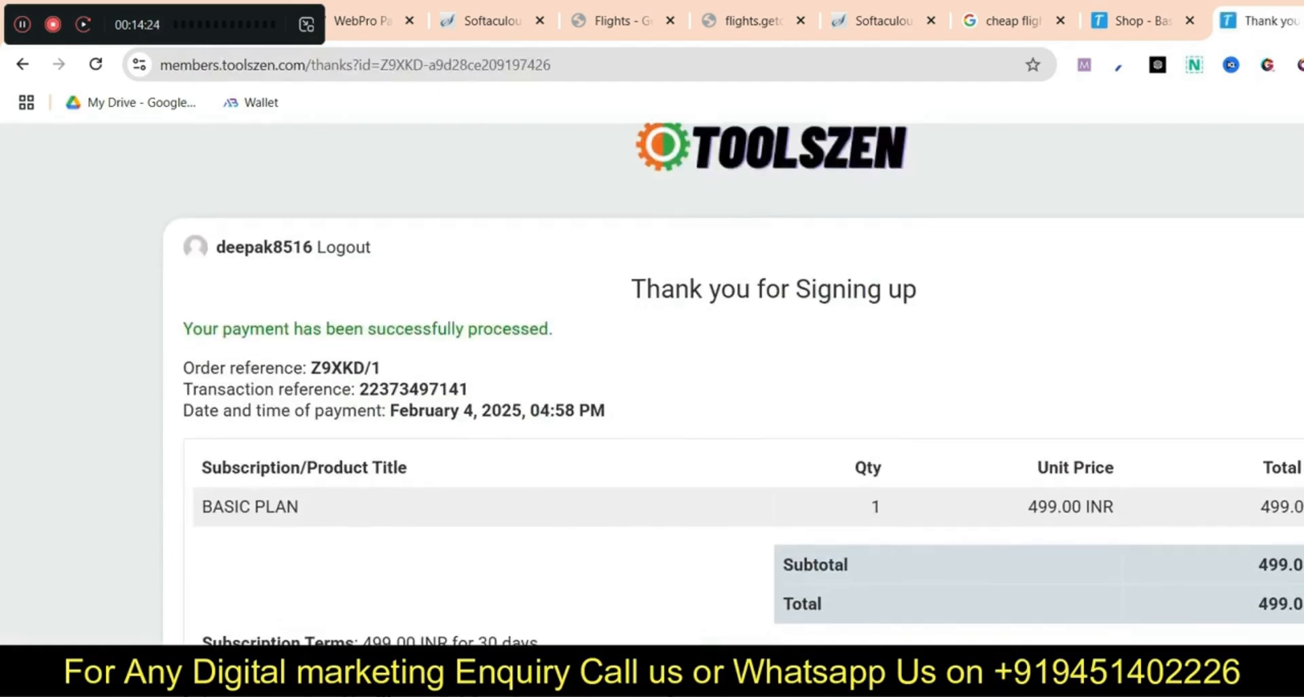
pyautogui.click(271, 687)
pyautogui.scroll(-5, 320, 421)
pyautogui.click(320, 418)
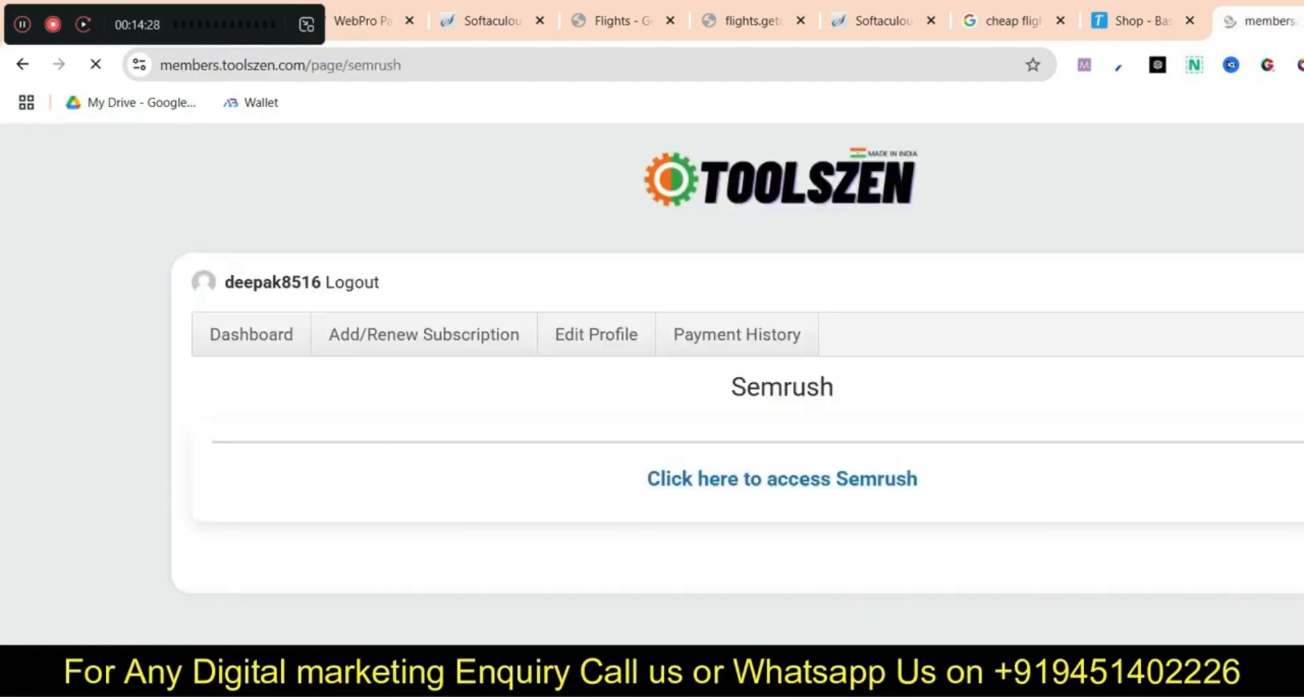
# Launch Semrush and run a Keyword Overview for 'flight booking'
pyautogui.click(782, 478)
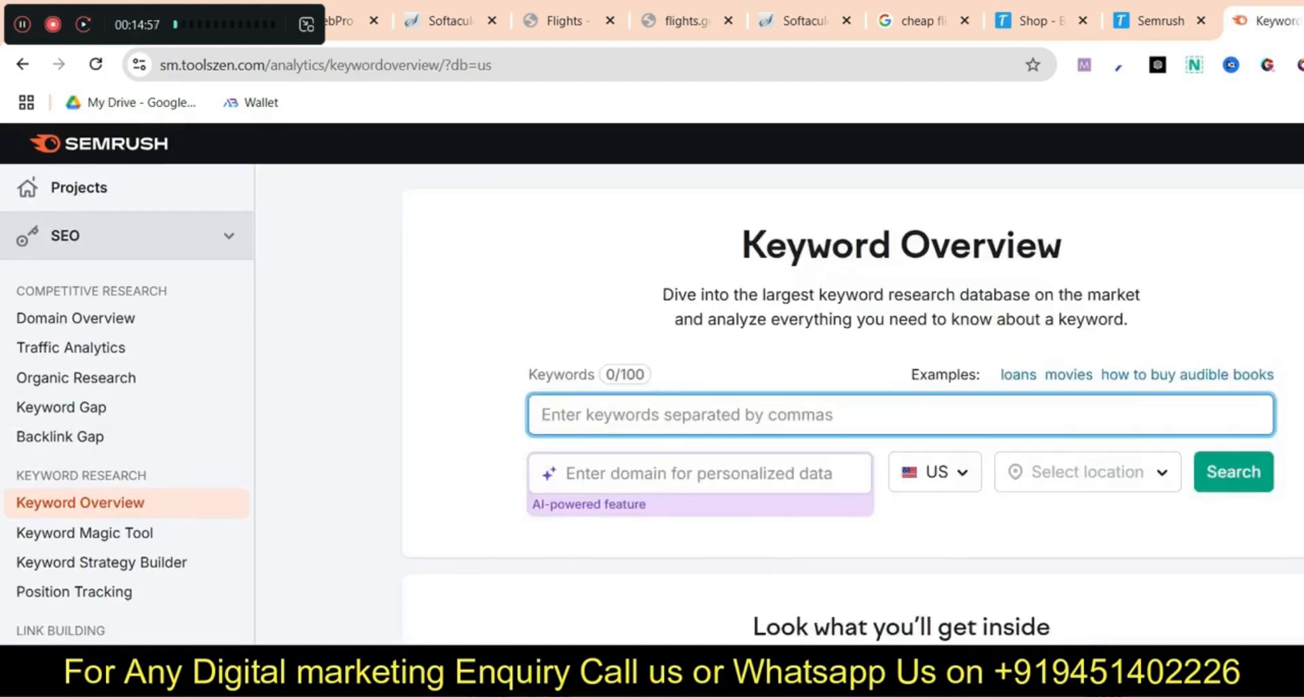
pyautogui.write('flight booking')
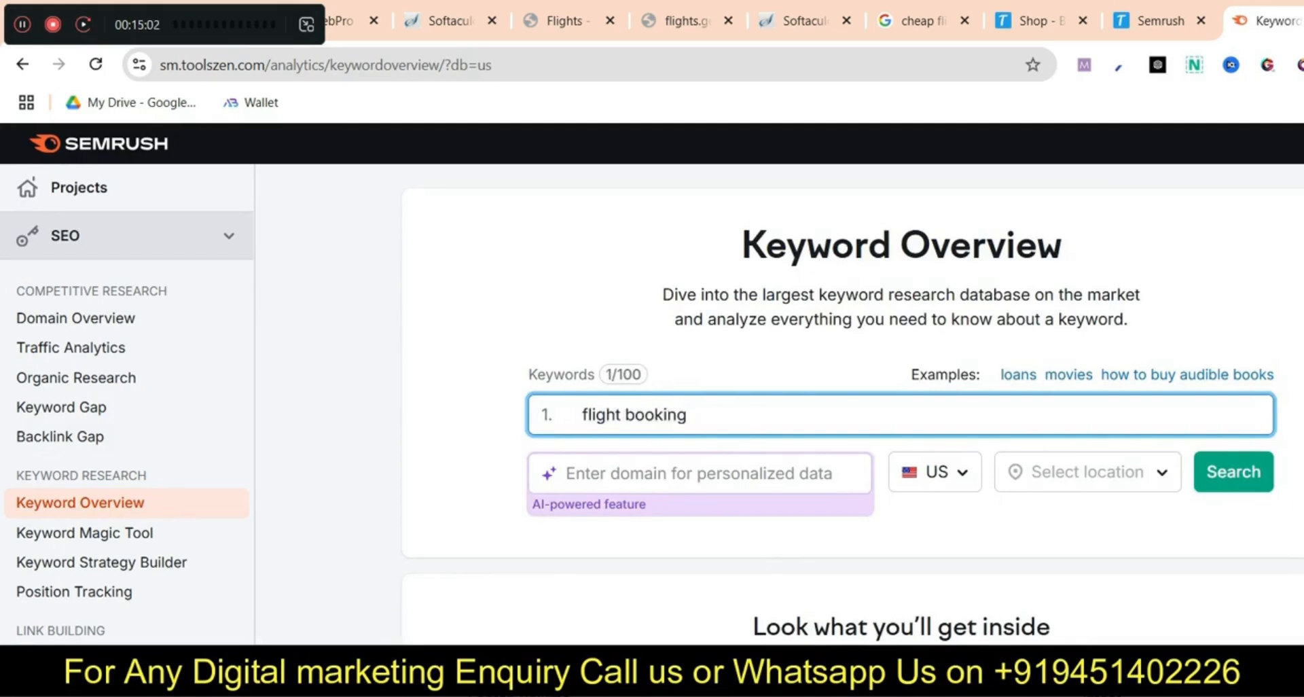
pyautogui.press('Return')
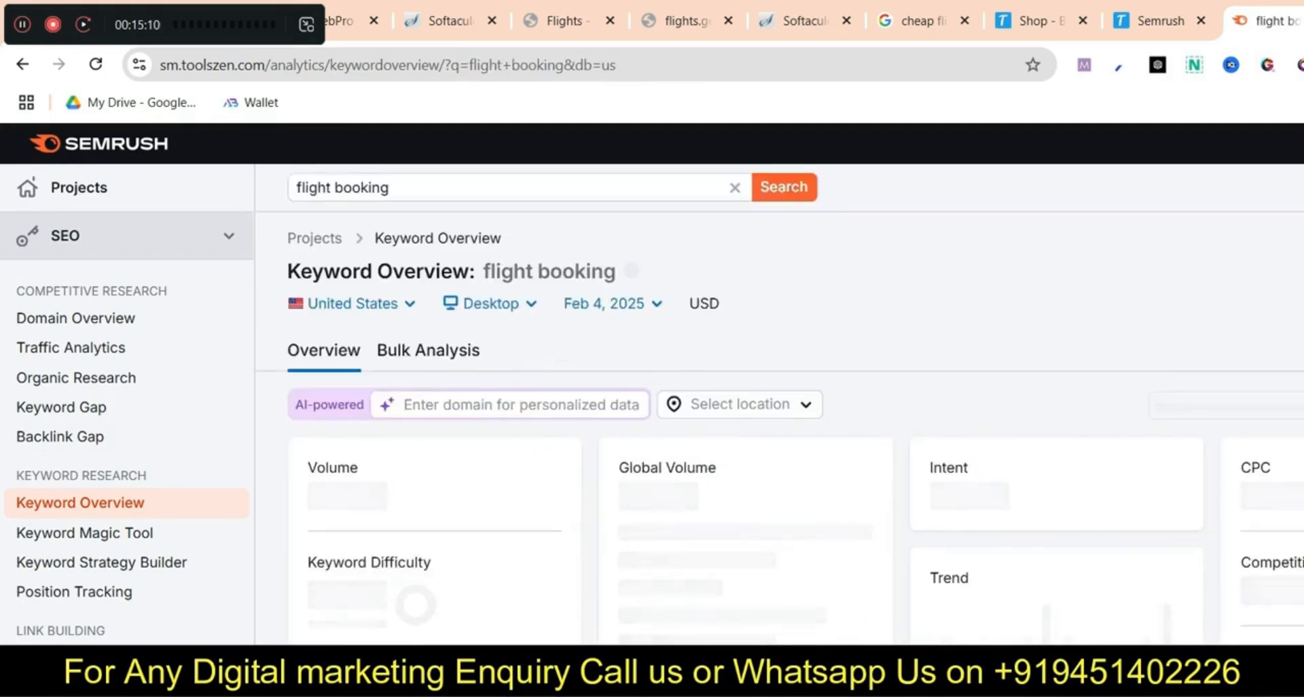
# Scroll to Ad Copies and advance four ads to reach the FlightHub ad
pyautogui.scroll(-15, 795, 445)
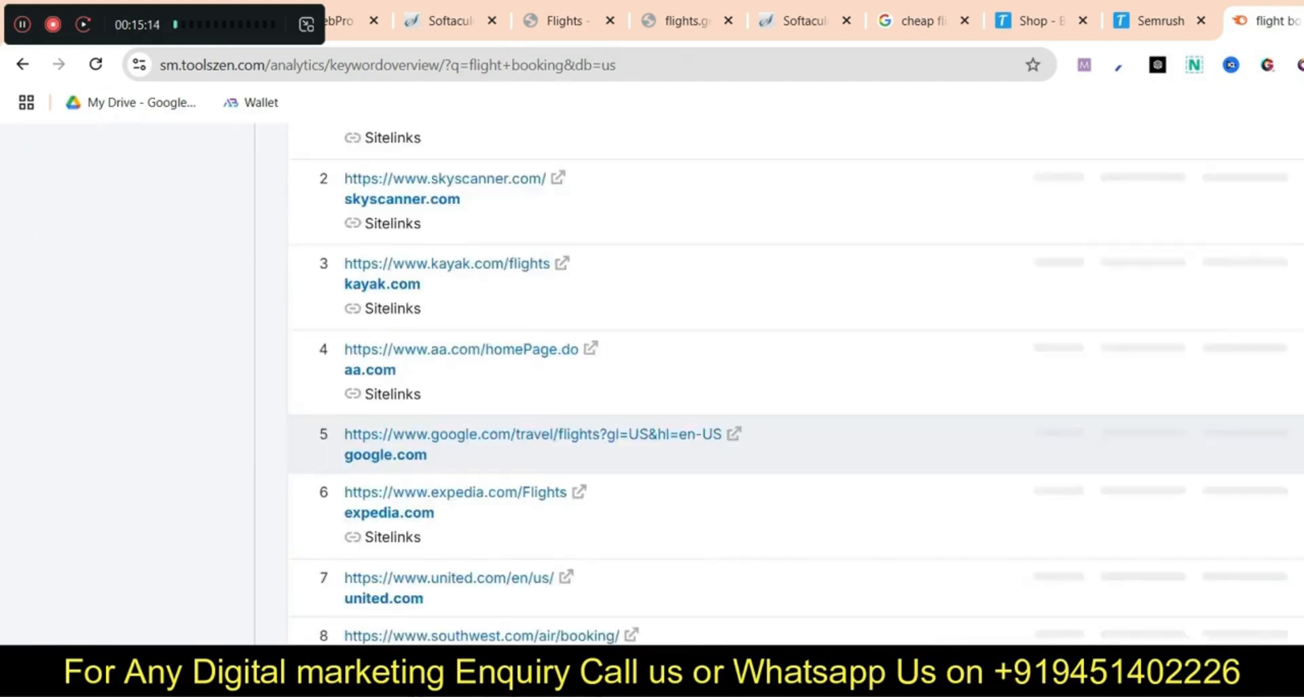
pyautogui.scroll(5, 795, 445)
pyautogui.scroll(-11, 794, 445)
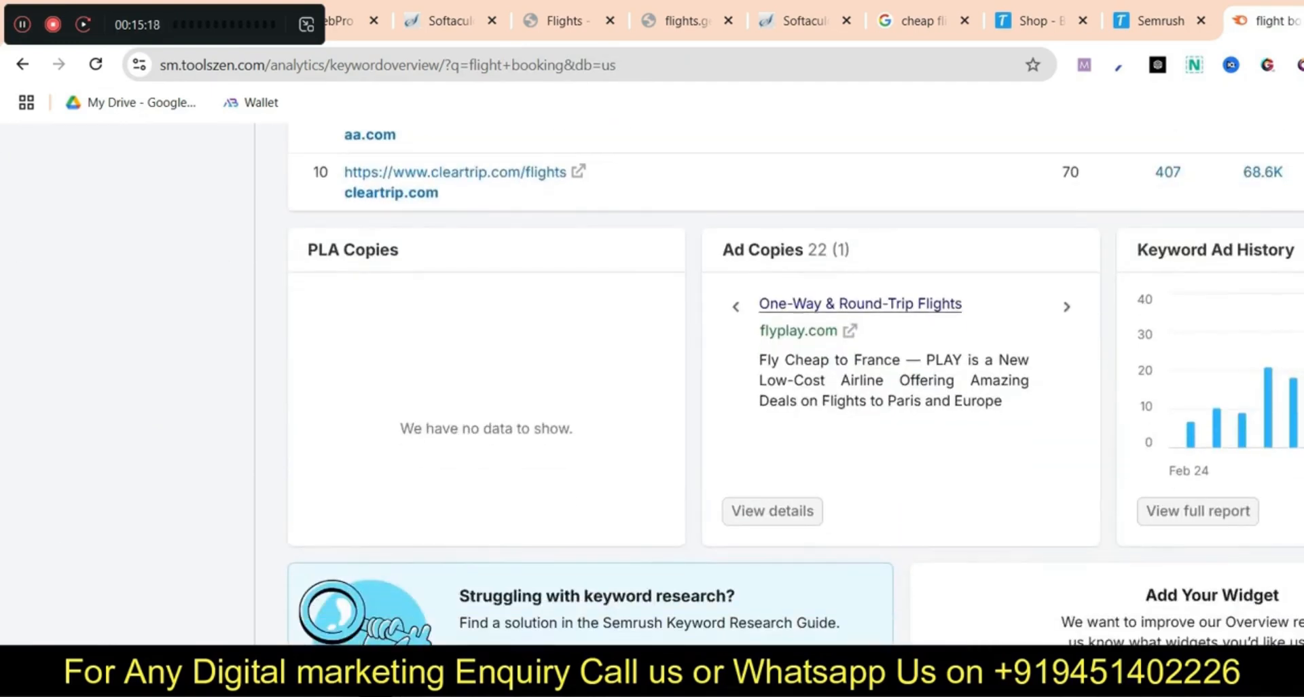
pyautogui.click(1066, 306)
pyautogui.click(1066, 306)
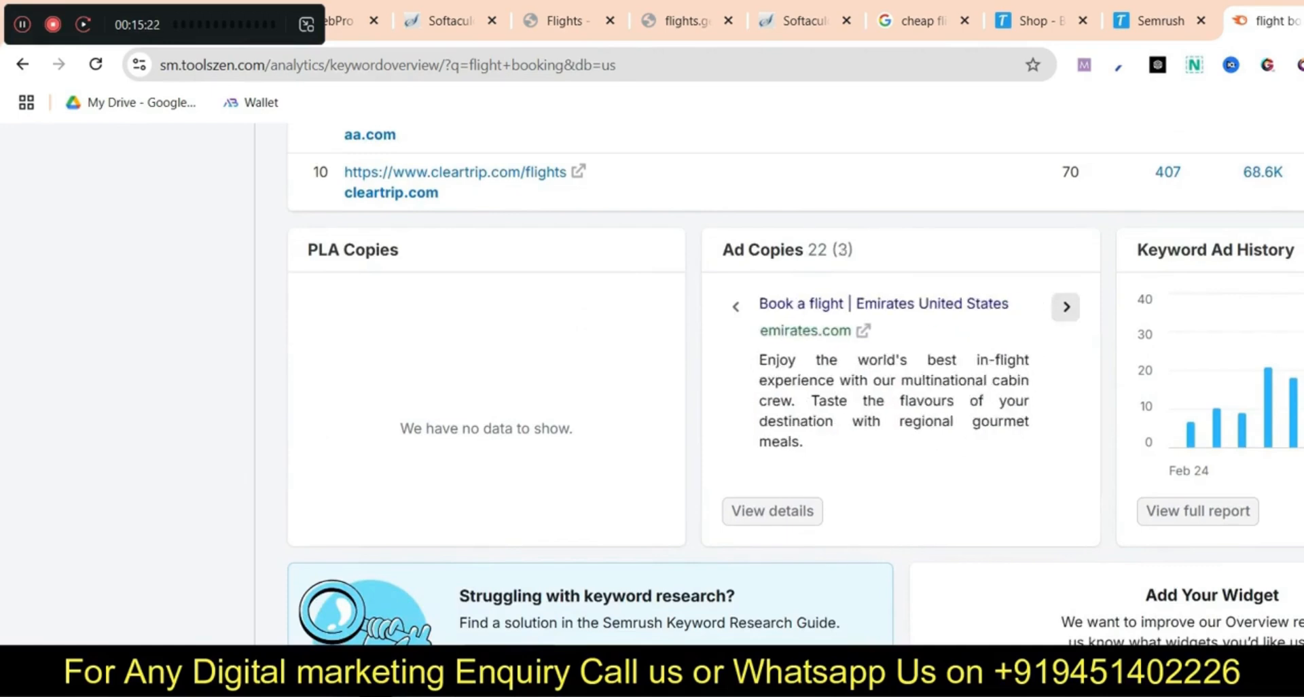
pyautogui.click(1067, 306)
pyautogui.click(1066, 307)
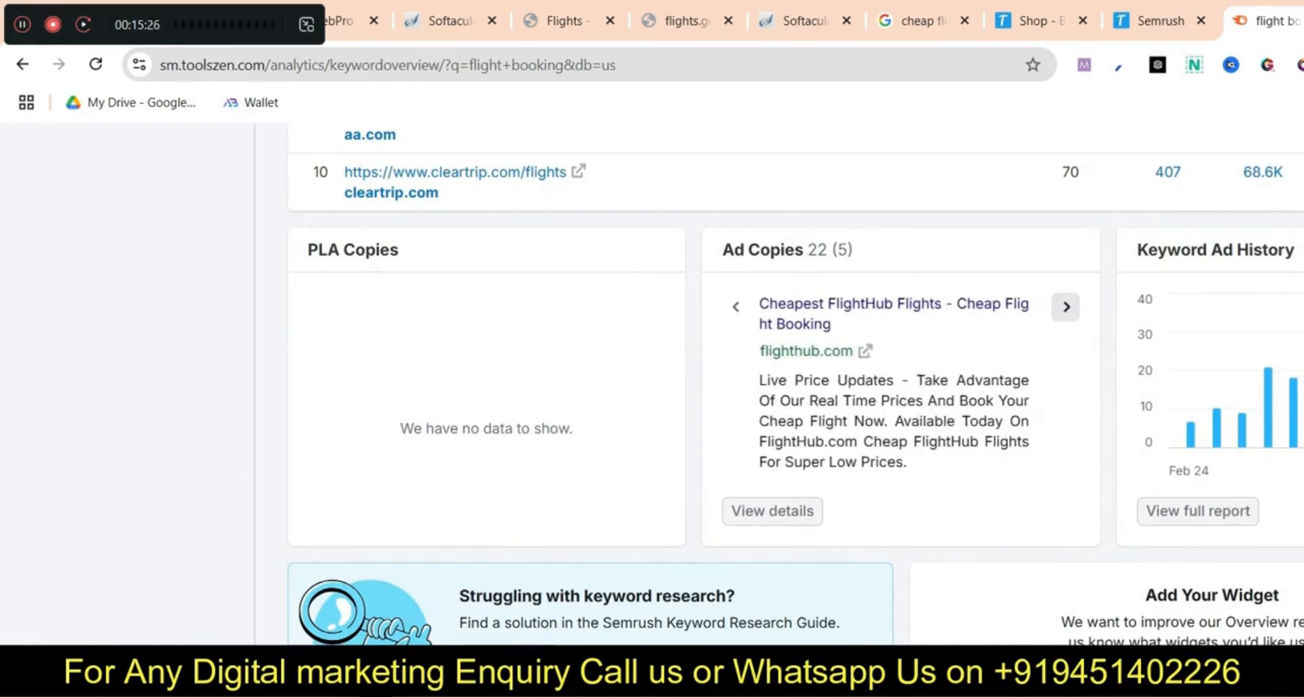
pyautogui.hotkey('ctrl', 't')
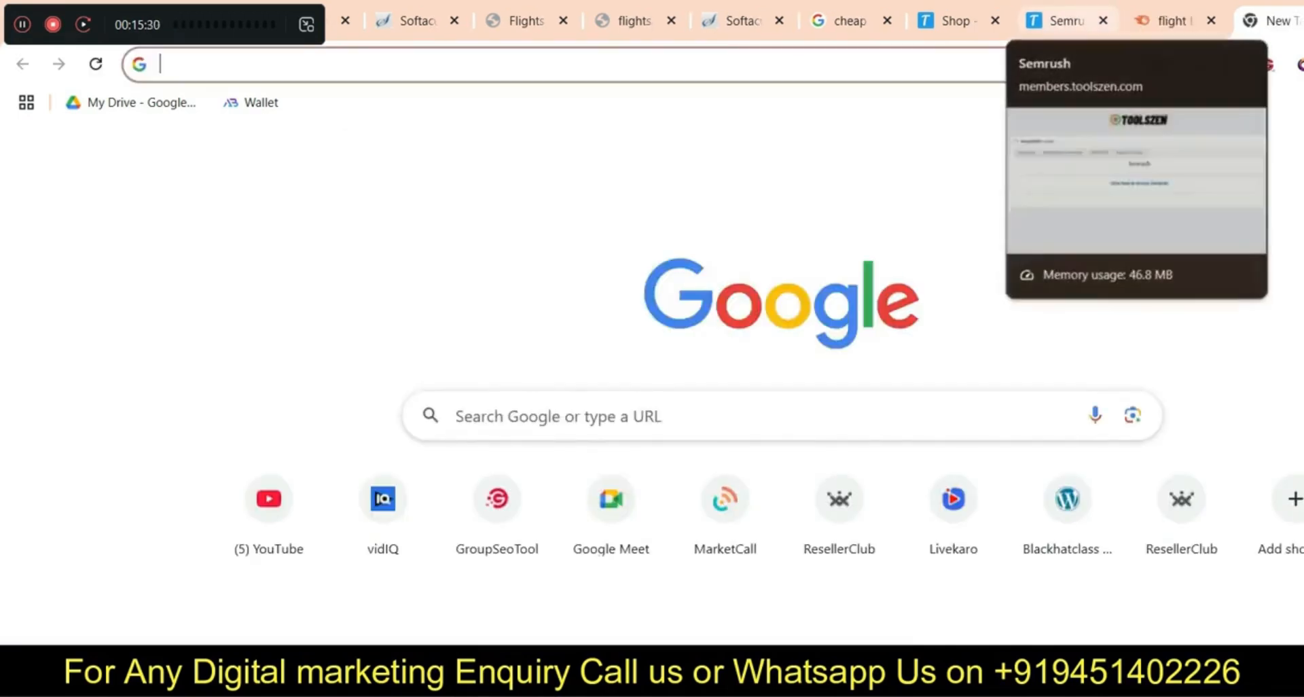
# Load flighthub.com and scroll through its homepage
pyautogui.write('flighthub.com')
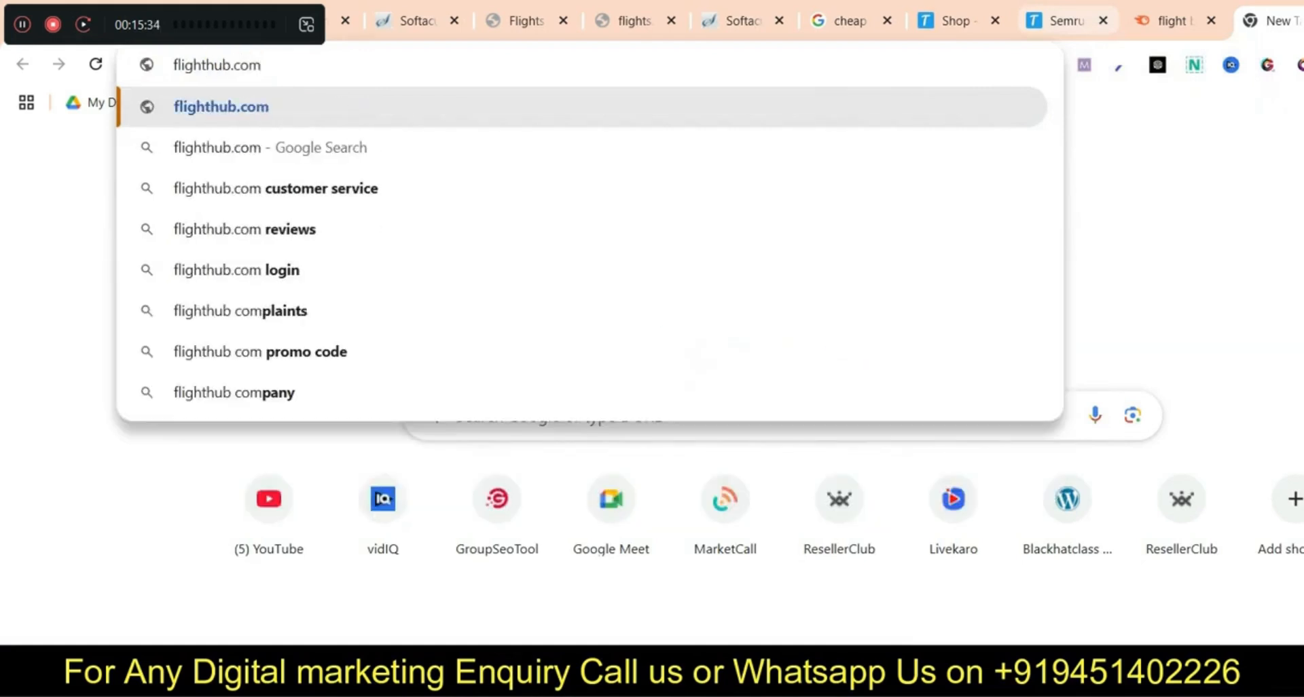
pyautogui.press('Return')
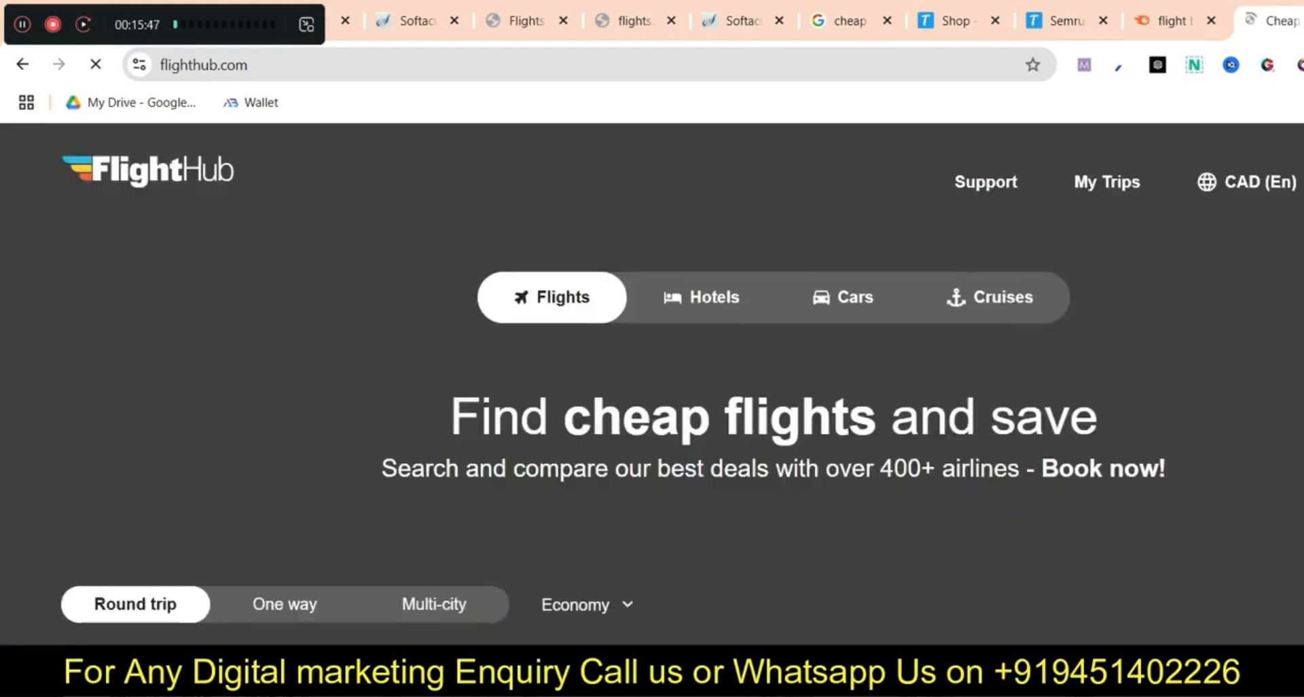
pyautogui.scroll(-10, 652, 380)
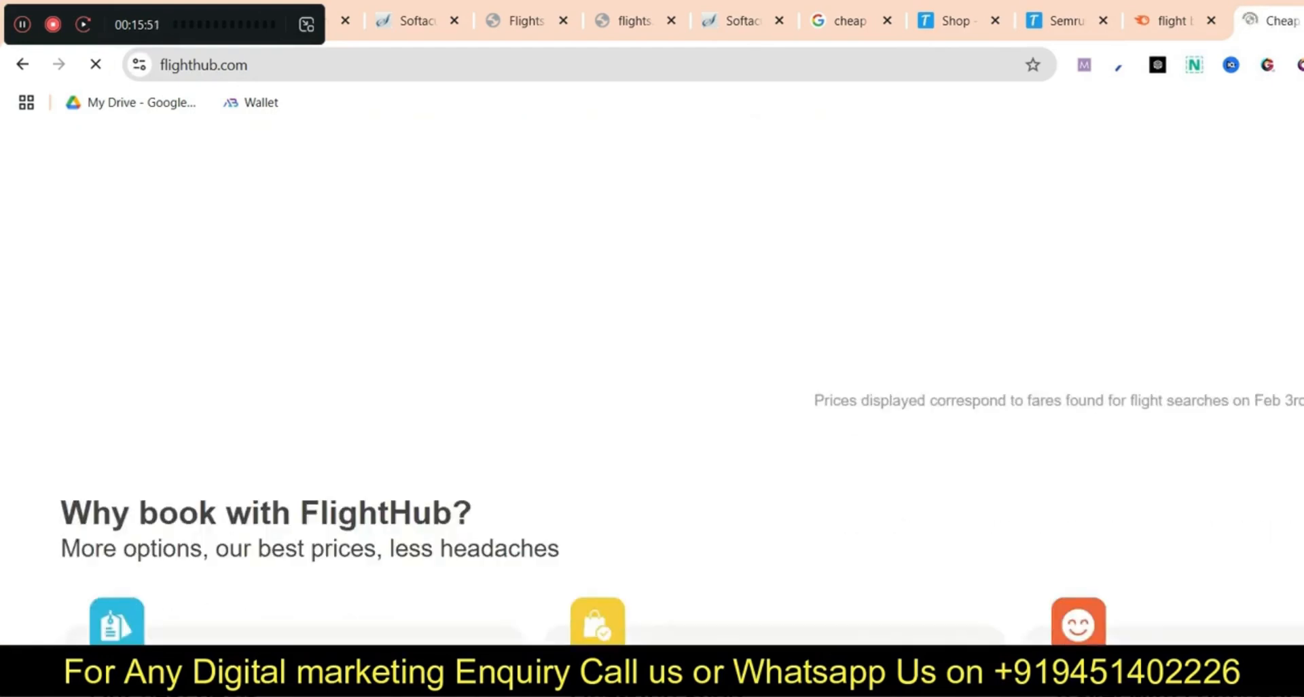
pyautogui.scroll(-12, 653, 380)
pyautogui.scroll(9, 652, 380)
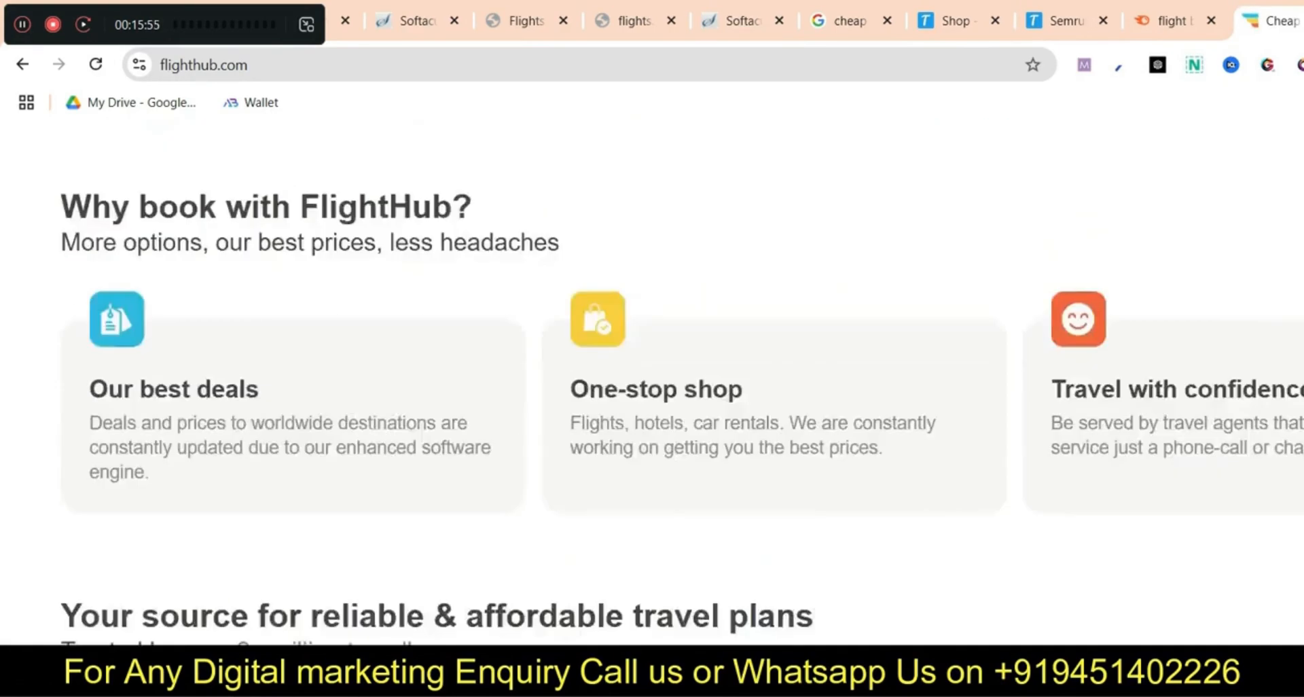
pyautogui.scroll(8, 652, 380)
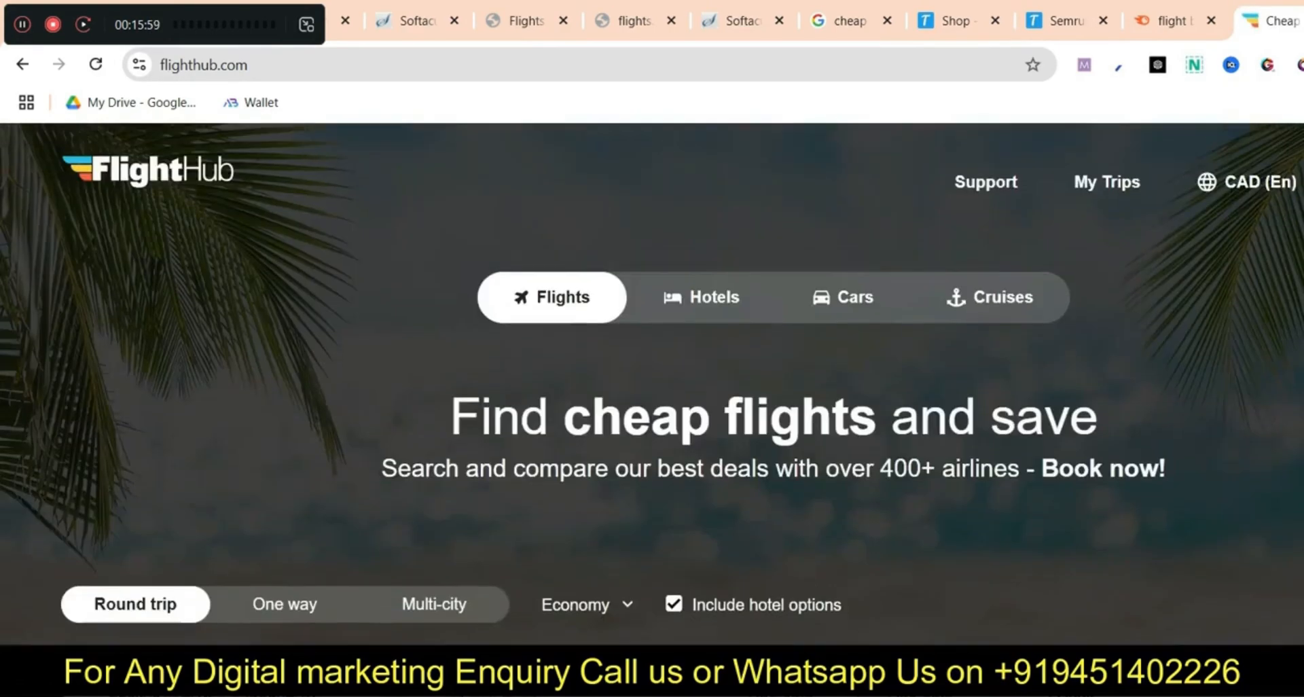
# Copy FlightHub's headline 'Find cheap flights and save' after checking the editor tabs
pyautogui.click(526, 22)
pyautogui.click(633, 21)
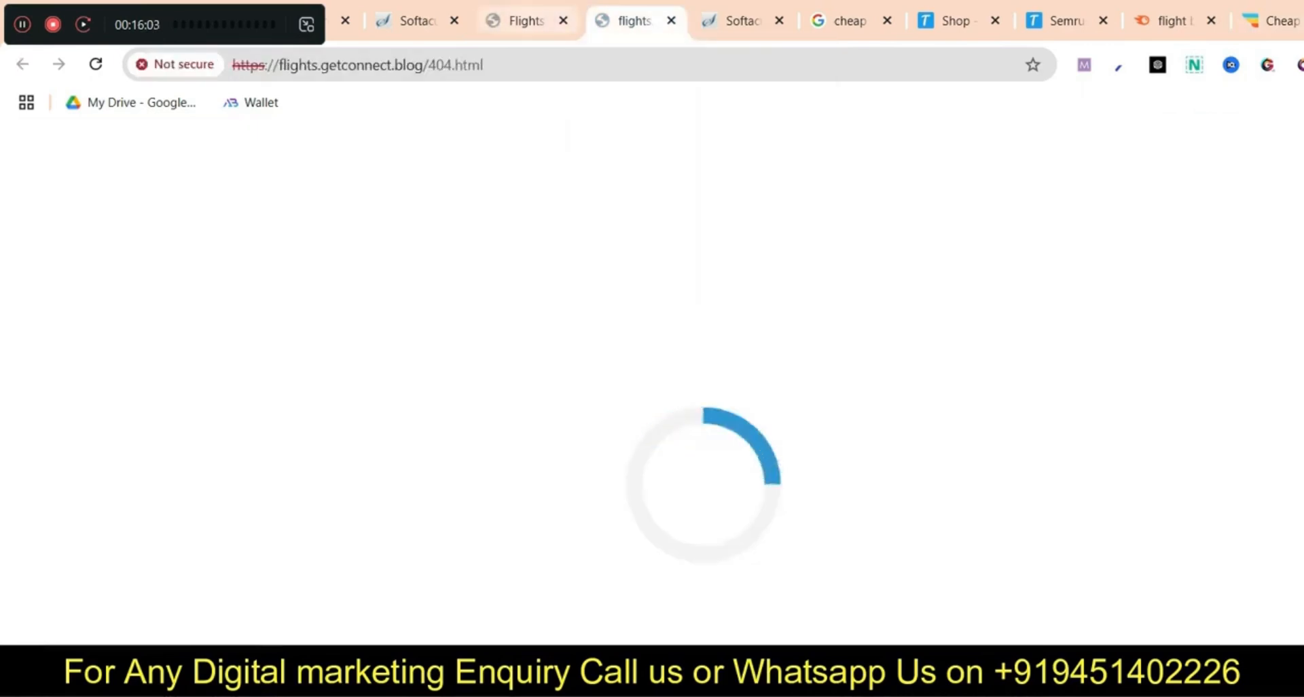
pyautogui.click(527, 21)
pyautogui.click(1270, 21)
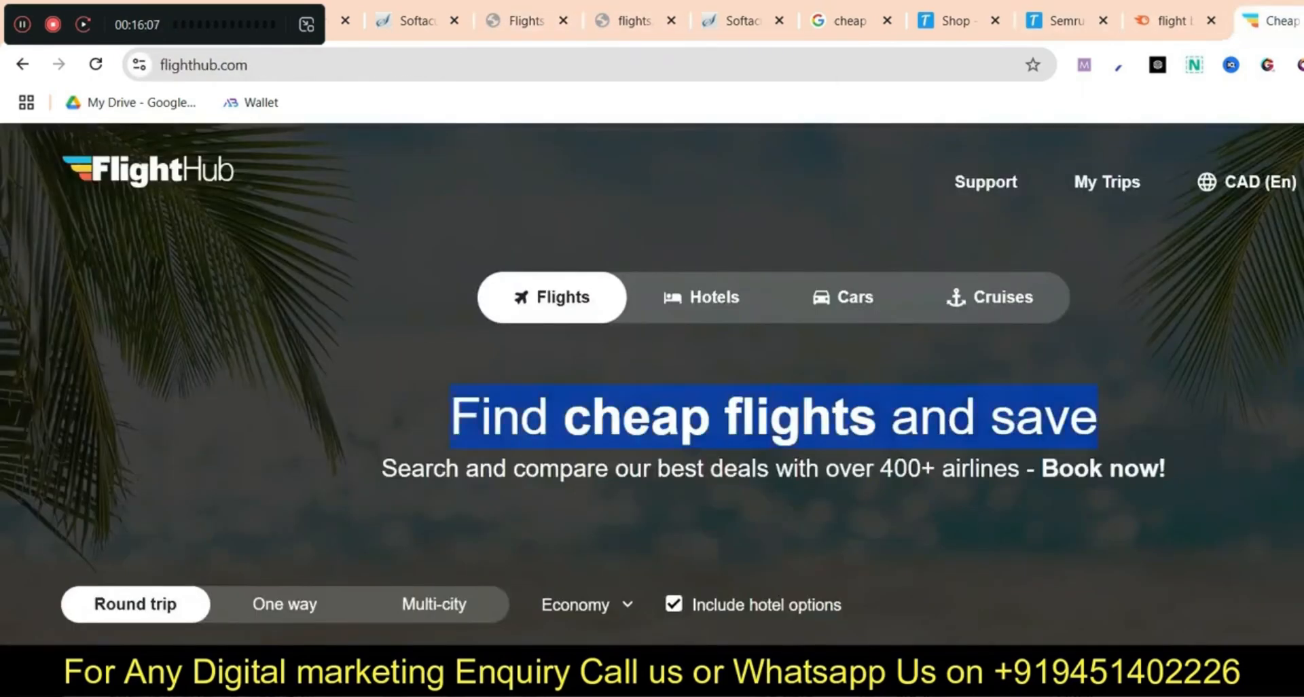
pyautogui.rightClick(930, 409)
pyautogui.click(951, 436)
# Back in the Flights page editor, select the Title heading and browse its settings and advanced page properties
pyautogui.click(527, 21)
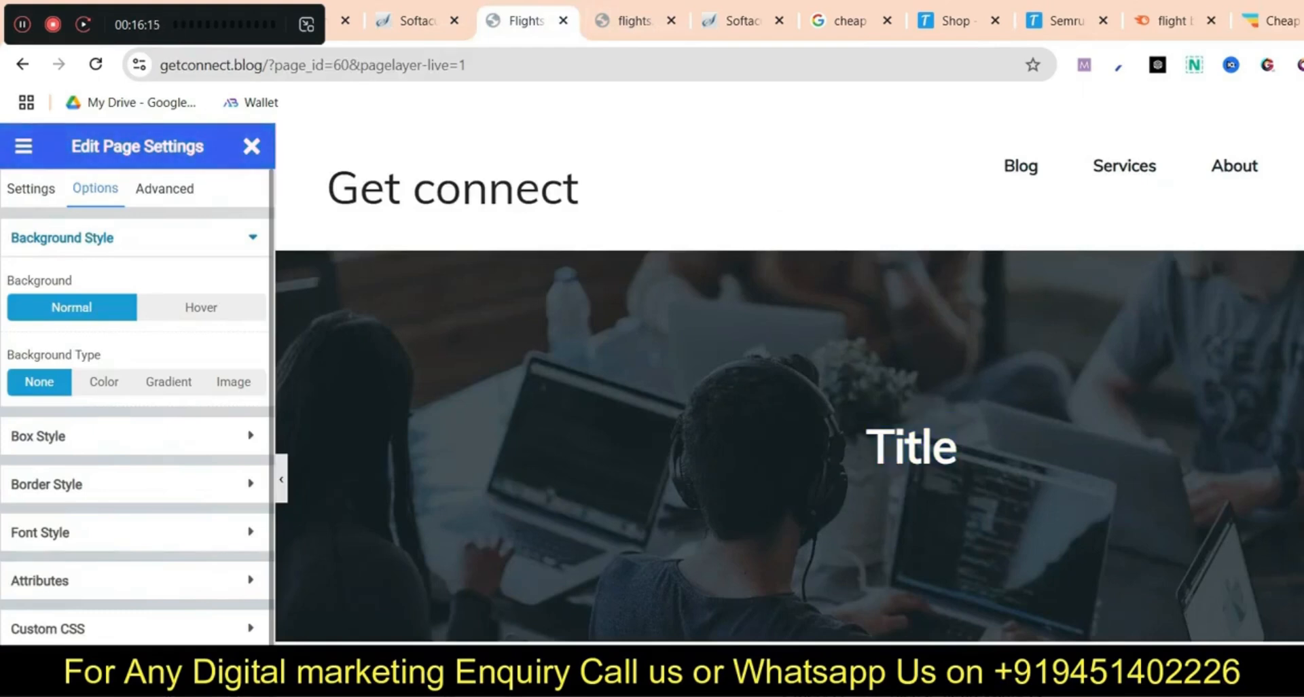
pyautogui.doubleClick(912, 446)
pyautogui.click(31, 189)
pyautogui.click(95, 189)
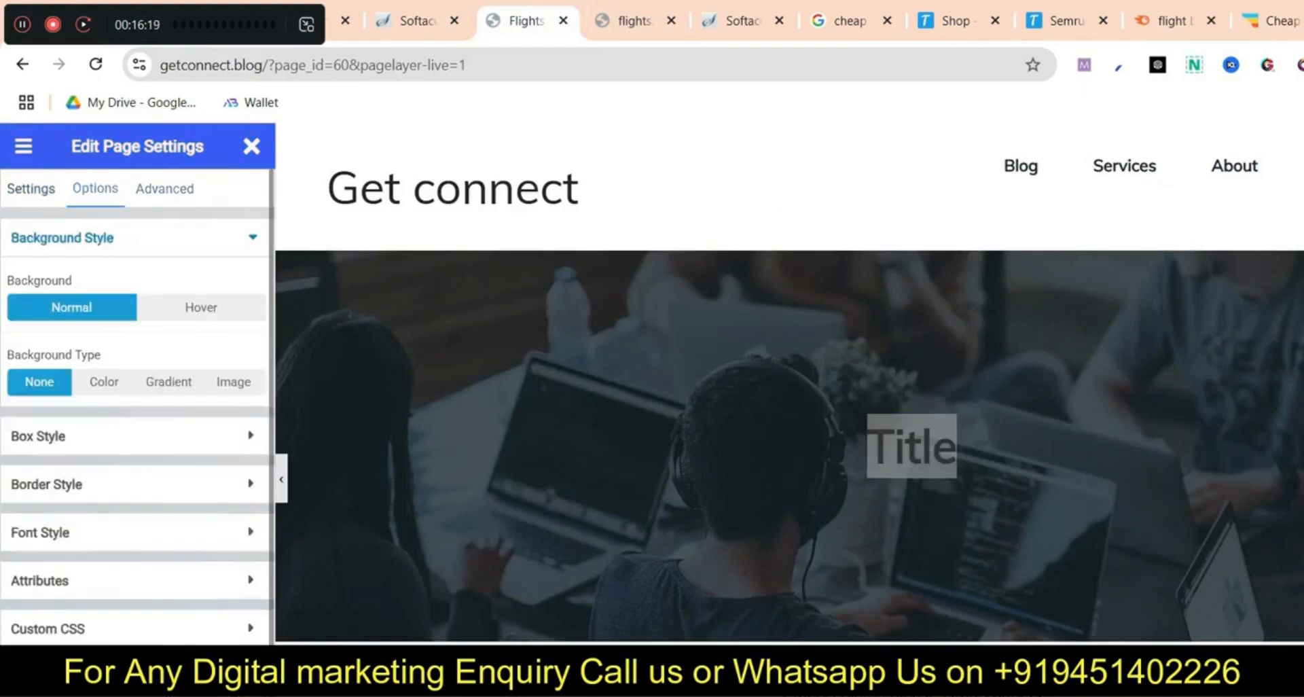
pyautogui.click(164, 189)
pyautogui.scroll(-3, 849, 435)
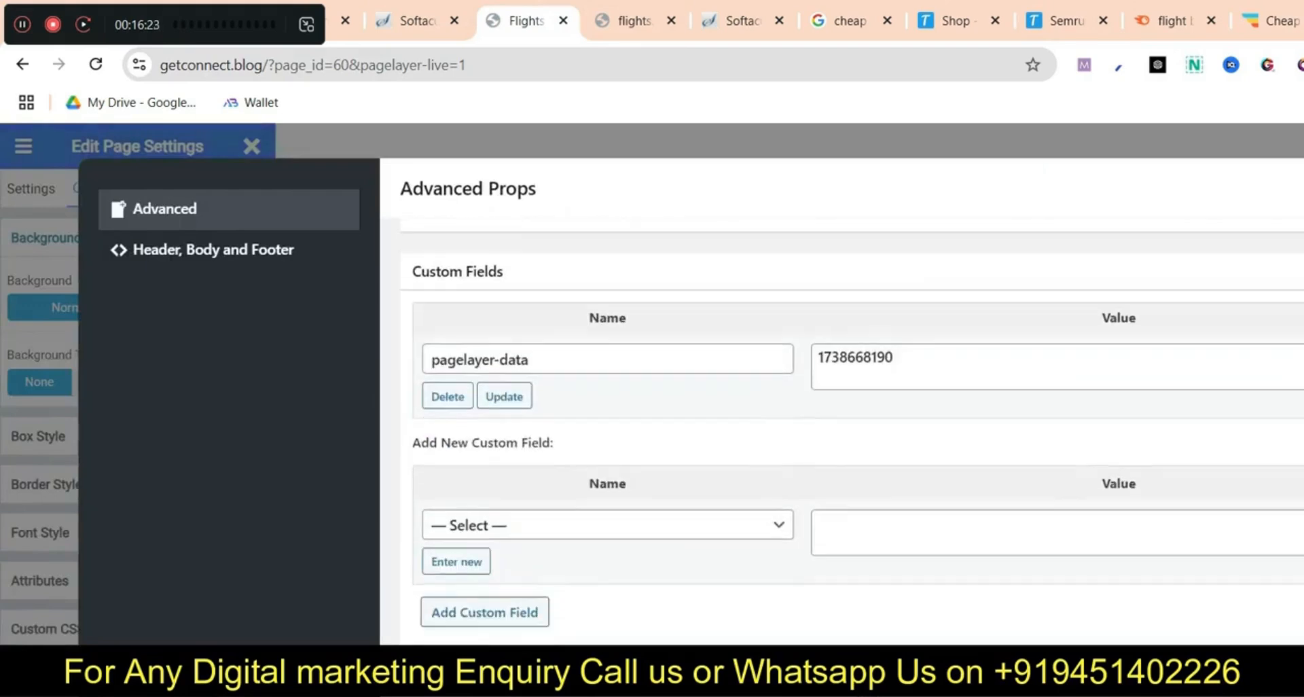
pyautogui.scroll(3, 849, 435)
pyautogui.press('Escape')
pyautogui.scroll(-4, 789, 384)
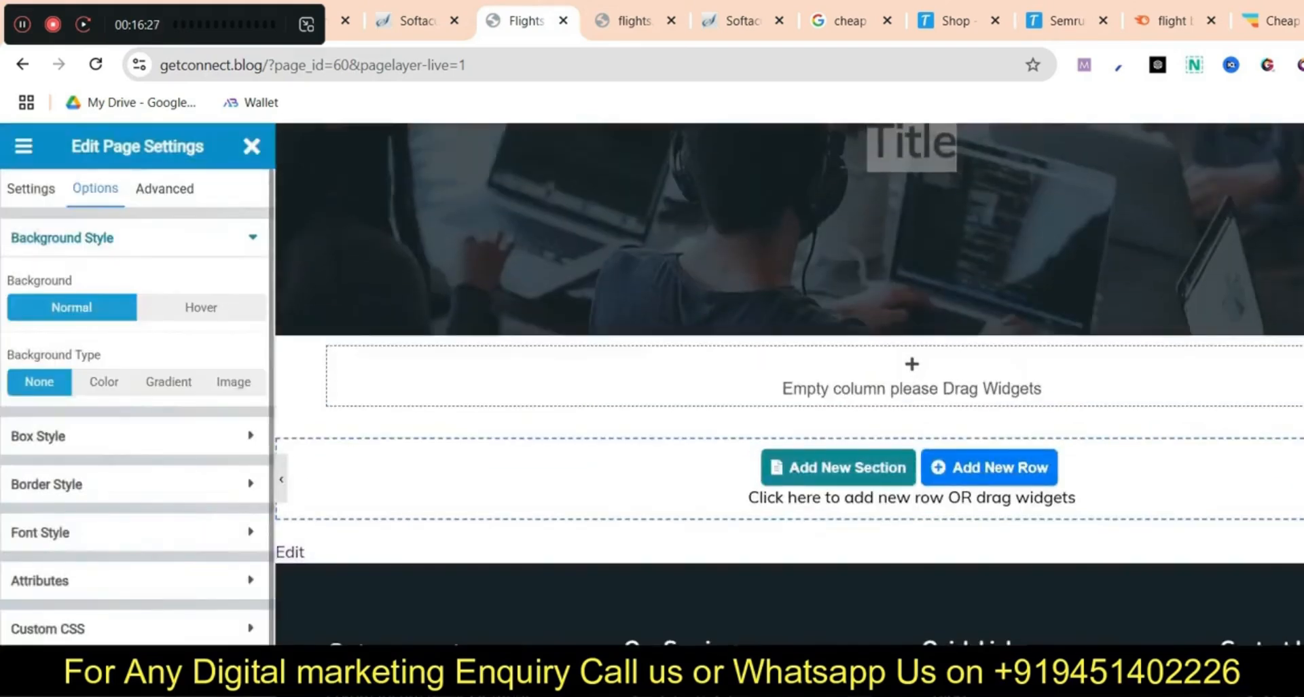
pyautogui.scroll(3, 789, 384)
pyautogui.scroll(2, 789, 384)
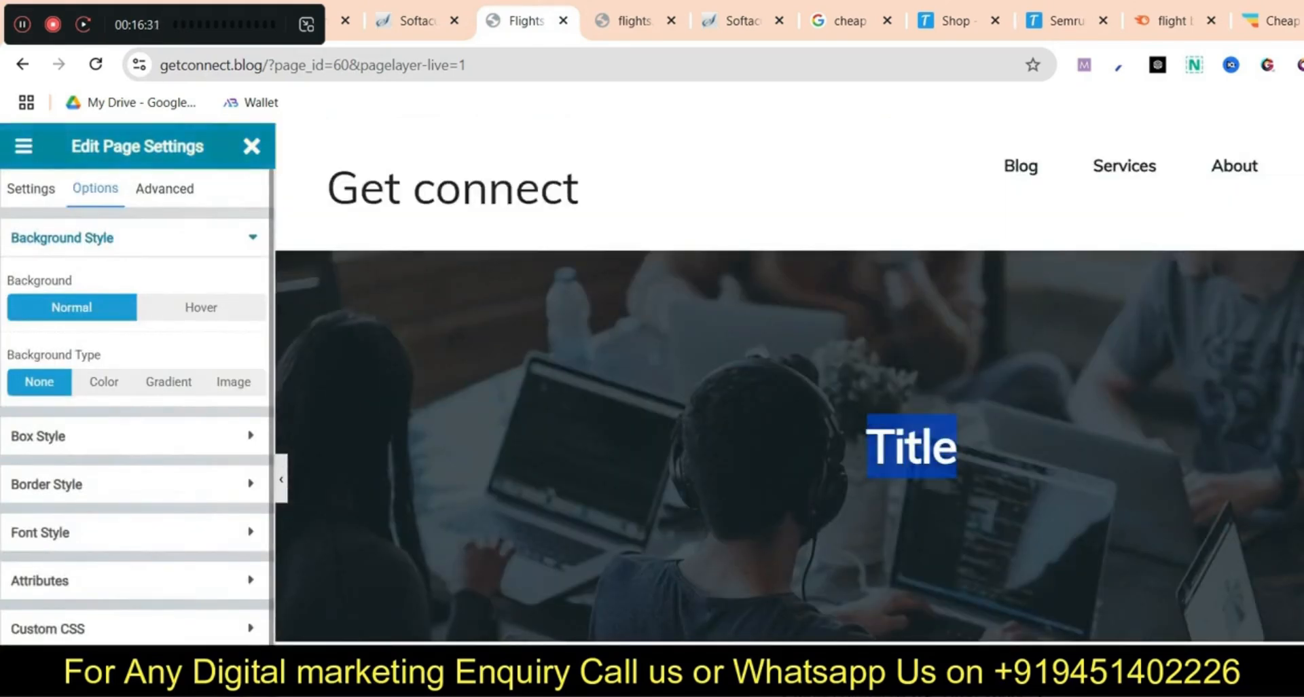
# Expand the page's spacing, border, font, attributes and custom CSS sections, then close the settings panel
pyautogui.click(106, 443)
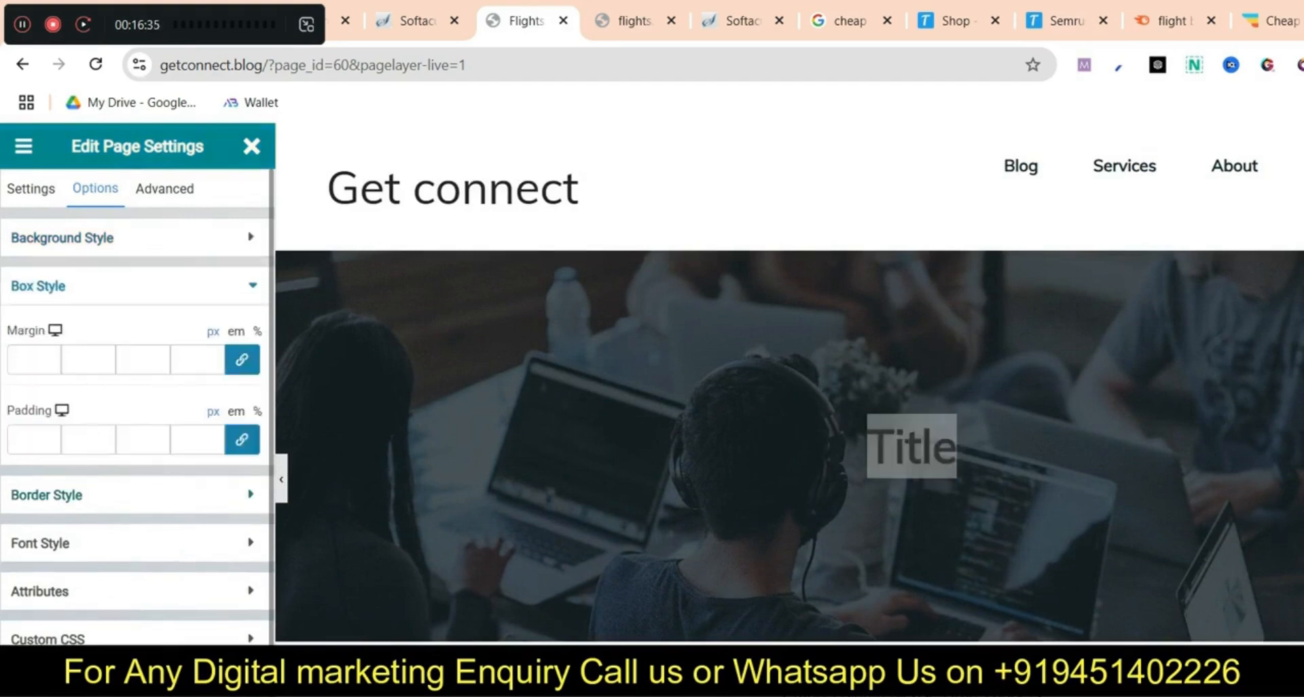
pyautogui.click(105, 494)
pyautogui.click(105, 568)
pyautogui.scroll(-5, 105, 568)
pyautogui.click(106, 577)
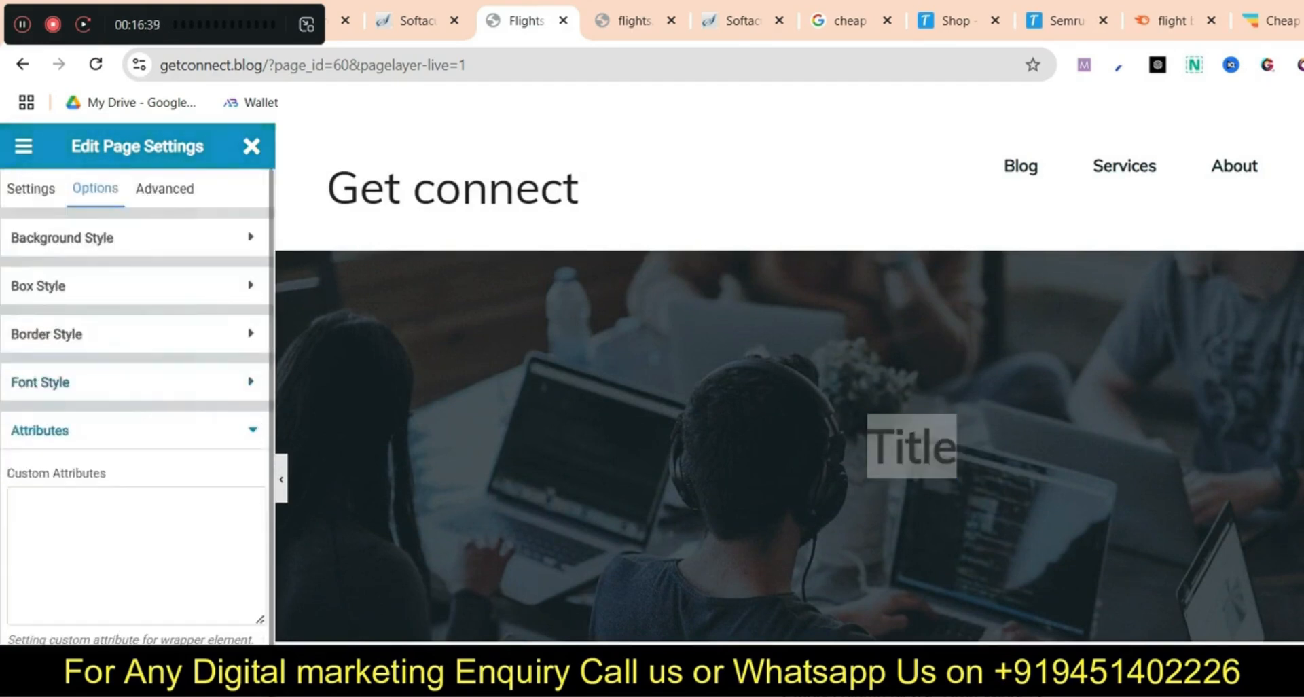
pyautogui.click(105, 682)
pyautogui.click(252, 146)
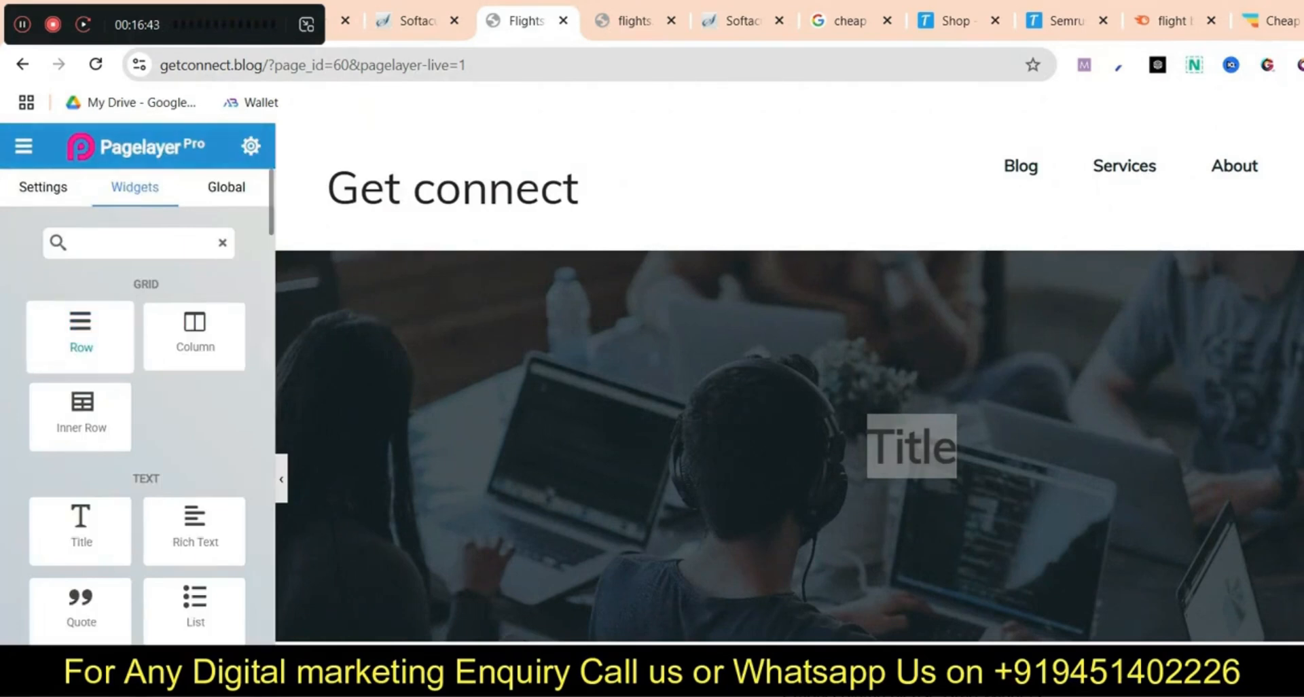
# Drag a Title widget onto the hero and review the new row's spacing and border settings
pyautogui.tripleClick(912, 447)
pyautogui.moveTo(80, 529); pyautogui.dragTo(907, 446)
pyautogui.scroll(-3, 907, 446)
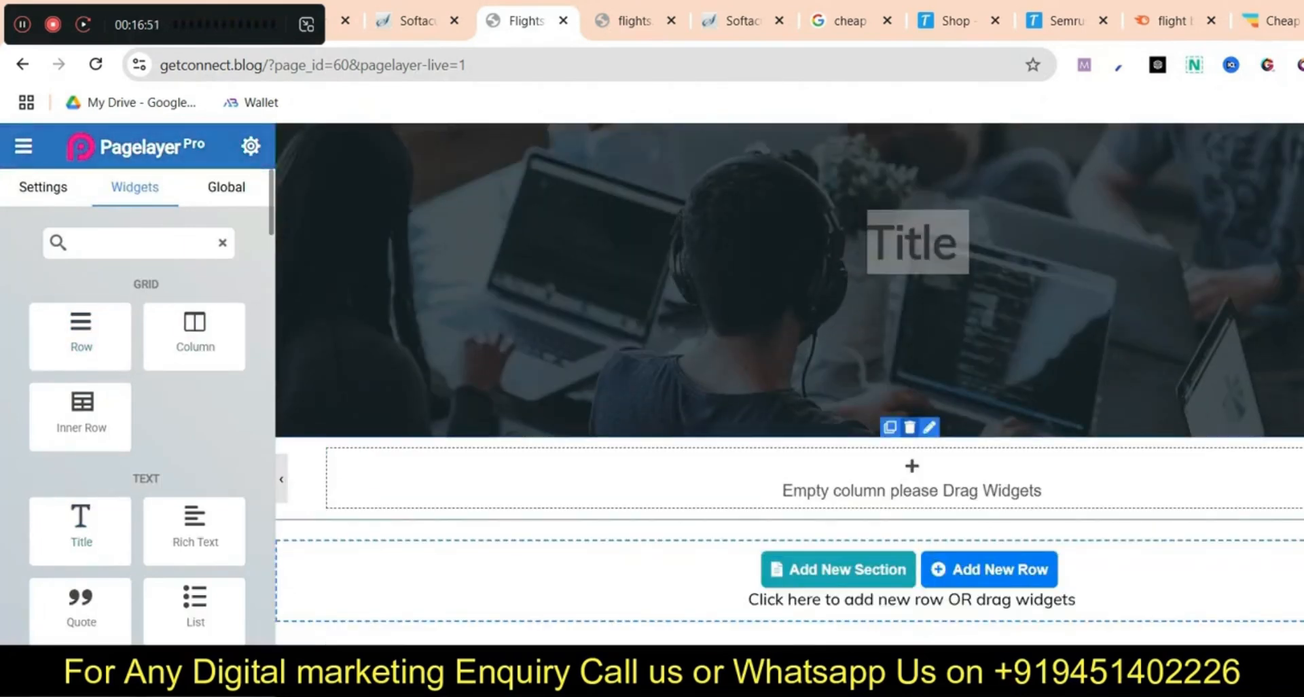
pyautogui.click(929, 428)
pyautogui.click(199, 436)
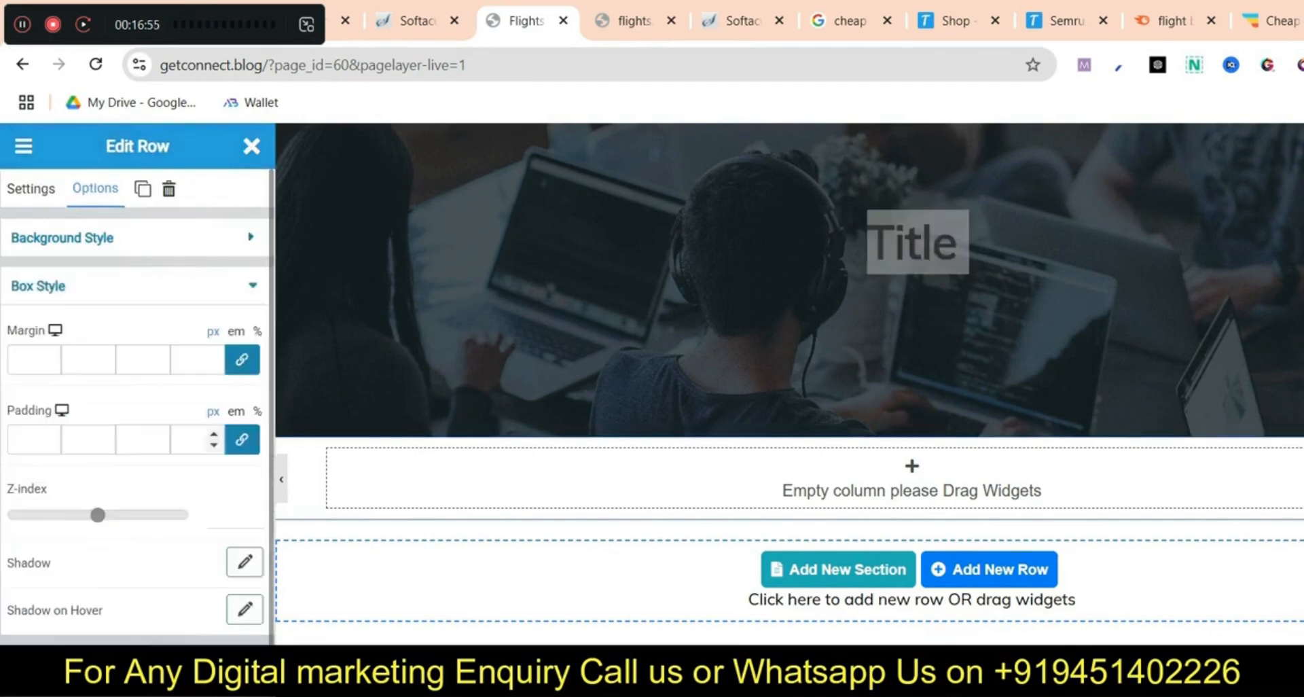
pyautogui.click(197, 663)
pyautogui.scroll(3, 551, 494)
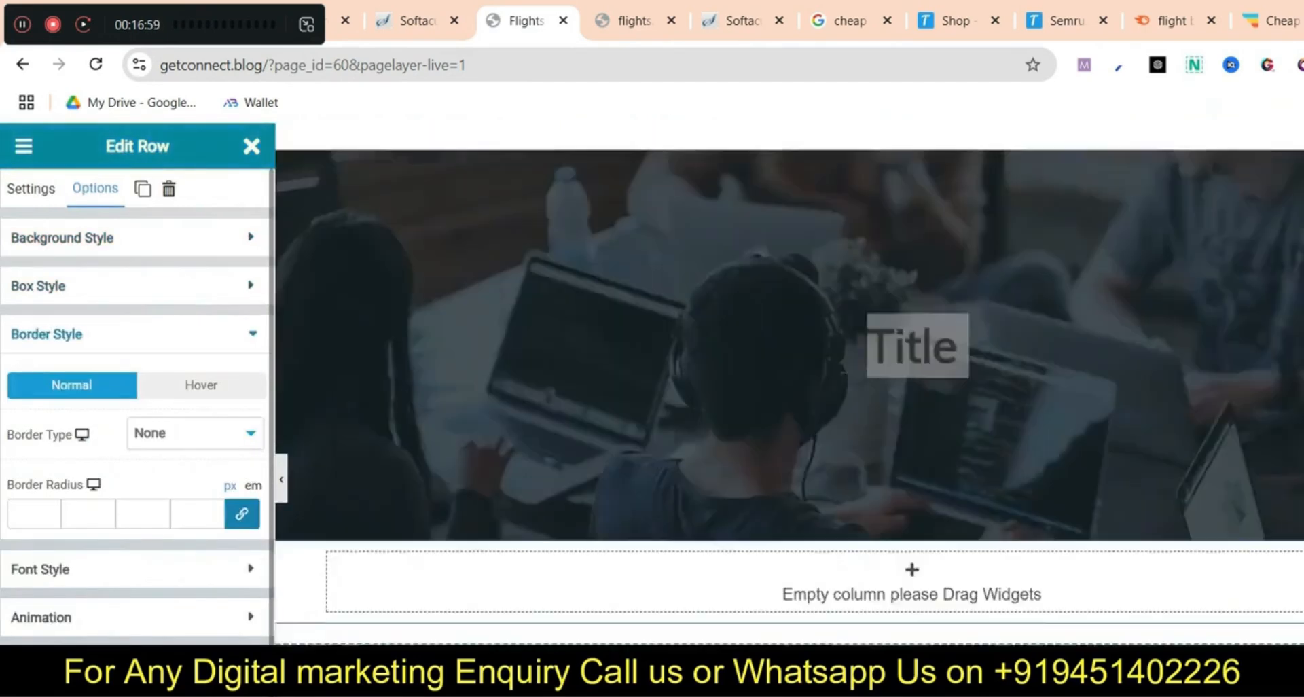
pyautogui.click(251, 146)
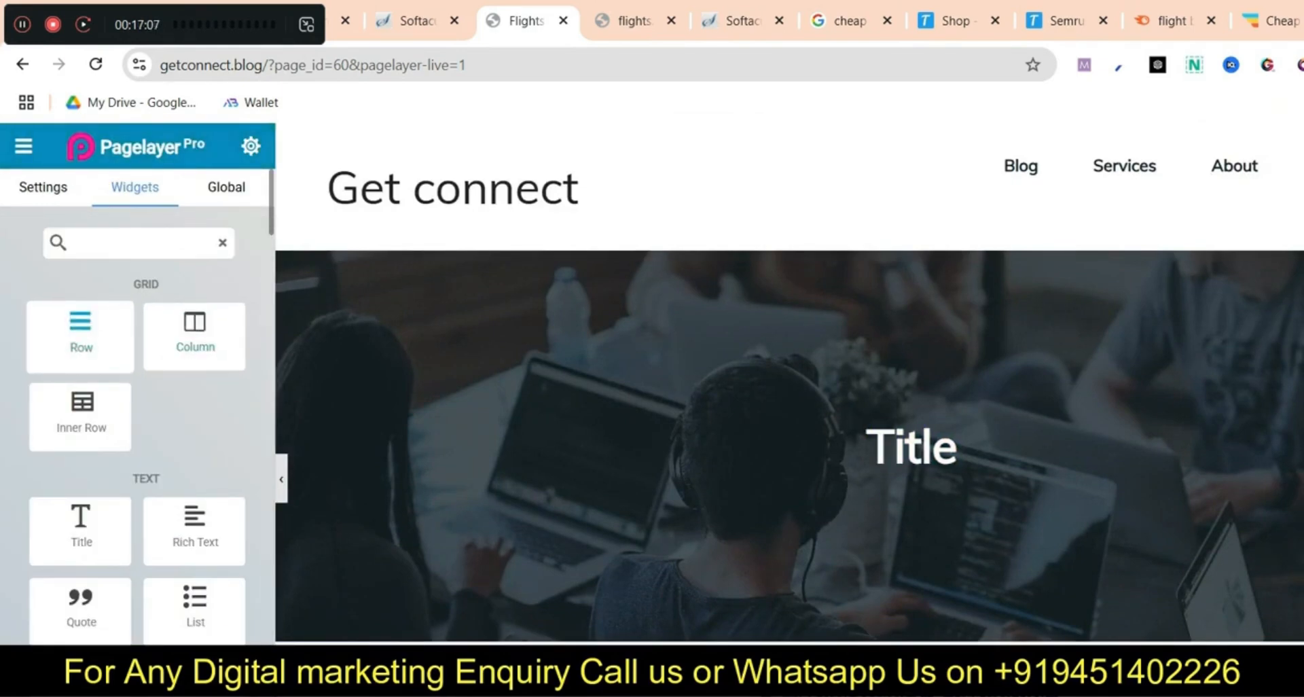
# Scroll down the Flights page and choose Add New Section
pyautogui.scroll(-1, 788, 407)
pyautogui.scroll(-4, 788, 385)
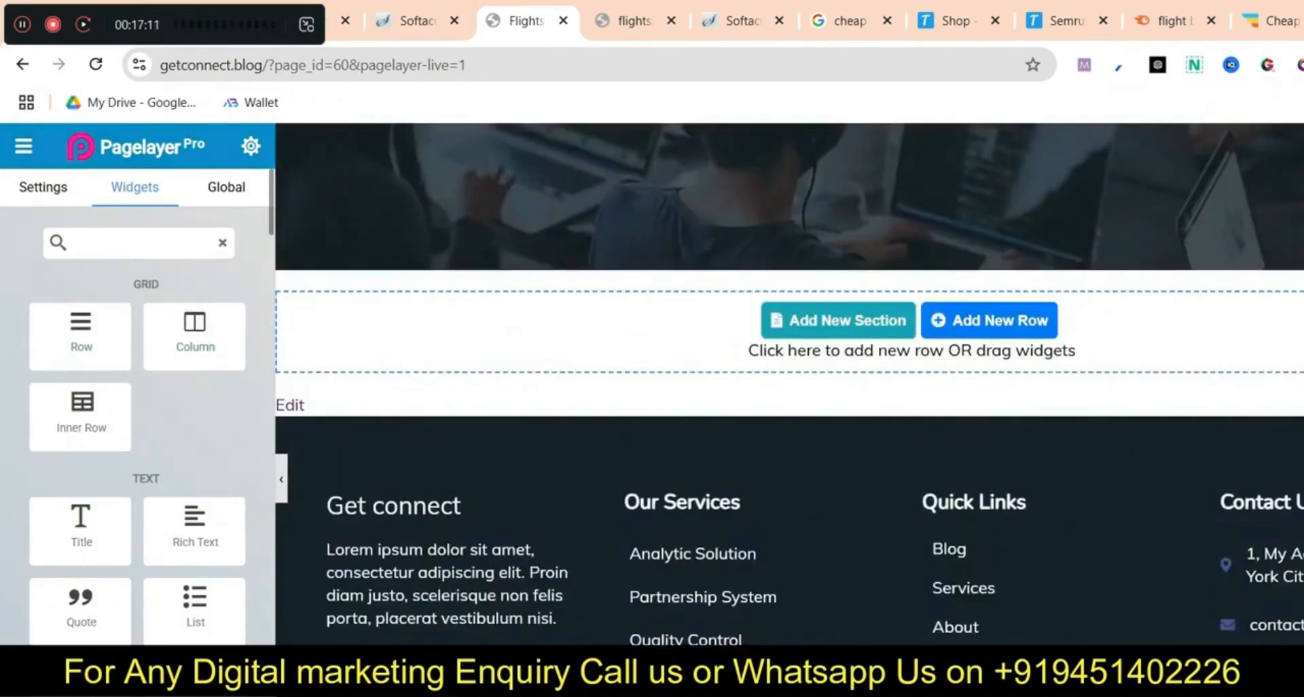
pyautogui.scroll(3, 839, 407)
pyautogui.click(839, 524)
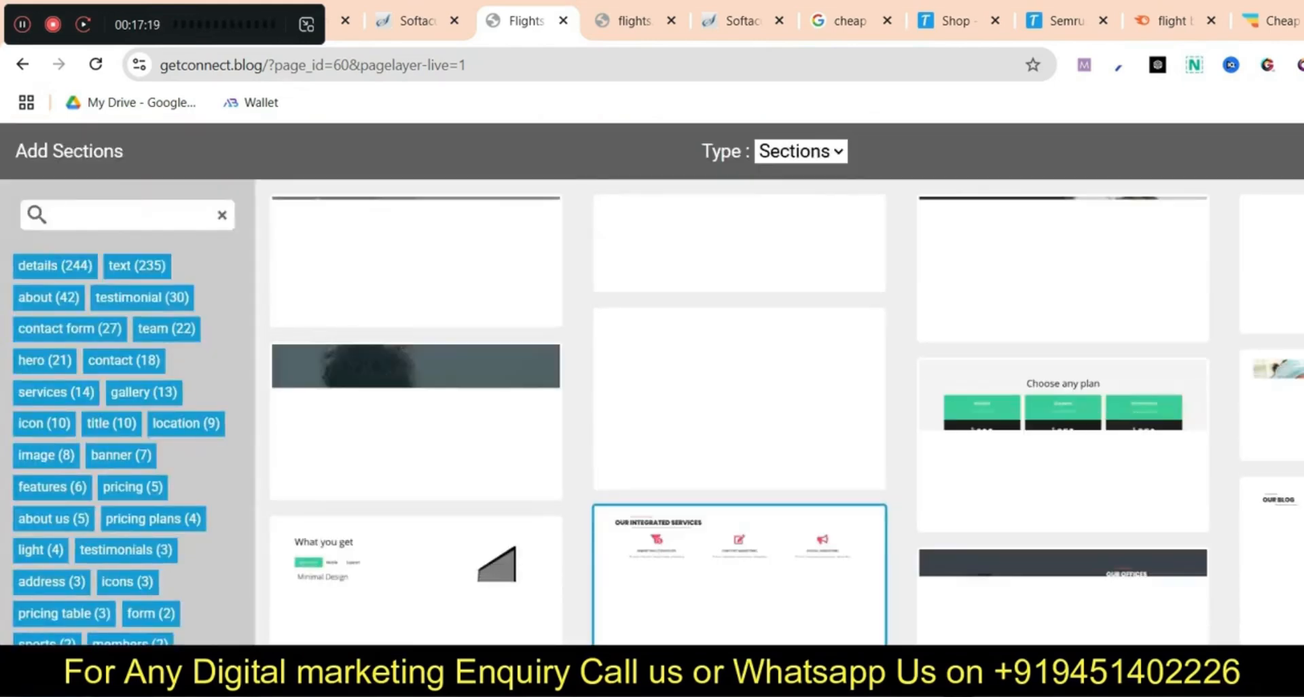
# Insert a ready-made section from the library into the Flights page
pyautogui.click(416, 272)
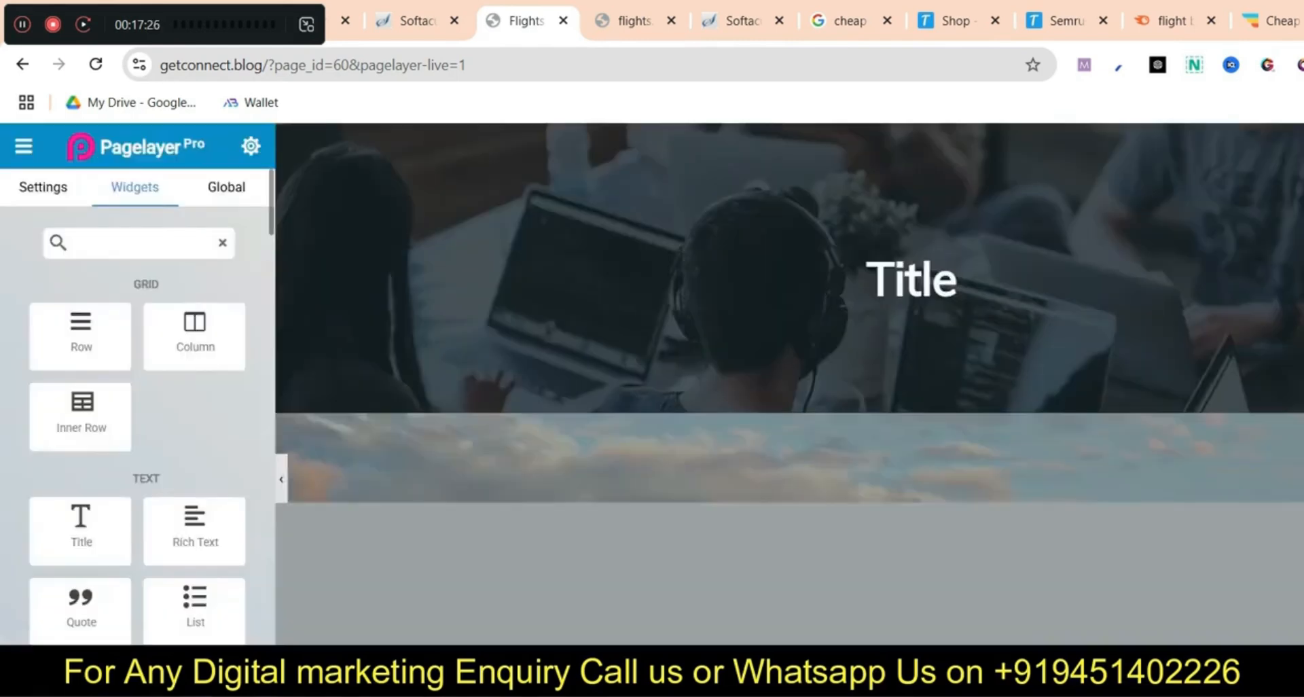
pyautogui.scroll(-6, 831, 455)
pyautogui.scroll(2, 831, 455)
# Review the Solution/View Services button group's spacing, border and font settings, then leave the builder
pyautogui.click(831, 455)
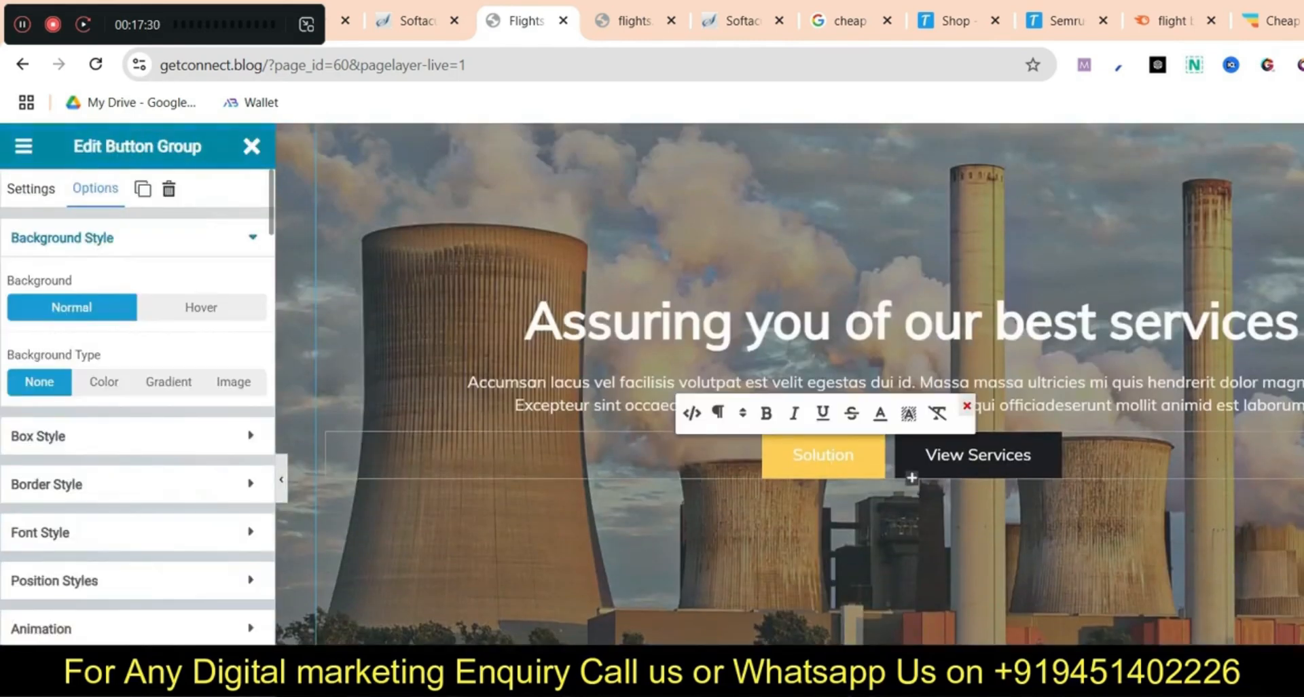
pyautogui.click(82, 436)
pyautogui.scroll(-3, 82, 436)
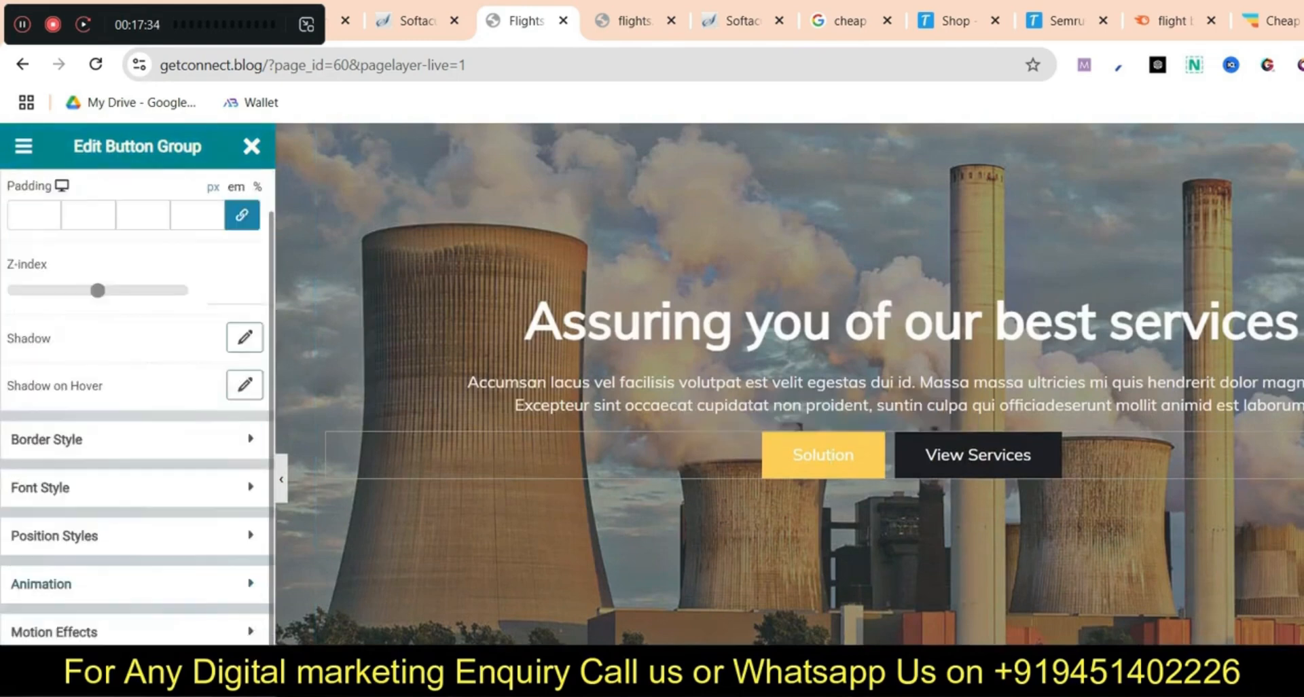
pyautogui.click(102, 439)
pyautogui.click(95, 487)
pyautogui.scroll(-2, 96, 487)
pyautogui.click(252, 146)
pyautogui.click(22, 64)
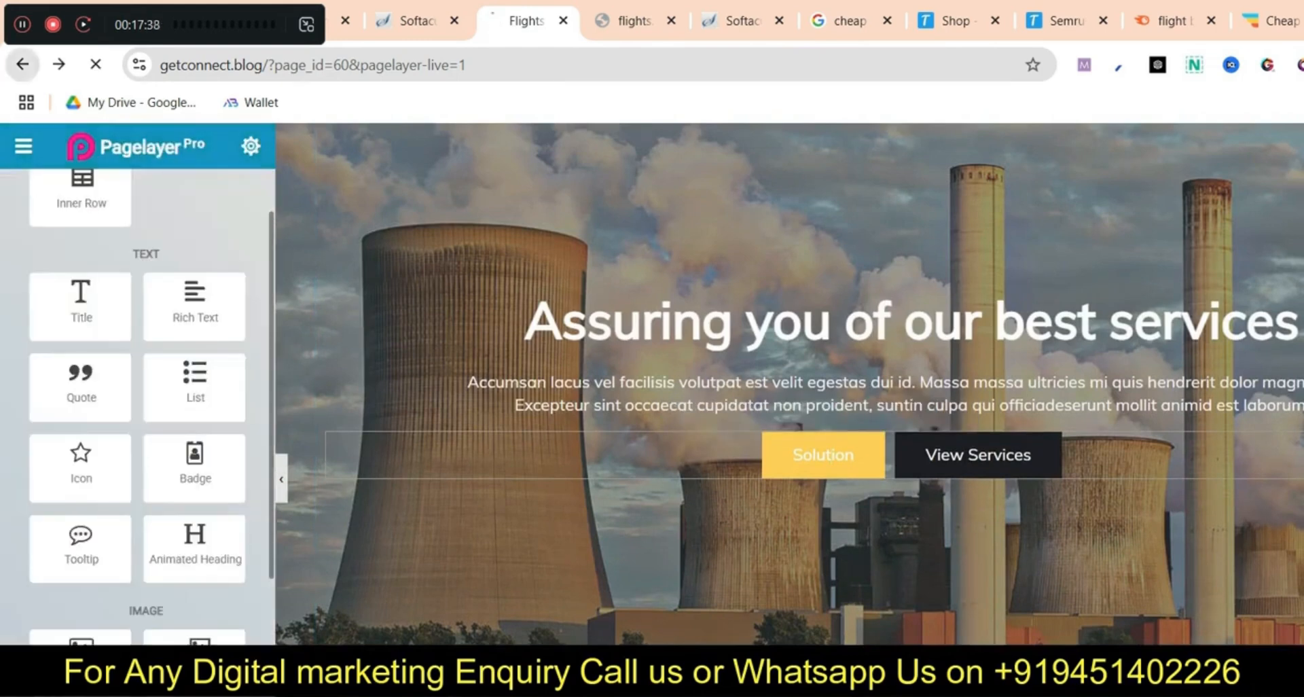
pyautogui.click(873, 195)
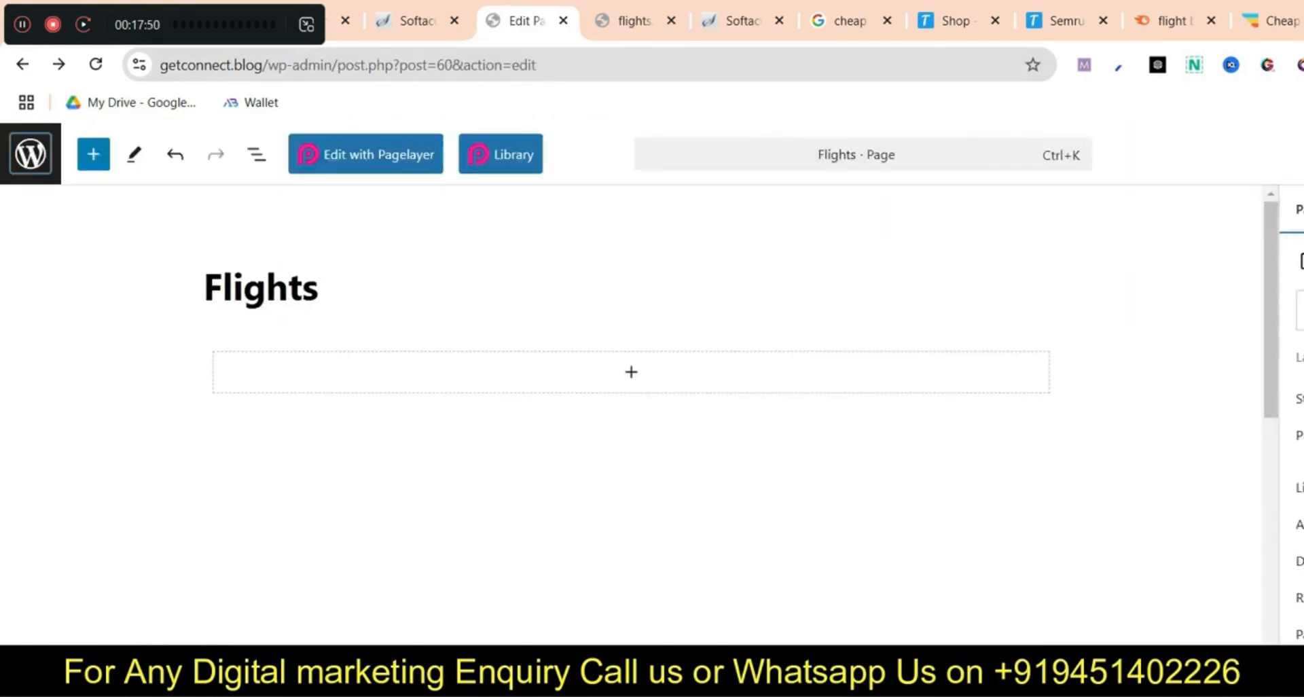
# Leave the page editor for the WordPress admin, confirming the leave prompt
pyautogui.click(30, 154)
pyautogui.click(873, 228)
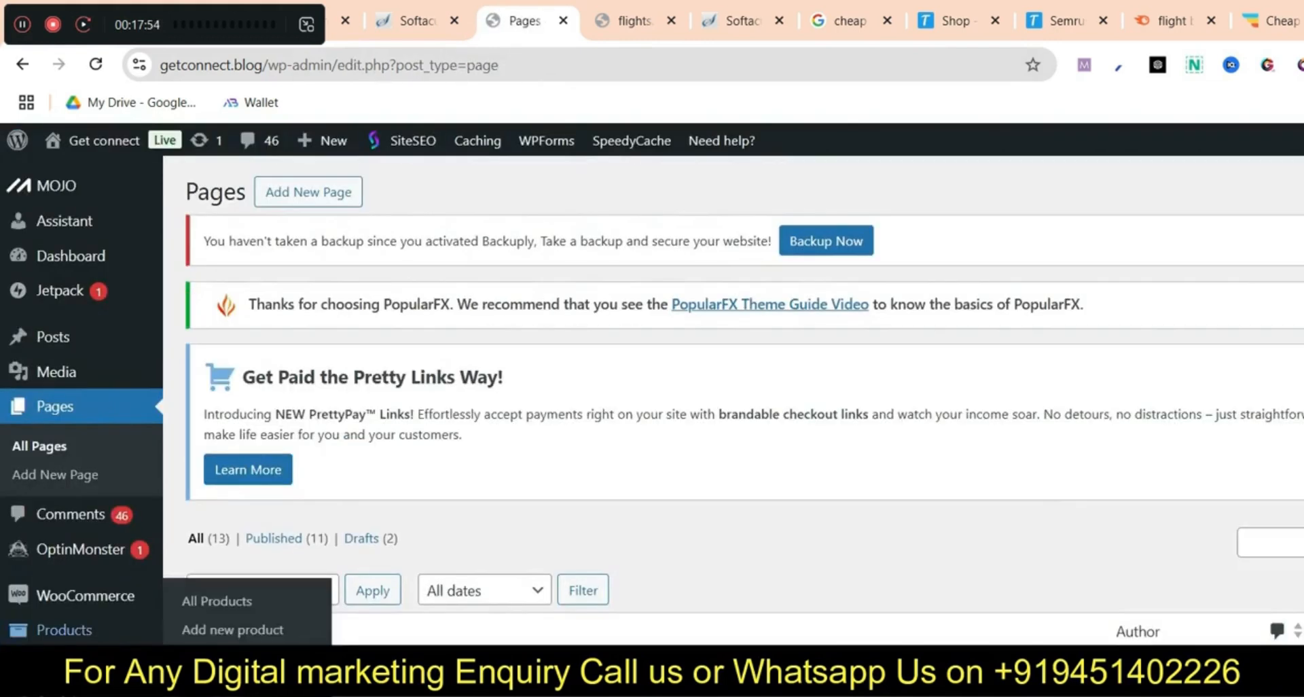
pyautogui.scroll(-3, 88, 611)
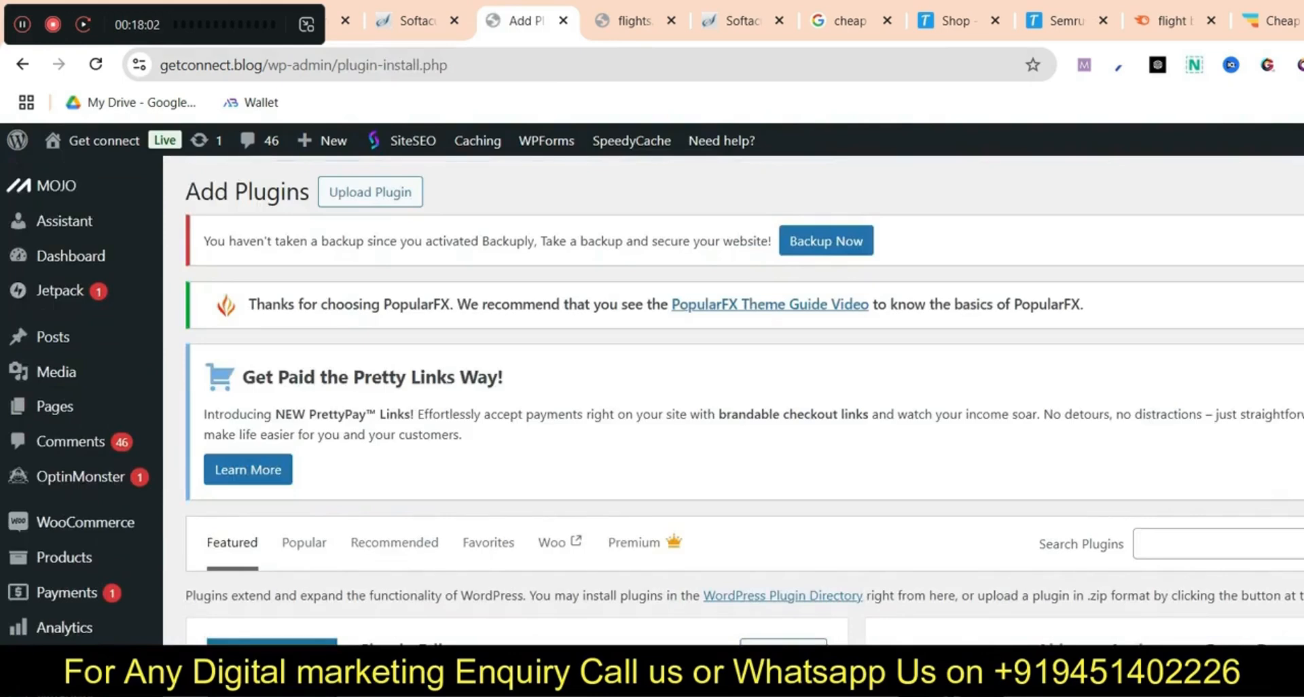
# Search the plugin directory for 'page builder' and scroll down to the Brizy – Page Builder card
pyautogui.click(1255, 544)
pyautogui.write('bri')
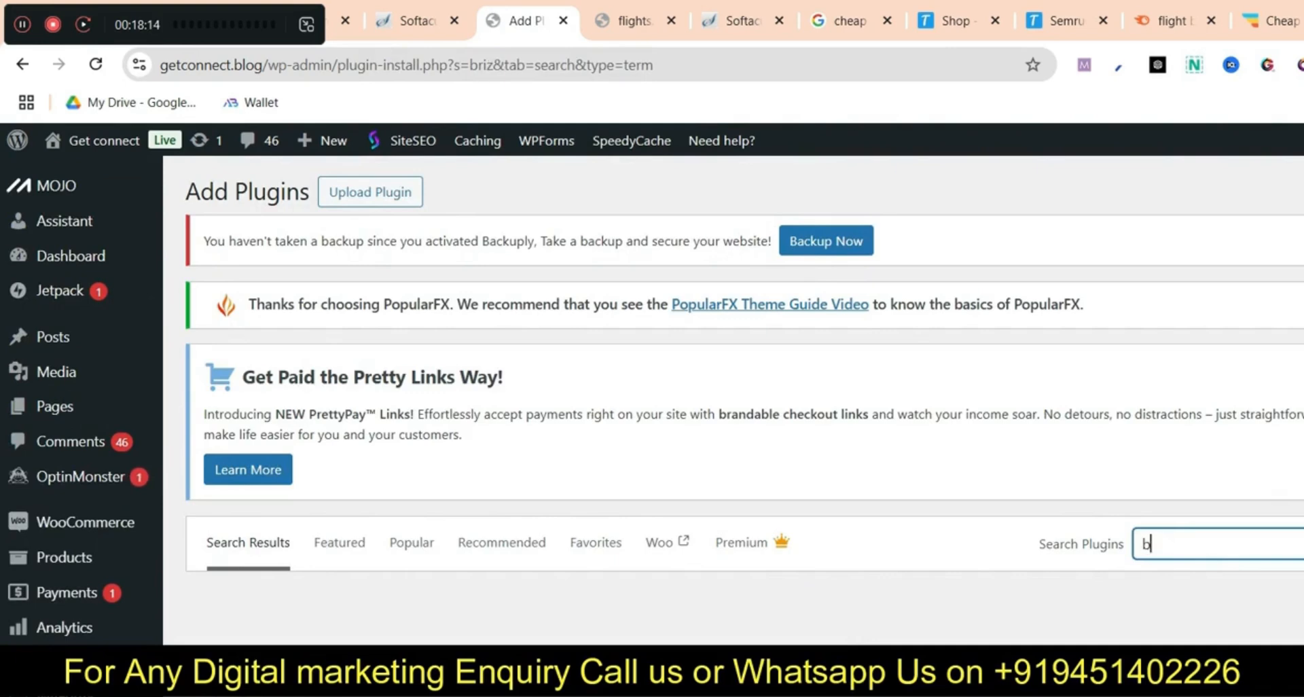
pyautogui.write('page builder')
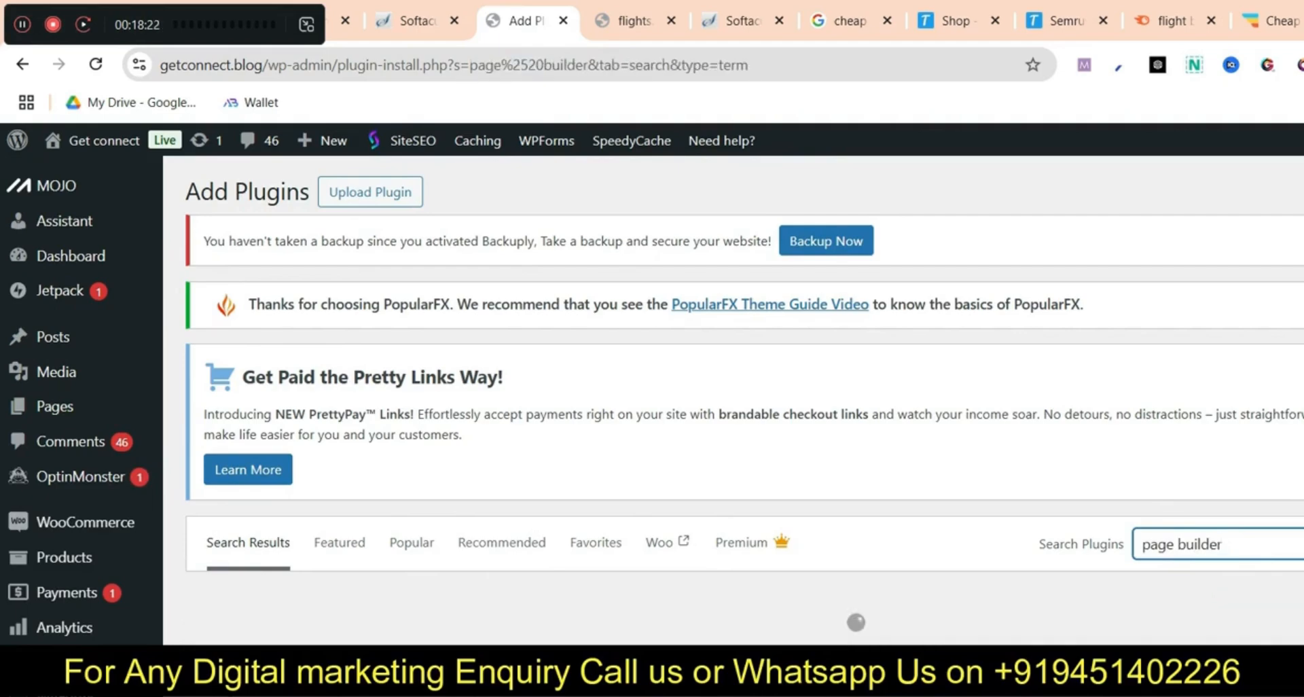
pyautogui.scroll(-7, 679, 400)
pyautogui.scroll(-15, 746, 399)
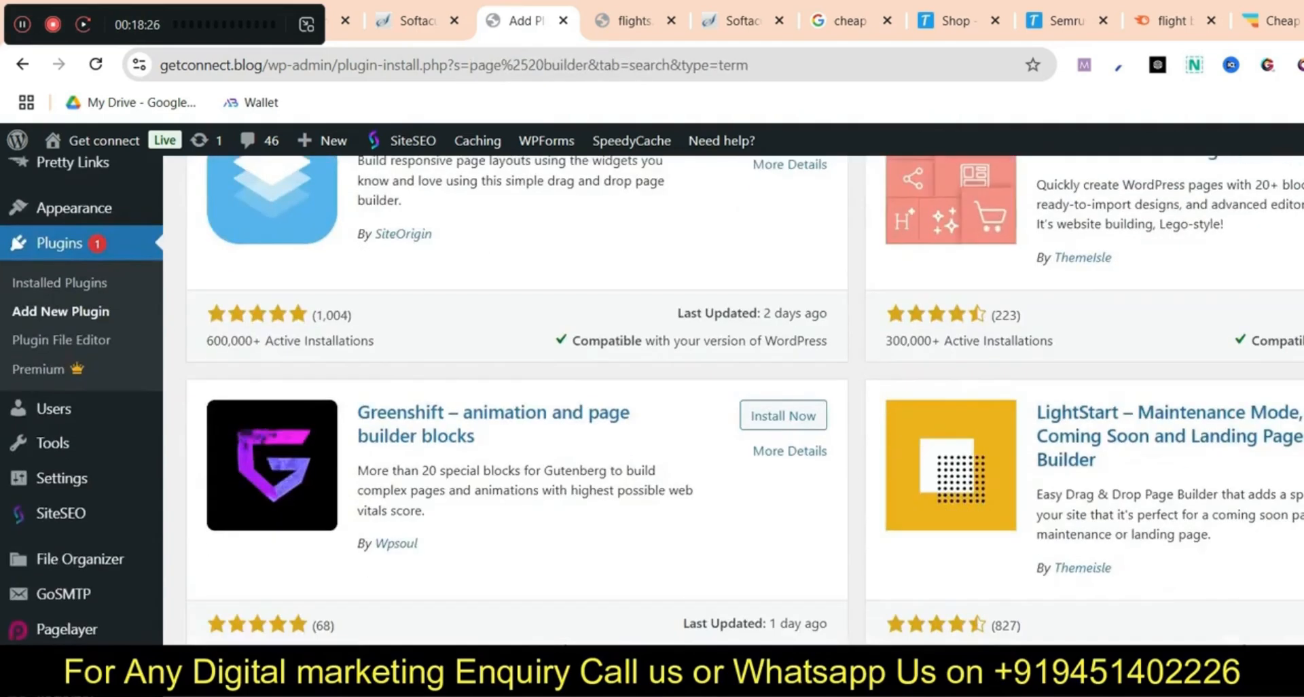
pyautogui.scroll(-8, 746, 400)
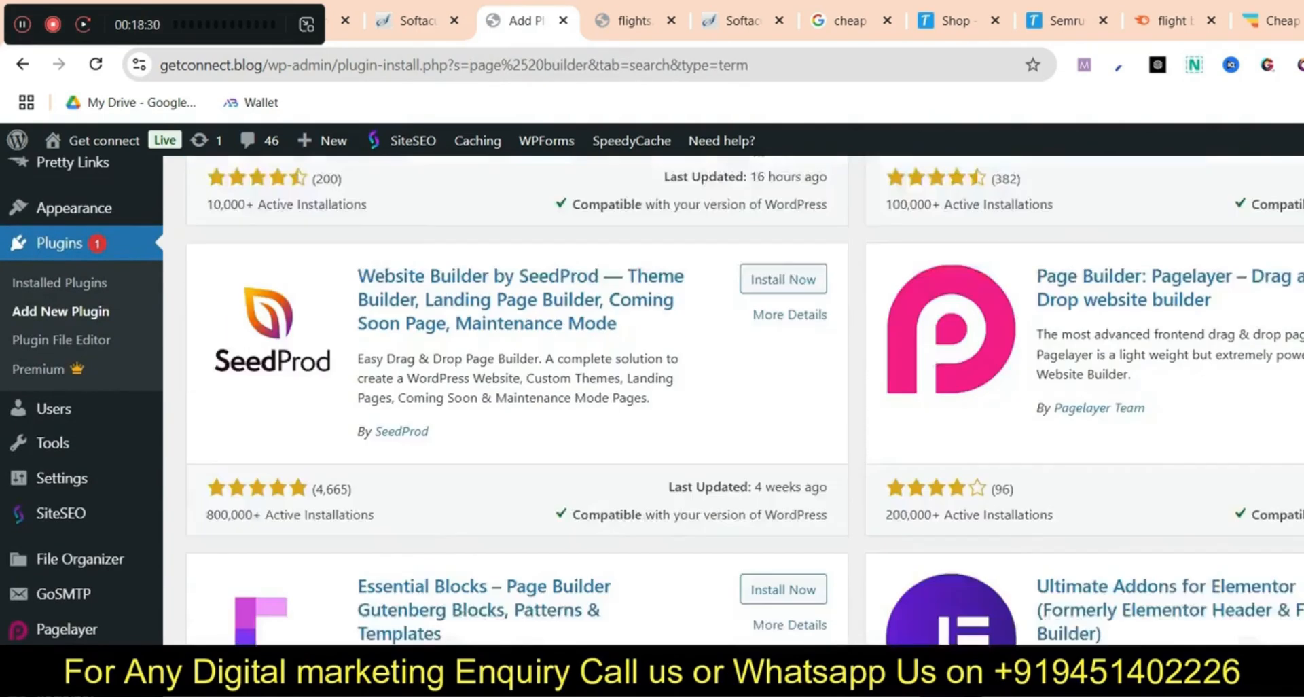
pyautogui.scroll(-18, 746, 399)
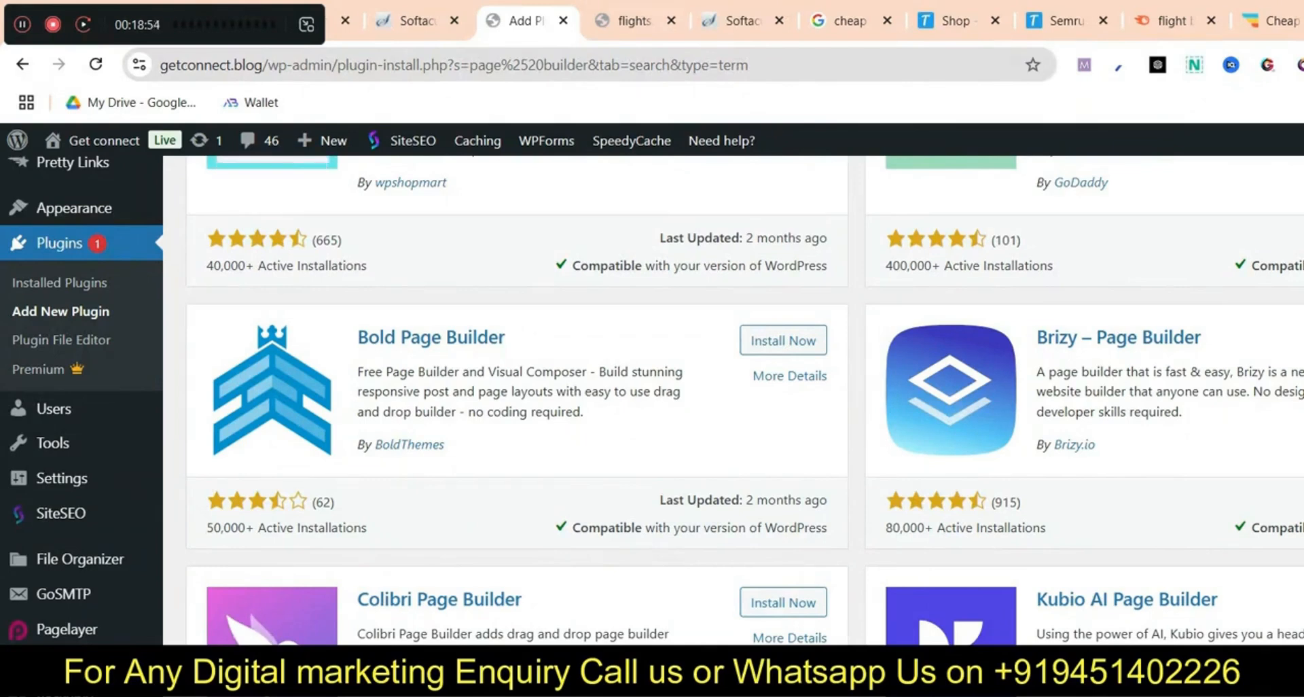
# Switch from the Add Plugins tab to the Google Meet call tab
pyautogui.hotkey('ctrl', '1')
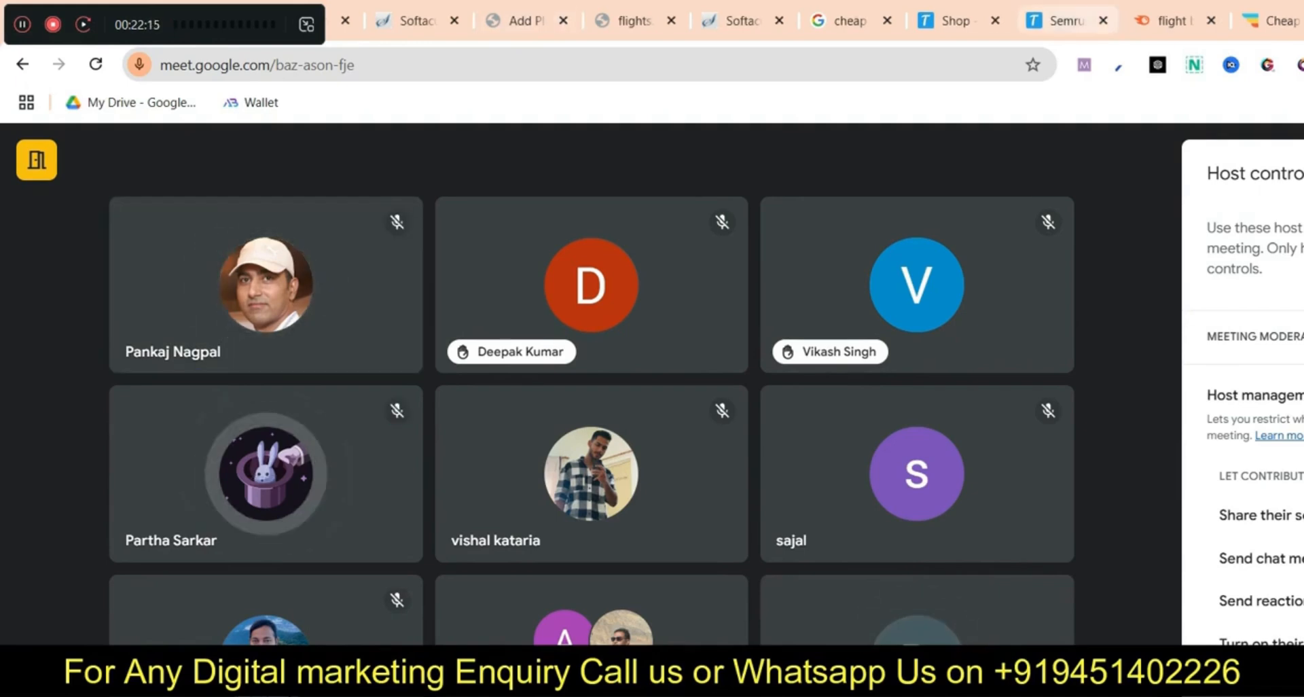
# From Pages > All Pages, open Flights with Brizy, choosing Leave when prompted
pyautogui.click(741, 21)
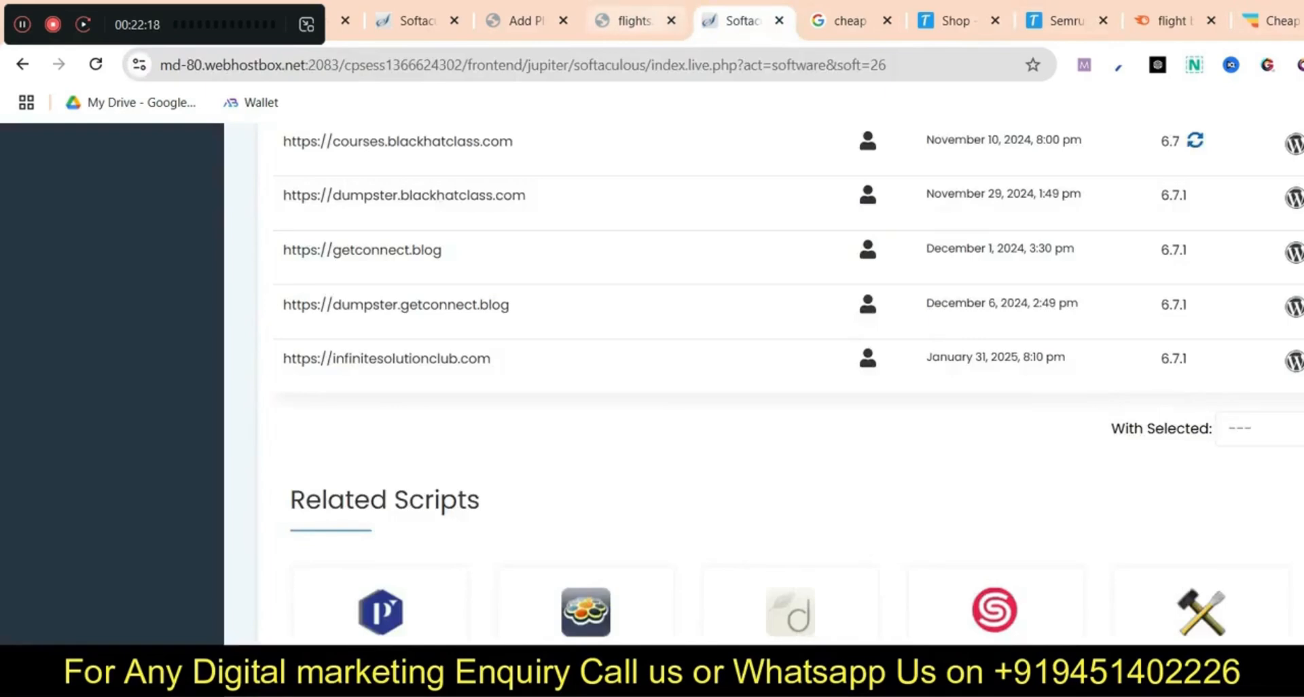
pyautogui.click(634, 21)
pyautogui.click(526, 21)
pyautogui.scroll(2, 734, 401)
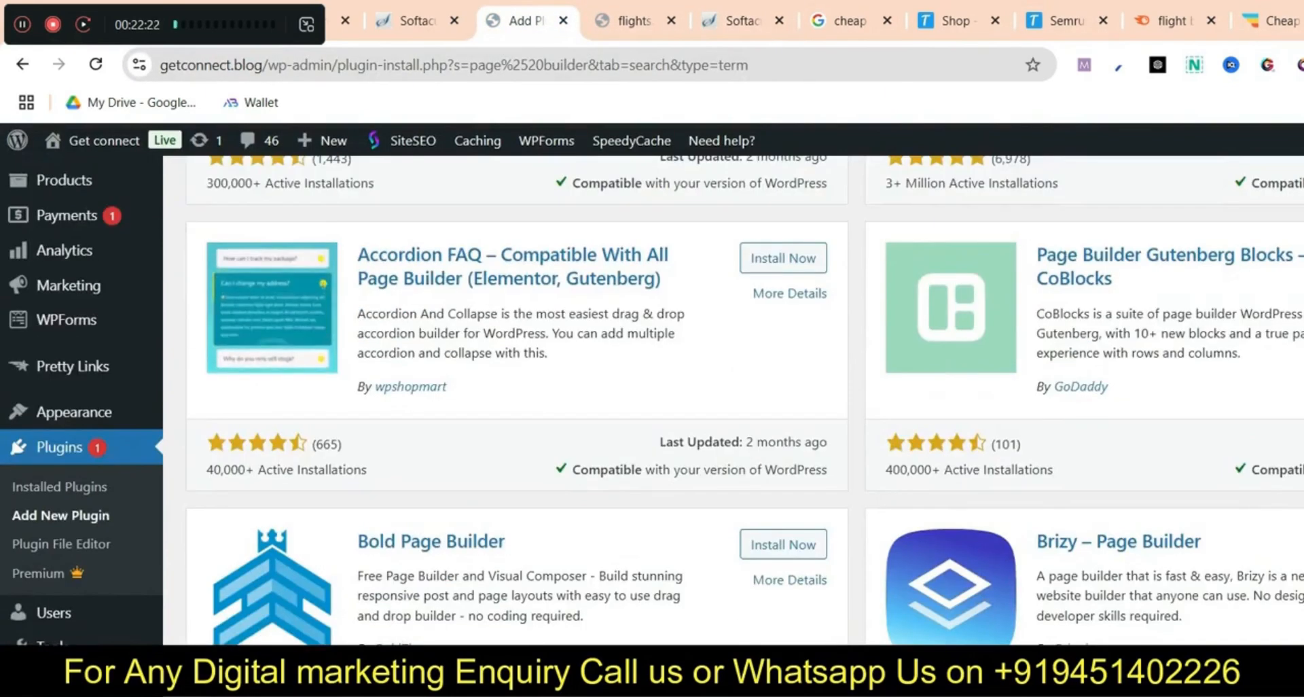
pyautogui.scroll(-1, 734, 401)
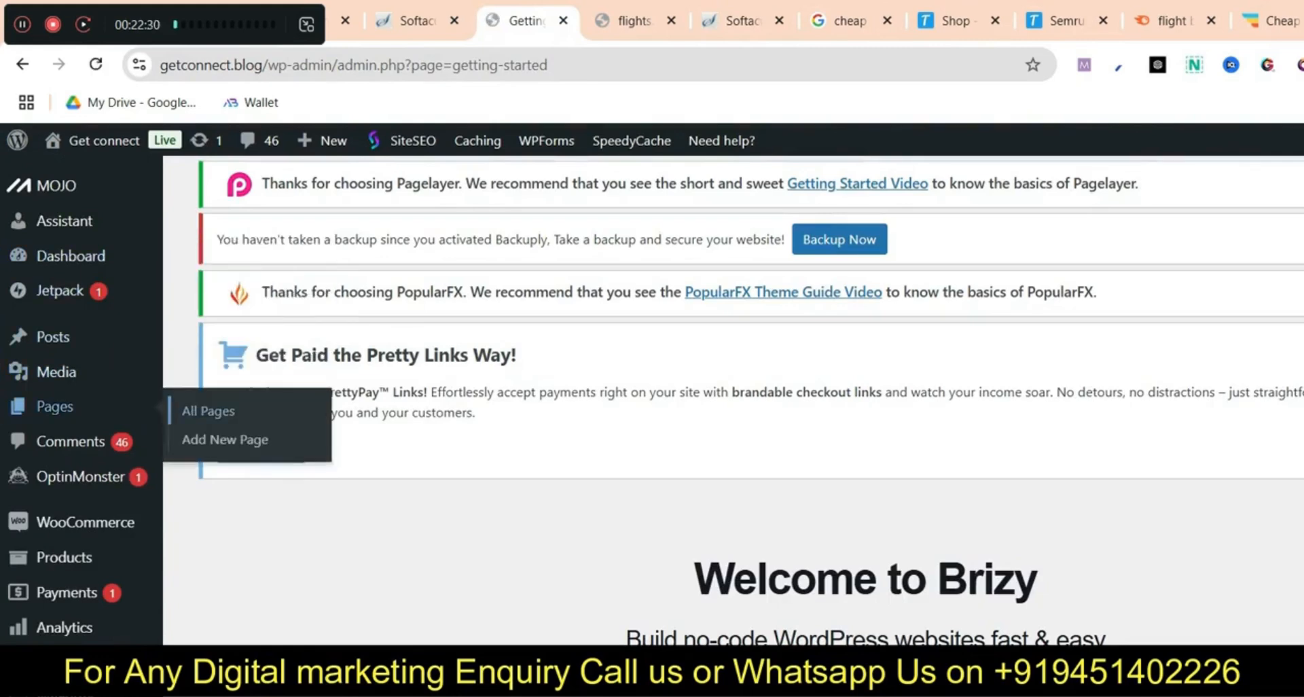
pyautogui.click(208, 411)
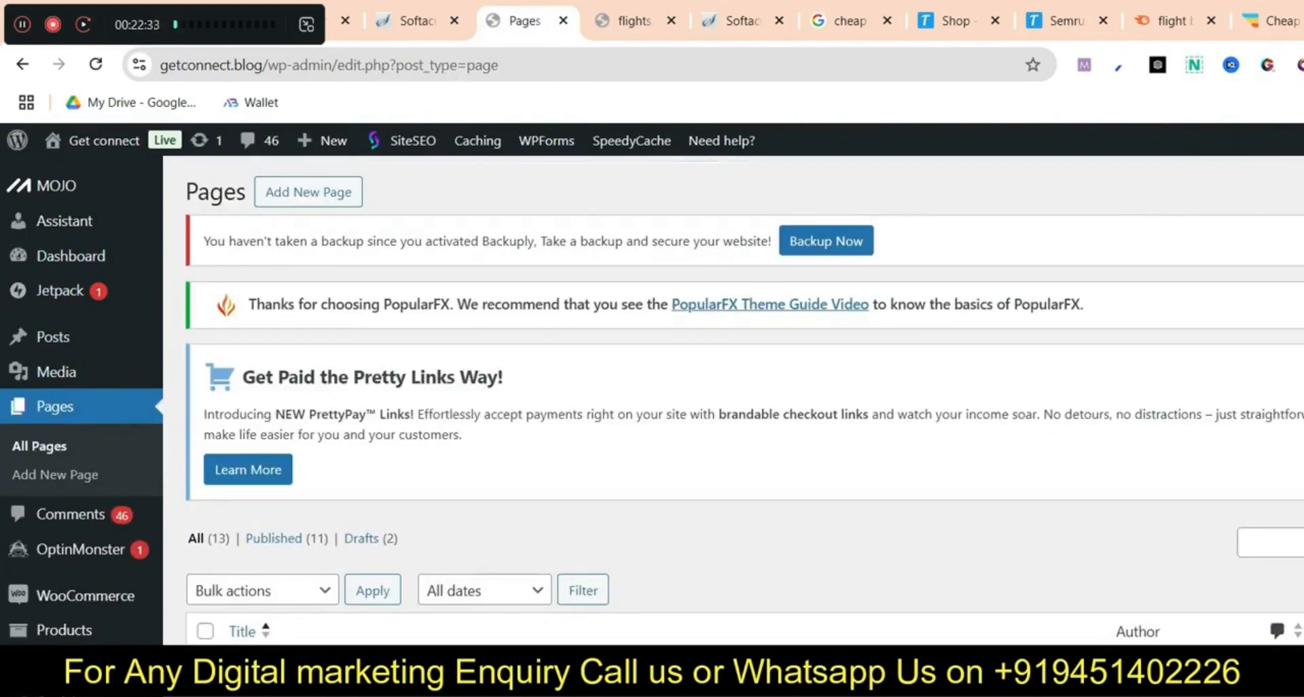
pyautogui.scroll(-5, 544, 495)
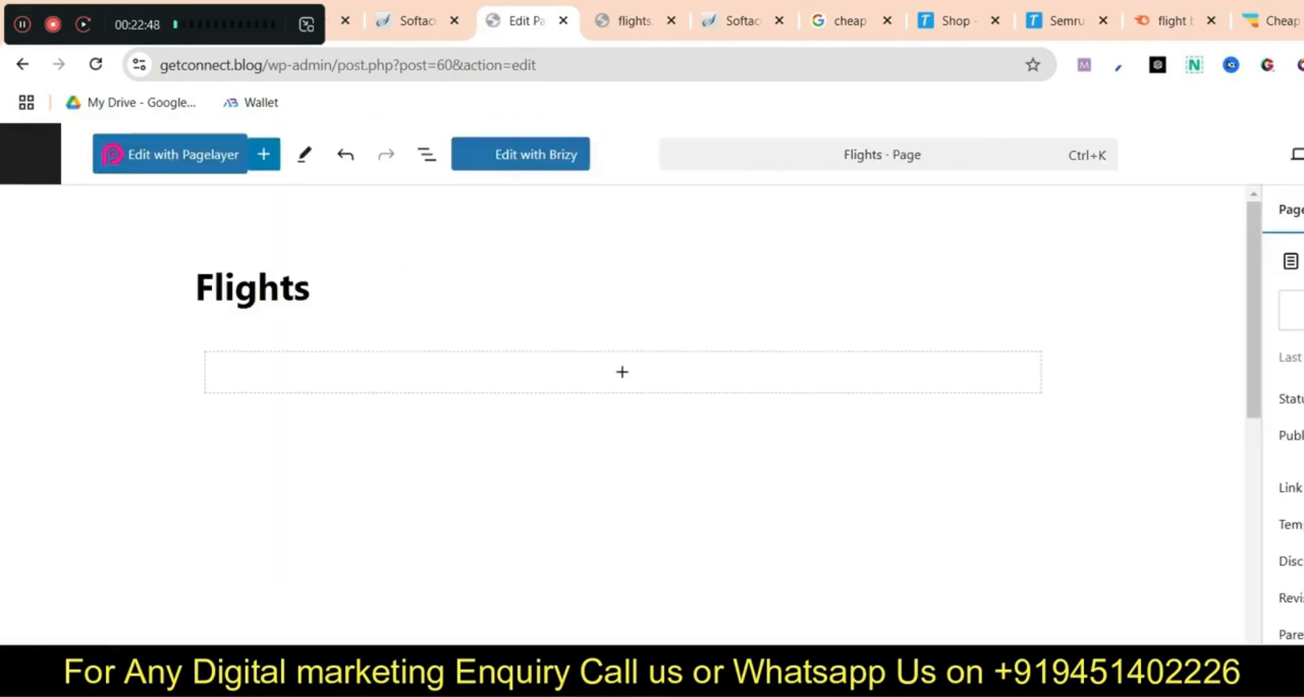
pyautogui.click(520, 155)
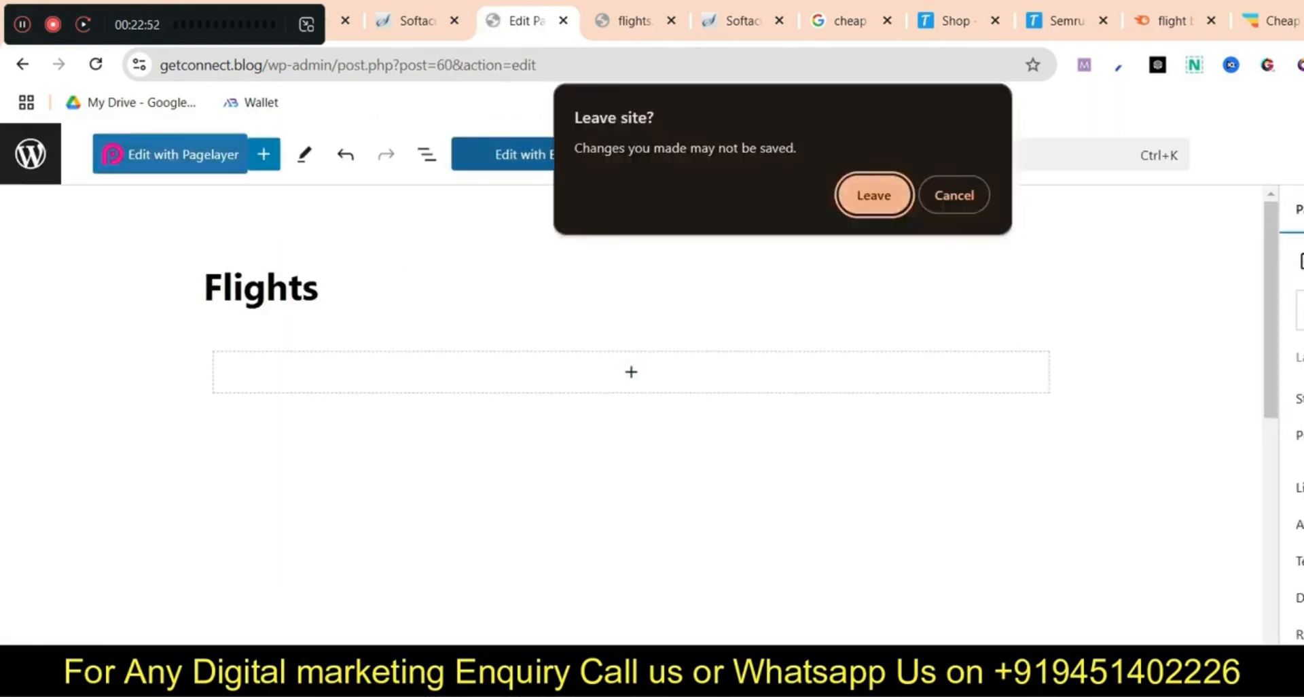
pyautogui.click(870, 195)
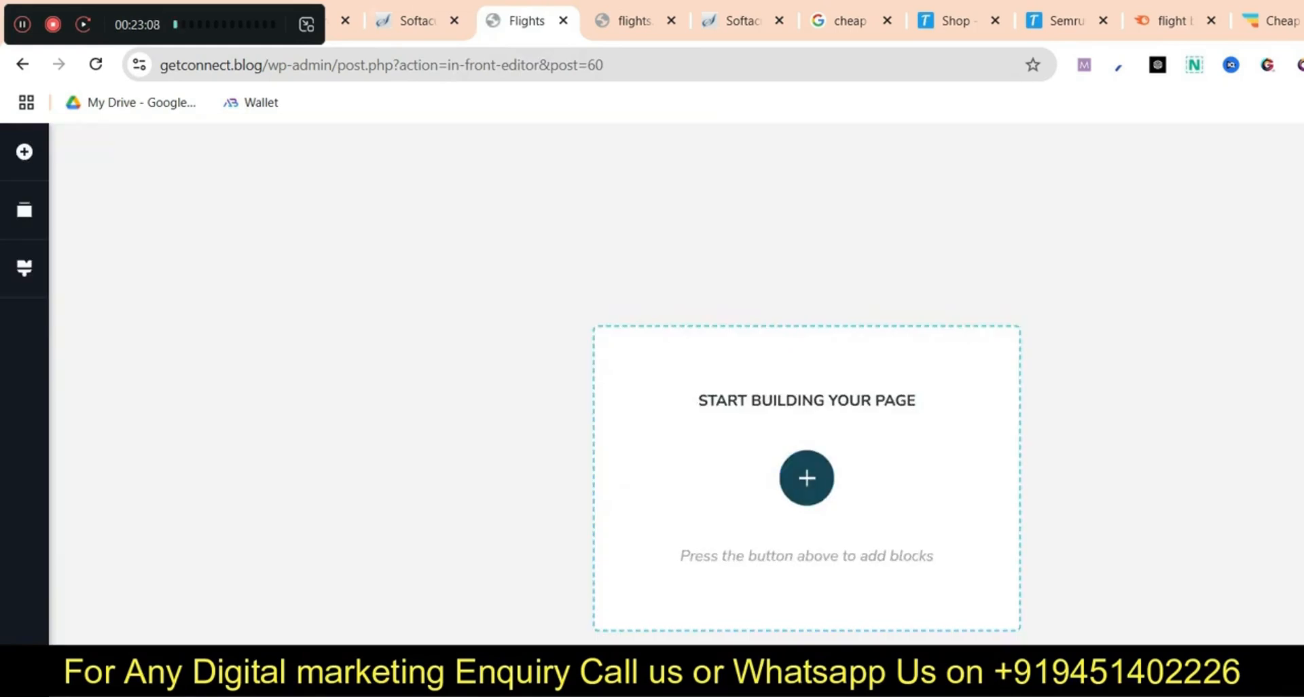
# Add an empty block to the Flights page and copy FlightHub's 'Find cheap flights and save' headline
pyautogui.click(807, 478)
pyautogui.click(544, 345)
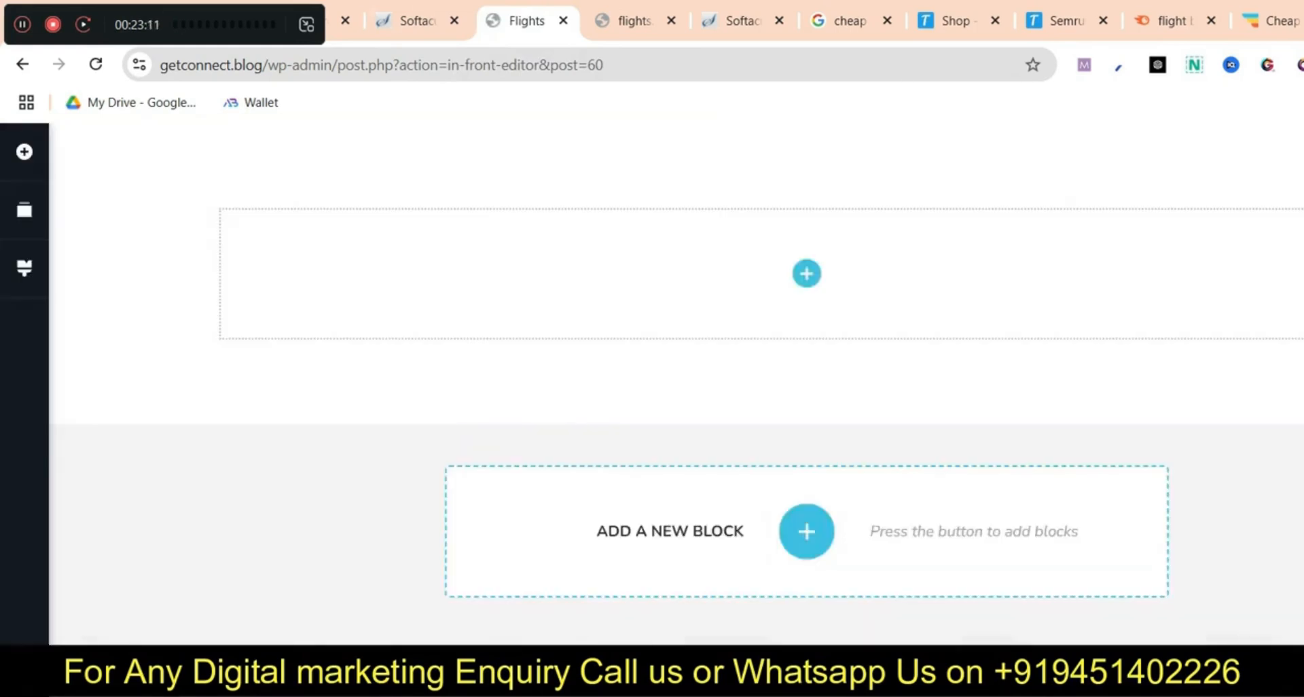
pyautogui.click(1280, 21)
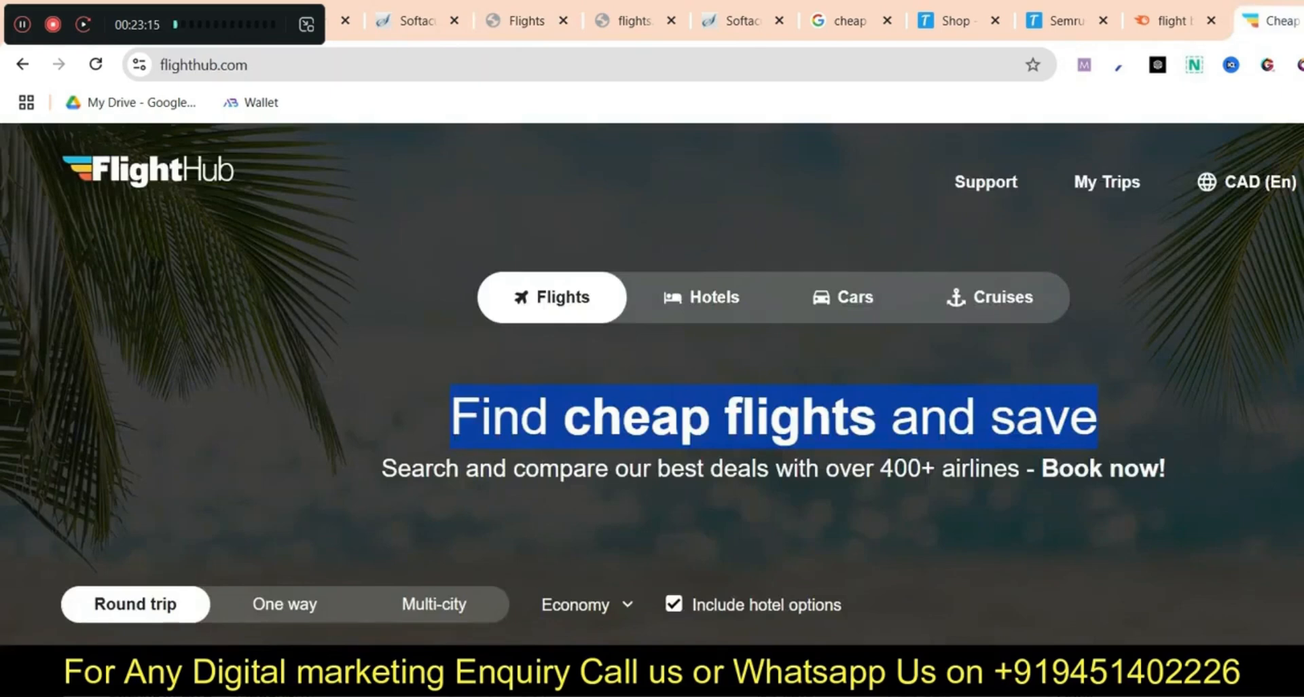
pyautogui.rightClick(924, 417)
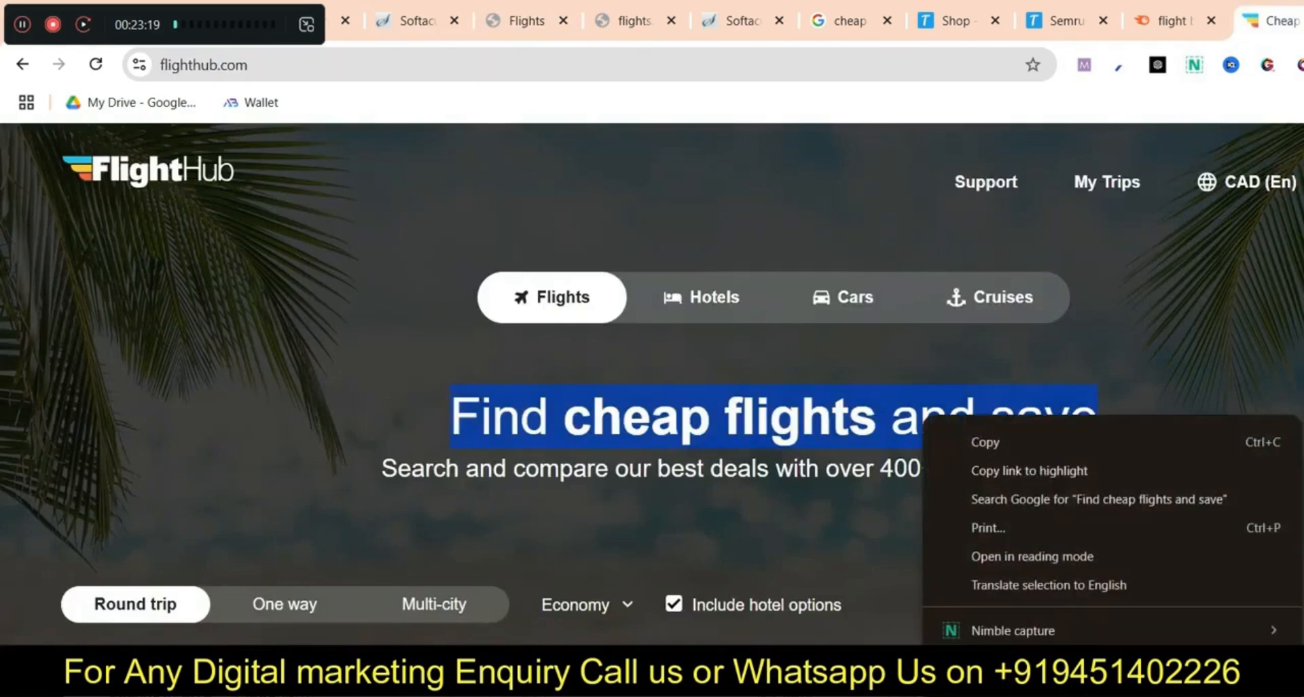
pyautogui.click(951, 442)
pyautogui.click(526, 20)
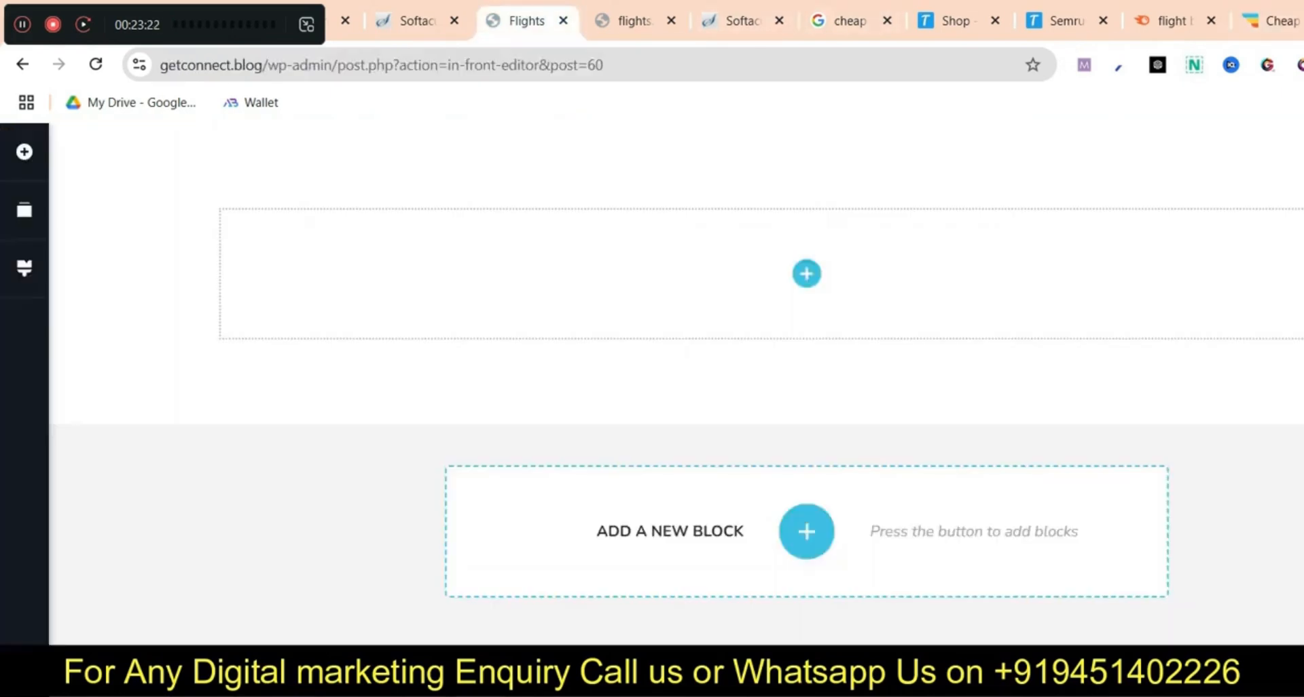
# Place a Text element in the block, make it Heading 2, and replace its dummy text with the headline
pyautogui.click(25, 151)
pyautogui.moveTo(123, 440); pyautogui.dragTo(809, 273)
pyautogui.tripleClick(808, 226)
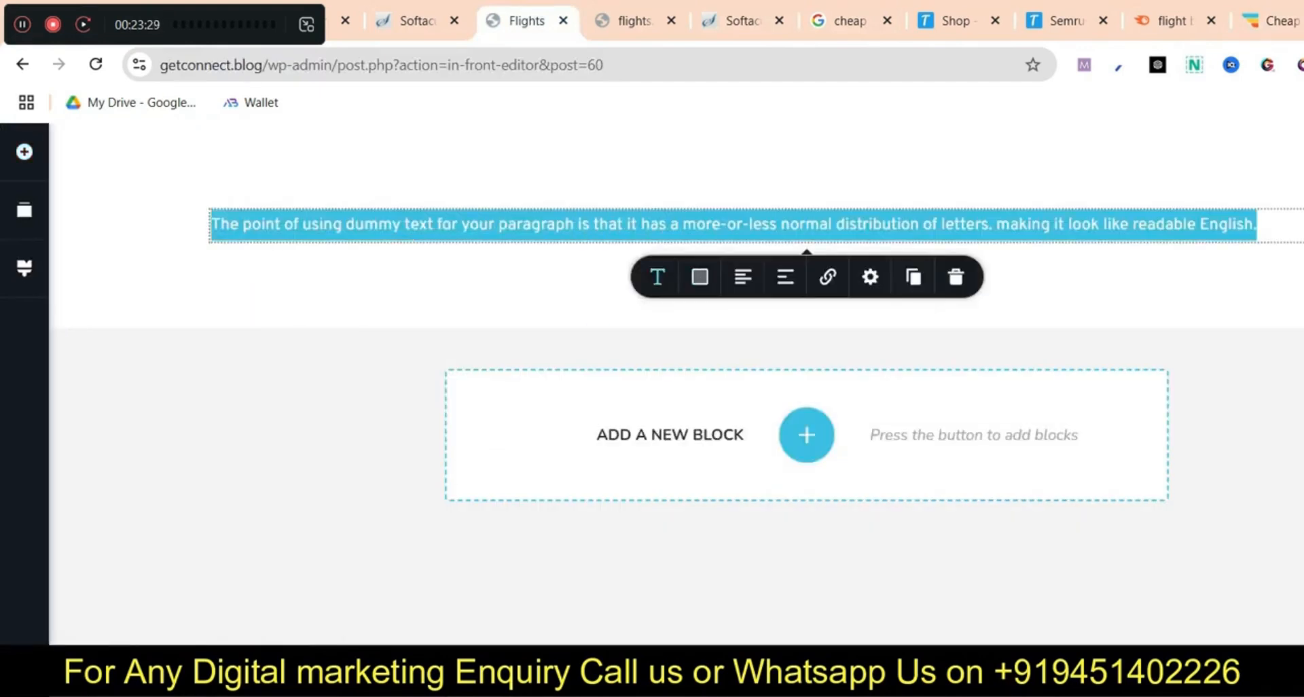
pyautogui.click(657, 277)
pyautogui.click(747, 367)
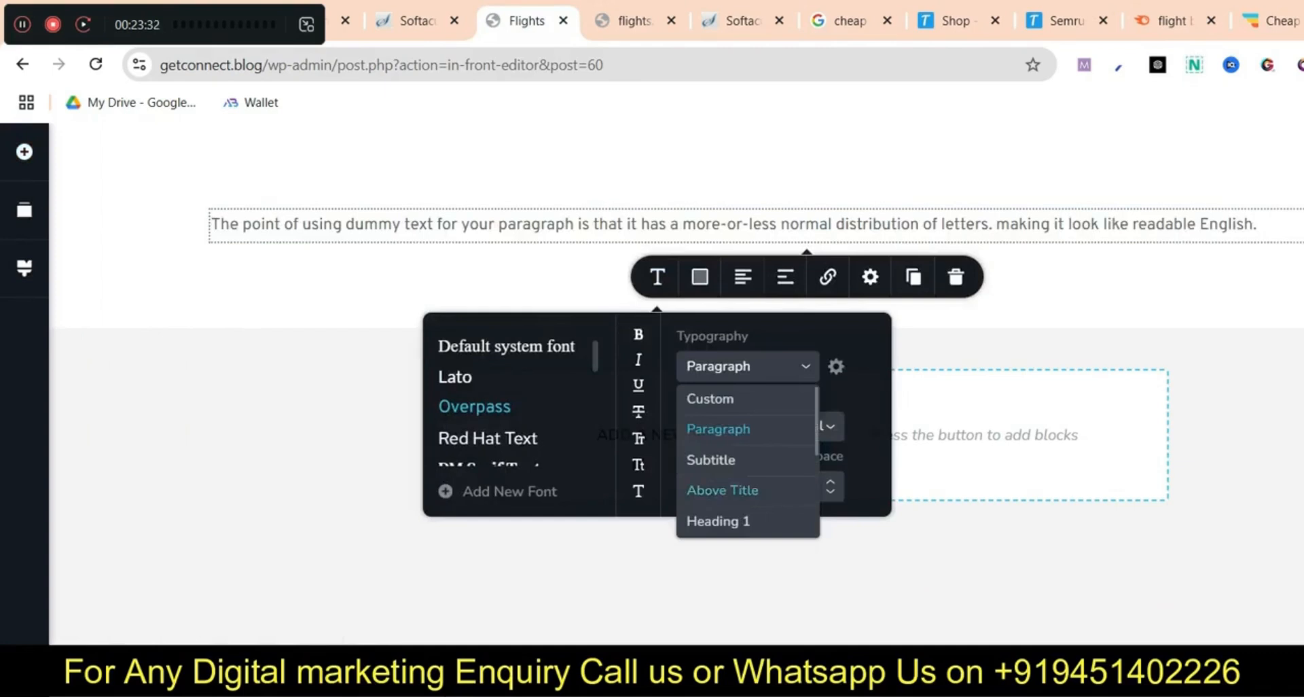
pyautogui.scroll(-1, 727, 488)
pyautogui.click(721, 449)
pyautogui.tripleClick(709, 289)
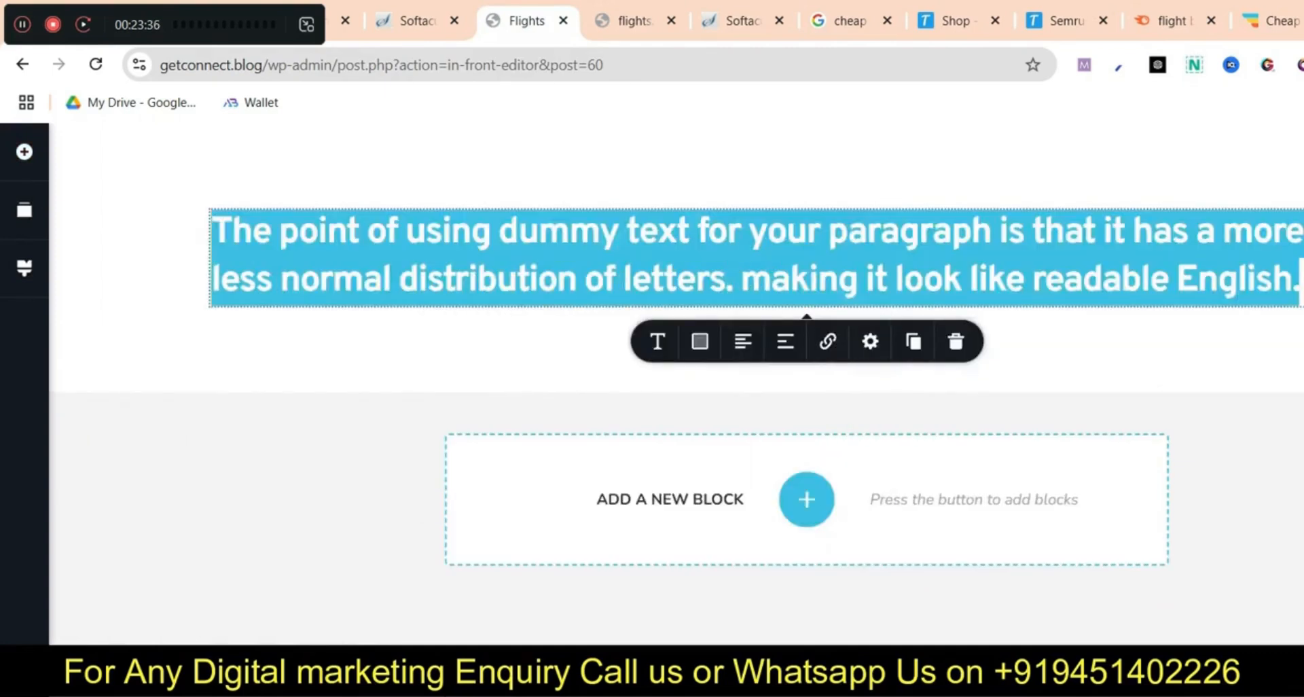
pyautogui.press('BackSpace')
pyautogui.hotkey('ctrl', 'z')
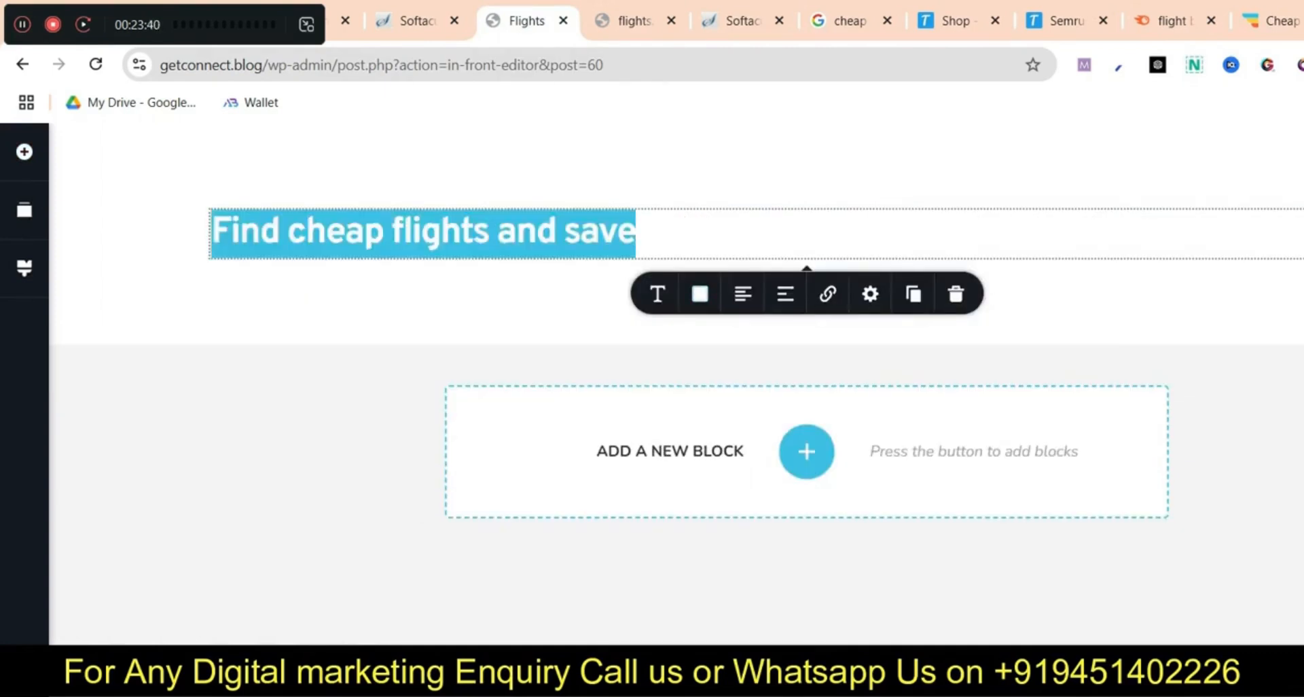
# Make the heading text black (#000000) and centre it
pyautogui.click(699, 294)
pyautogui.moveTo(667, 500); pyautogui.dragTo(764, 530)
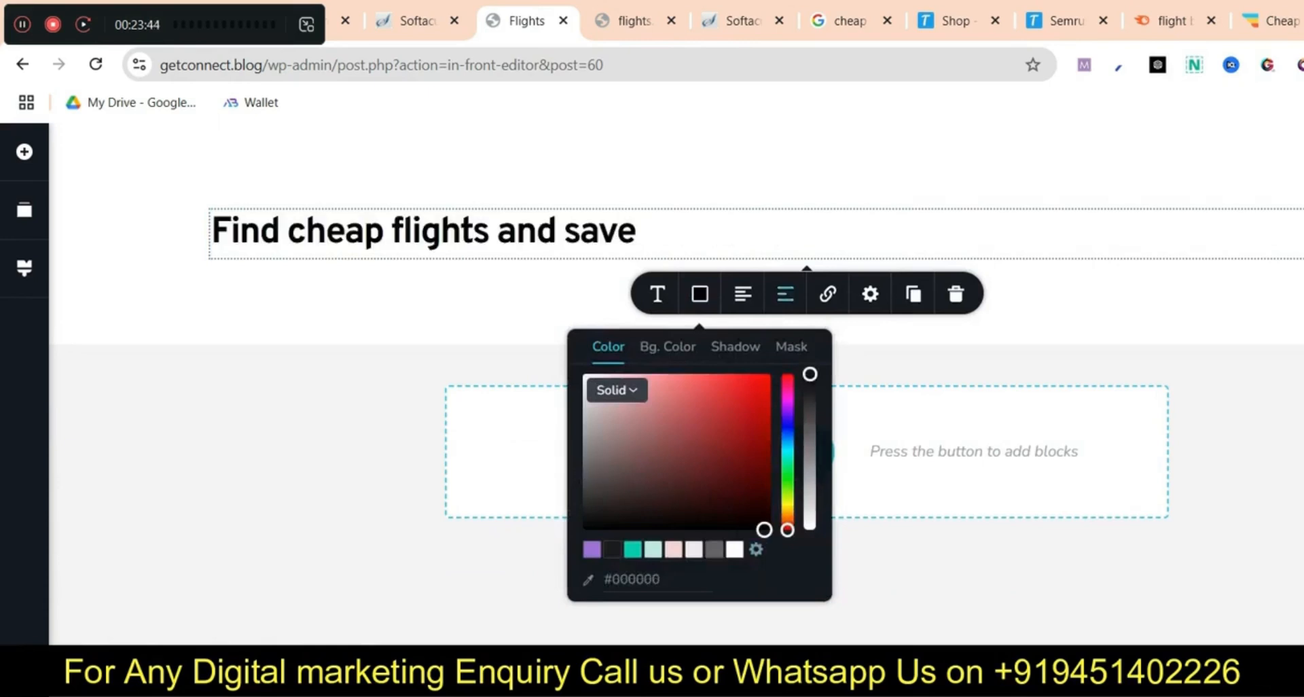
pyautogui.click(743, 293)
pyautogui.hotkey('ctrl', 'a')
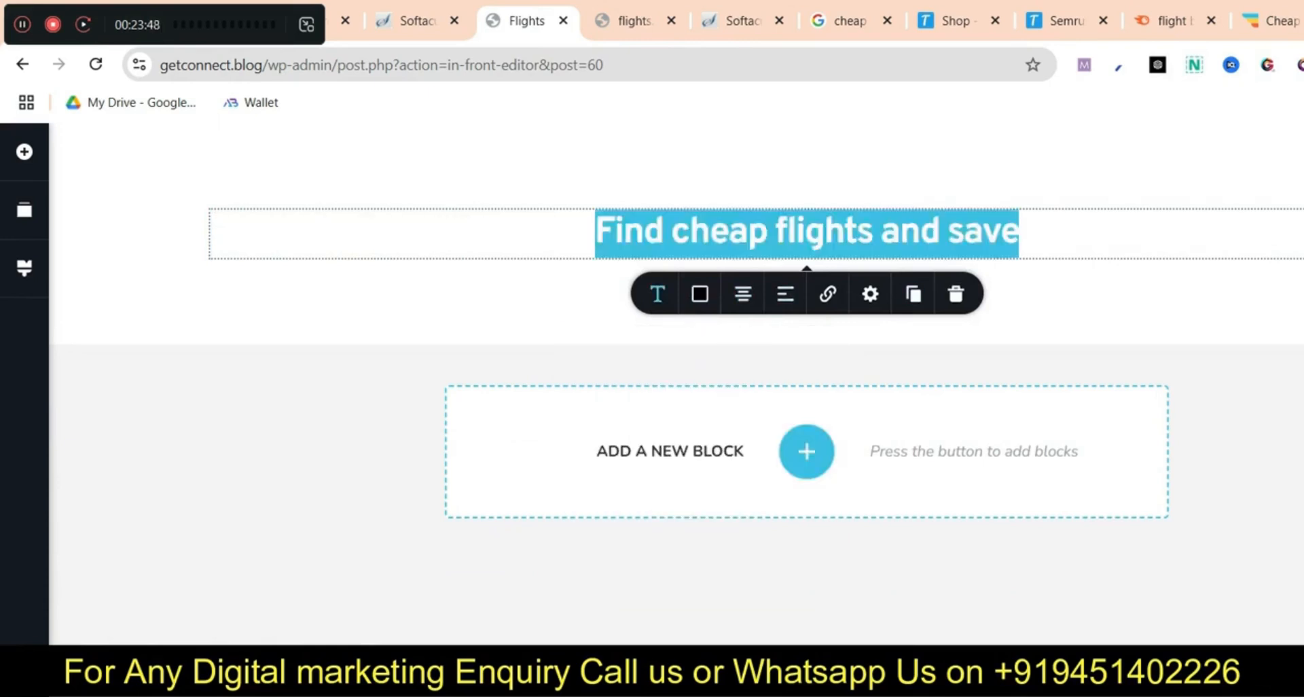
# Set the heading font to Montserrat
pyautogui.click(658, 293)
pyautogui.scroll(-2, 461, 400)
pyautogui.scroll(1, 462, 428)
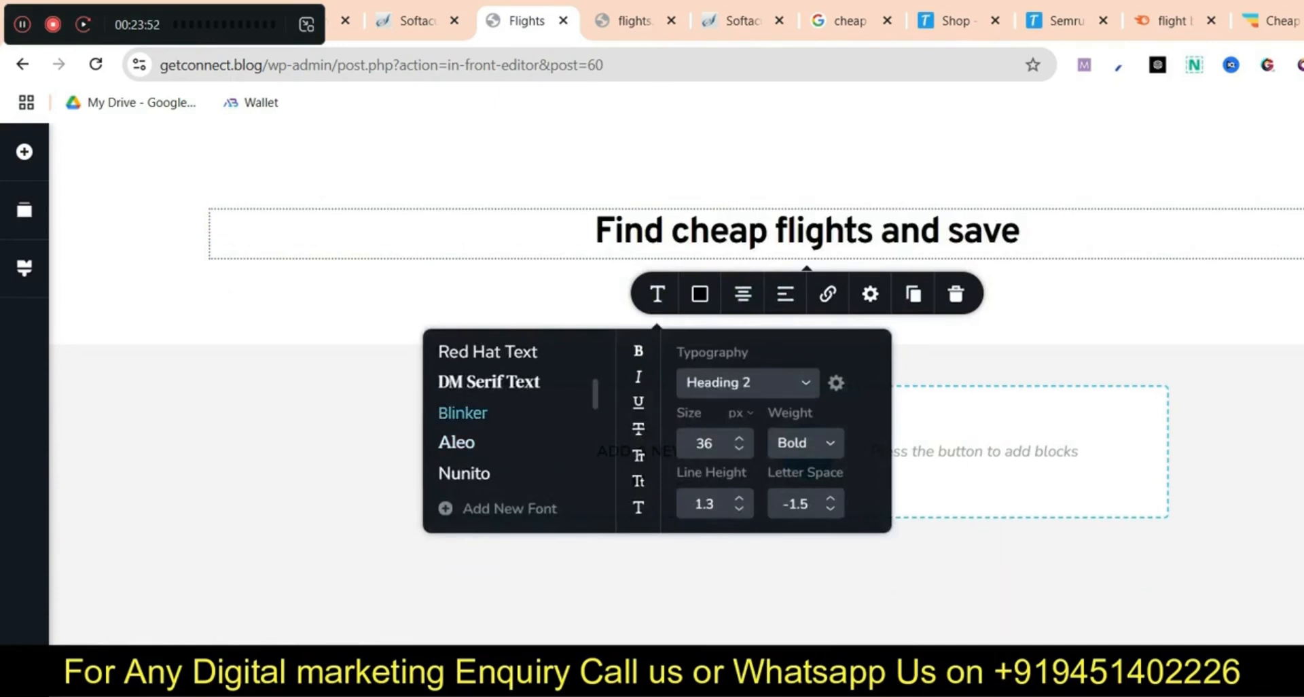
pyautogui.click(463, 412)
pyautogui.click(476, 382)
pyautogui.scroll(1, 468, 389)
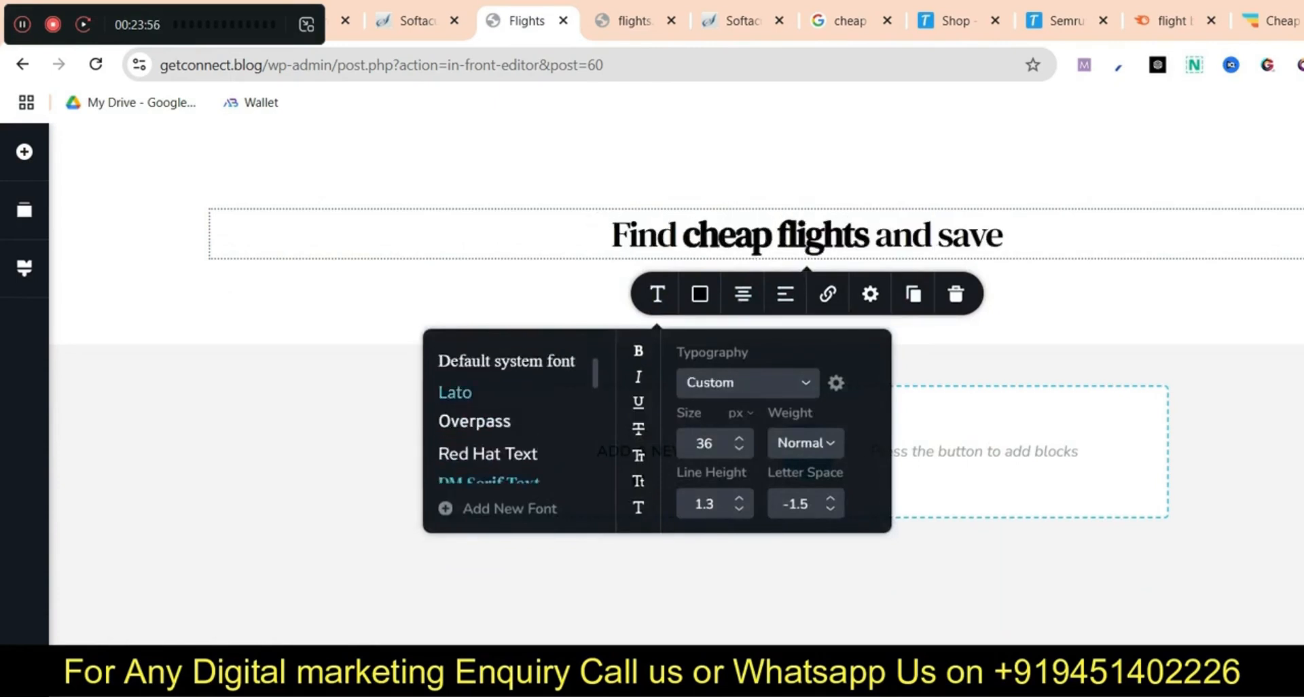
pyautogui.scroll(1, 469, 393)
pyautogui.click(485, 385)
pyautogui.click(807, 234)
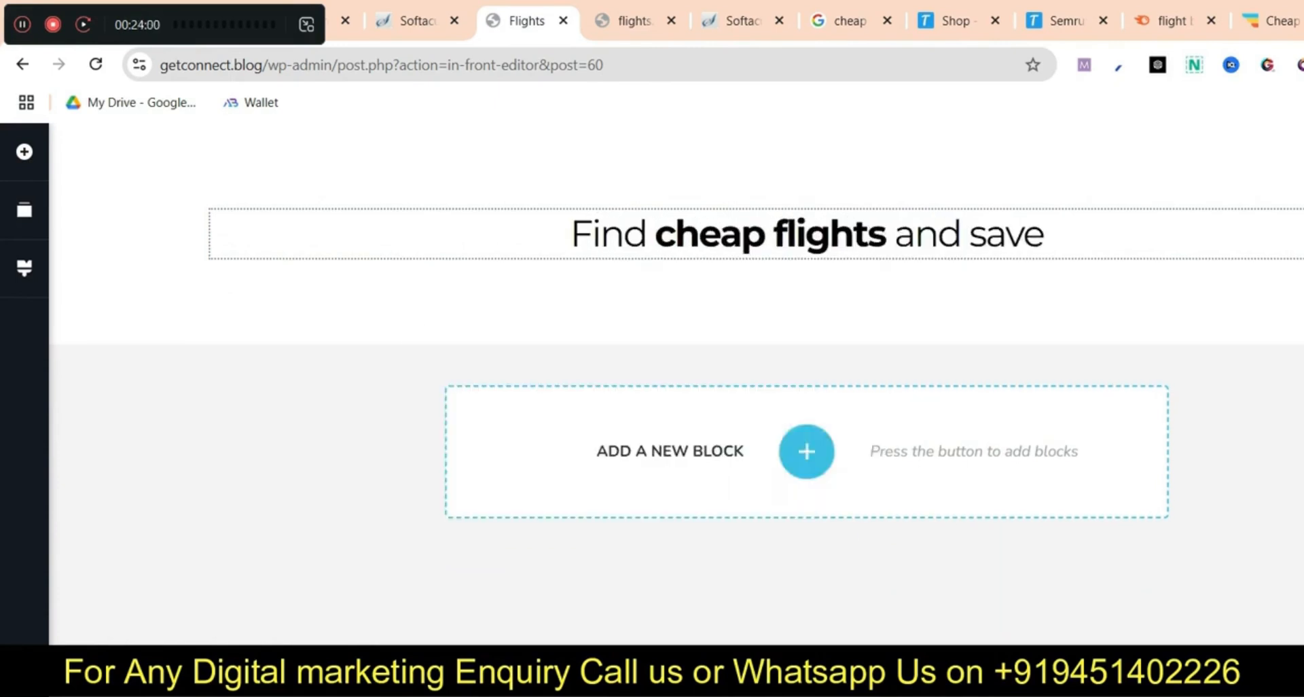
pyautogui.click(1277, 21)
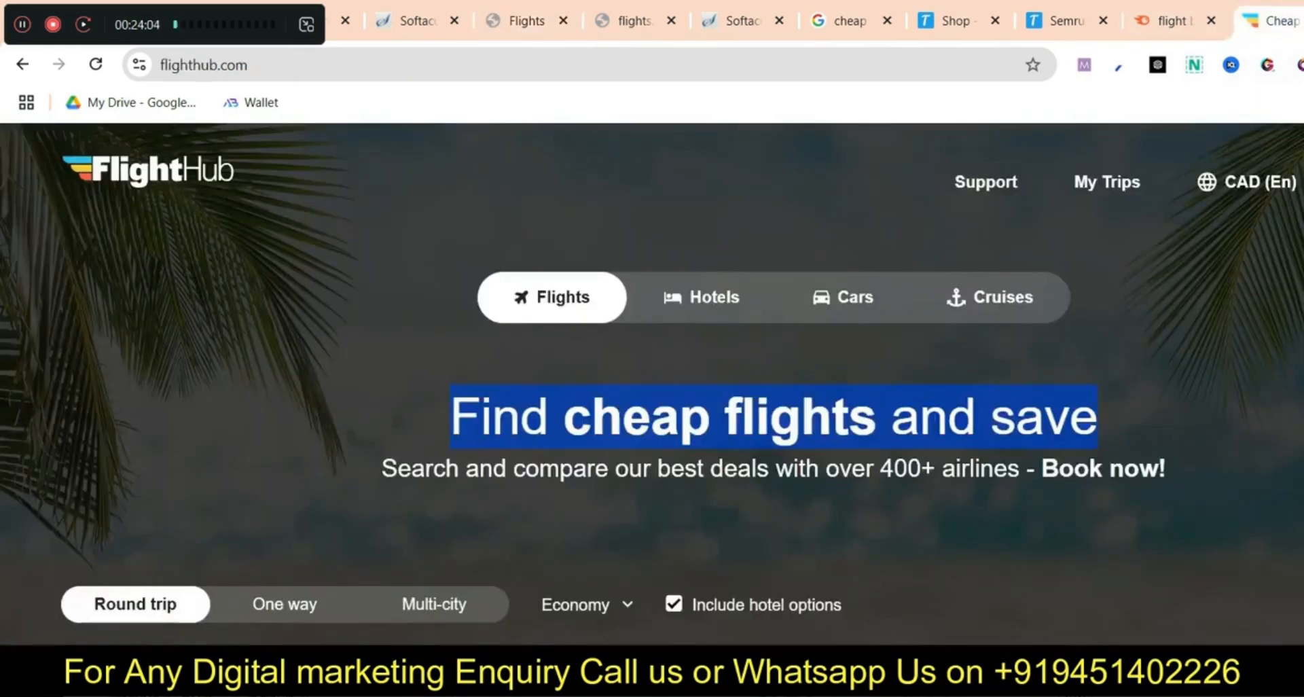
# Copy FlightHub's subheading and put it in a new Text element below the heading
pyautogui.rightClick(951, 470)
pyautogui.click(978, 501)
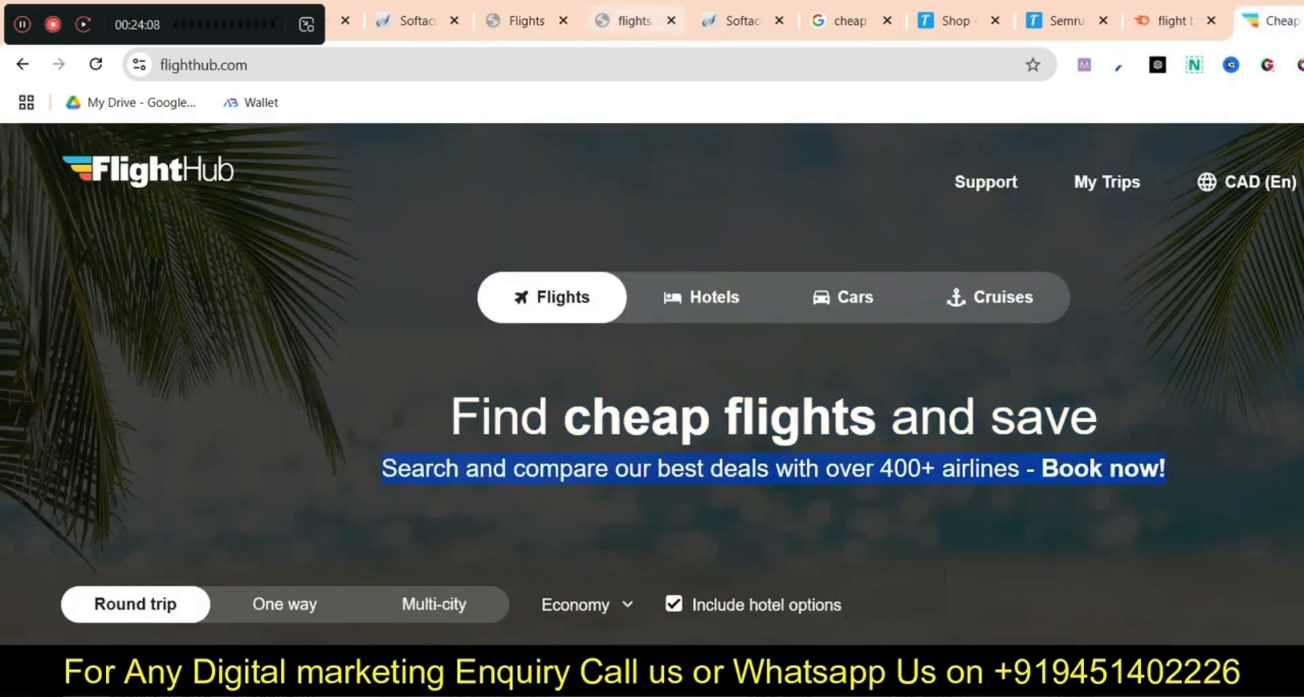
pyautogui.click(526, 21)
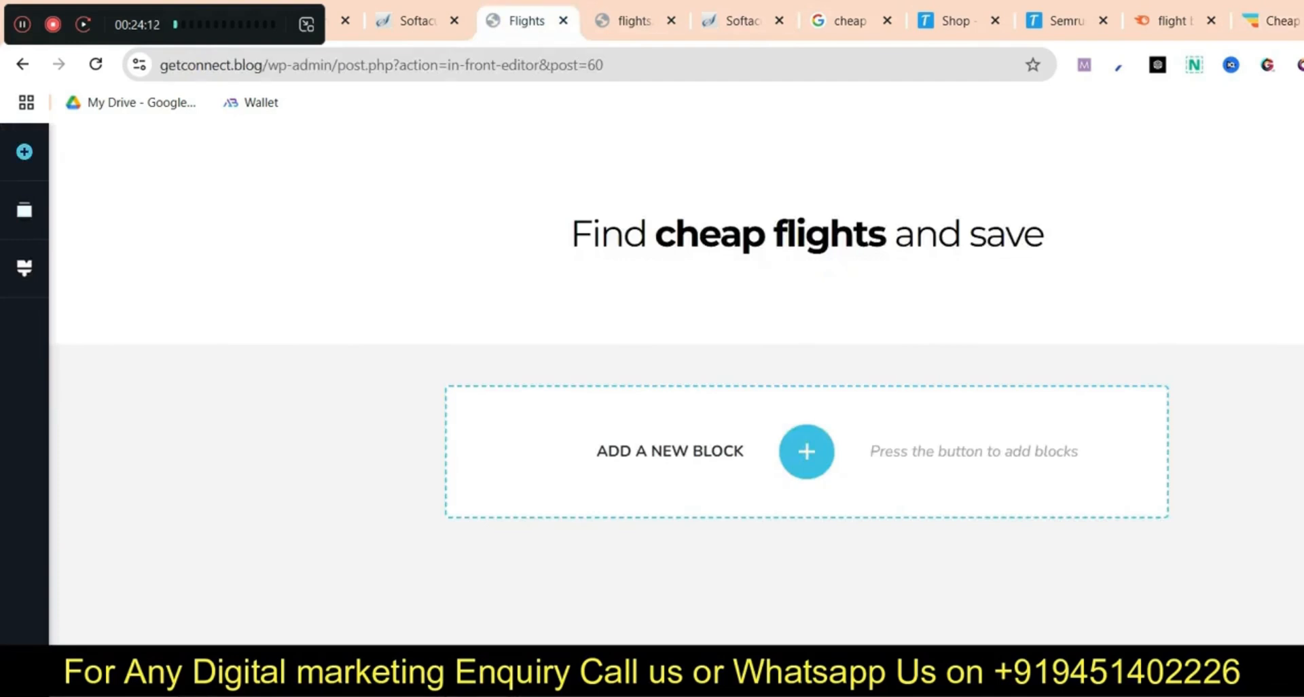
pyautogui.click(24, 152)
pyautogui.moveTo(122, 440); pyautogui.dragTo(882, 256)
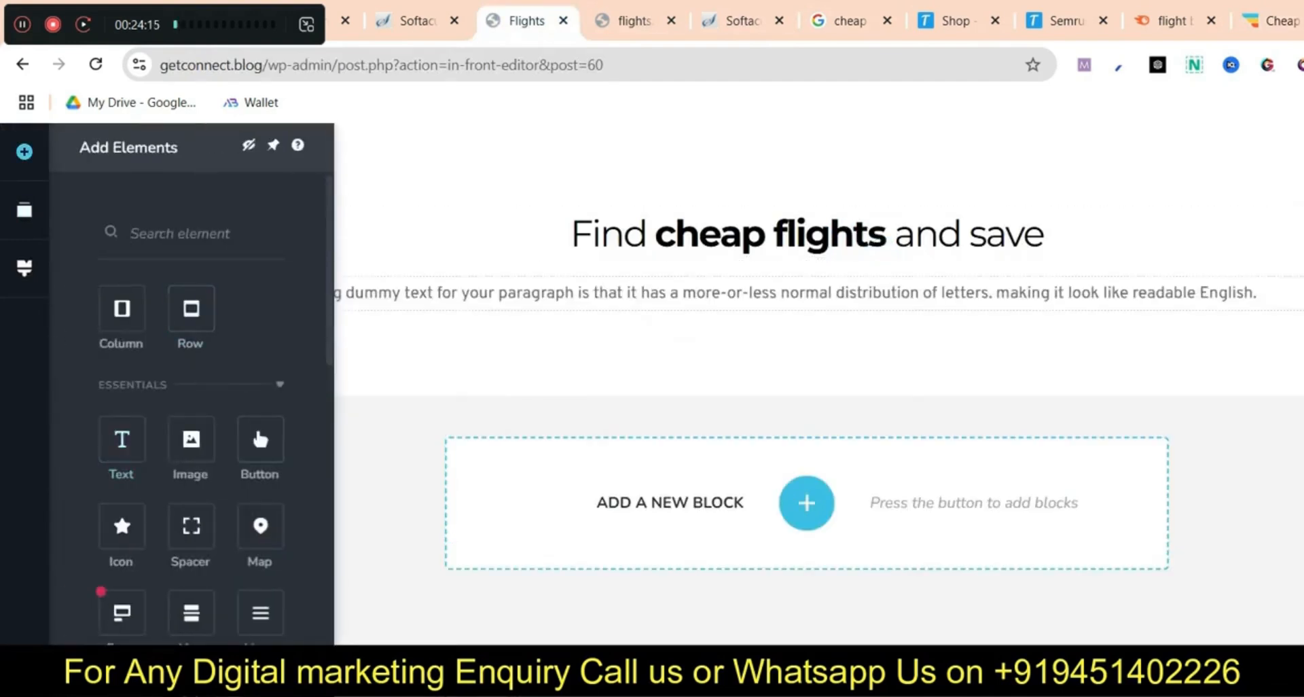
pyautogui.press('BackSpace')
pyautogui.tripleClick(487, 294)
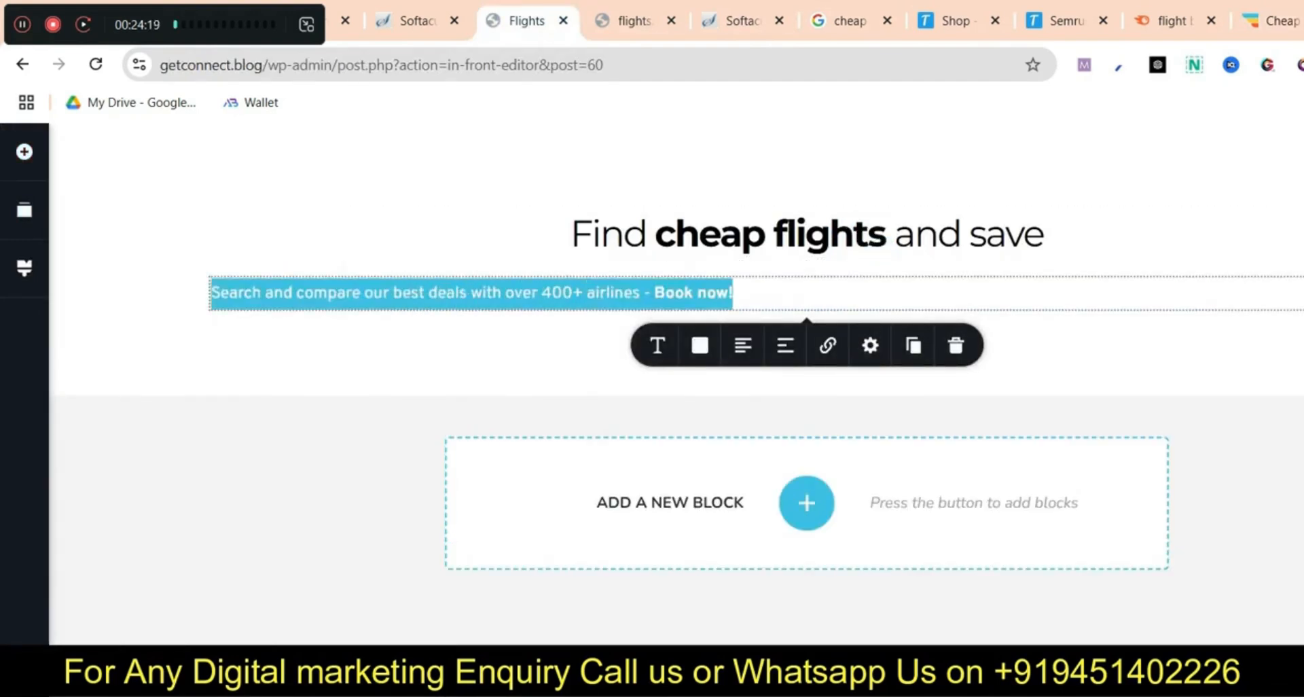
# Make the subtitle black, centred, with font size 21
pyautogui.click(699, 345)
pyautogui.moveTo(701, 567); pyautogui.dragTo(758, 581)
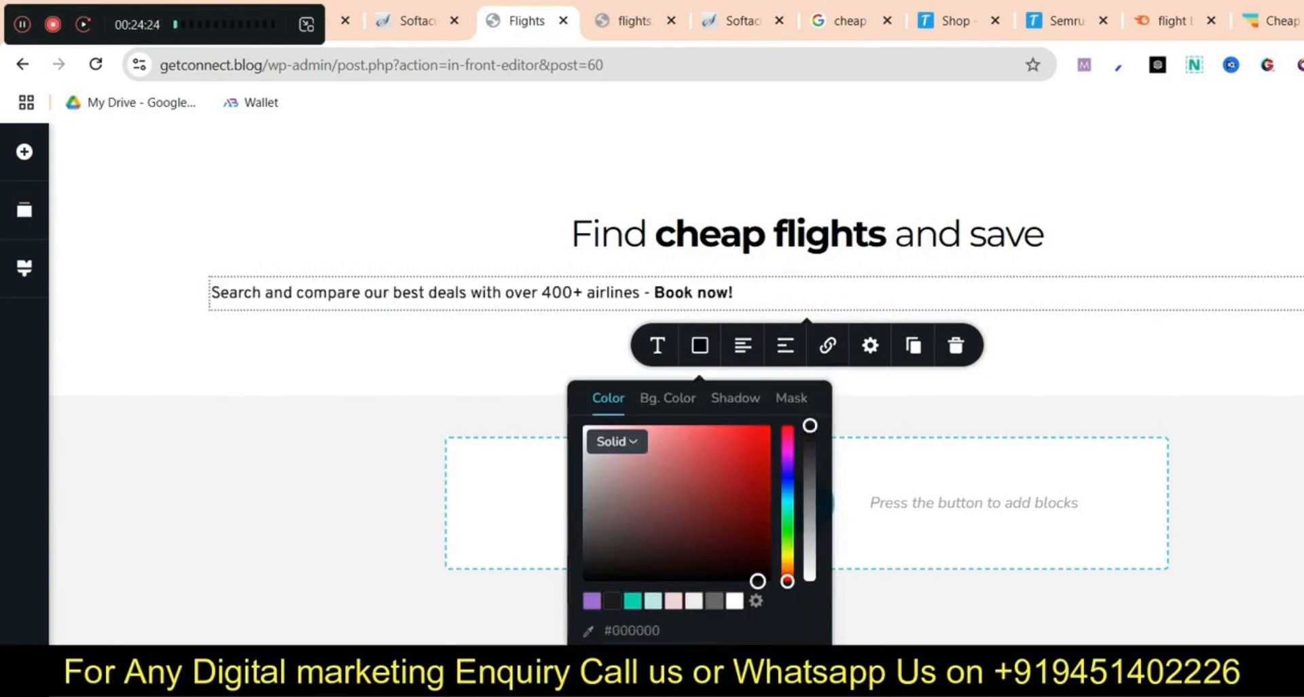
pyautogui.click(743, 345)
pyautogui.click(658, 345)
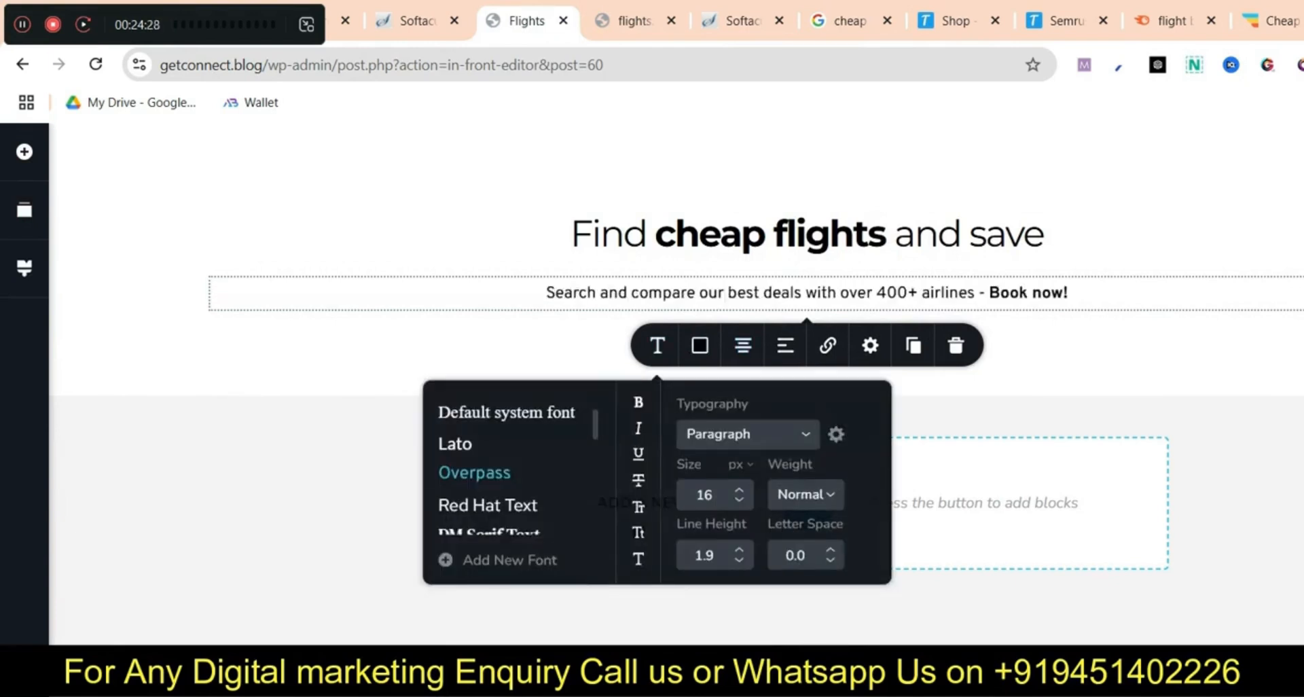
pyautogui.click(739, 489)
pyautogui.click(739, 490)
pyautogui.click(739, 489)
pyautogui.click(739, 490)
pyautogui.click(739, 490)
pyautogui.click(738, 490)
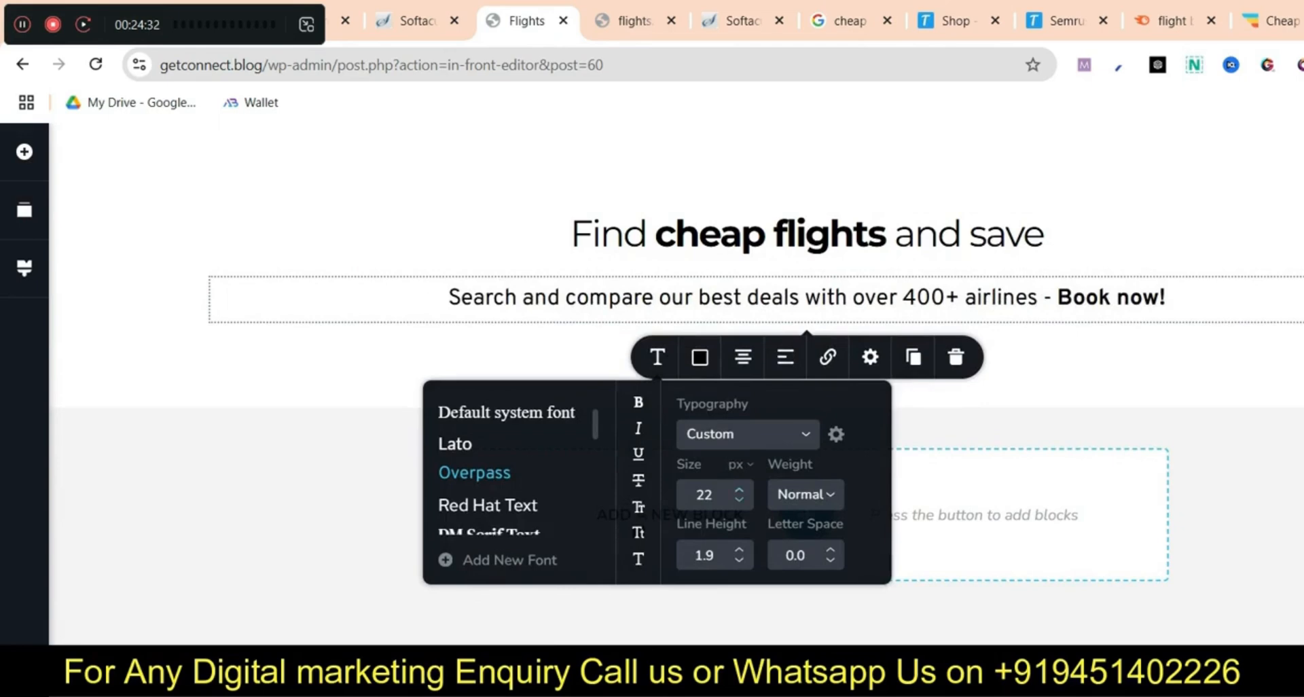
pyautogui.click(739, 500)
# Set the subtitle font to Montserrat and review the FlightHub page
pyautogui.scroll(1, 469, 451)
pyautogui.click(485, 436)
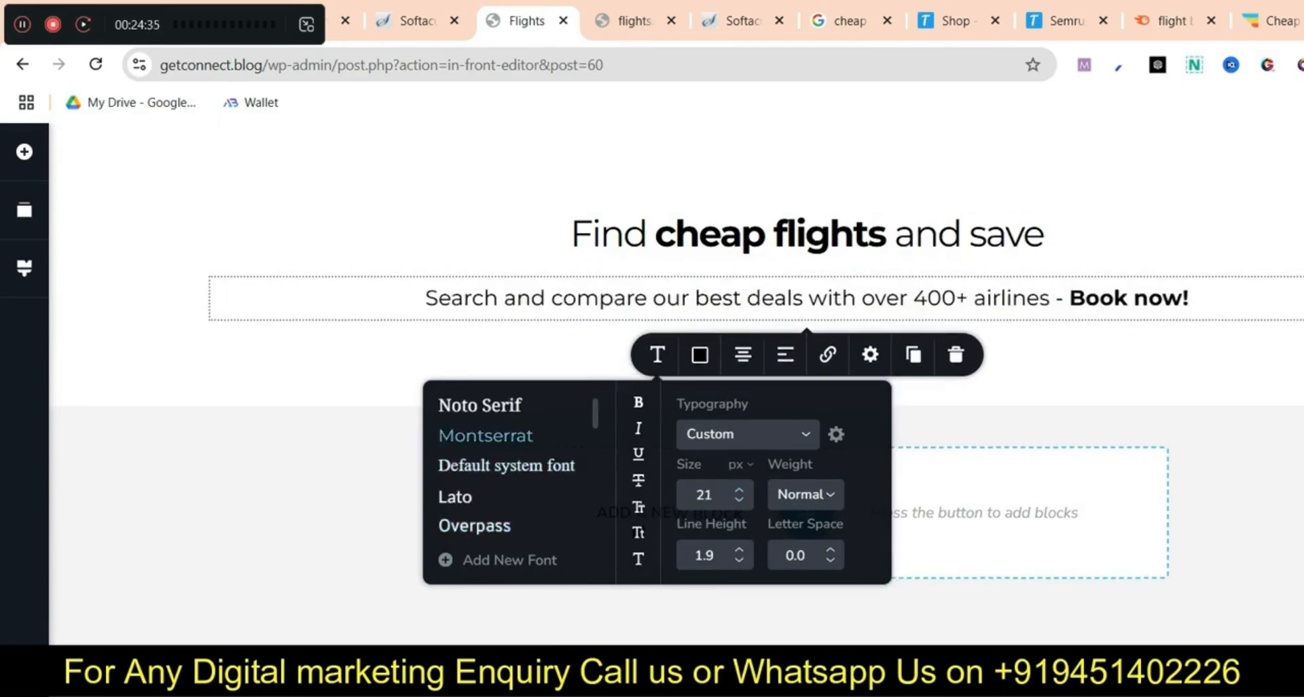
pyautogui.click(1053, 381)
pyautogui.click(1277, 21)
pyautogui.scroll(-5, 652, 383)
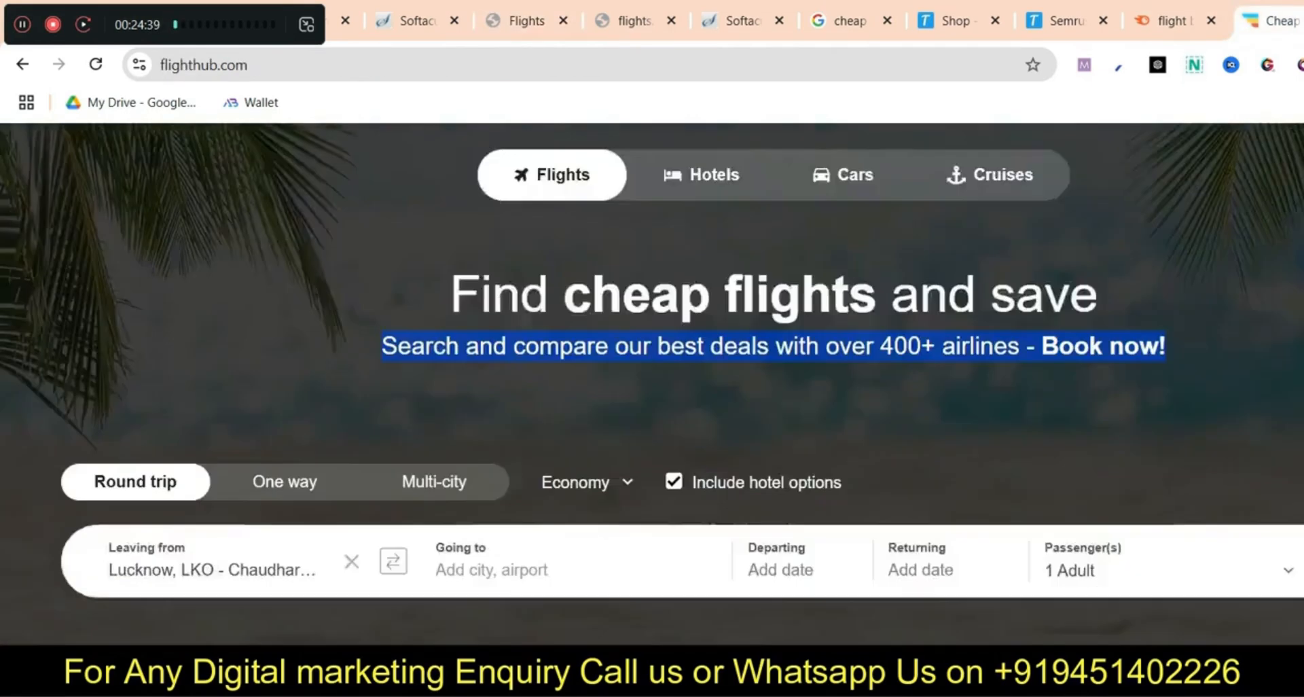
pyautogui.scroll(-6, 652, 383)
pyautogui.scroll(8, 652, 384)
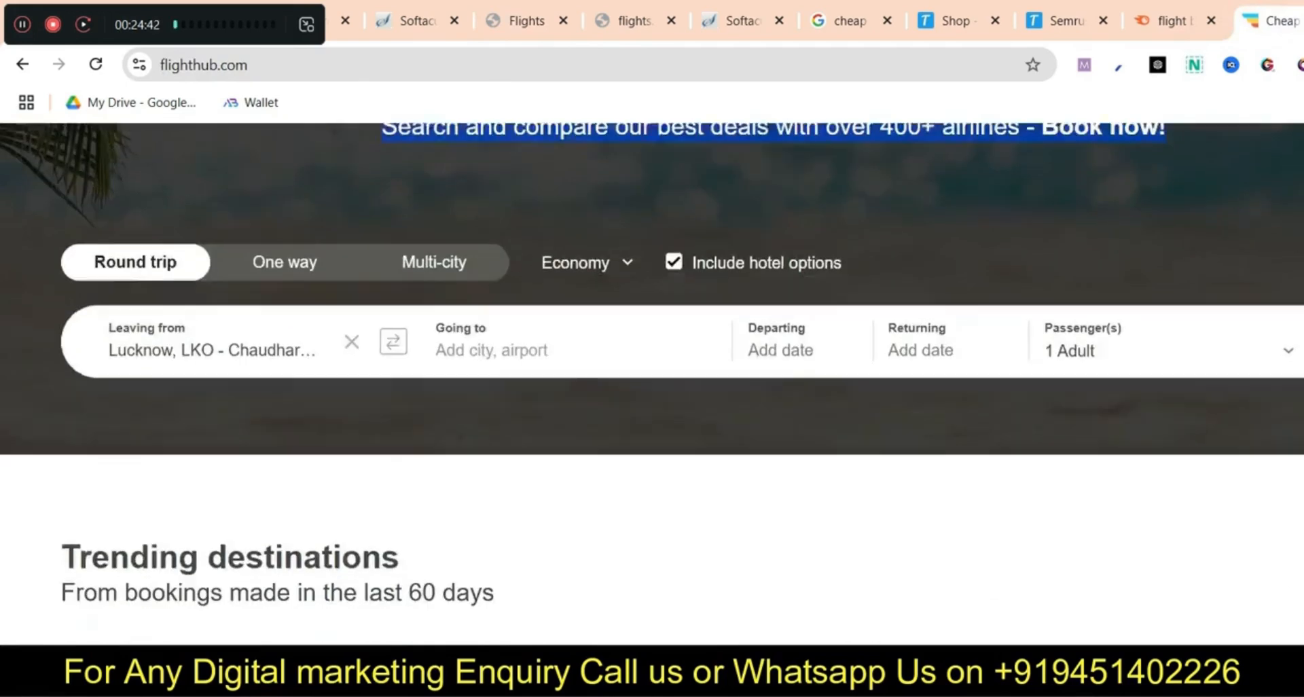
# In a new tab on chatgpt.com, send 'please create a overview for my flight website'
pyautogui.scroll(-11, 652, 384)
pyautogui.scroll(15, 652, 384)
pyautogui.click(849, 21)
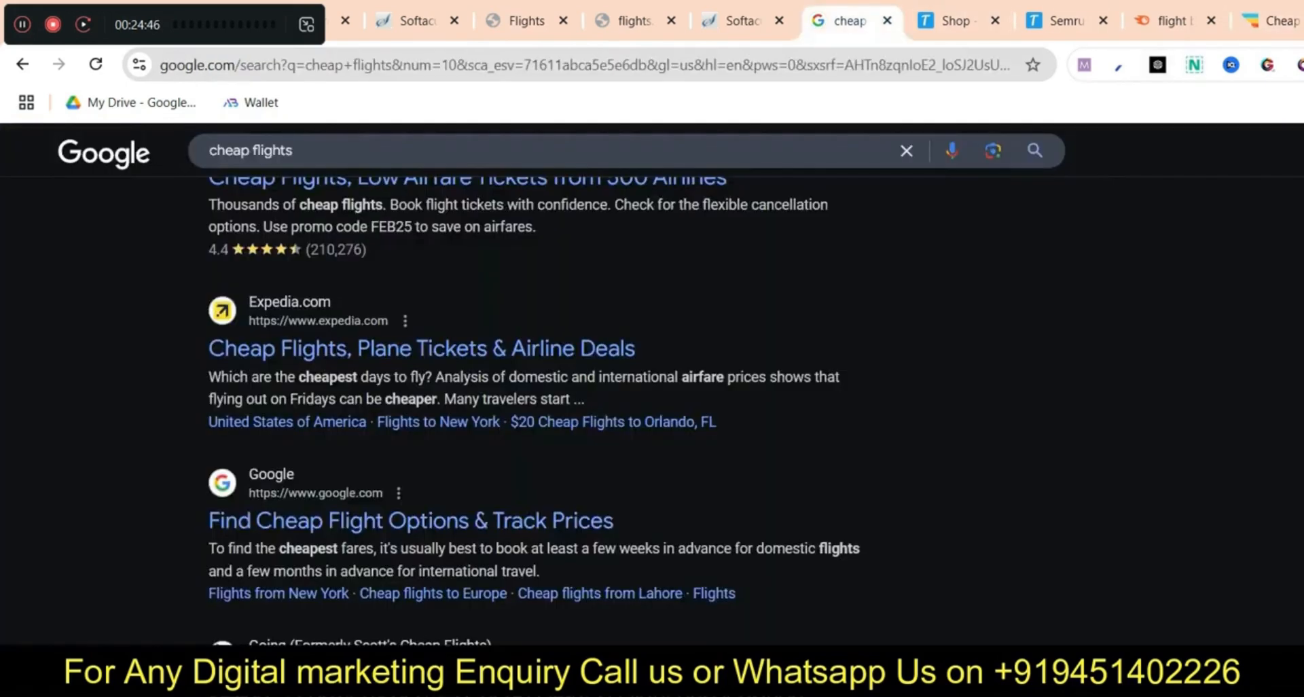
pyautogui.click(526, 21)
pyautogui.hotkey('ctrl', 't')
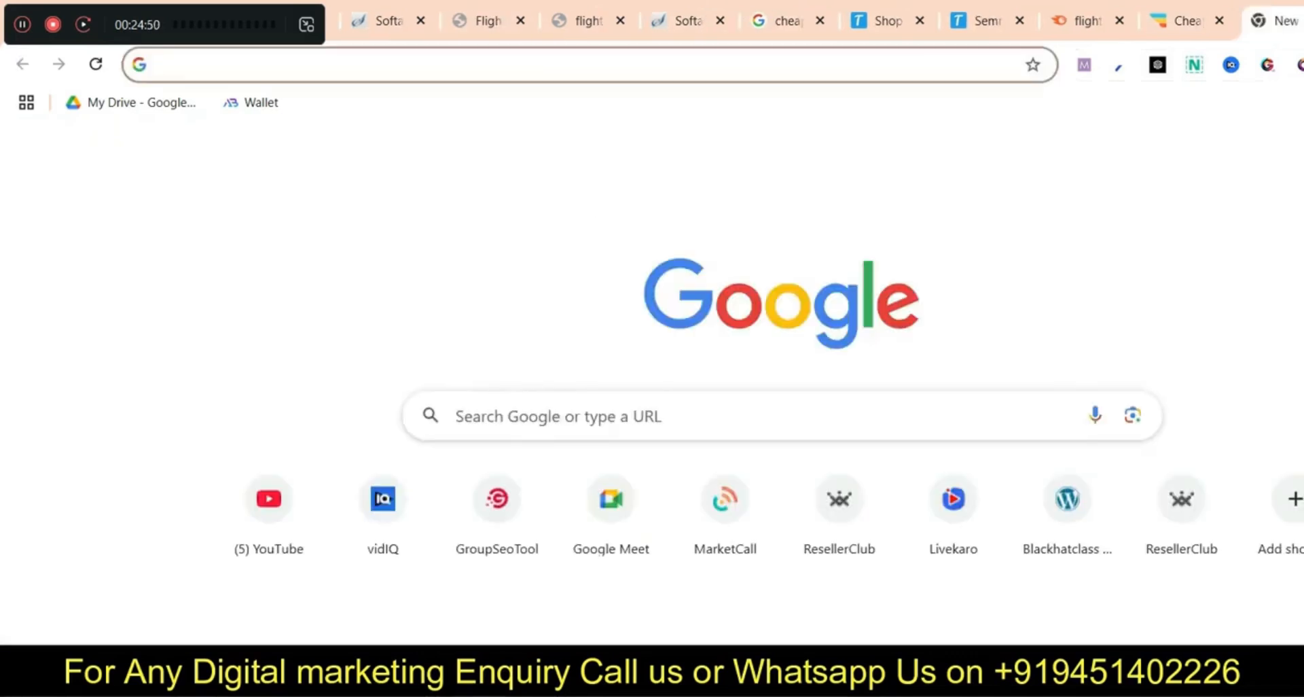
pyautogui.write('chatgpt.com')
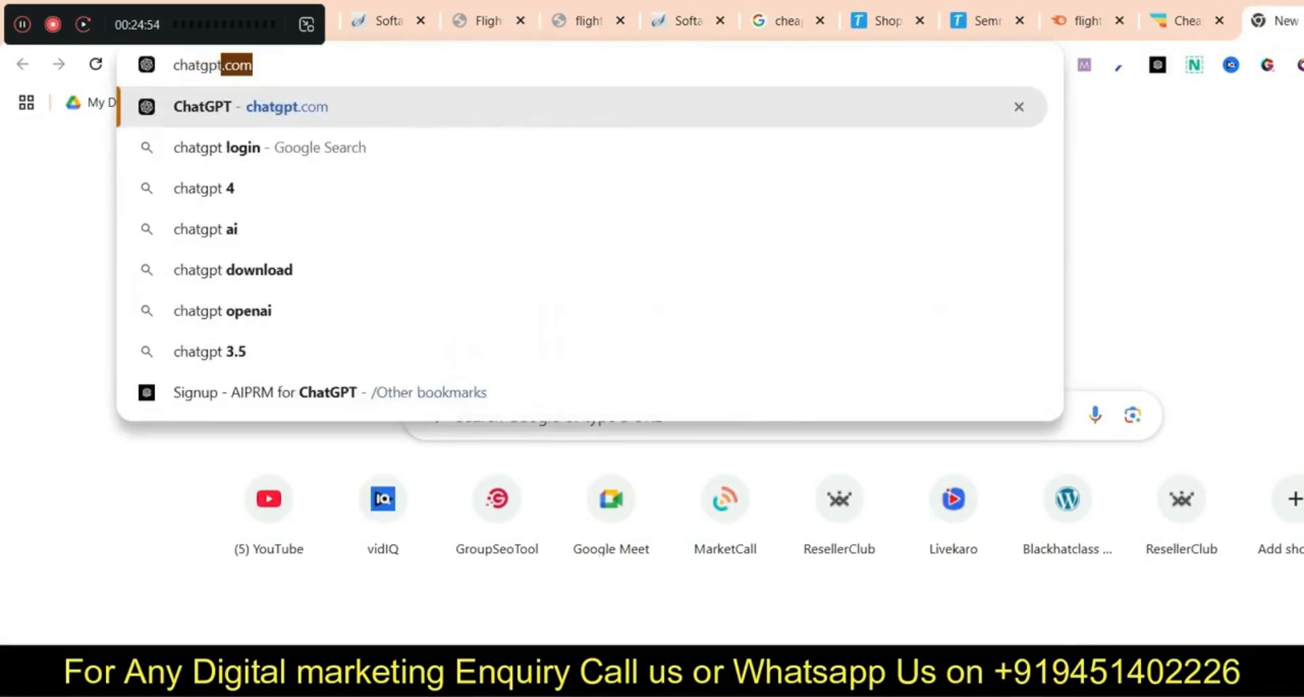
pyautogui.press('Return')
pyautogui.write('please cr')
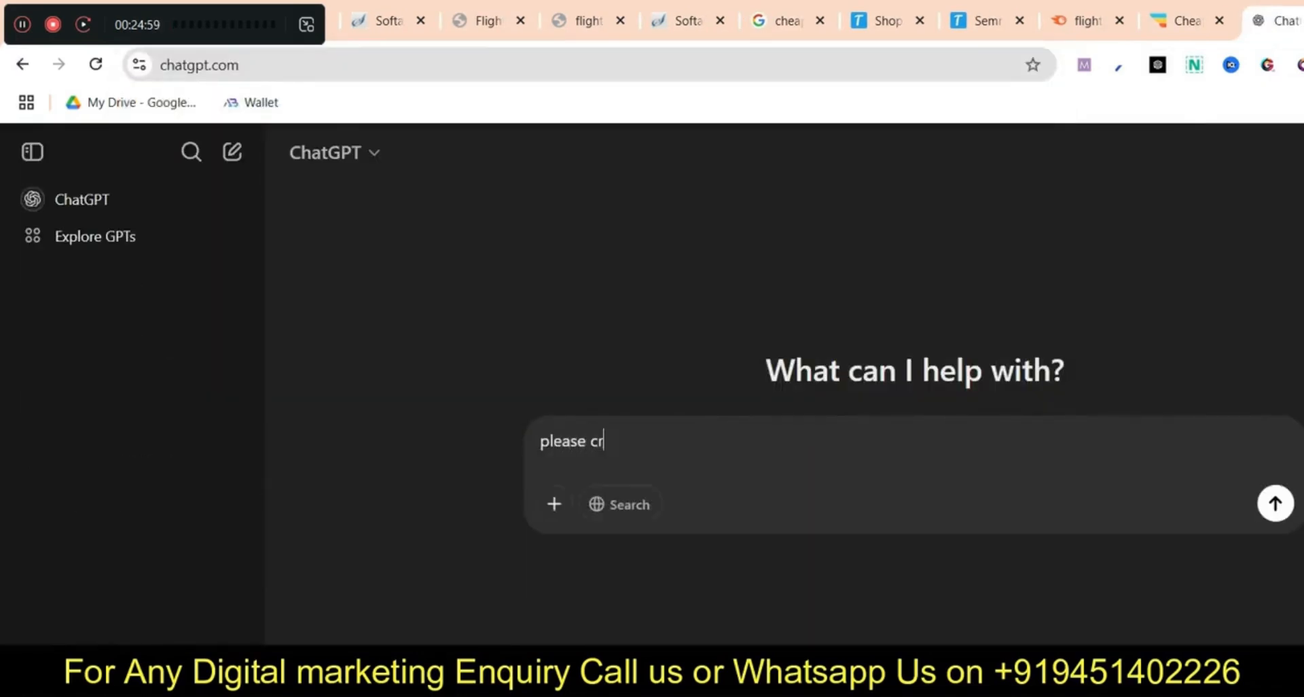
pyautogui.write('eate a overview for my flight website')
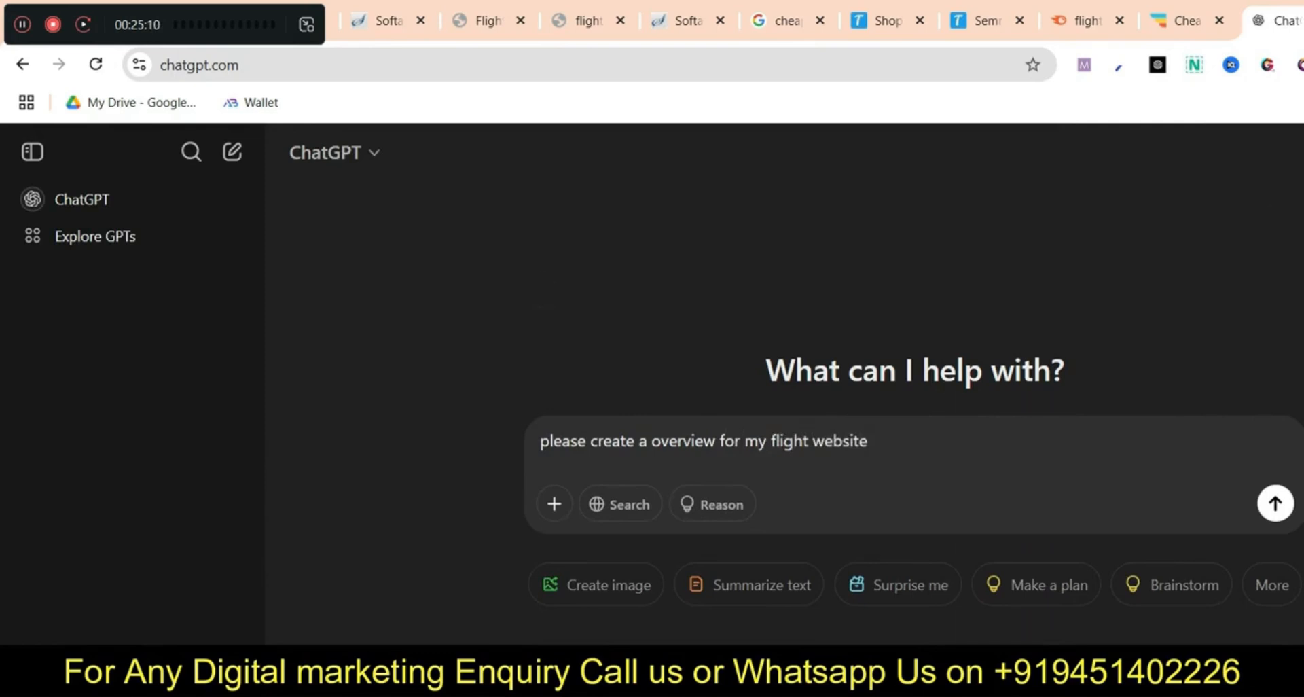
pyautogui.press('Return')
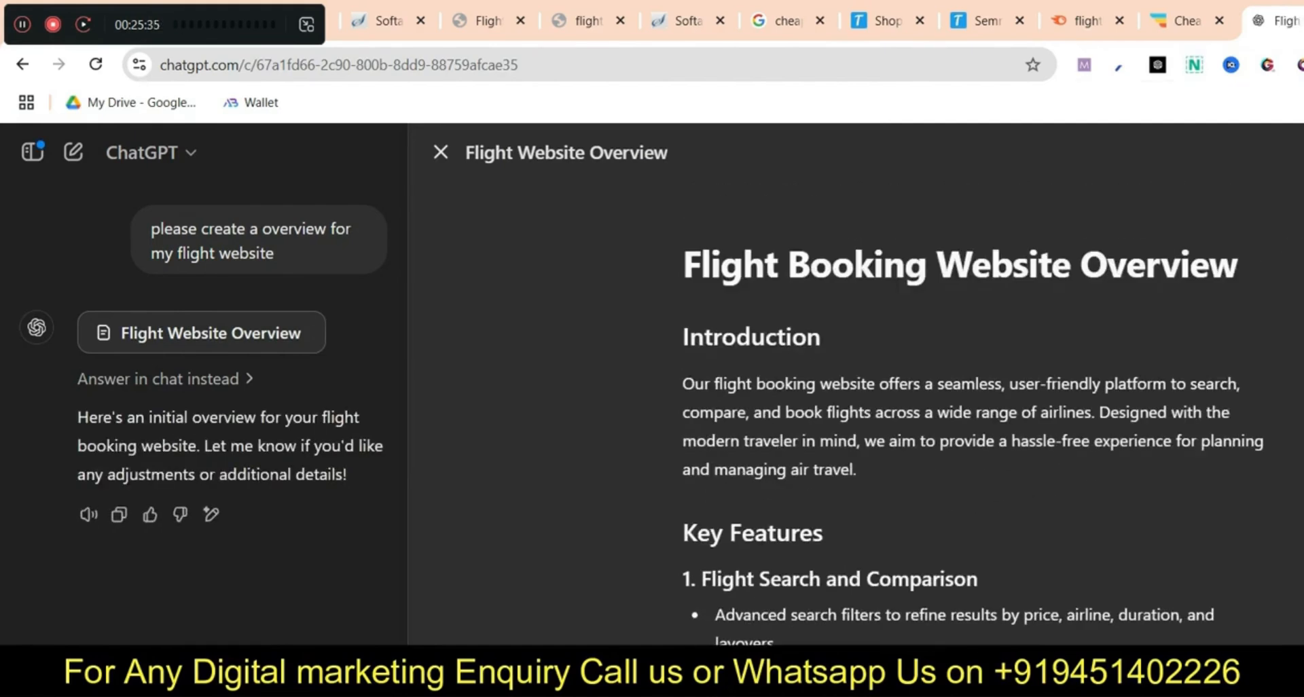
# Select and copy the Introduction paragraph of ChatGPT's overview
pyautogui.moveTo(682, 384); pyautogui.dragTo(824, 534)
pyautogui.click(859, 470)
pyautogui.moveTo(858, 470); pyautogui.dragTo(682, 384)
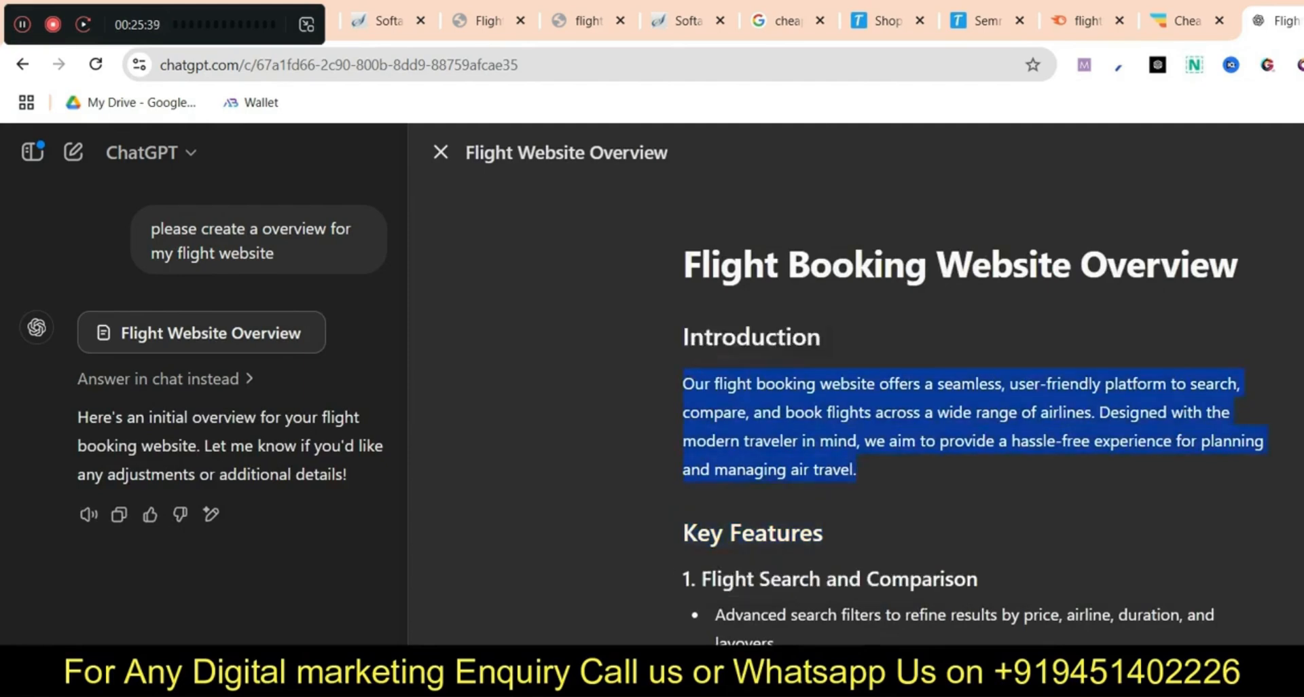
pyautogui.rightClick(801, 413)
pyautogui.click(865, 393)
pyautogui.click(588, 21)
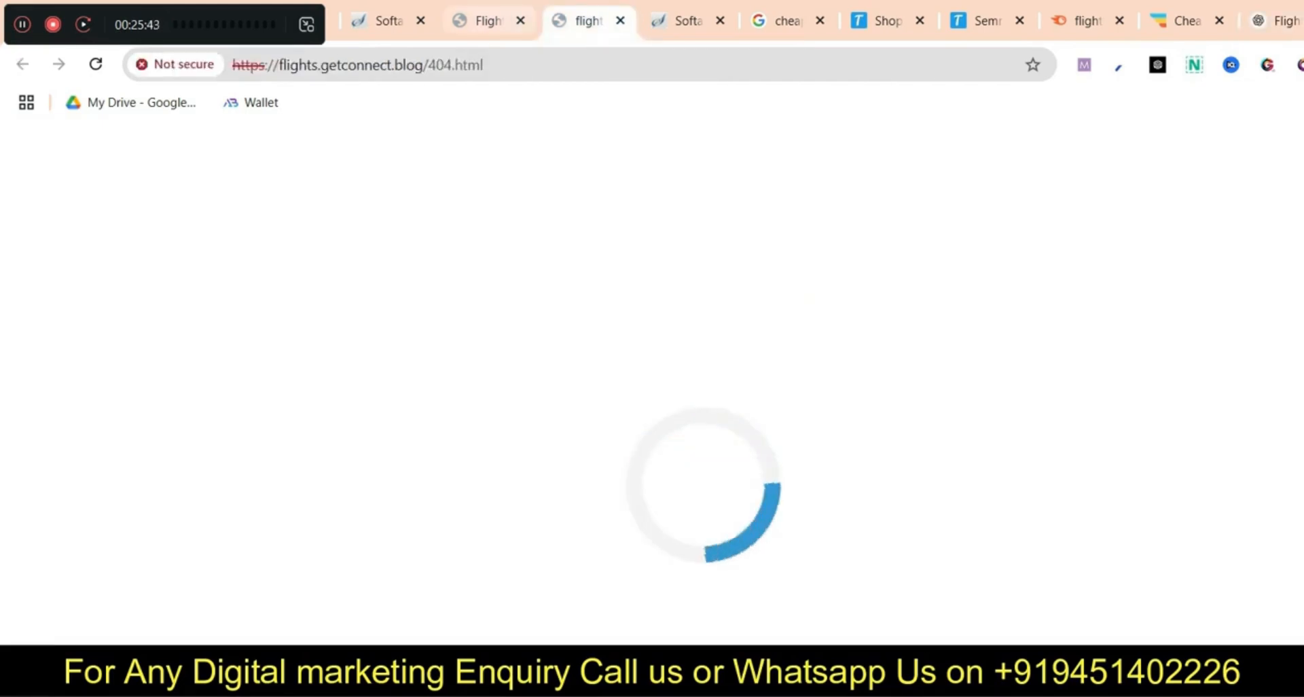
# Add a new empty block below the subtitle containing a placeholder Text element
pyautogui.click(489, 21)
pyautogui.click(807, 513)
pyautogui.click(523, 345)
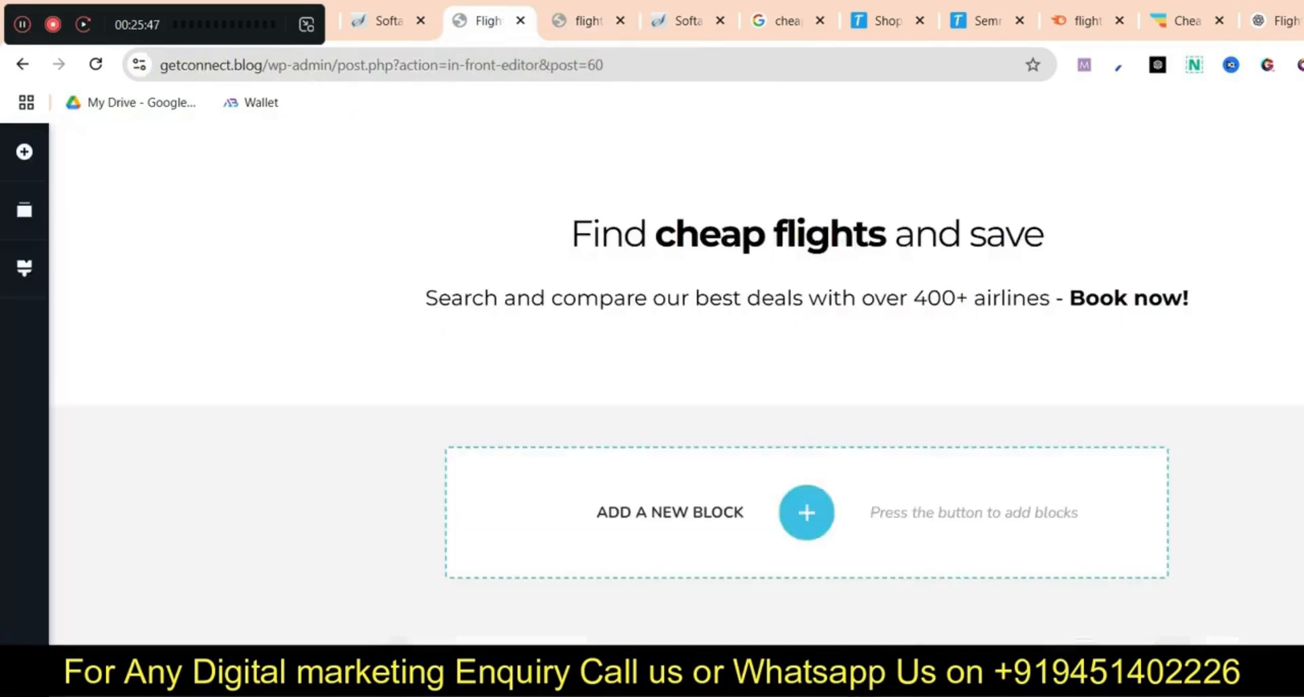
pyautogui.click(807, 512)
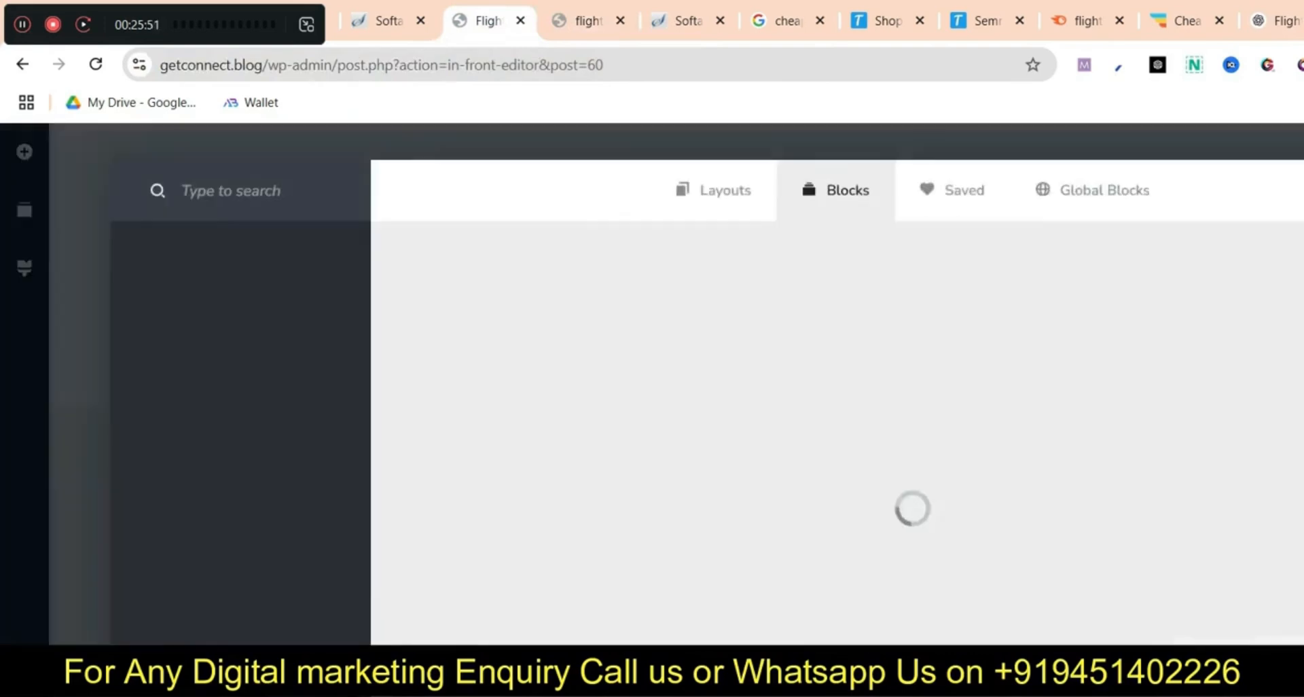
pyautogui.click(523, 345)
pyautogui.click(25, 151)
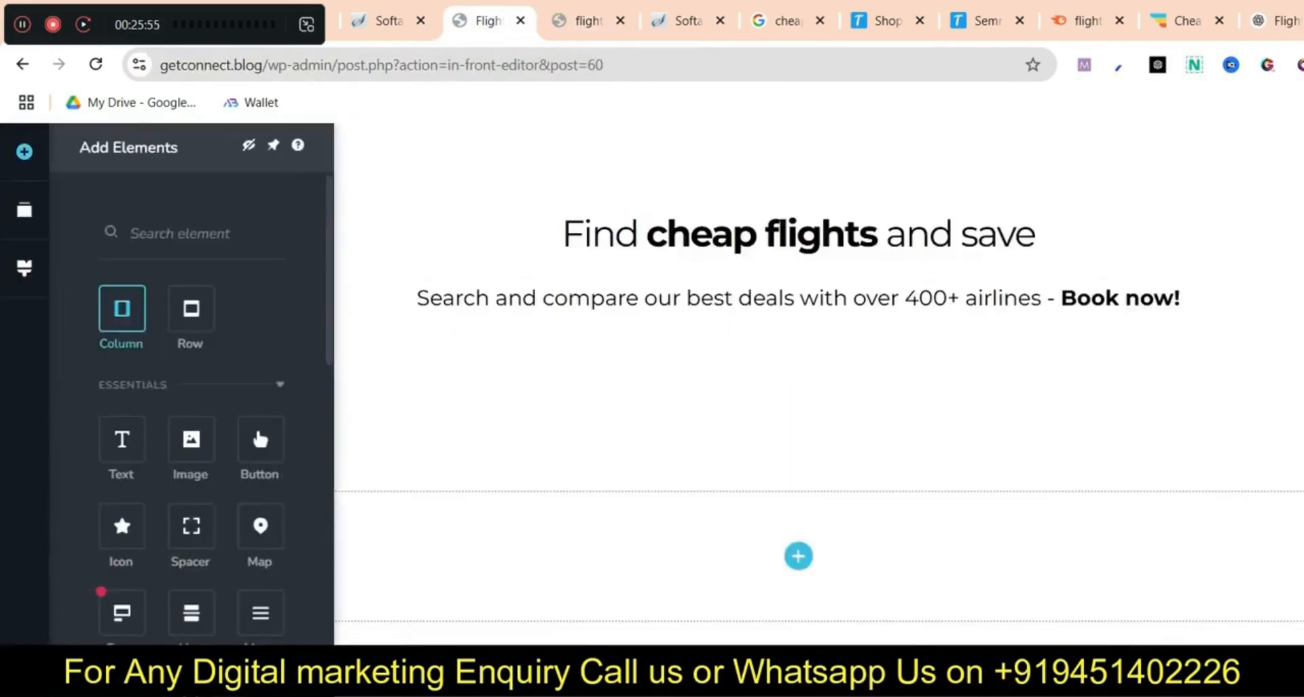
pyautogui.moveTo(121, 440); pyautogui.dragTo(655, 519)
# Share the entire screen in the meeting, then bring up the flighthub.com page
pyautogui.moveTo(157, 25); pyautogui.dragTo(320, 317)
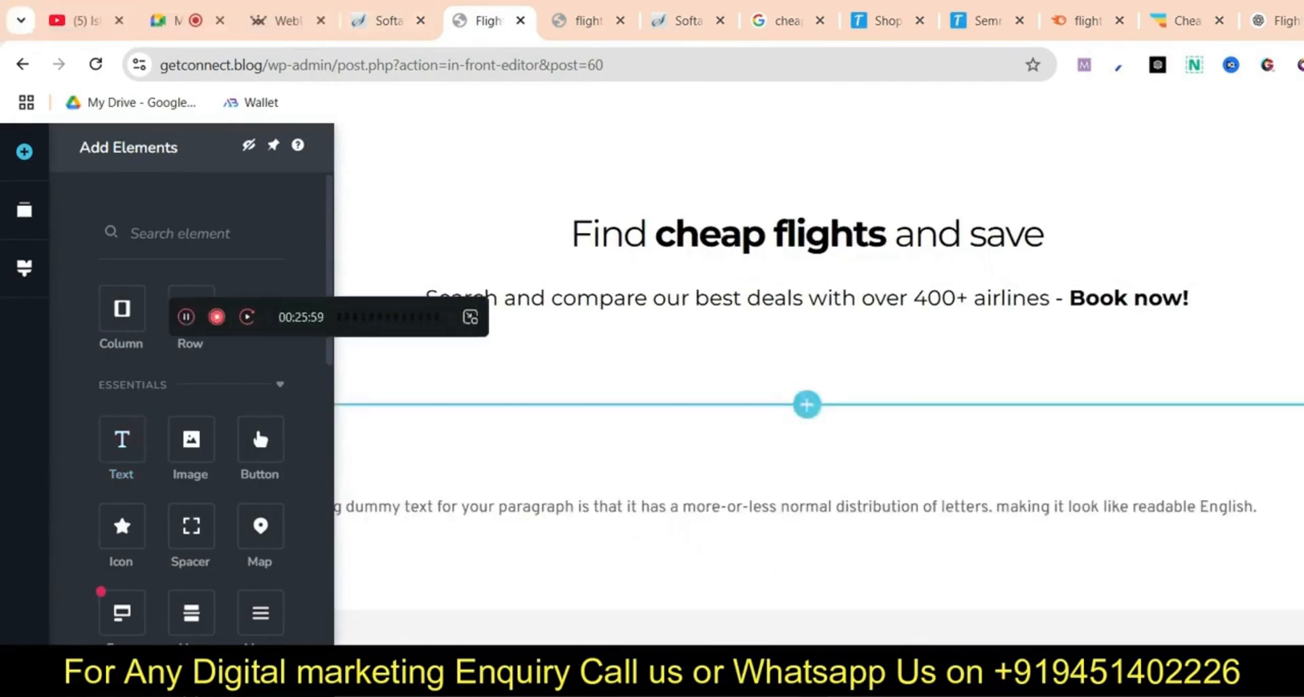
pyautogui.click(179, 20)
pyautogui.click(767, 689)
pyautogui.click(968, 183)
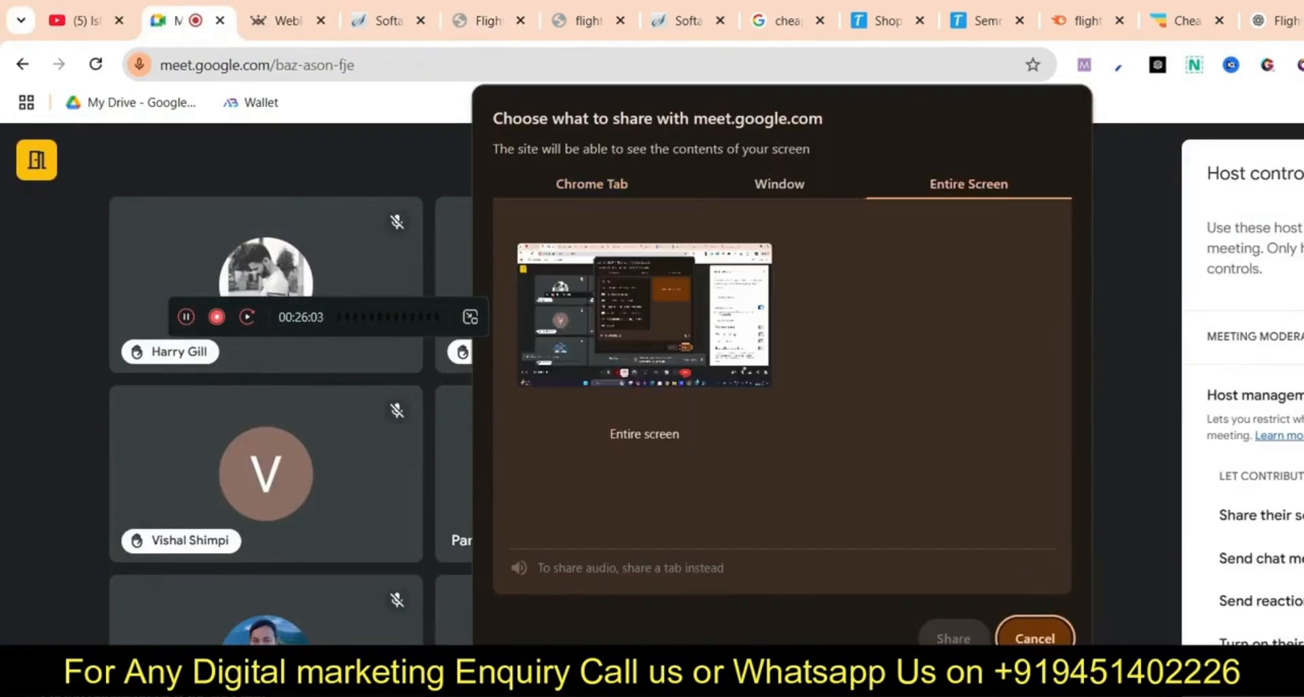
pyautogui.click(618, 292)
pyautogui.click(953, 639)
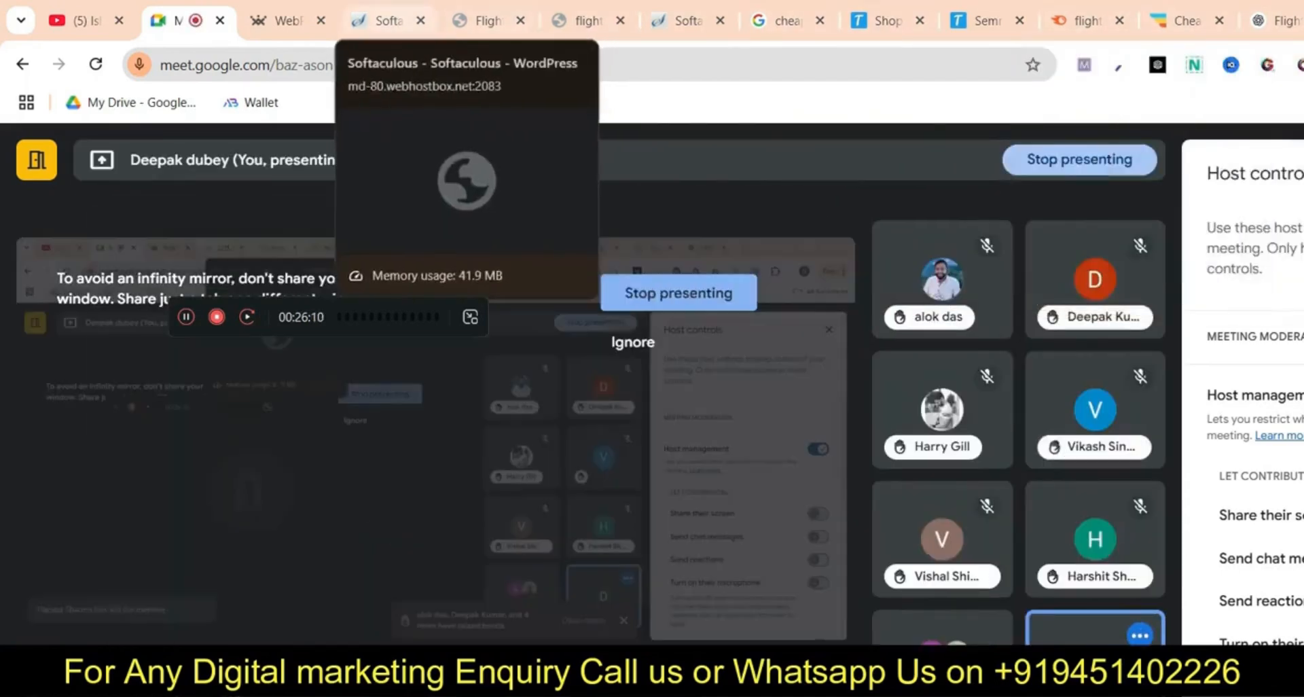
pyautogui.click(486, 21)
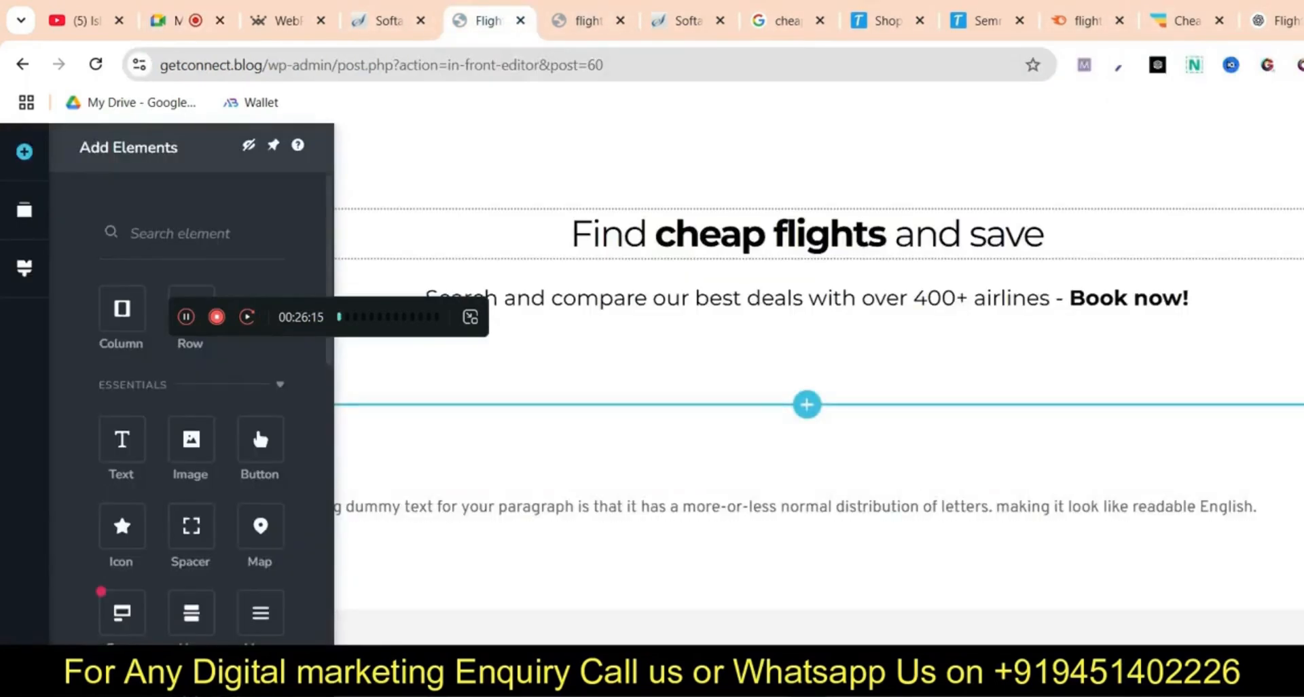
pyautogui.click(1188, 20)
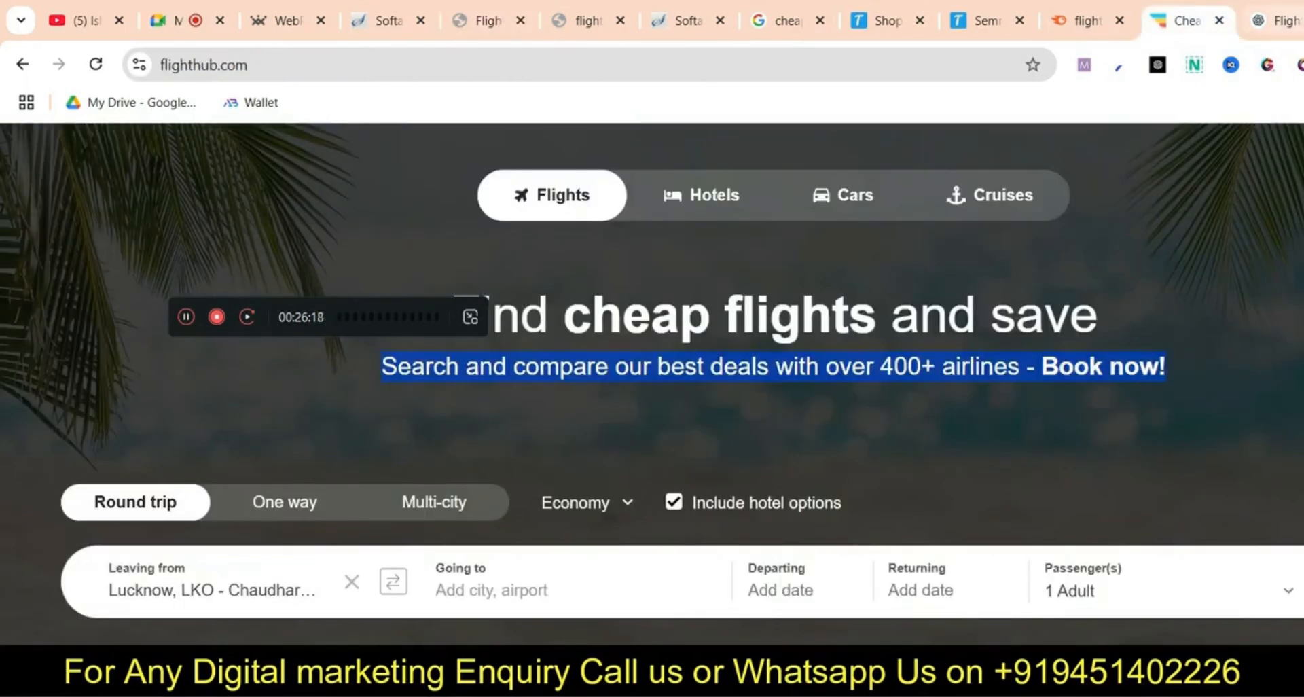
# Review ChatGPT's overview, then select the whole placeholder paragraph in Brizy
pyautogui.click(1277, 20)
pyautogui.scroll(-15, 951, 421)
pyautogui.scroll(15, 951, 421)
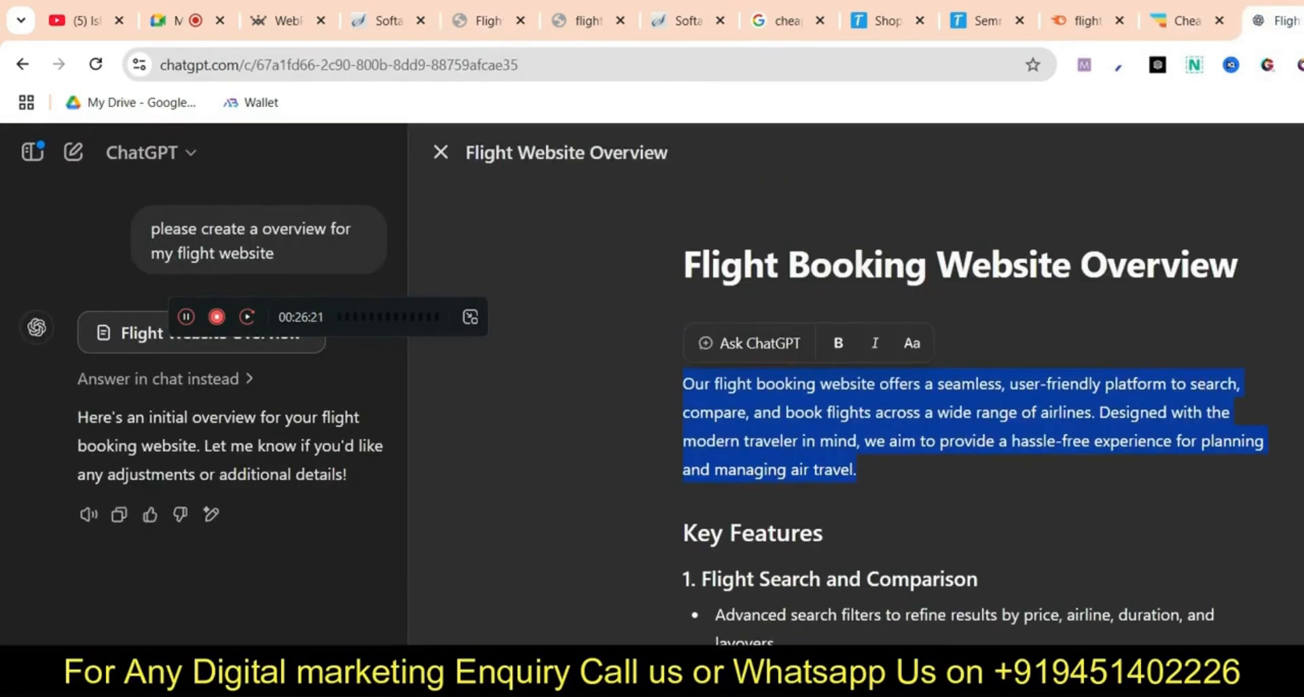
pyautogui.scroll(-10, 951, 421)
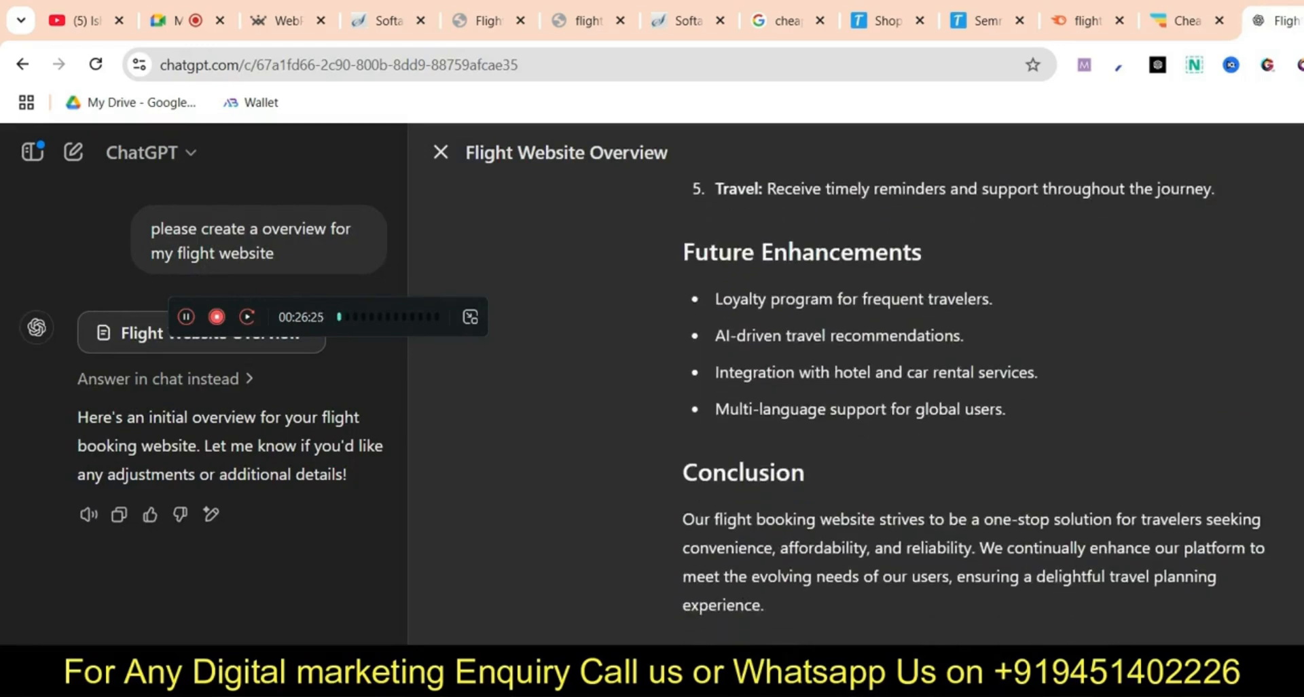
pyautogui.scroll(10, 951, 421)
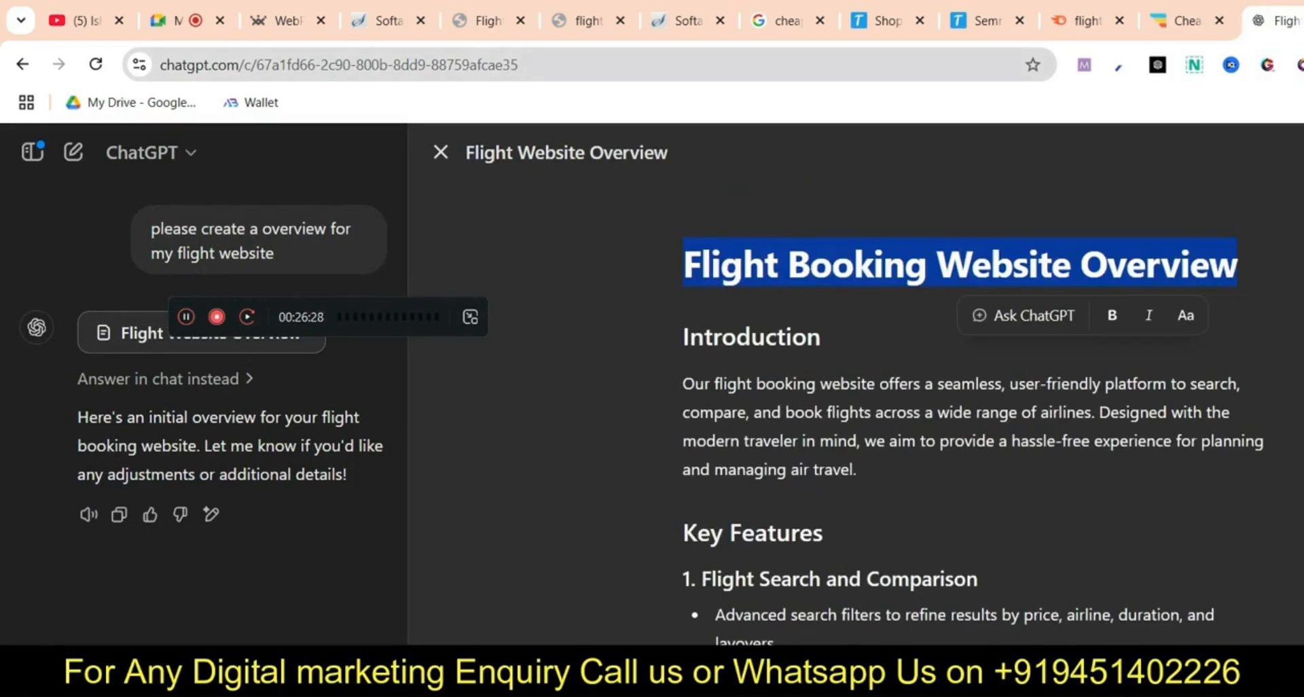
pyautogui.click(488, 20)
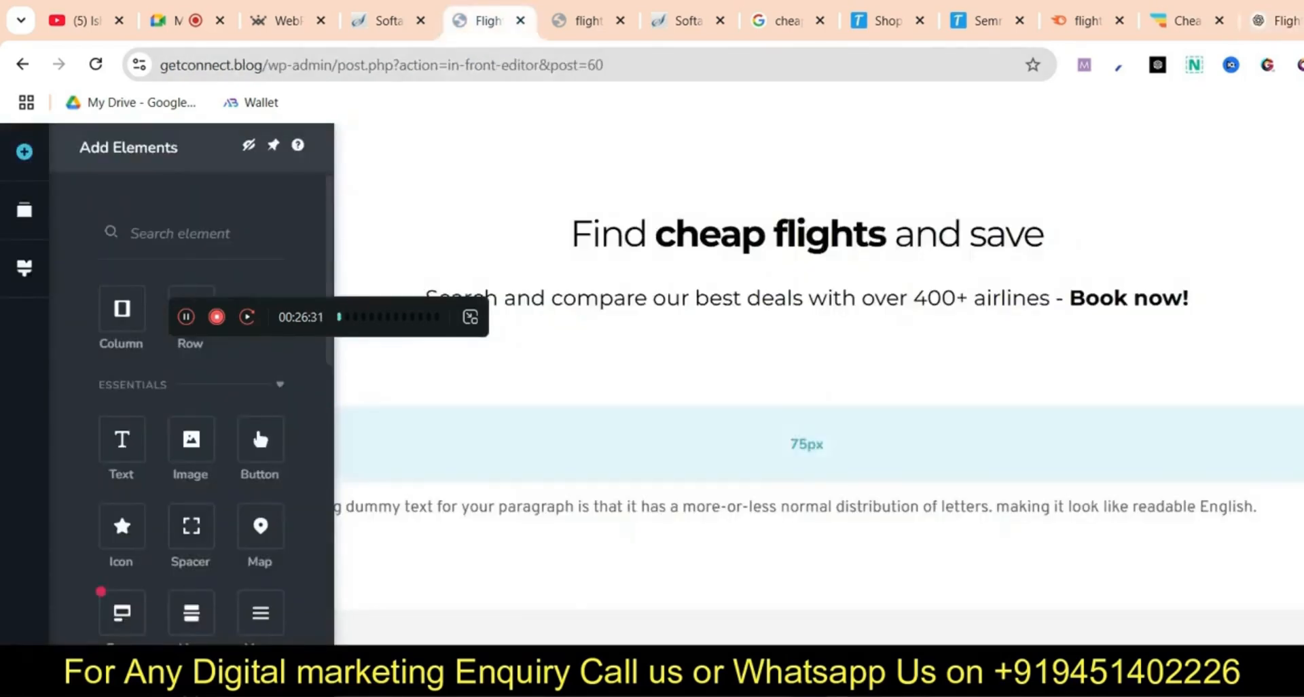
pyautogui.tripleClick(715, 506)
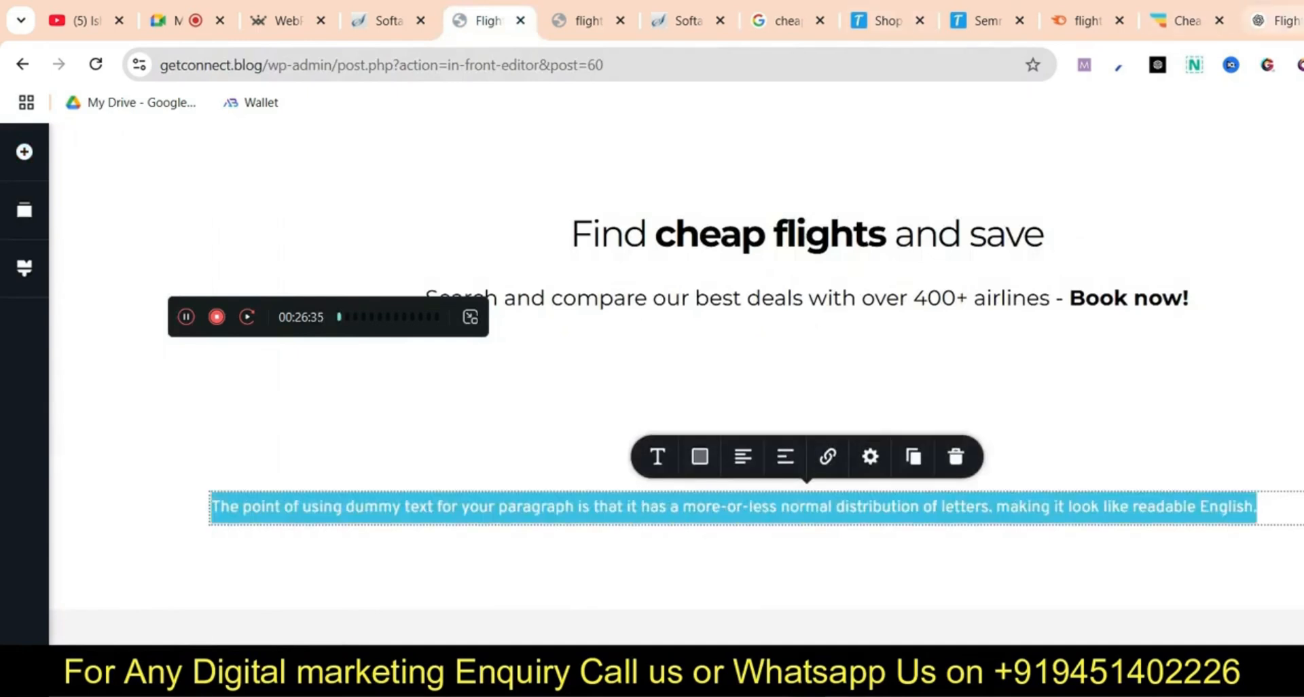
# Paste ChatGPT's Introduction paragraph over the placeholder and centre it
pyautogui.click(1286, 21)
pyautogui.moveTo(684, 384); pyautogui.dragTo(857, 470)
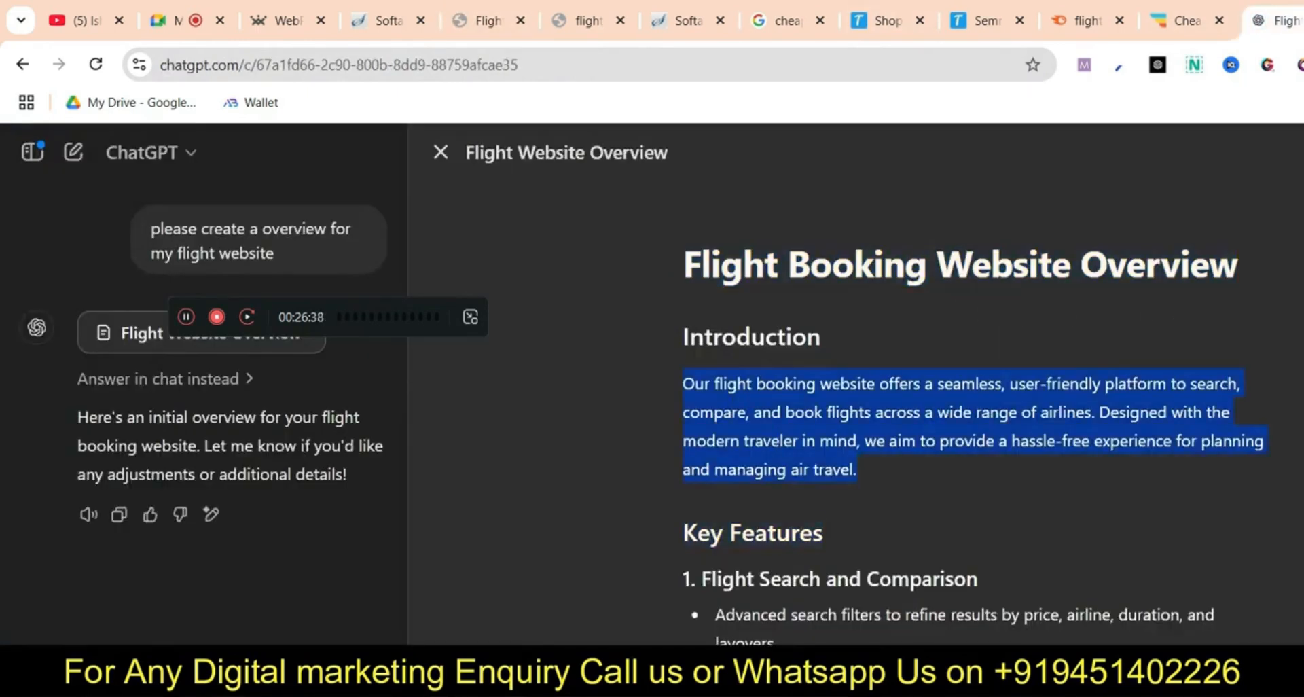
pyautogui.rightClick(775, 448)
pyautogui.click(832, 393)
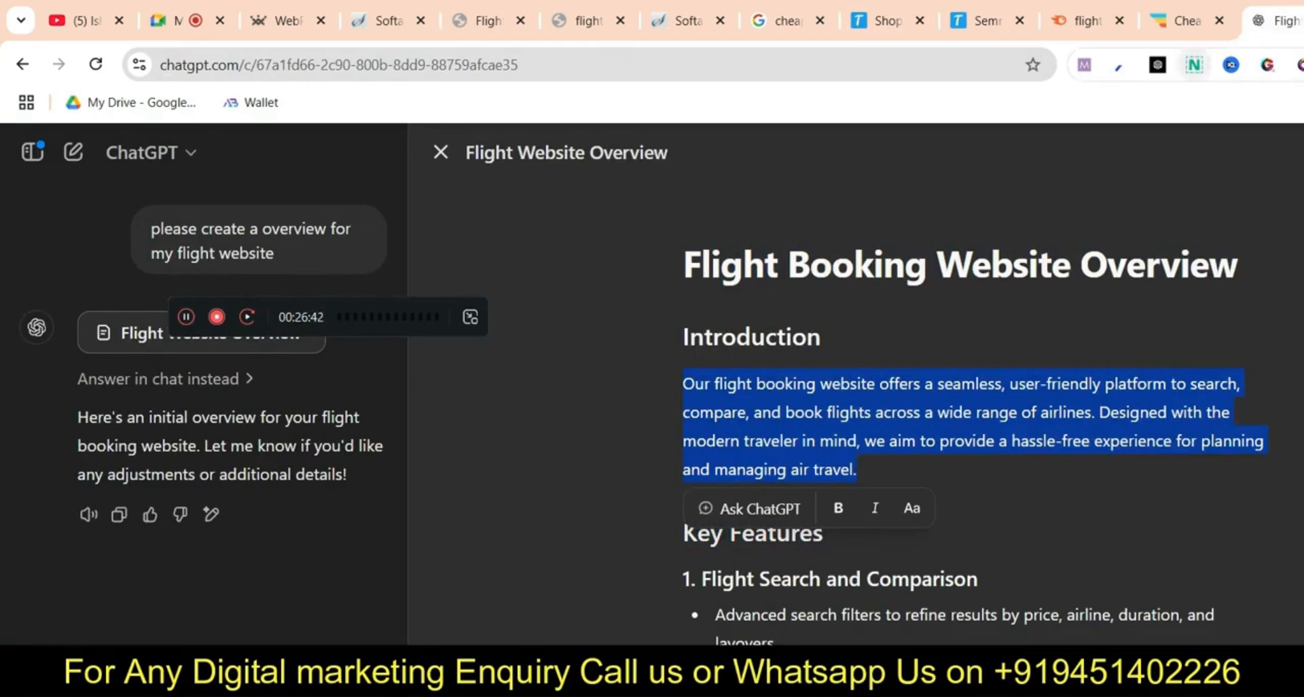
pyautogui.click(486, 20)
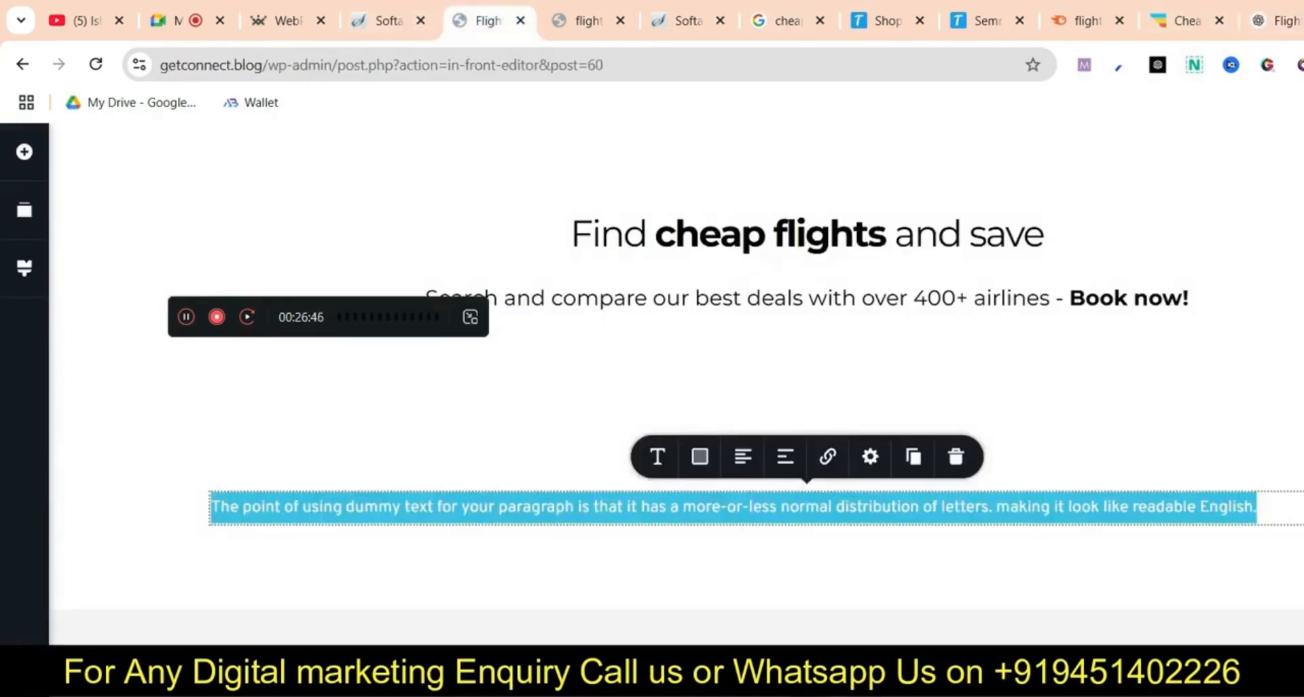
pyautogui.write('Our flight booking website offers a seamless, user-friendly platform to search, compare, and book flights across a wide range of airlines. Designed with the traveler in mind, we aim to provide a hassle-free experience for planning and managing air travel.')
pyautogui.click(734, 456)
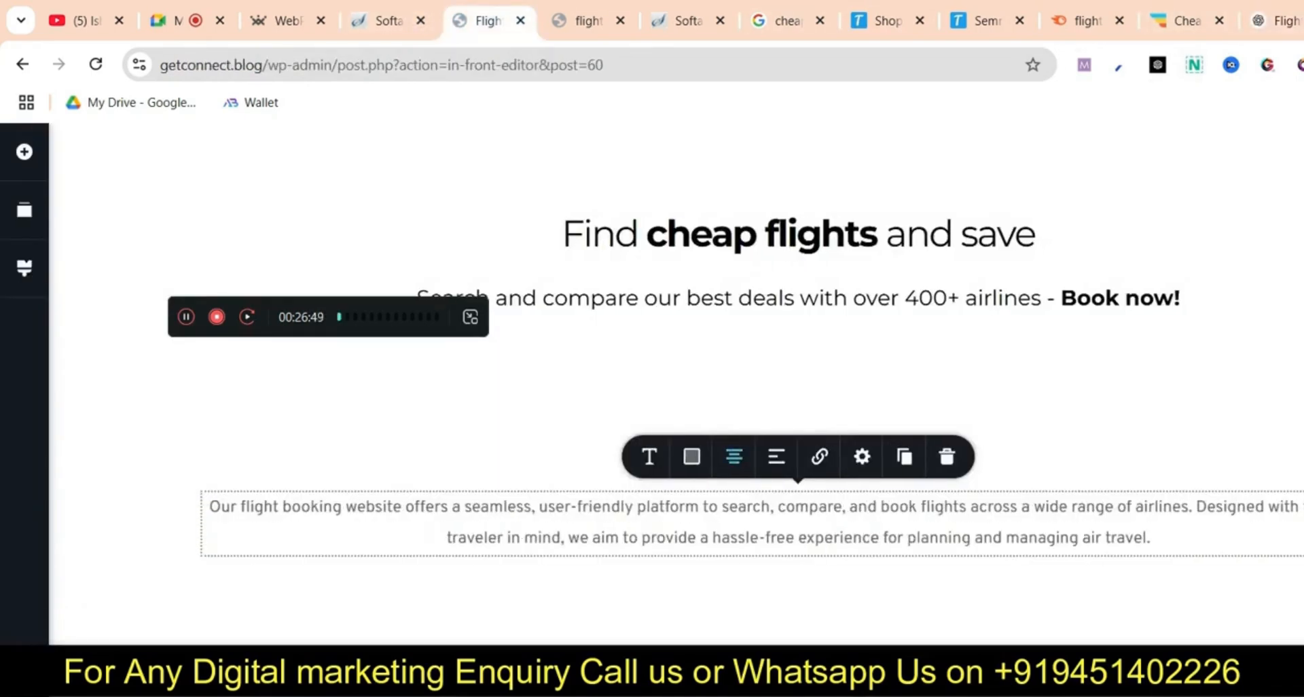
# Add a Text element above the paragraph styled as Heading 2 in Montserrat
pyautogui.click(24, 152)
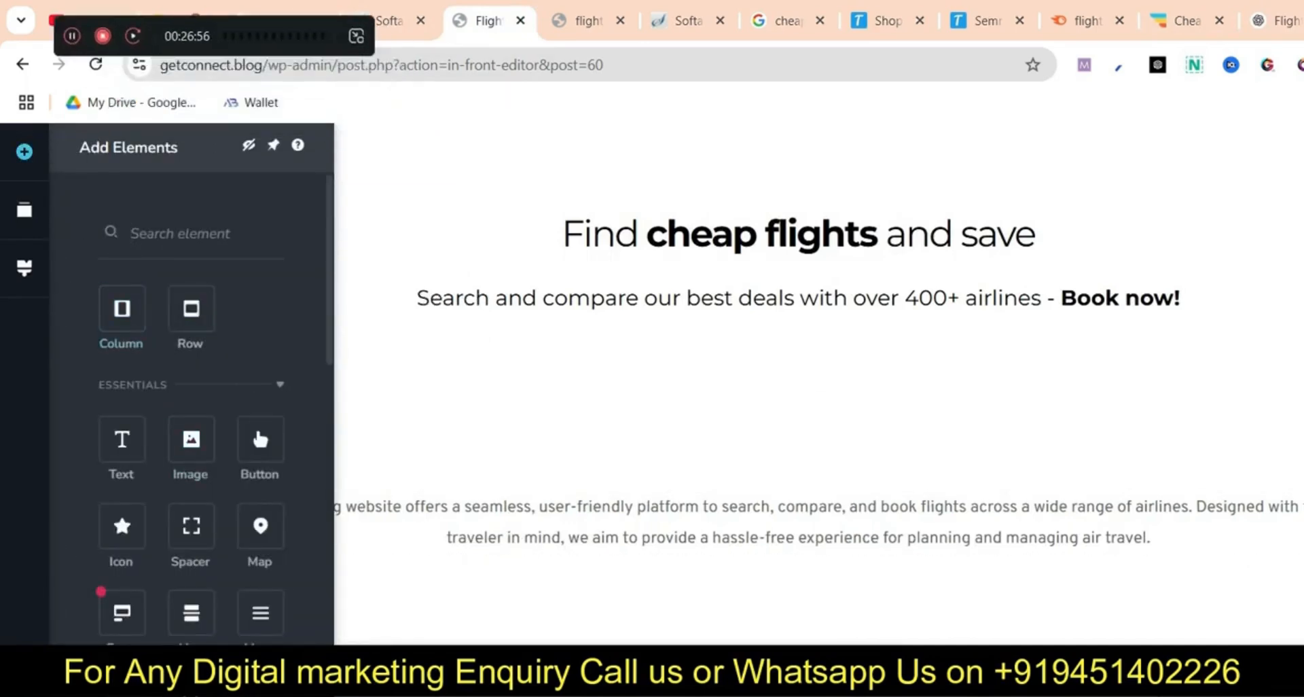
pyautogui.moveTo(122, 441); pyautogui.dragTo(855, 485)
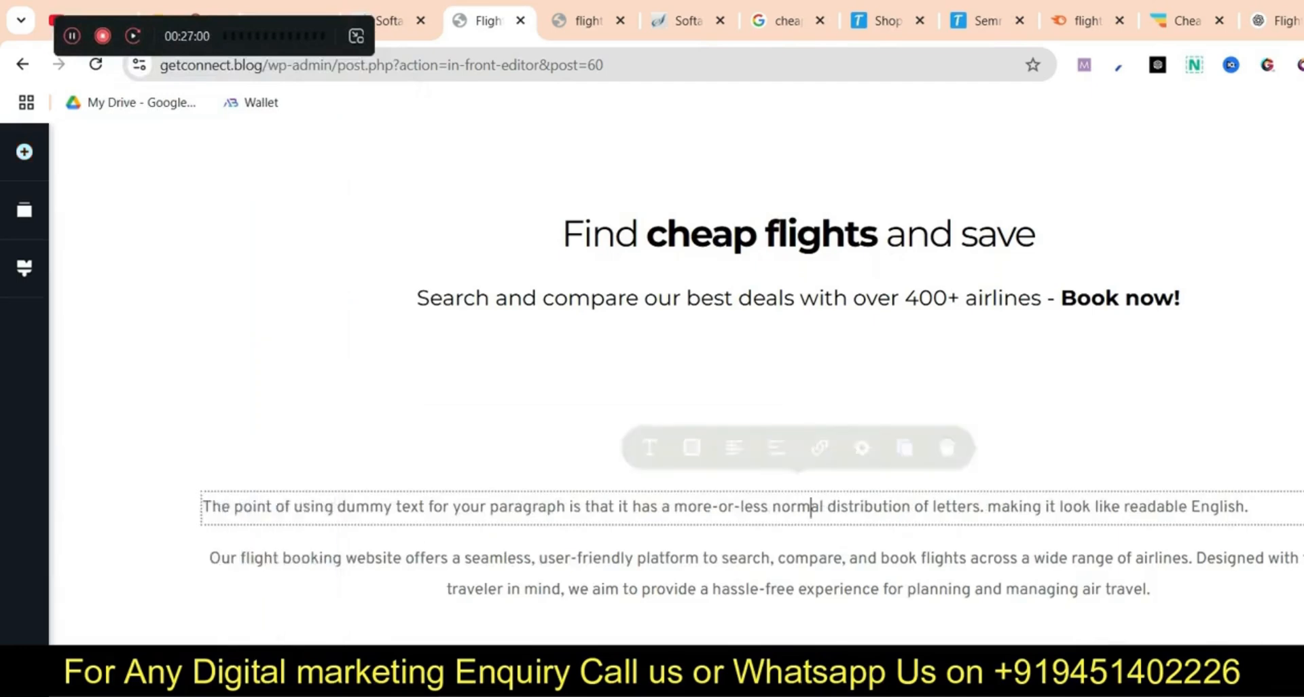
pyautogui.tripleClick(736, 507)
pyautogui.click(650, 456)
pyautogui.click(739, 271)
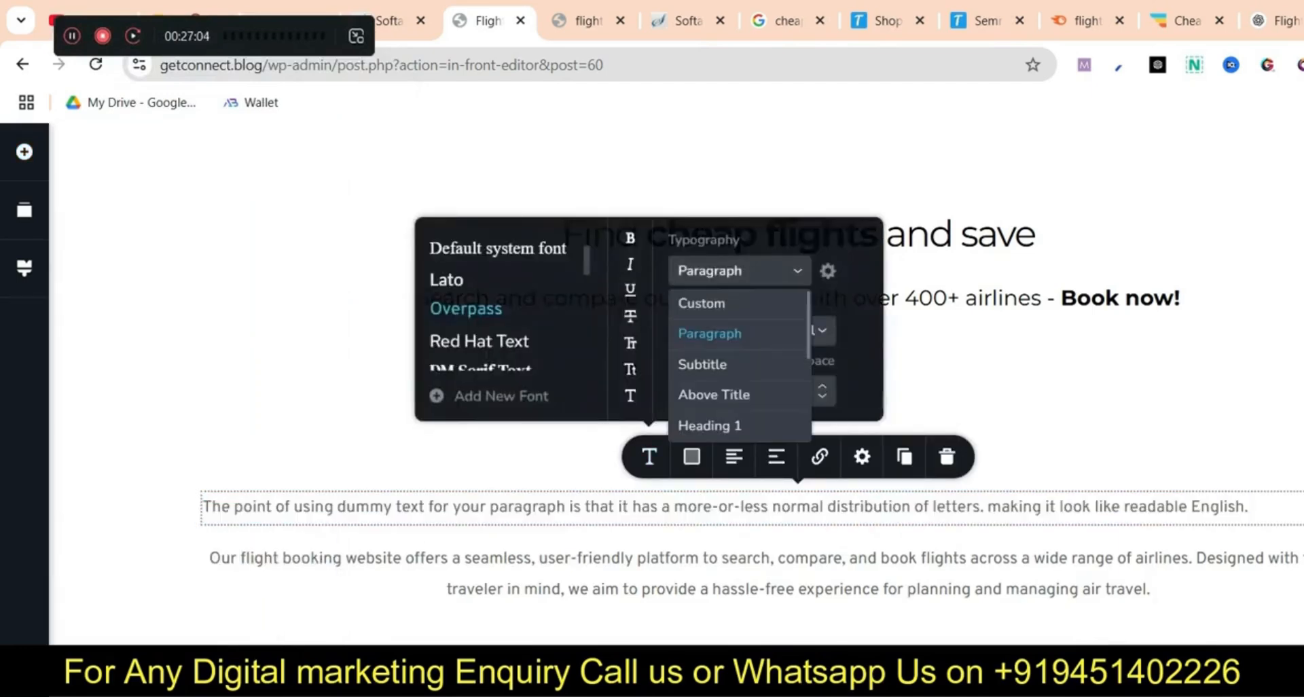
pyautogui.scroll(-1, 713, 393)
pyautogui.click(711, 354)
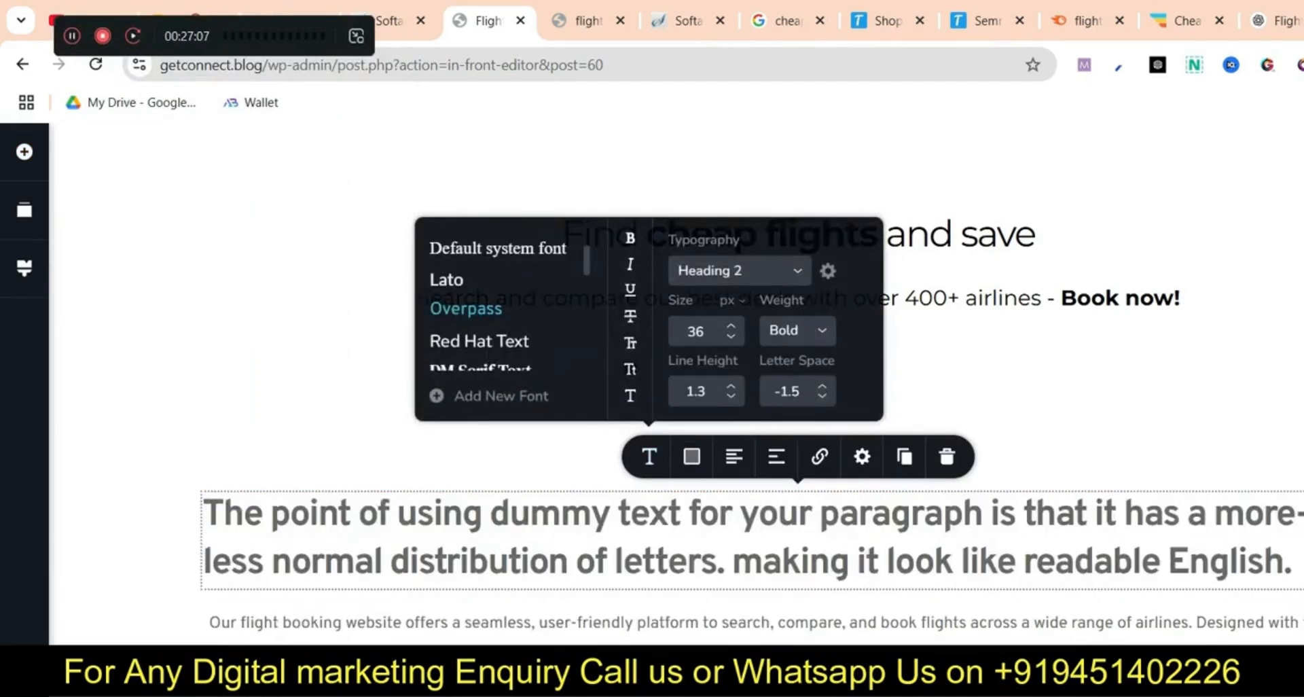
pyautogui.scroll(1, 490, 306)
pyautogui.click(477, 271)
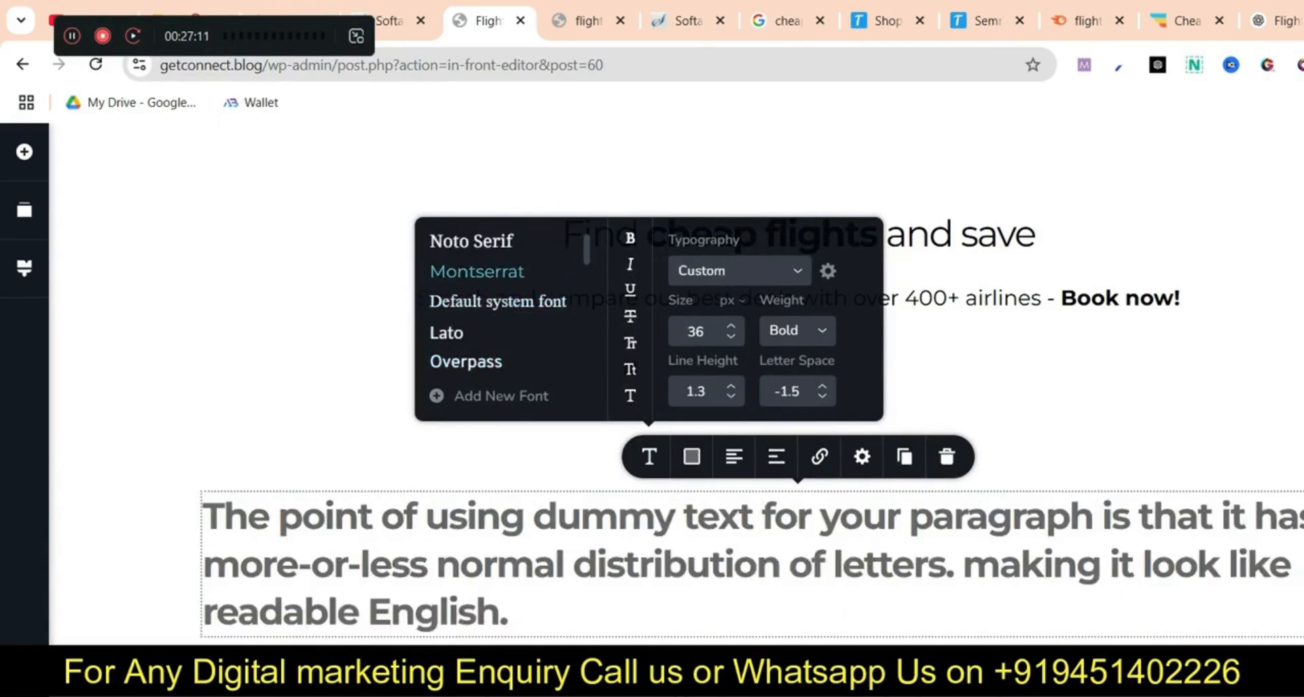
pyautogui.click(511, 613)
# Enter 'Introduction' as the heading text and centre it
pyautogui.hotkey('ctrl', 'a')
pyautogui.write('Intr')
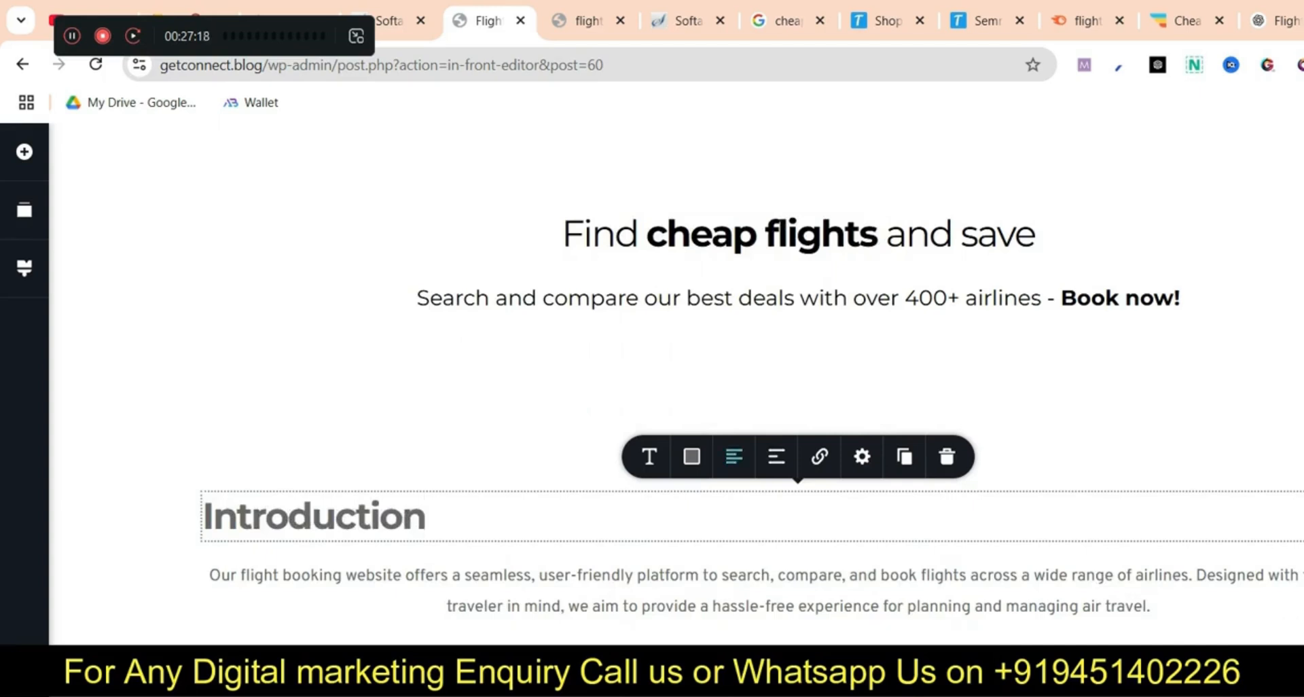
pyautogui.click(734, 456)
pyautogui.click(825, 606)
pyautogui.scroll(-1, 825, 606)
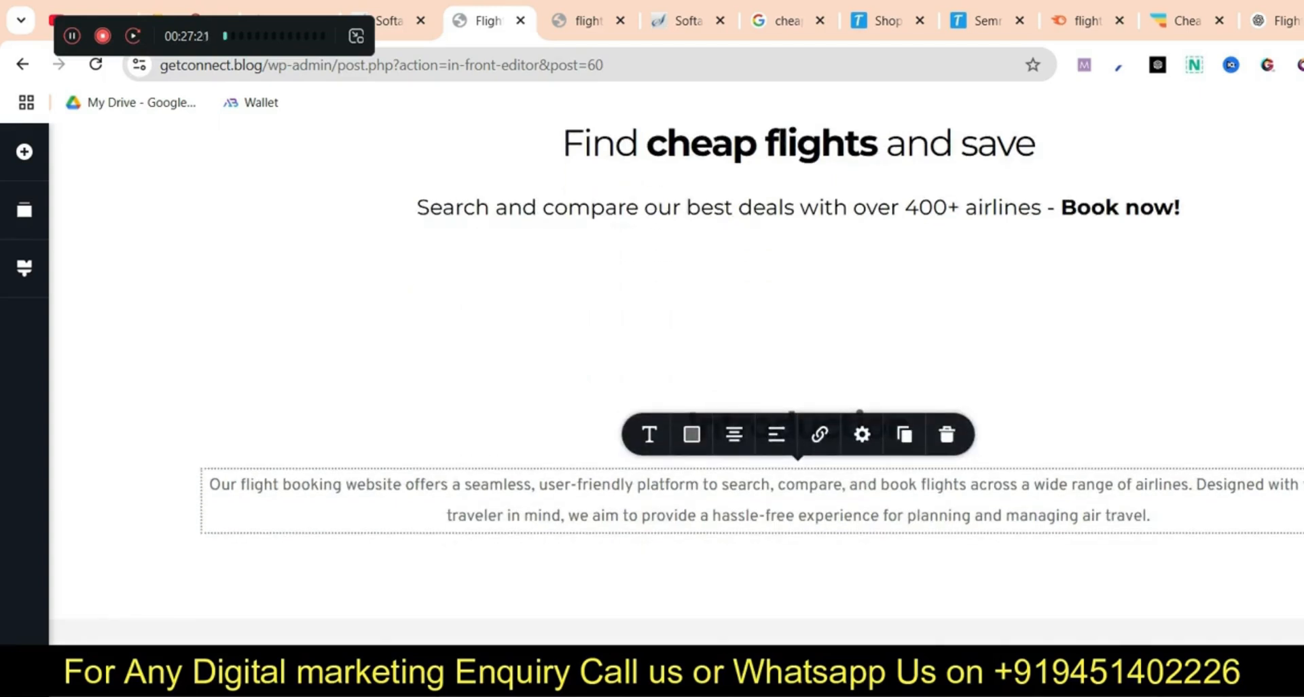
pyautogui.click(25, 152)
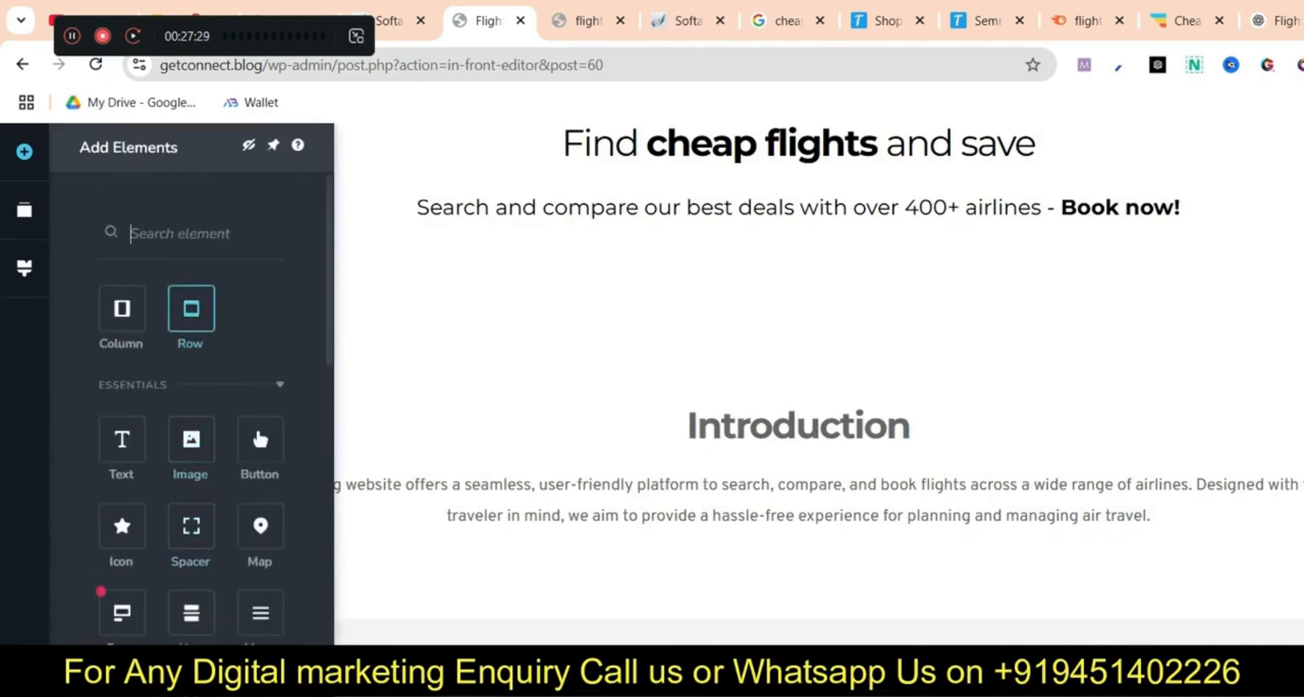
# Add three two-column rows below the Introduction paragraph for the features grid
pyautogui.moveTo(123, 309); pyautogui.dragTo(820, 537)
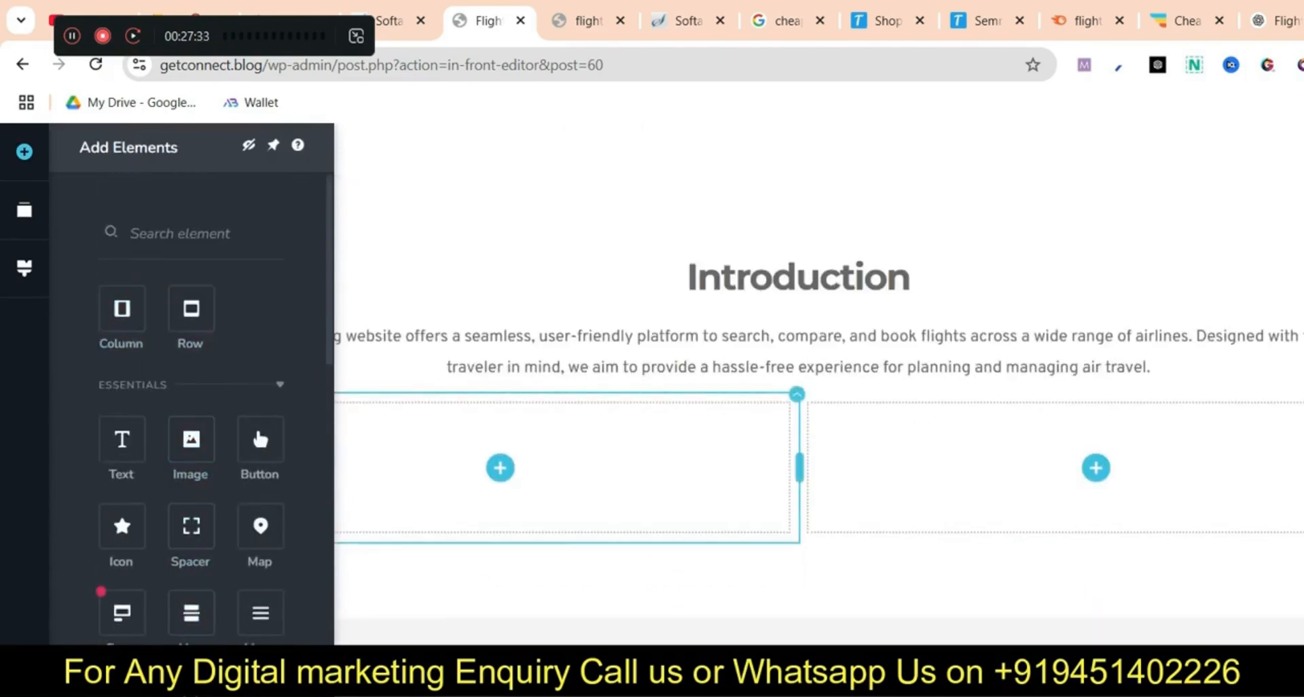
pyautogui.moveTo(123, 309); pyautogui.dragTo(761, 547)
pyautogui.moveTo(123, 309); pyautogui.dragTo(133, 314)
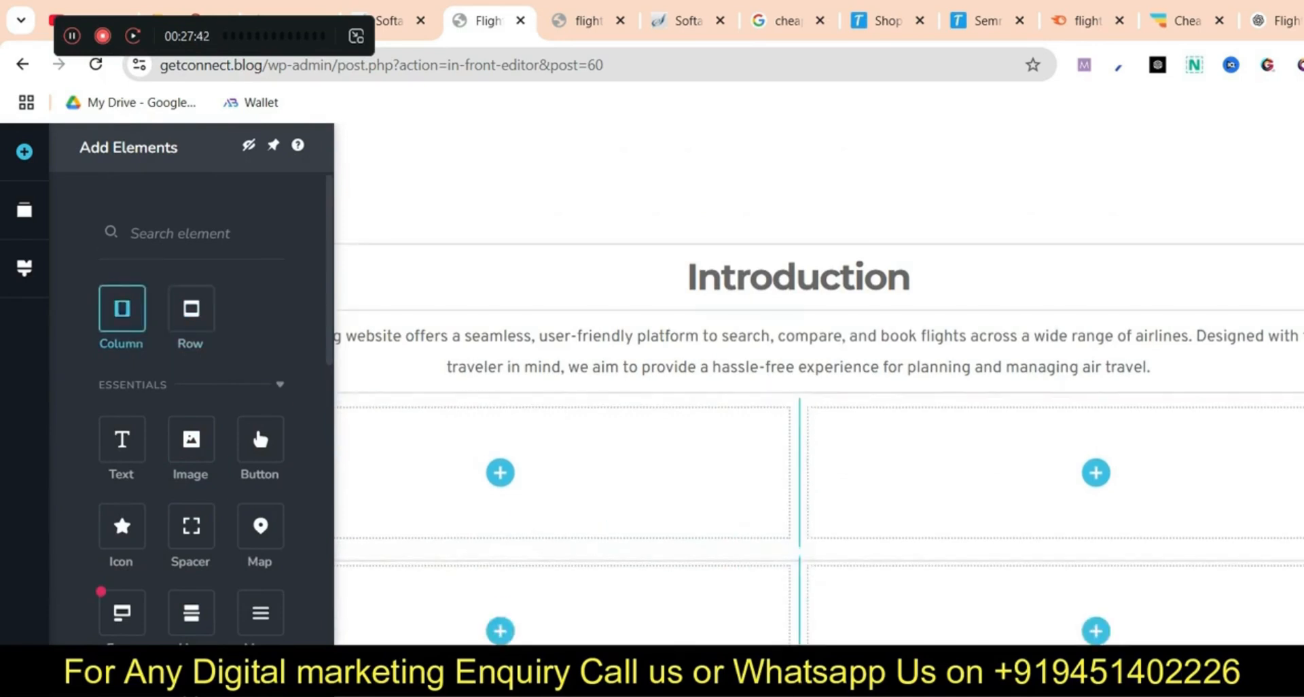
pyautogui.moveTo(761, 552); pyautogui.dragTo(759, 553)
pyautogui.scroll(-2, 754, 560)
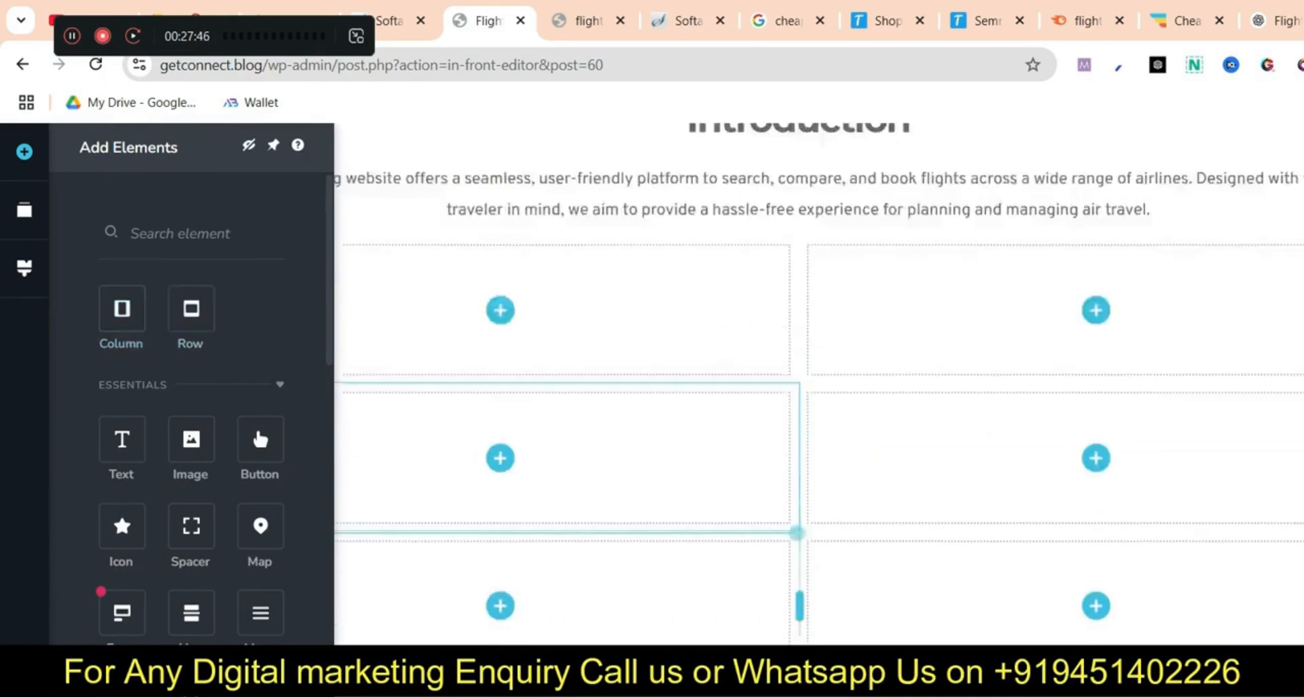
pyautogui.scroll(2, 747, 561)
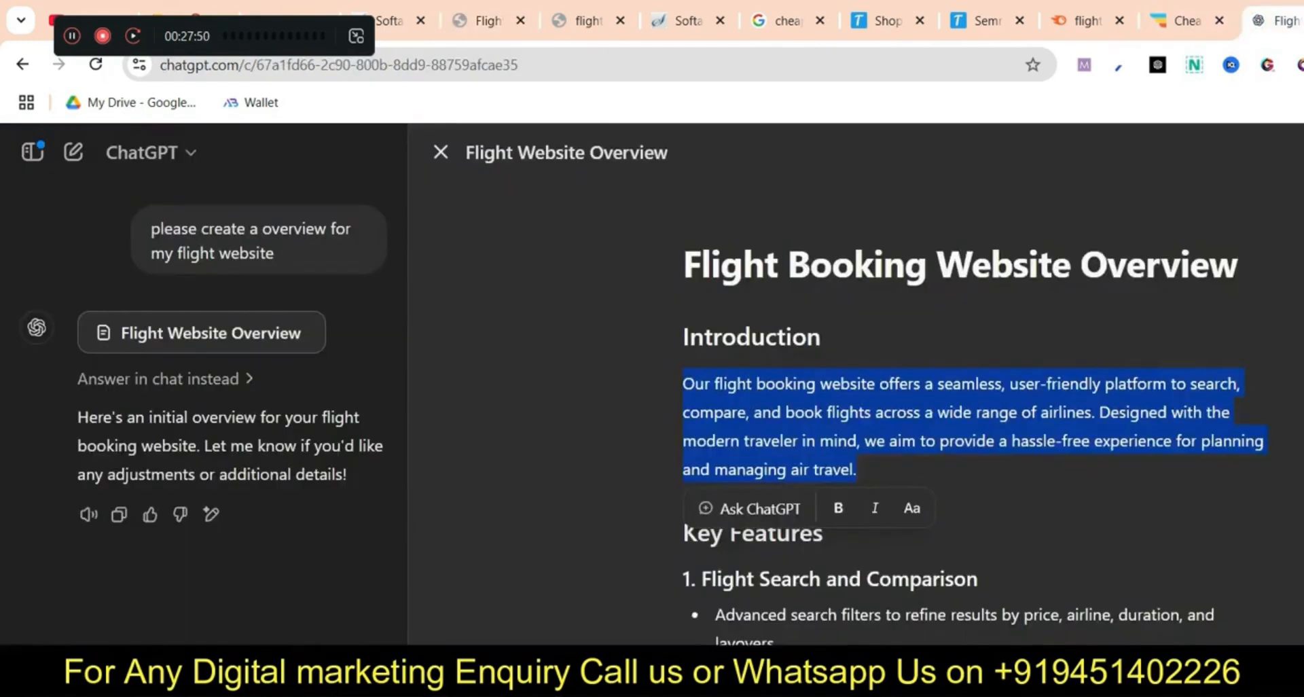
pyautogui.scroll(-2, 856, 381)
pyautogui.moveTo(152, 36); pyautogui.dragTo(1303, 124)
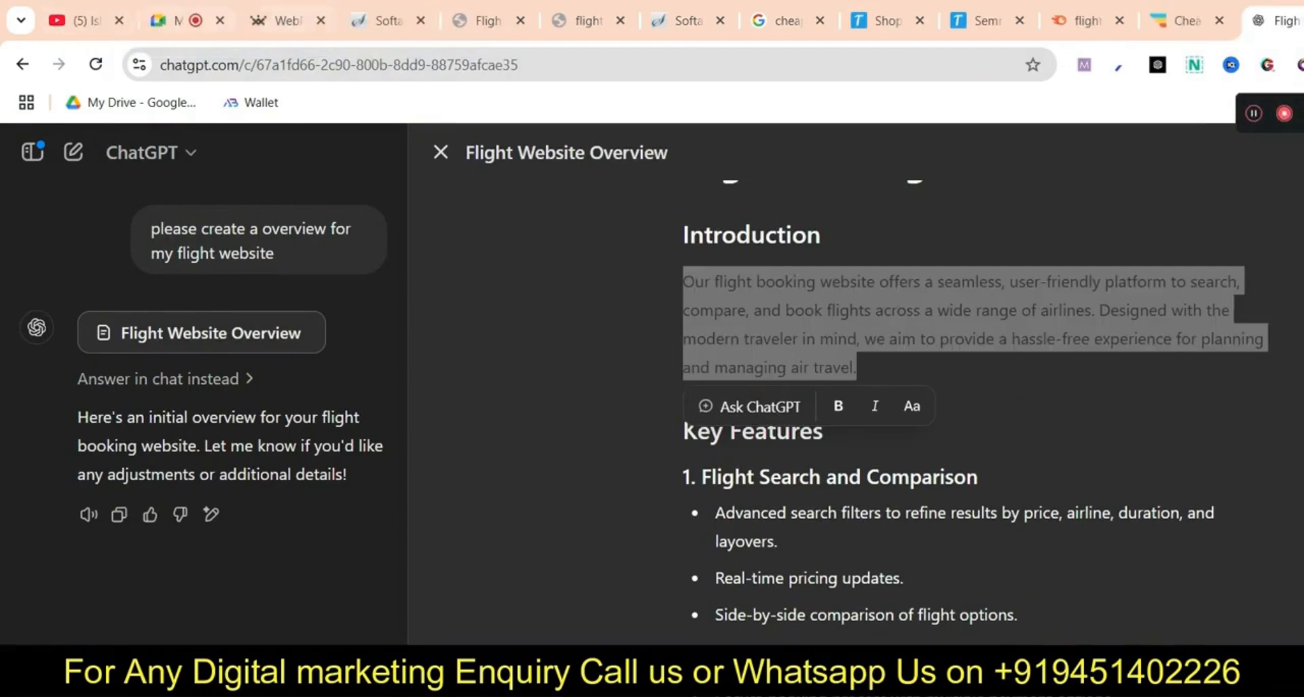
pyautogui.click(486, 21)
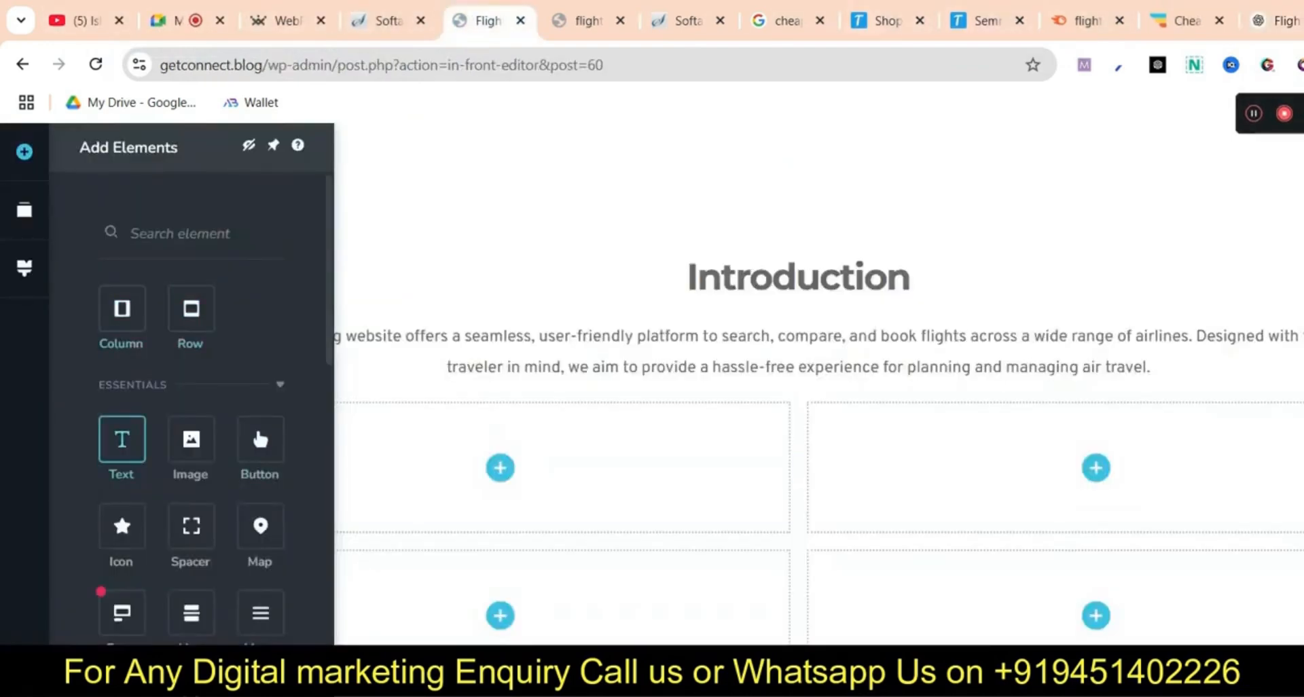
# Add a text block below the introduction reading 'Features' and make it Heading 3
pyautogui.moveTo(122, 439); pyautogui.dragTo(801, 406)
pyautogui.tripleClick(755, 417)
pyautogui.write('Features')
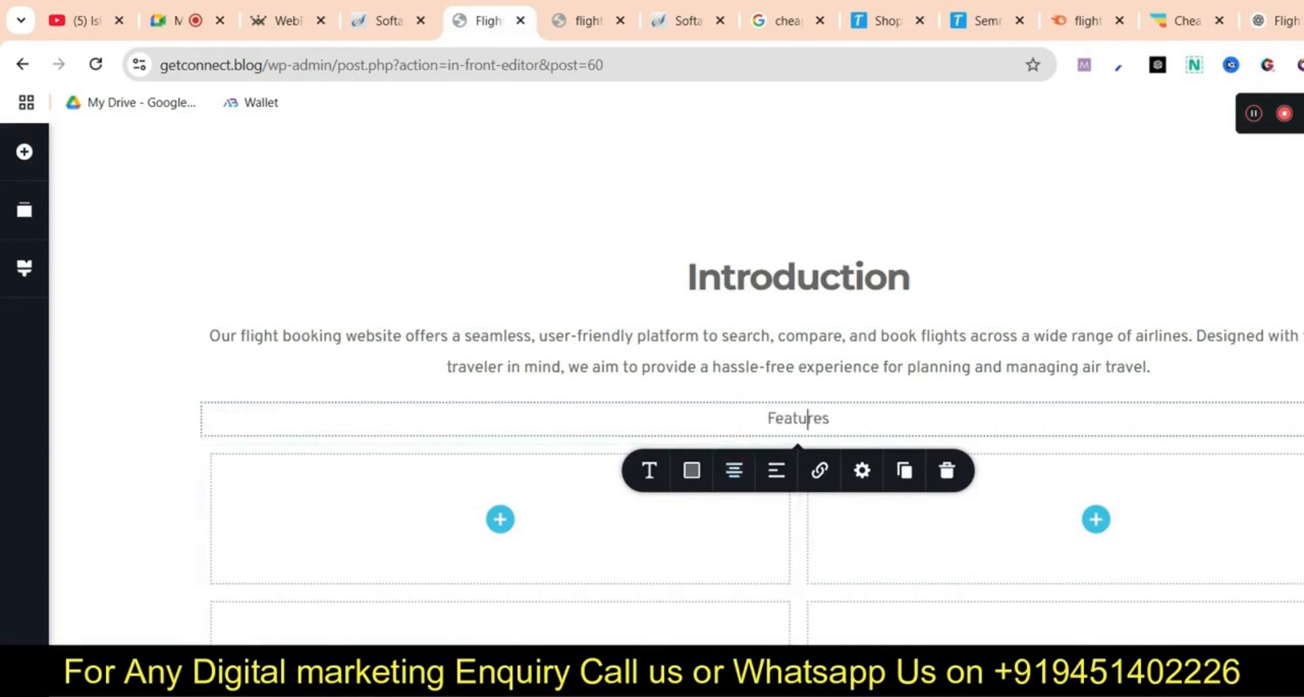
pyautogui.click(649, 470)
pyautogui.click(740, 560)
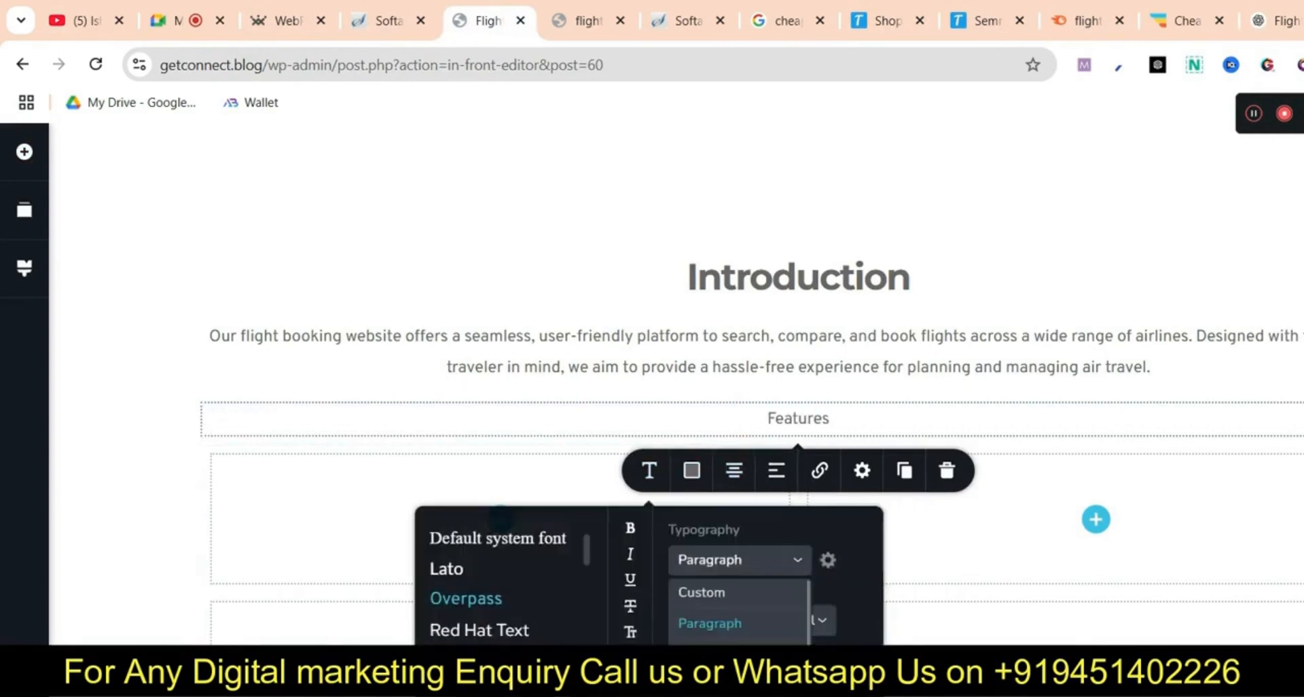
pyautogui.scroll(-2, 739, 611)
pyautogui.click(709, 671)
# Set the Features heading font to Montserrat and colour it black
pyautogui.doubleClick(799, 421)
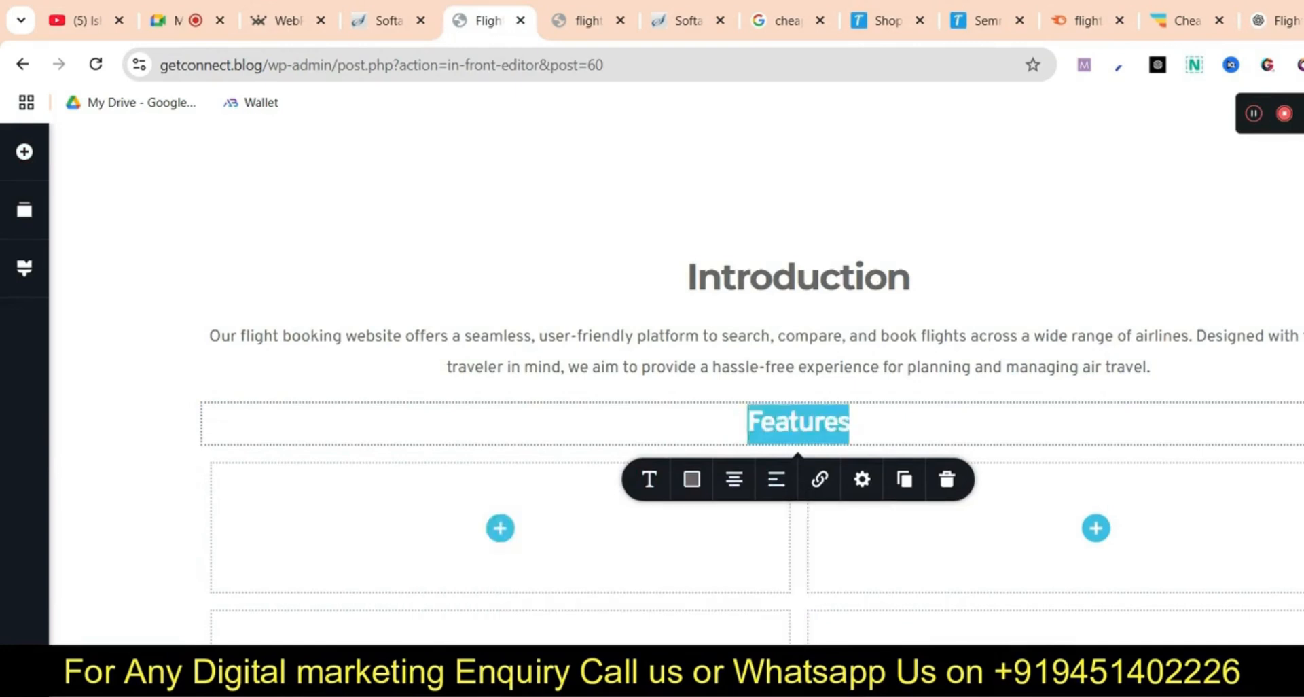
pyautogui.click(649, 479)
pyautogui.scroll(1, 502, 598)
pyautogui.click(477, 569)
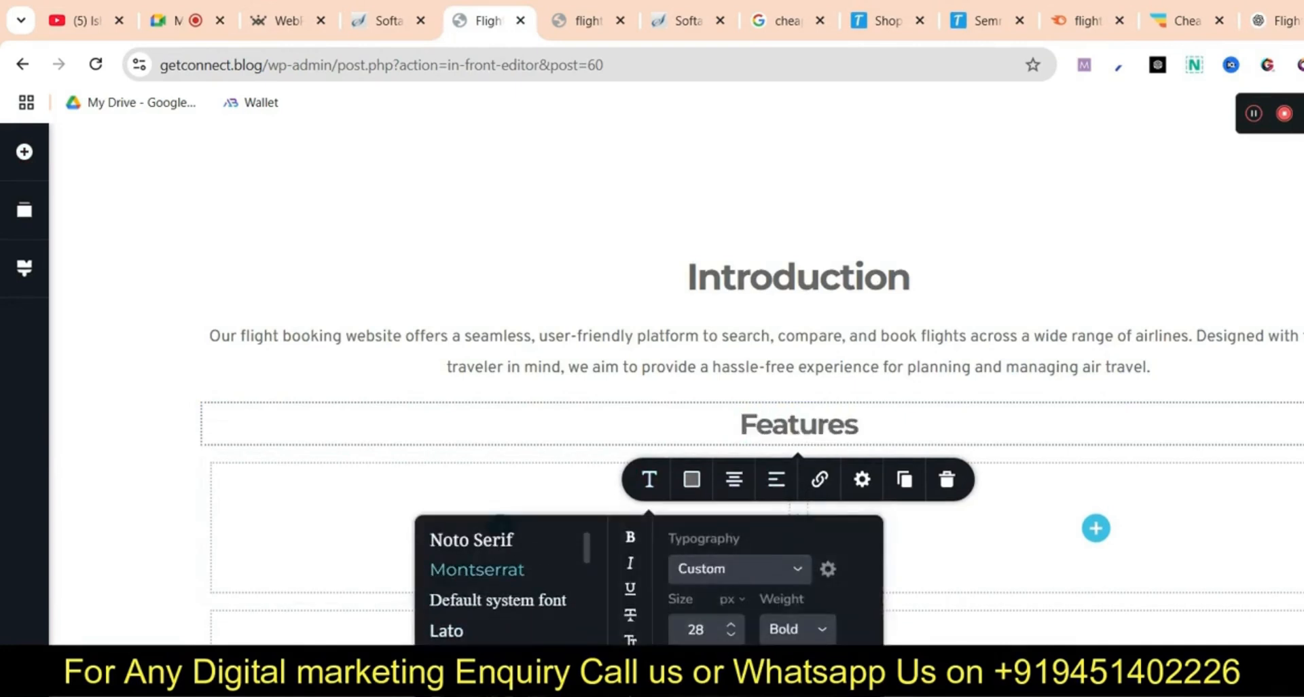
pyautogui.click(692, 479)
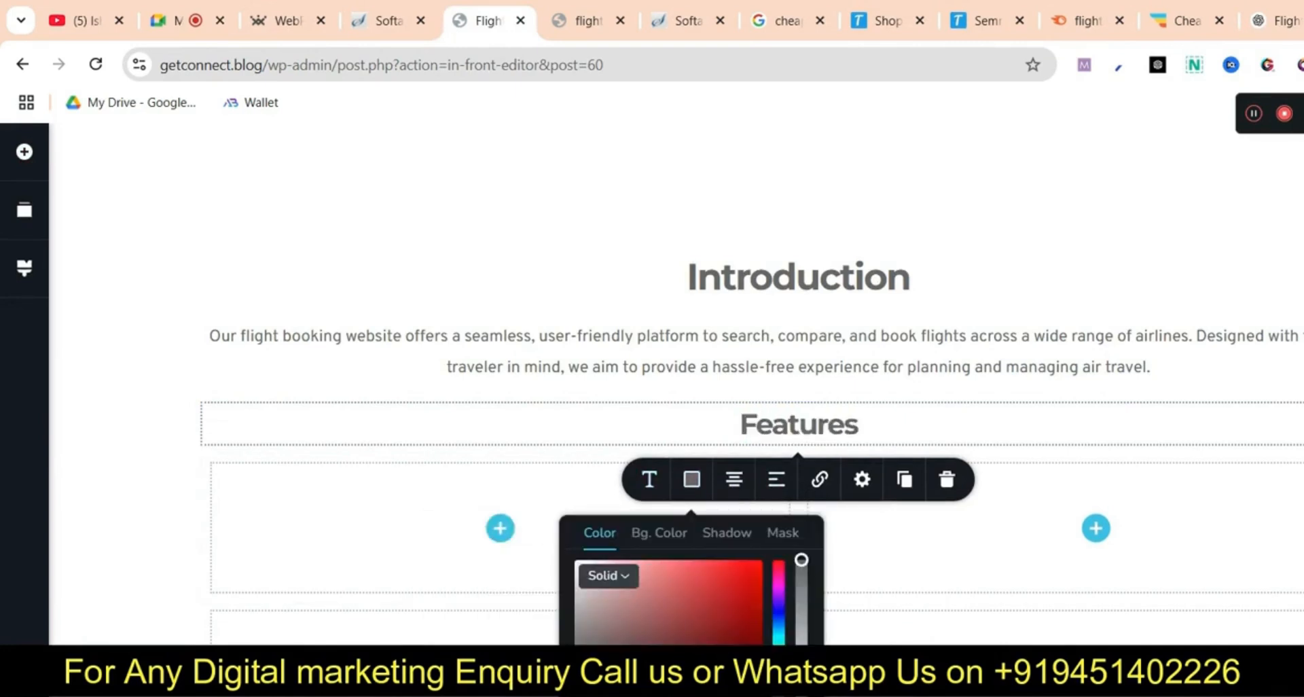
pyautogui.click(584, 686)
pyautogui.click(408, 544)
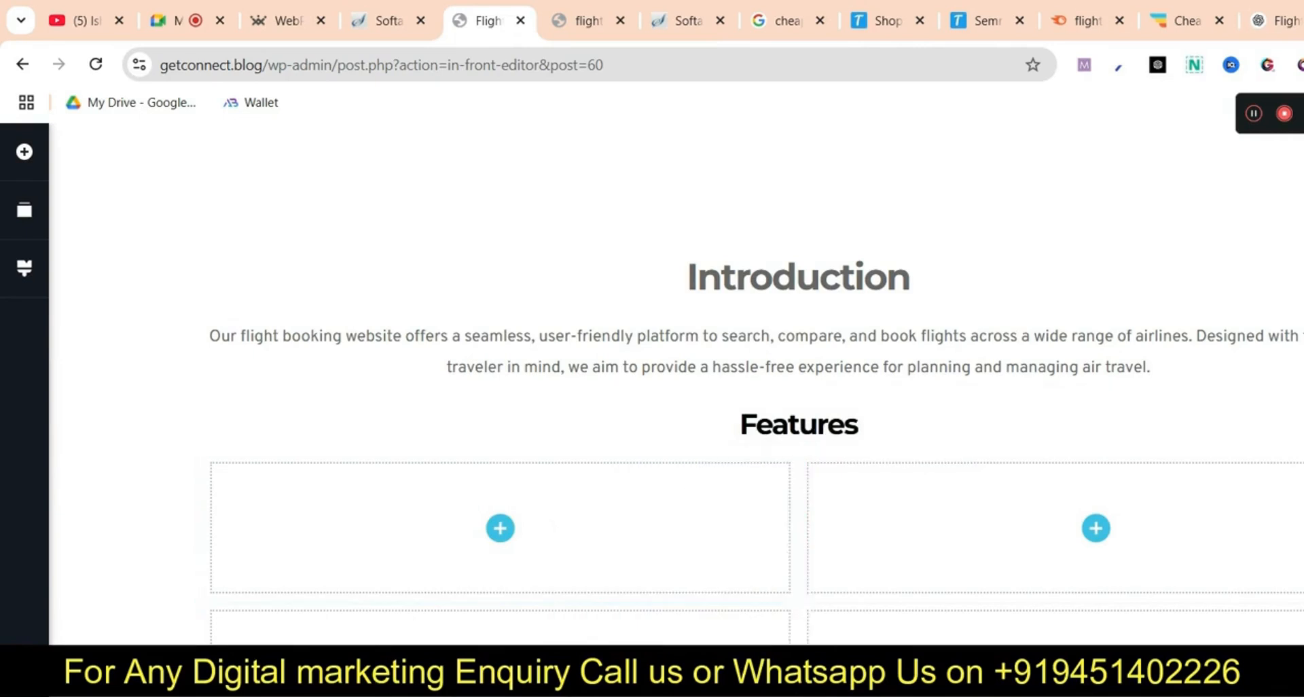
pyautogui.click(1280, 21)
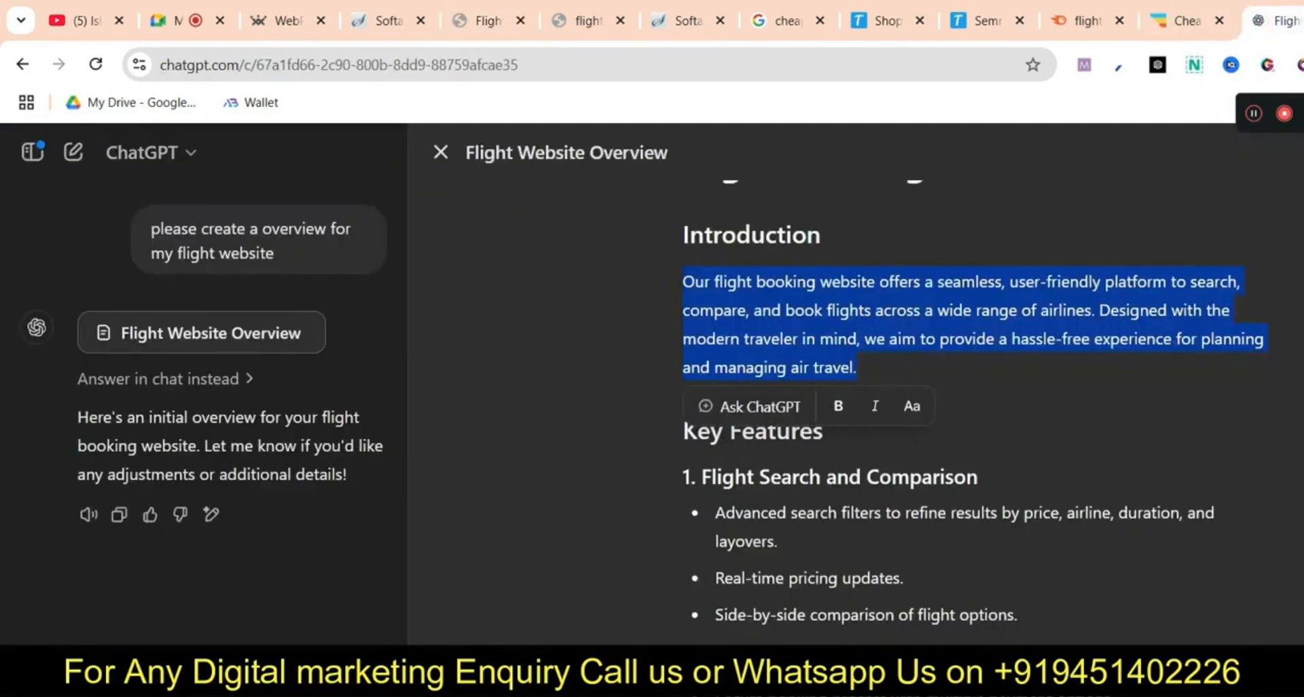
# Copy the Flight Search and Comparison section from ChatGPT and paste it into the first Features cell
pyautogui.click(702, 477)
pyautogui.rightClick(746, 263)
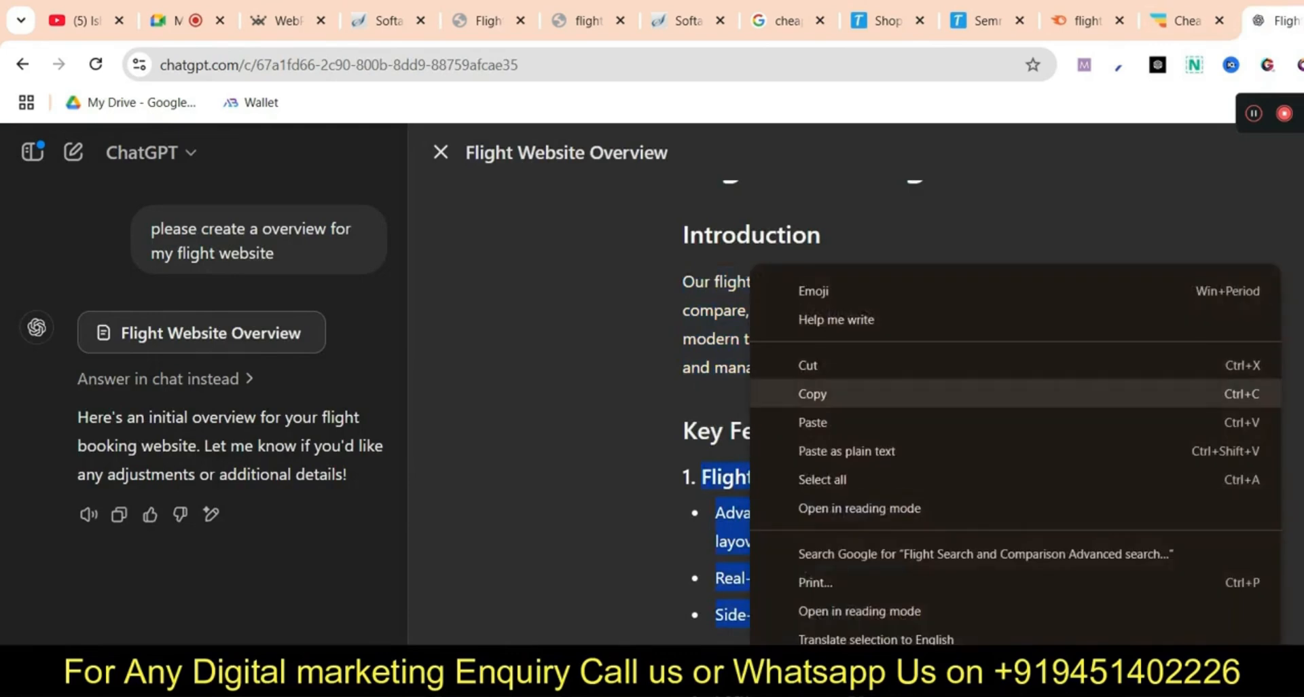
pyautogui.click(781, 393)
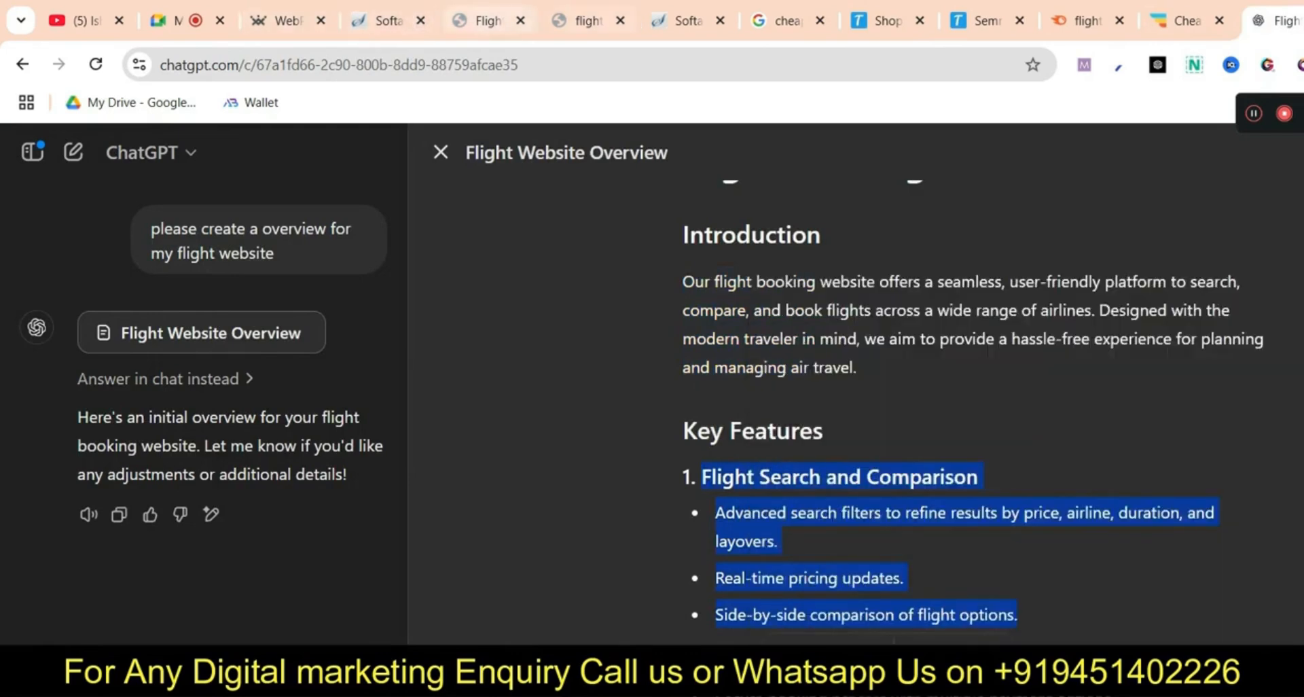
pyautogui.click(487, 20)
pyautogui.click(25, 151)
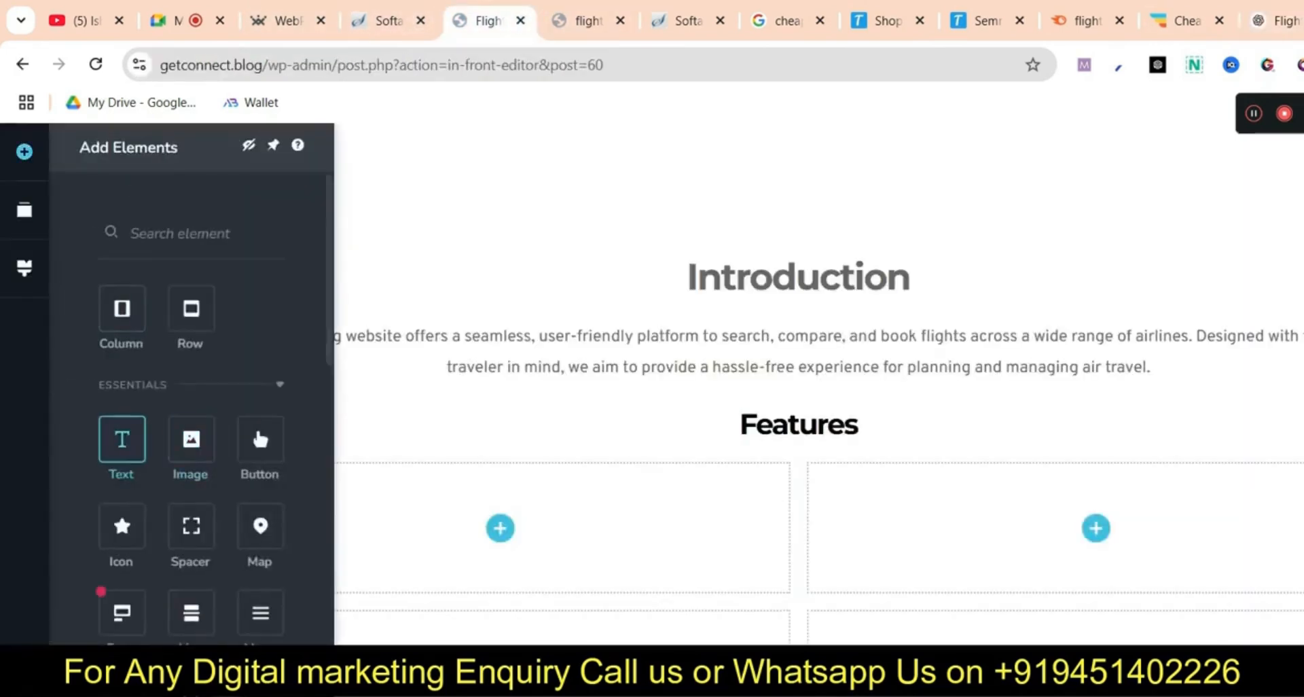
pyautogui.moveTo(122, 440); pyautogui.dragTo(495, 531)
pyautogui.hotkey('ctrl', 'a')
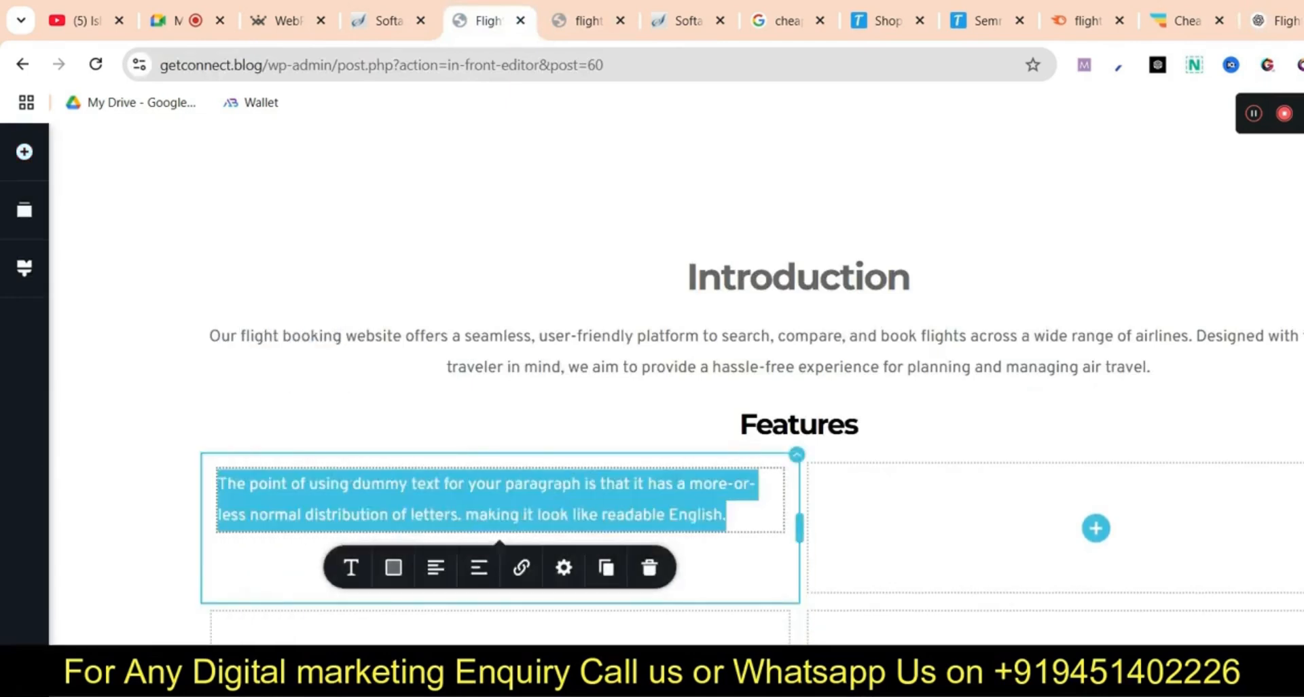
pyautogui.hotkey('ctrl', 'v')
# Copy the Booking Management section and paste it into a text block in row two's right cell
pyautogui.click(1278, 21)
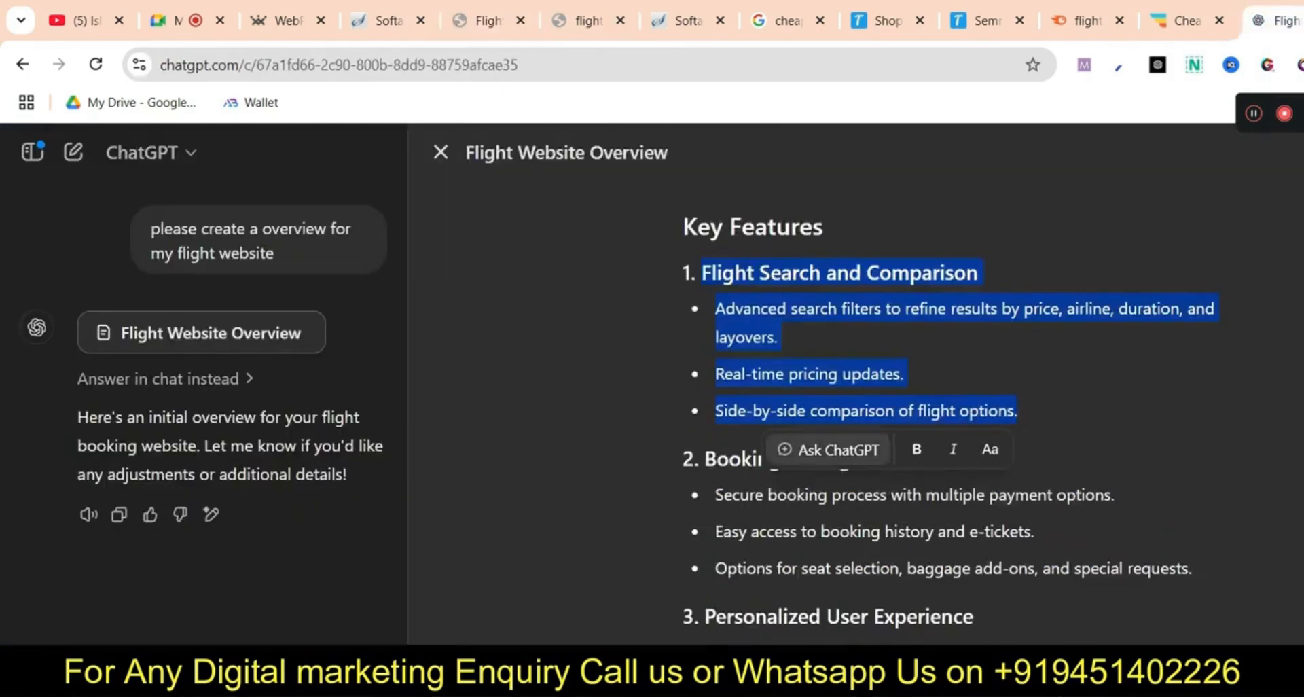
pyautogui.scroll(-1, 951, 408)
pyautogui.moveTo(685, 357); pyautogui.dragTo(978, 514)
pyautogui.rightClick(998, 441)
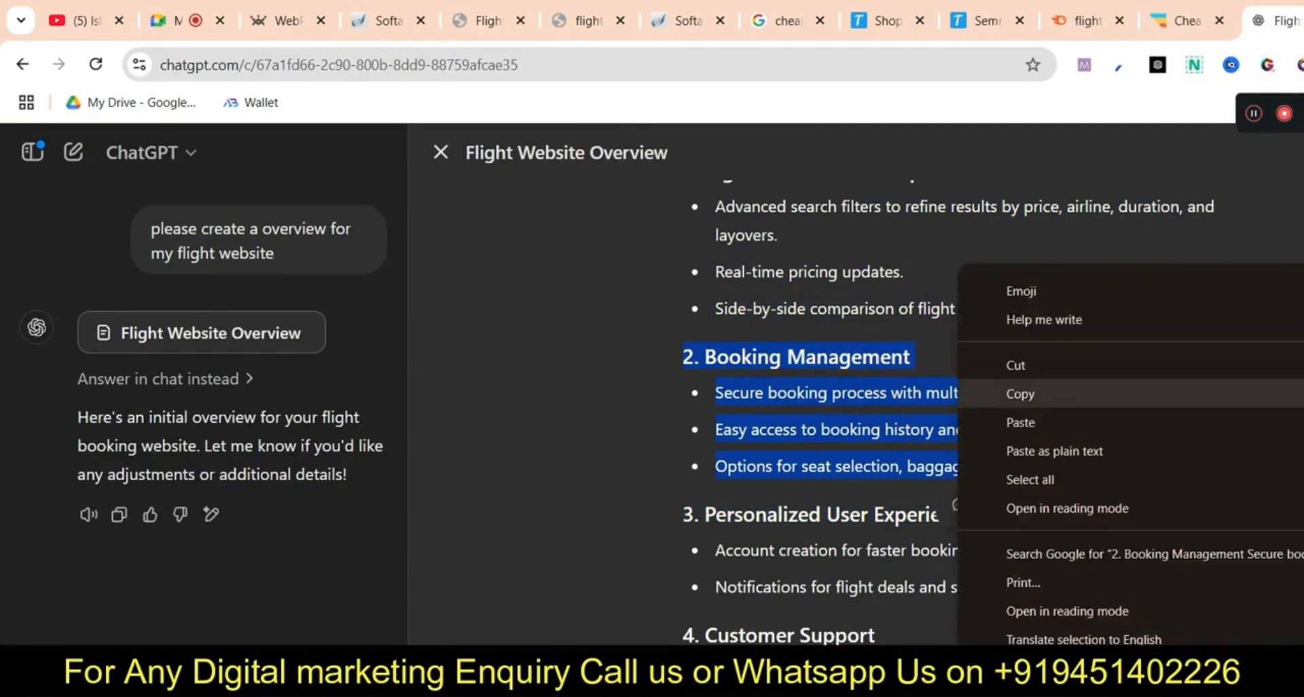
pyautogui.click(1022, 391)
pyautogui.click(485, 20)
pyautogui.scroll(-3, 679, 340)
pyautogui.click(24, 152)
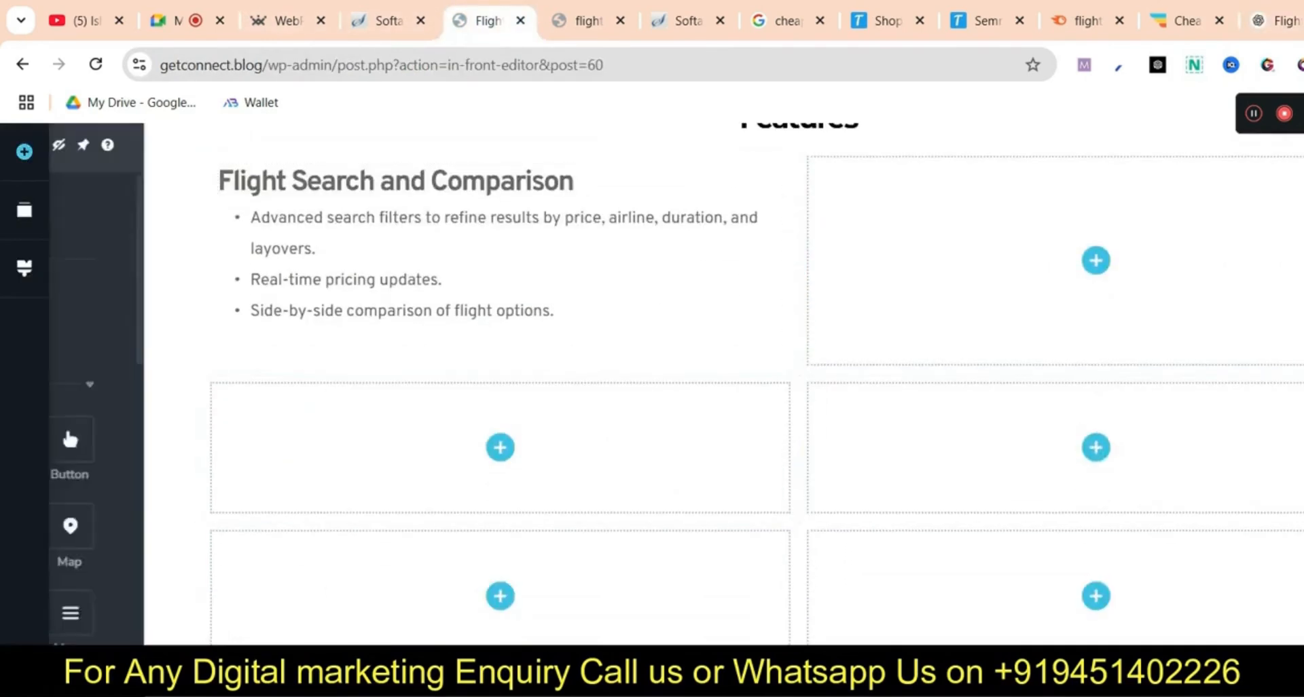
pyautogui.moveTo(121, 440); pyautogui.dragTo(1084, 448)
pyautogui.click(1084, 434)
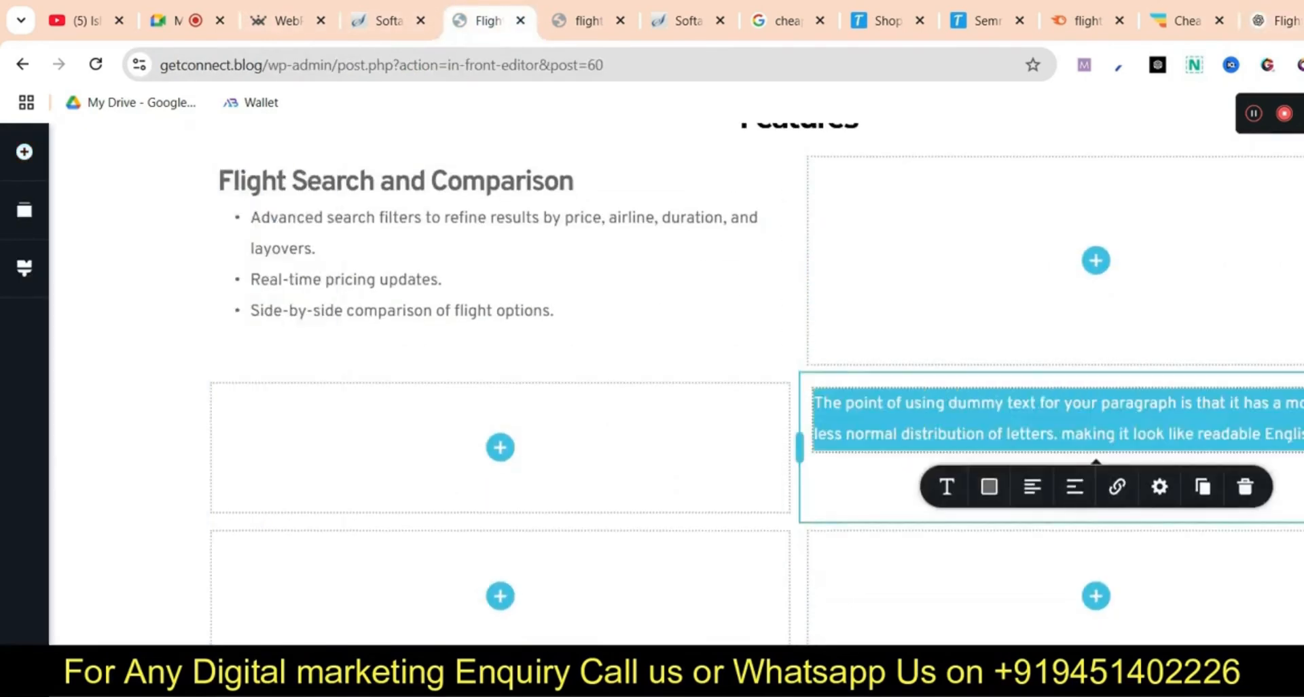
pyautogui.hotkey('ctrl', 'v')
# Copy the Personalized User Experience section and paste it into a new text block in the grid
pyautogui.click(1278, 20)
pyautogui.scroll(-1, 950, 408)
pyautogui.scroll(-2, 951, 407)
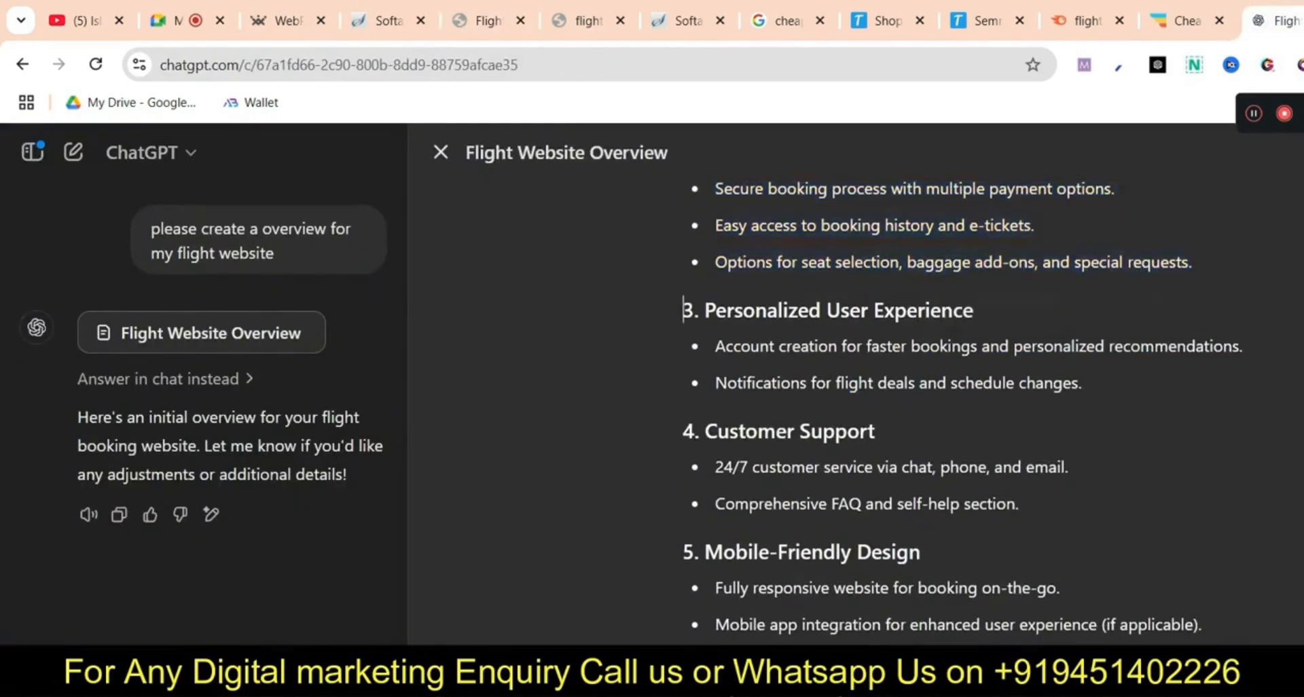
pyautogui.moveTo(682, 308); pyautogui.dragTo(1081, 383)
pyautogui.rightClick(904, 381)
pyautogui.click(927, 393)
pyautogui.click(487, 21)
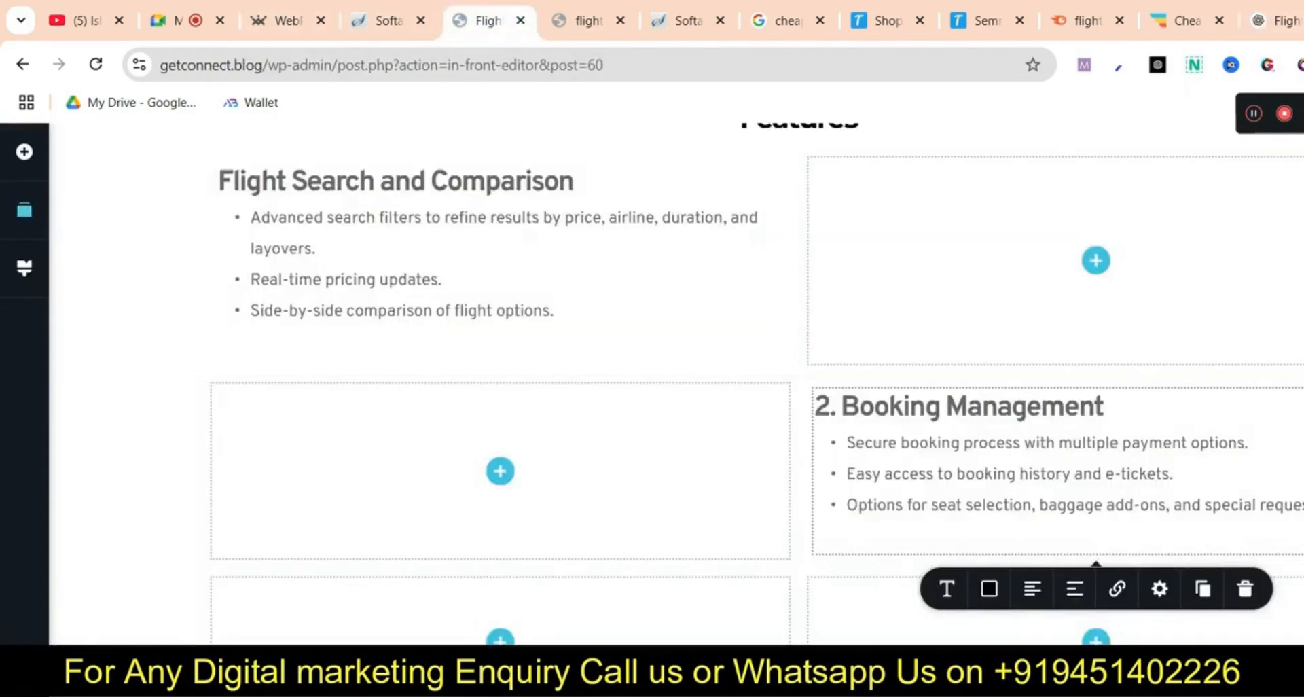
pyautogui.click(24, 151)
pyautogui.moveTo(122, 440); pyautogui.dragTo(496, 623)
pyautogui.scroll(-1, 495, 577)
pyautogui.doubleClick(494, 557)
pyautogui.hotkey('ctrl', 'a')
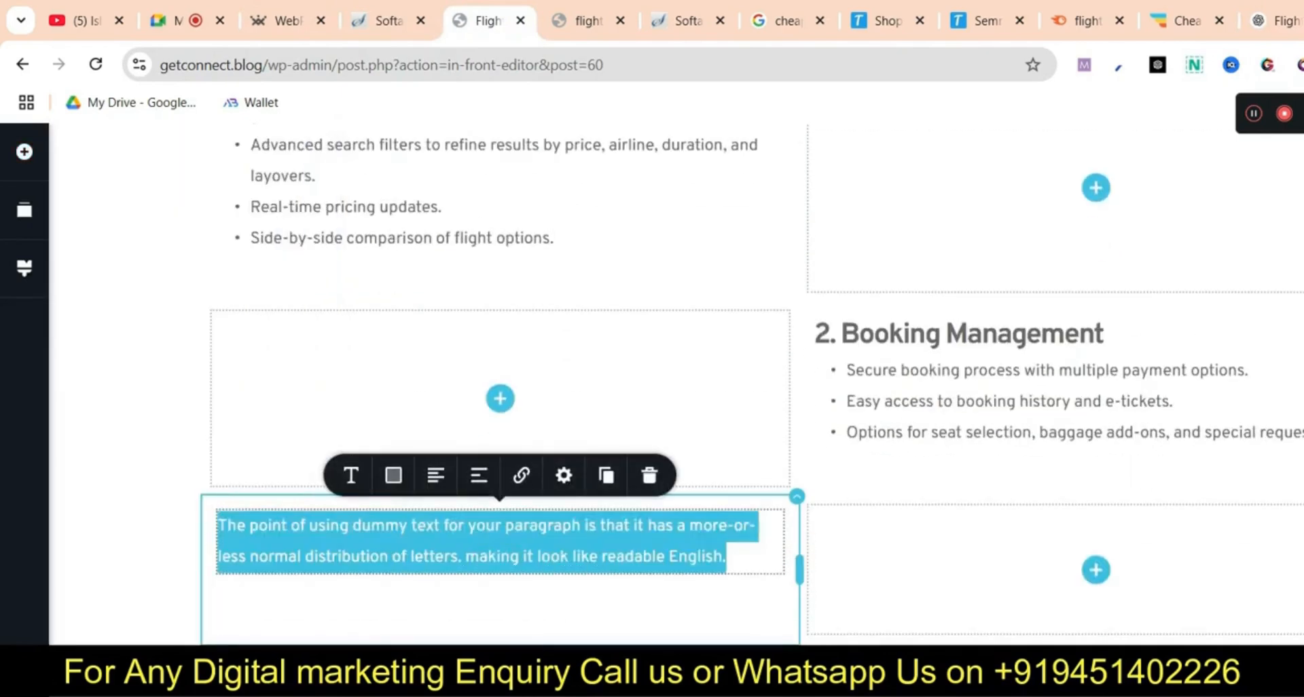
pyautogui.hotkey('ctrl', 'v')
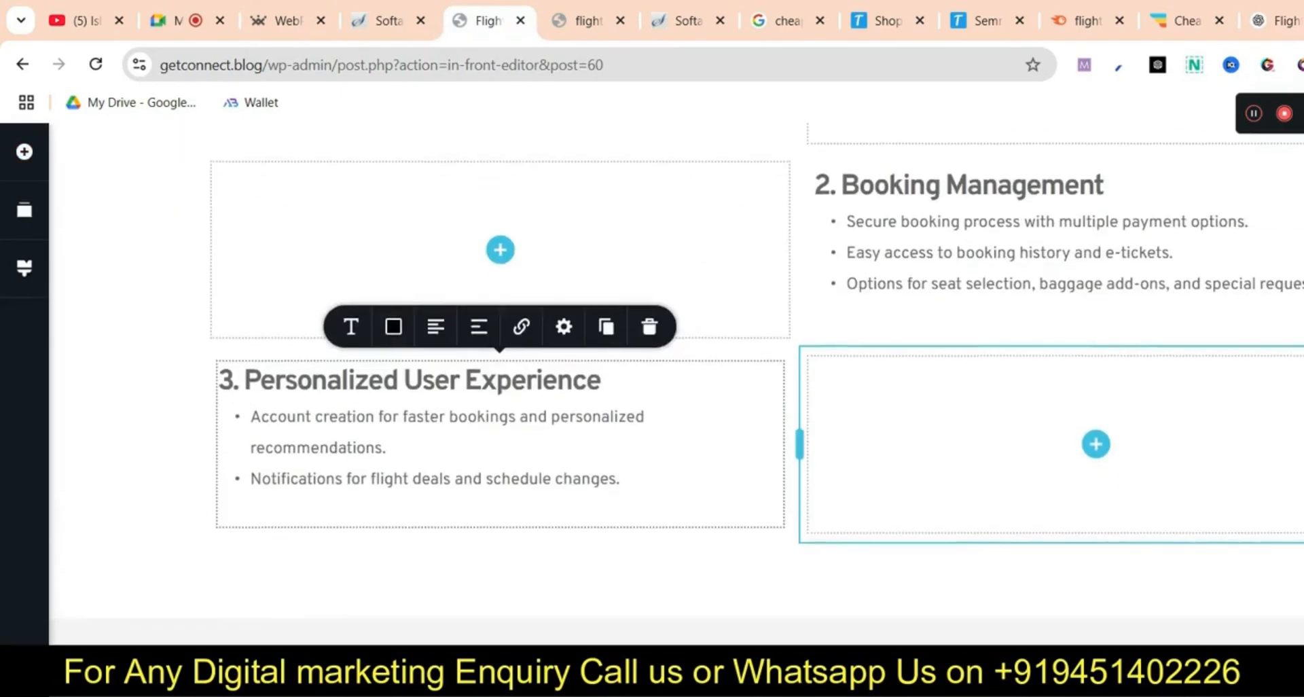
pyautogui.scroll(10, 676, 384)
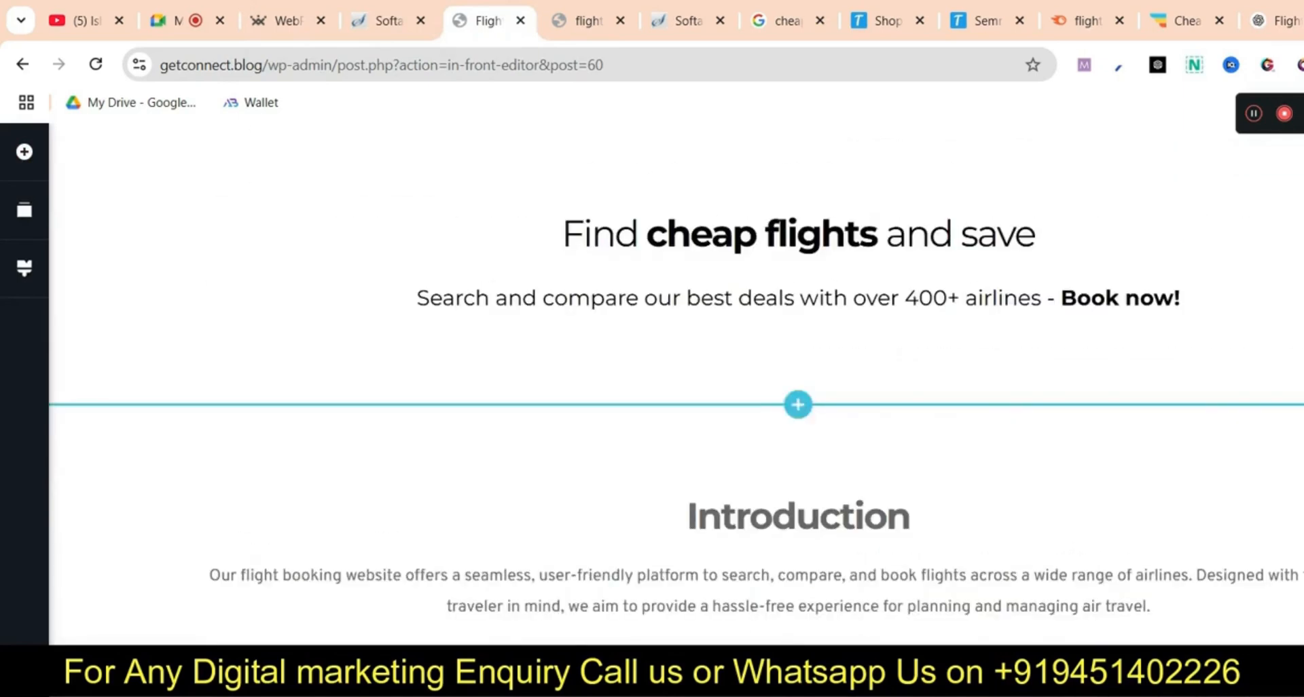
# Cycle through the open tabs, including the Softaculous WordPress installations list
pyautogui.click(587, 21)
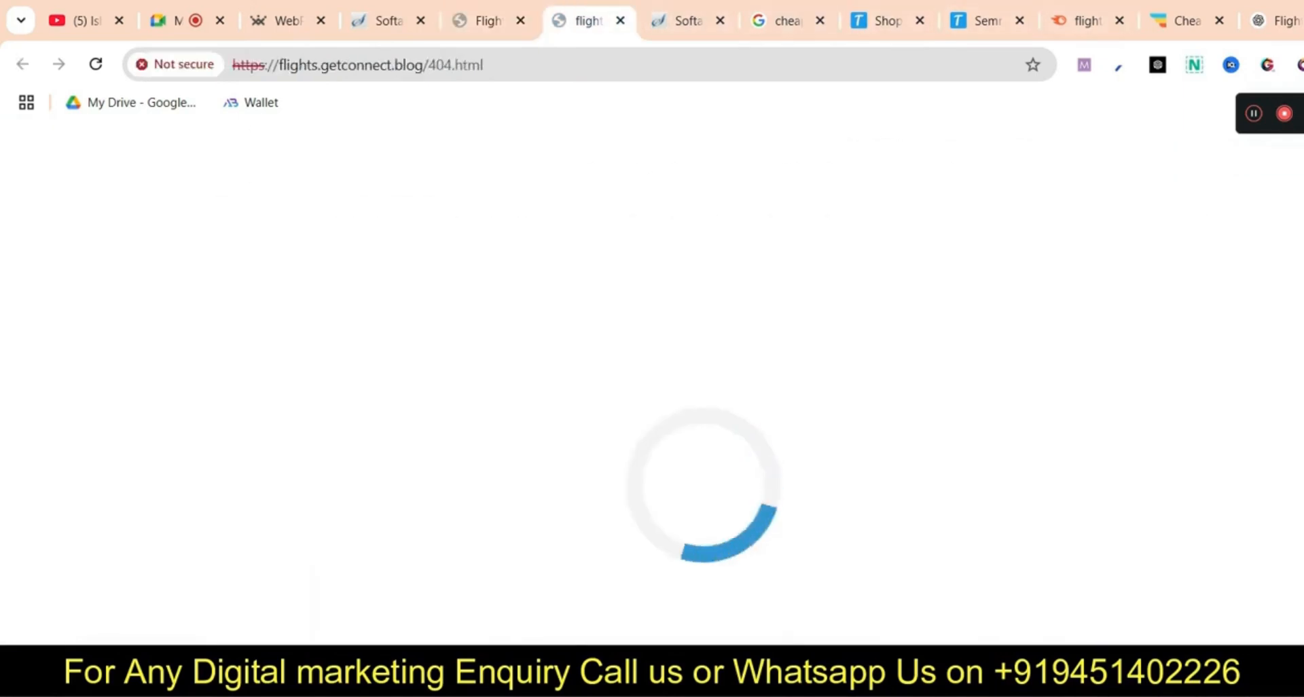
pyautogui.click(1087, 21)
pyautogui.scroll(7, 794, 384)
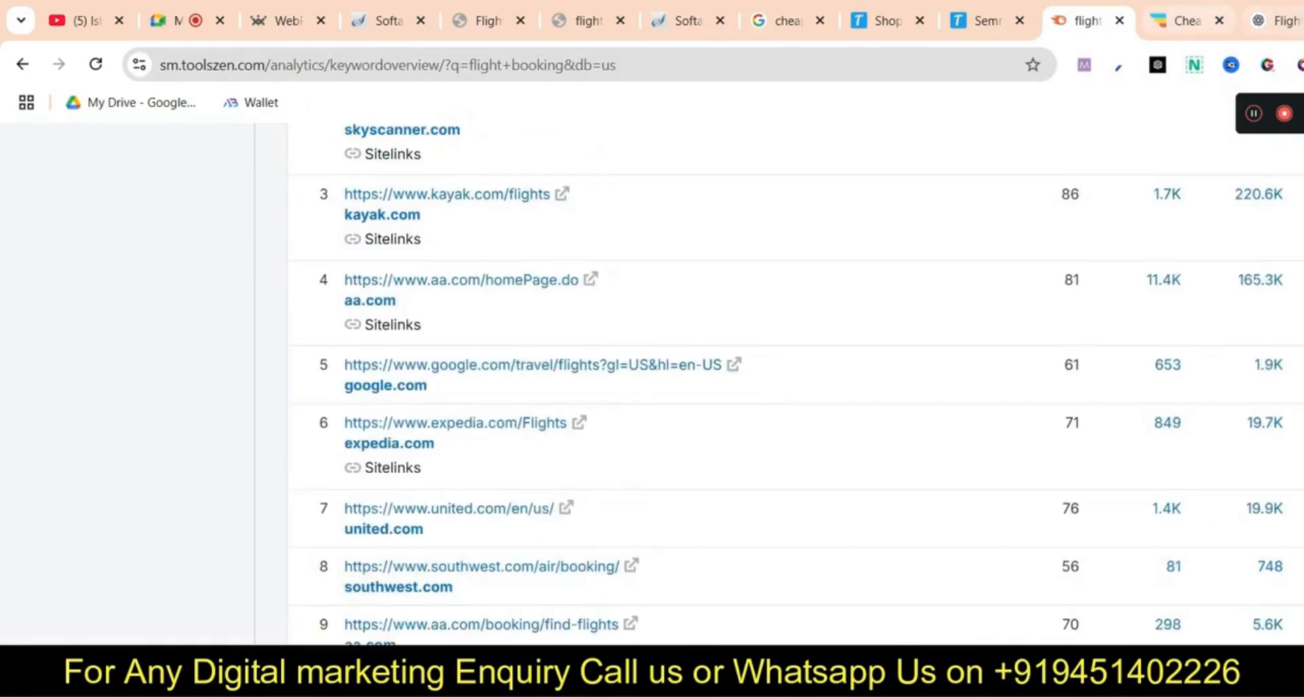
pyautogui.click(587, 21)
pyautogui.click(1086, 21)
pyautogui.click(986, 21)
pyautogui.click(887, 21)
pyautogui.click(788, 21)
pyautogui.click(688, 21)
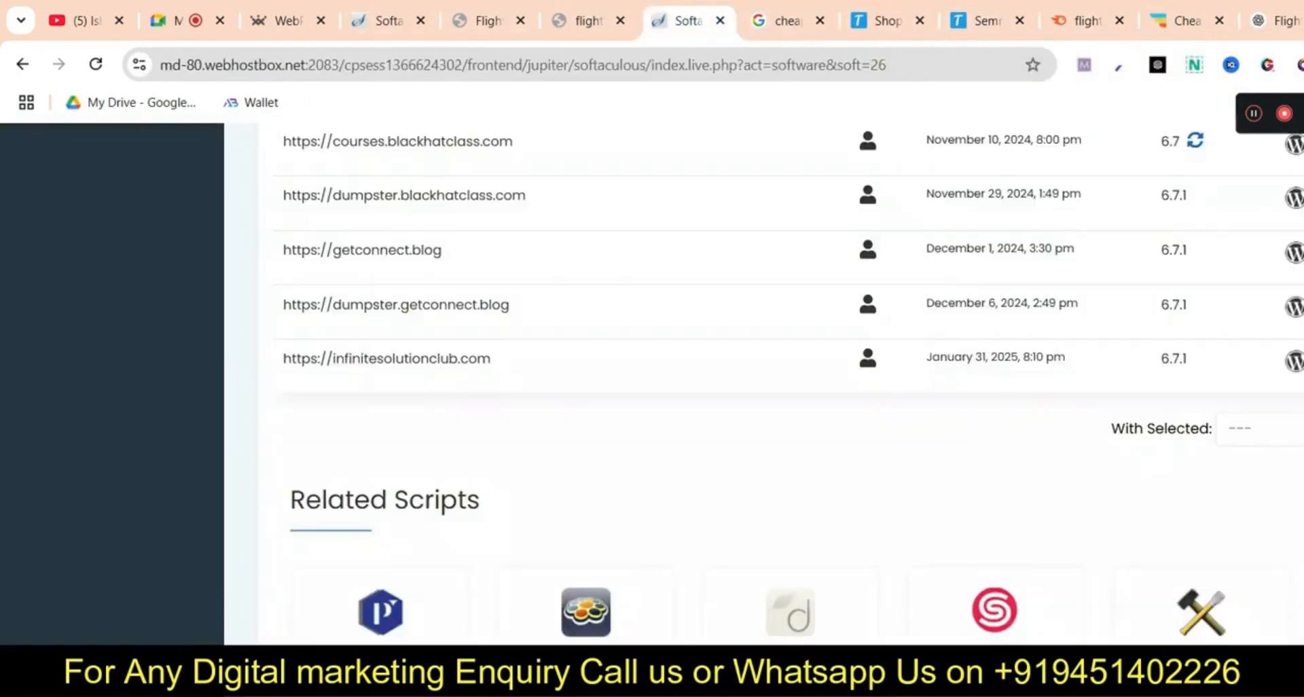
pyautogui.click(587, 21)
pyautogui.click(488, 21)
pyautogui.click(388, 21)
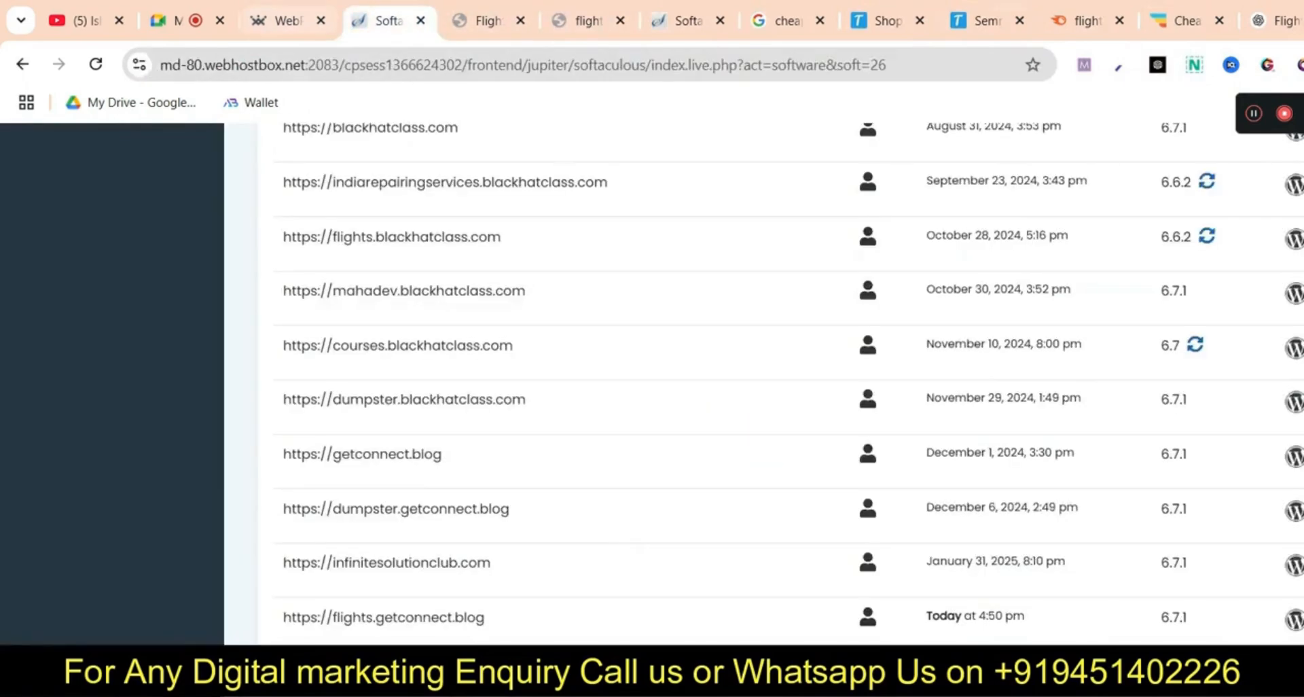
# Scroll the FlightHub homepage down to its footer links and back up
pyautogui.click(1186, 21)
pyautogui.scroll(-15, 652, 384)
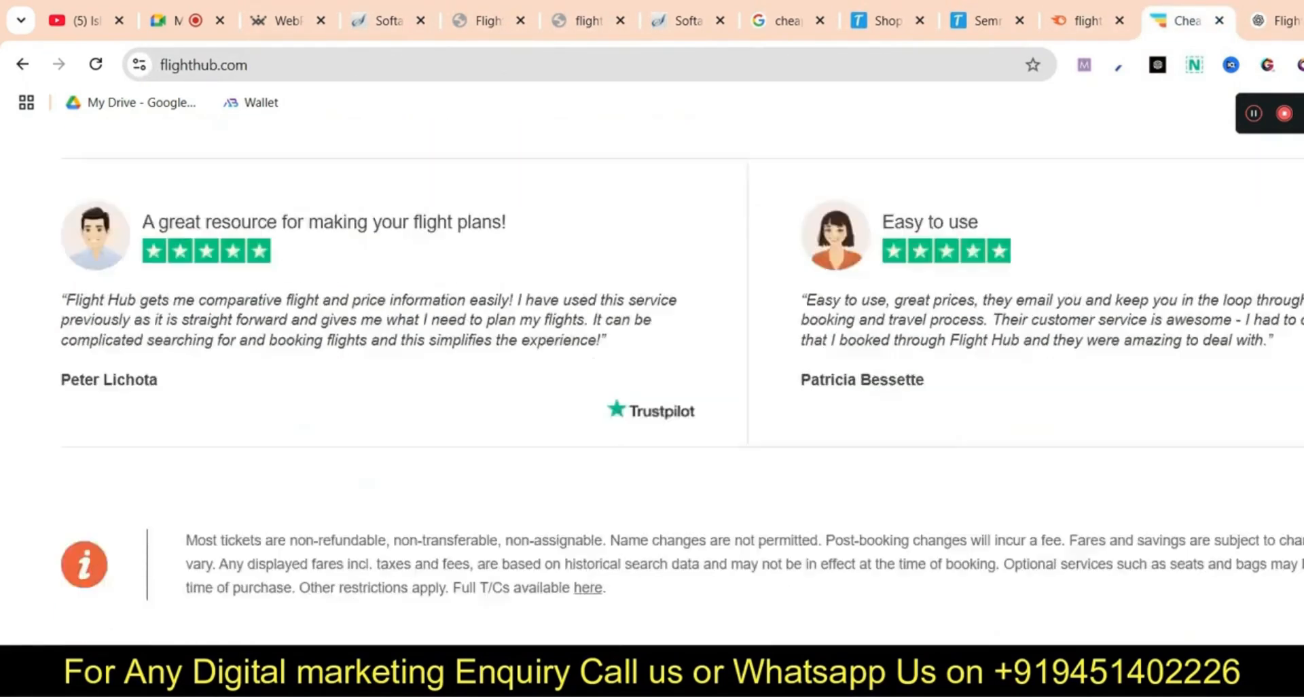
pyautogui.scroll(3, 652, 383)
pyautogui.scroll(-12, 652, 384)
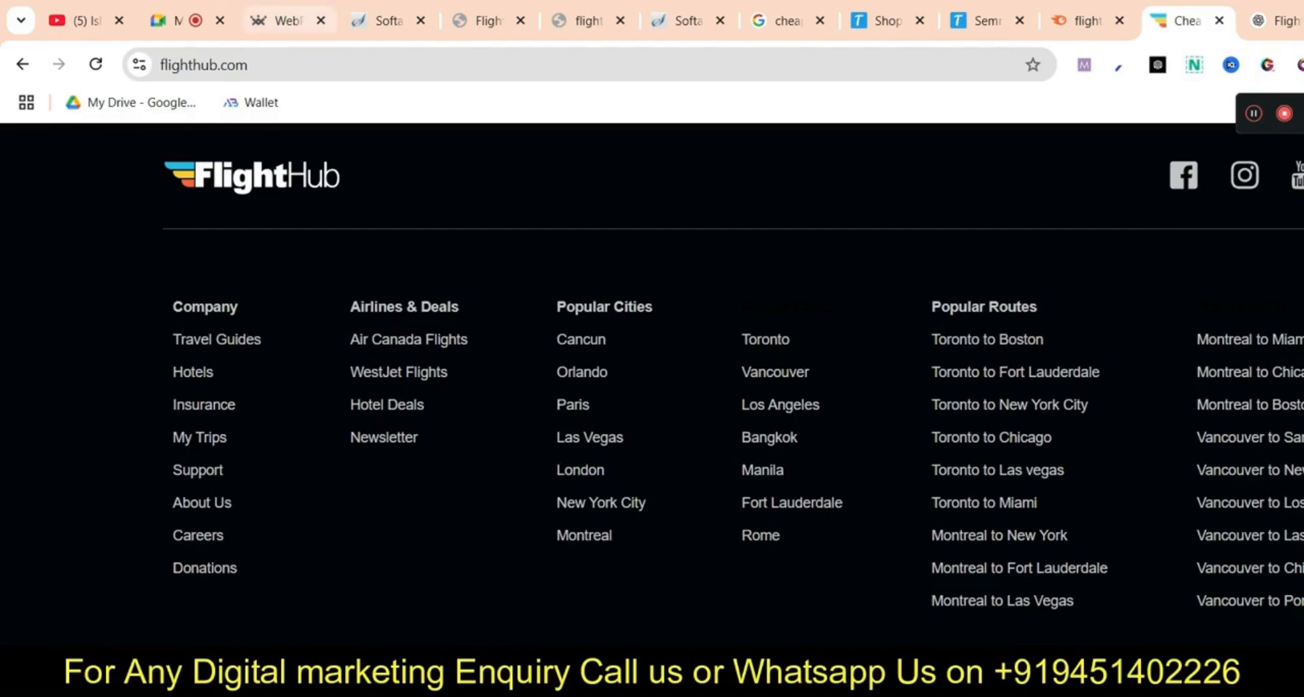
pyautogui.scroll(10, 652, 384)
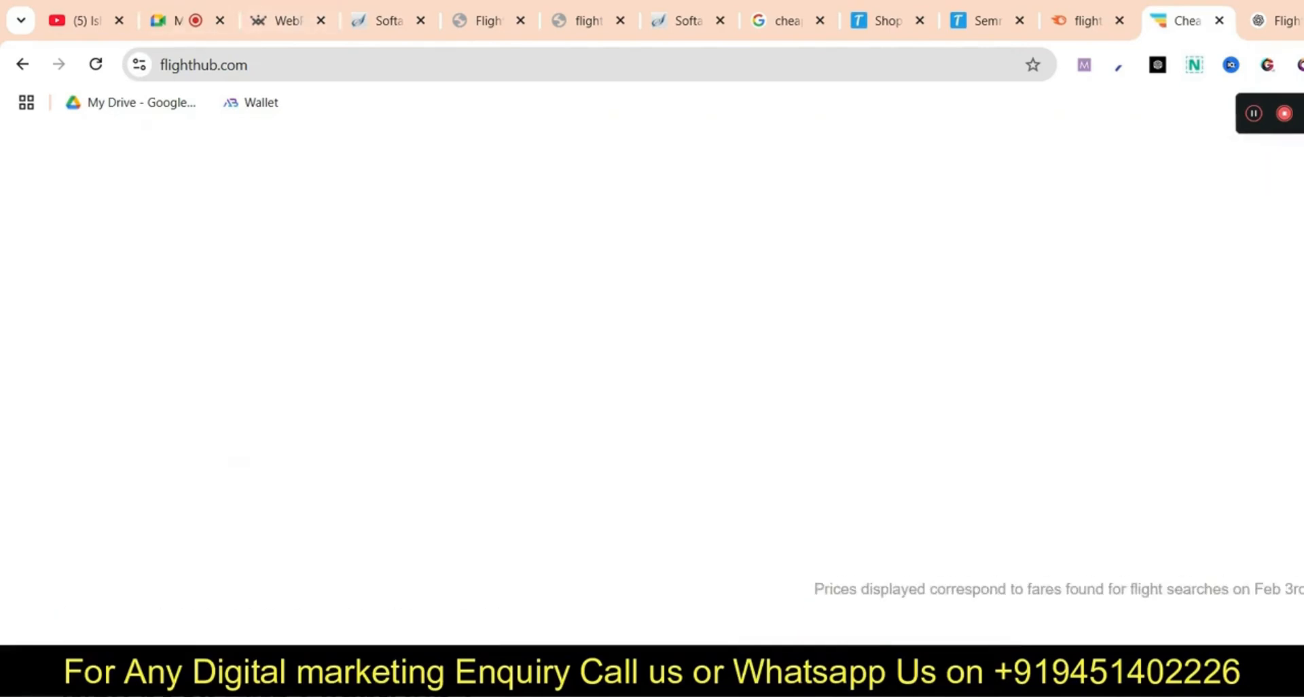
# Search Google for 'free privacy policy generator' and look over the freeprivacypolicy.com result
pyautogui.hotkey('ctrl', 't')
pyautogui.write('free pr')
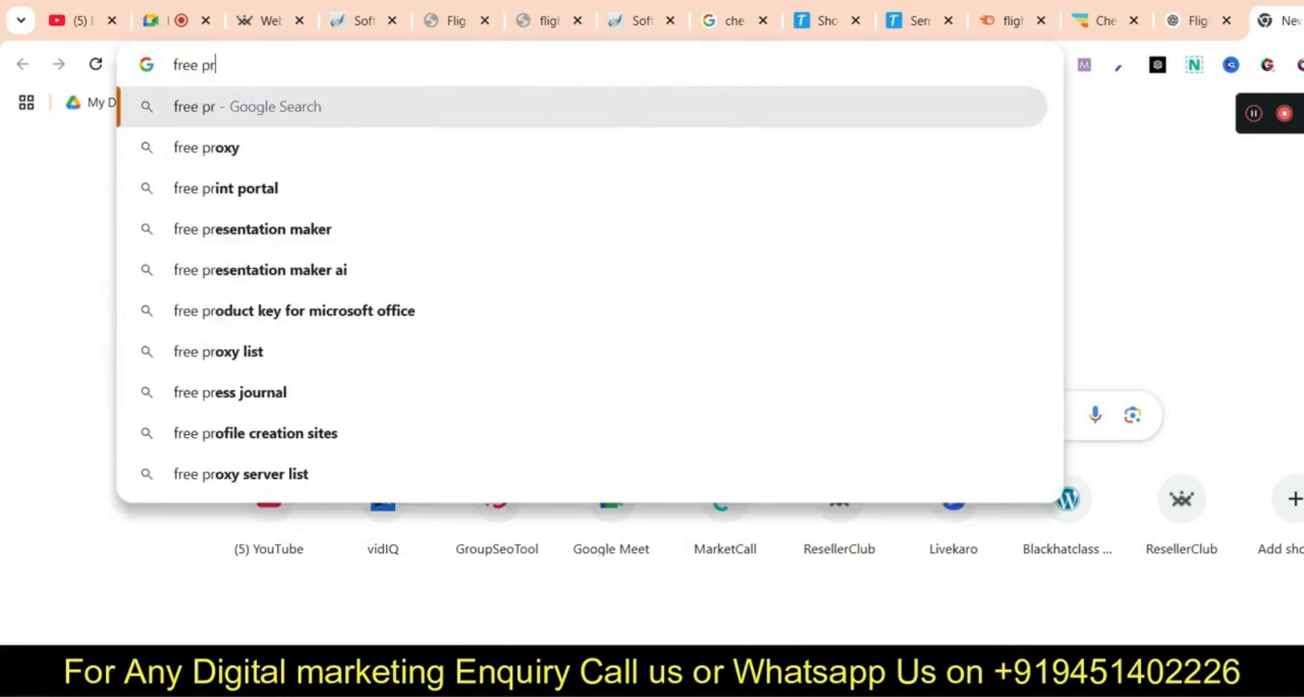
pyautogui.write('ivace')
pyautogui.press('Down')
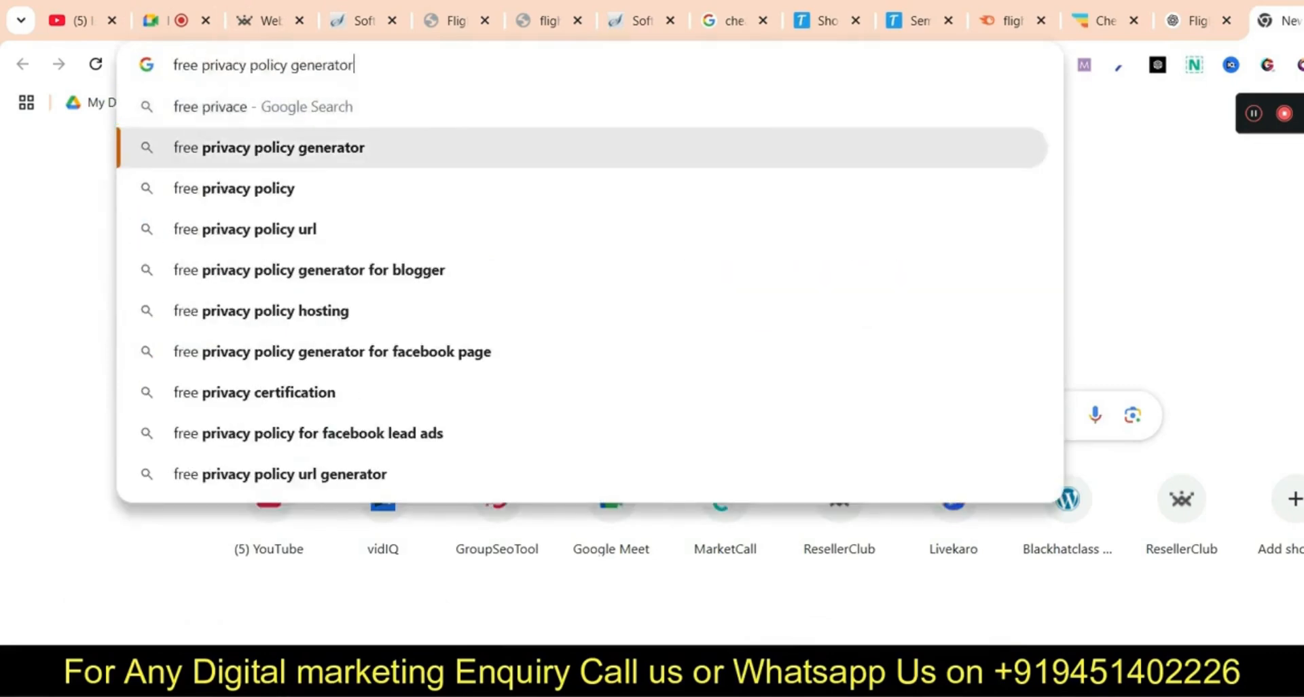
pyautogui.press('Return')
pyautogui.click(358, 334)
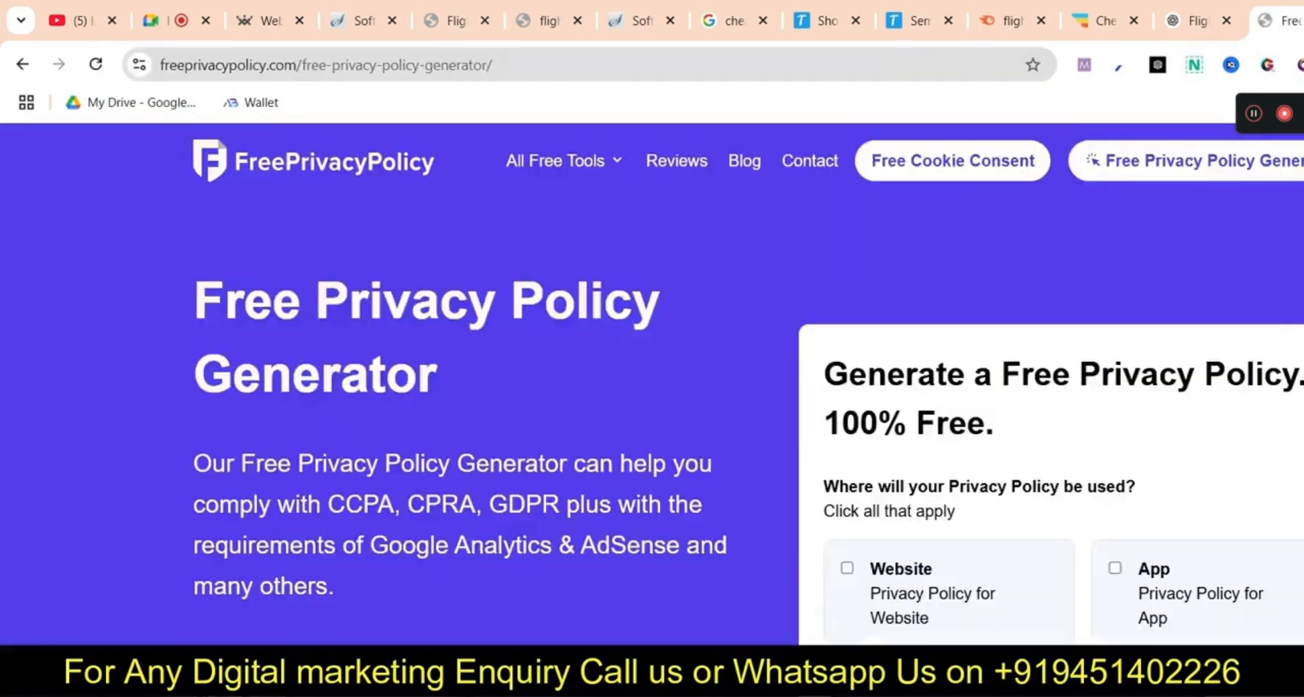
pyautogui.scroll(-10, 653, 383)
pyautogui.scroll(-15, 652, 384)
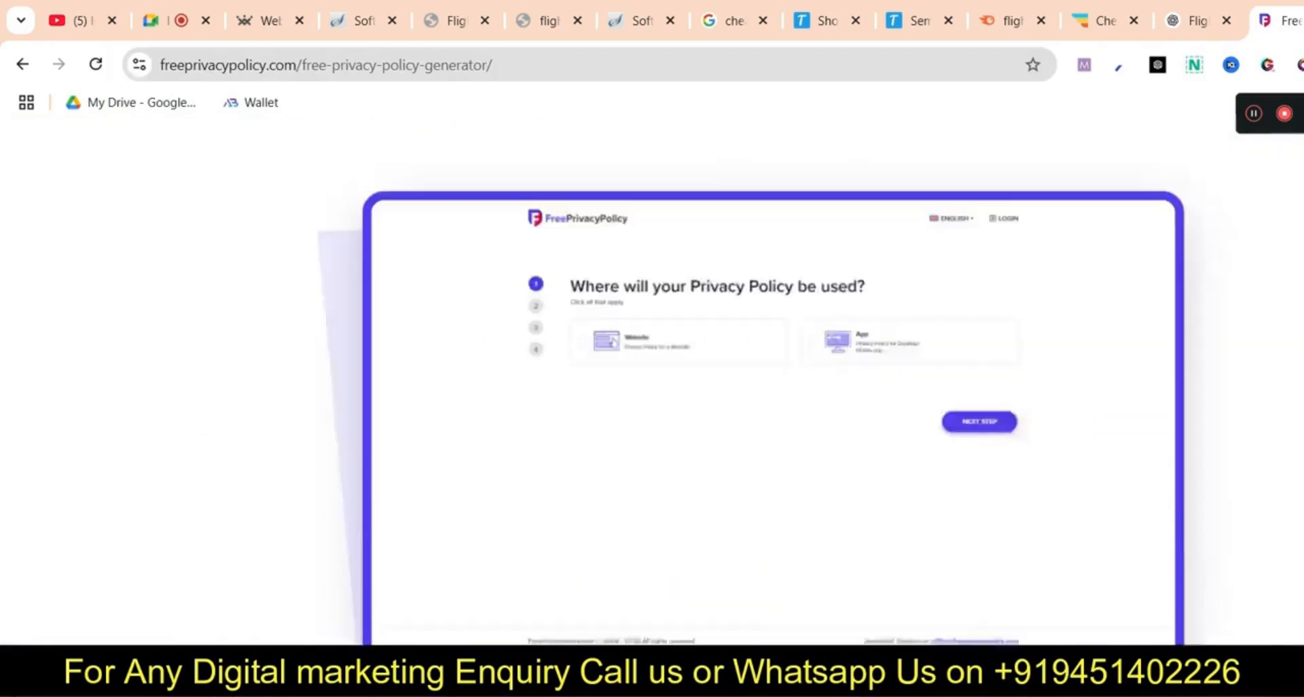
pyautogui.scroll(20, 652, 384)
pyautogui.scroll(5, 652, 384)
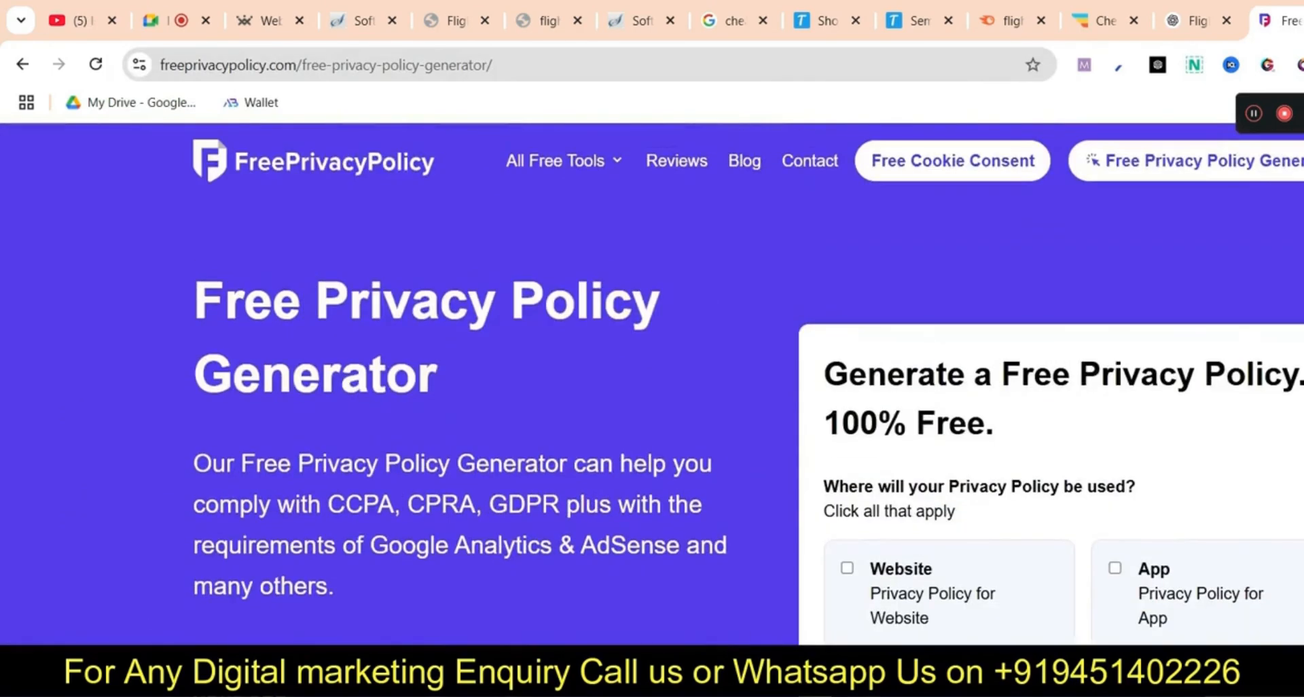
pyautogui.scroll(-10, 652, 384)
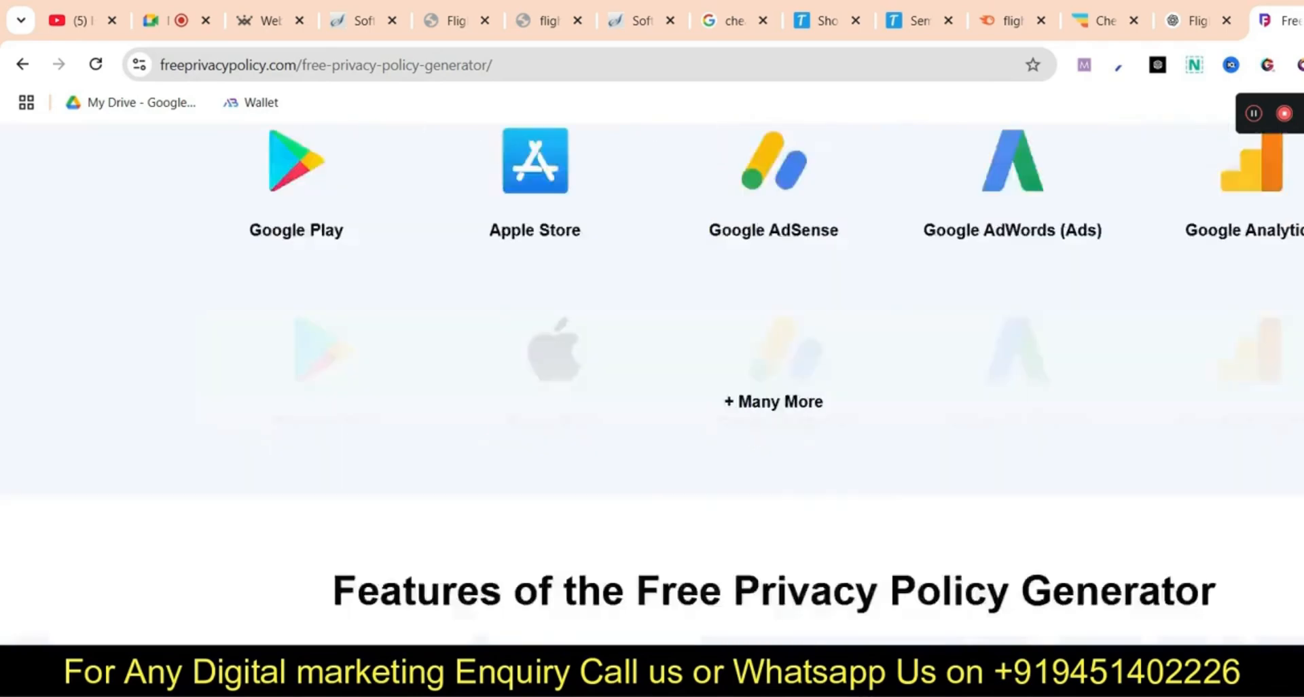
pyautogui.scroll(-10, 652, 384)
# Open privacypolicygenerator.info, choose Website, and continue to generate the privacy policy
pyautogui.click(23, 64)
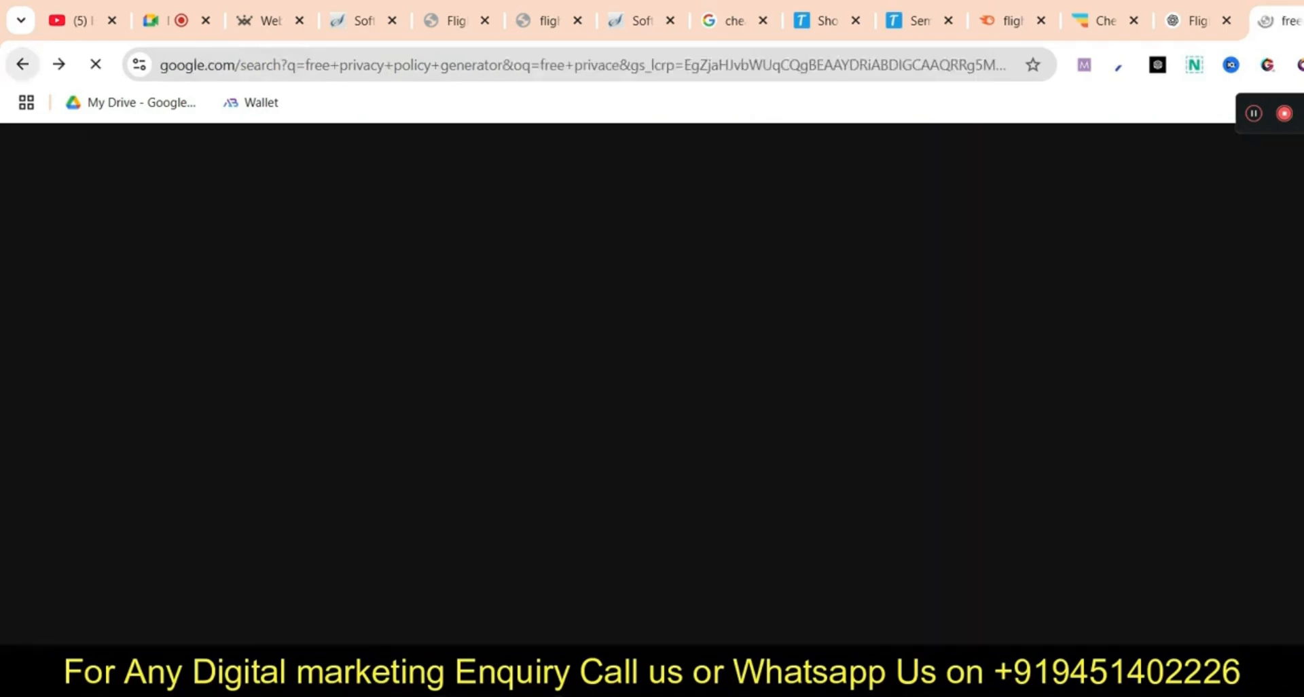
pyautogui.click(521, 316)
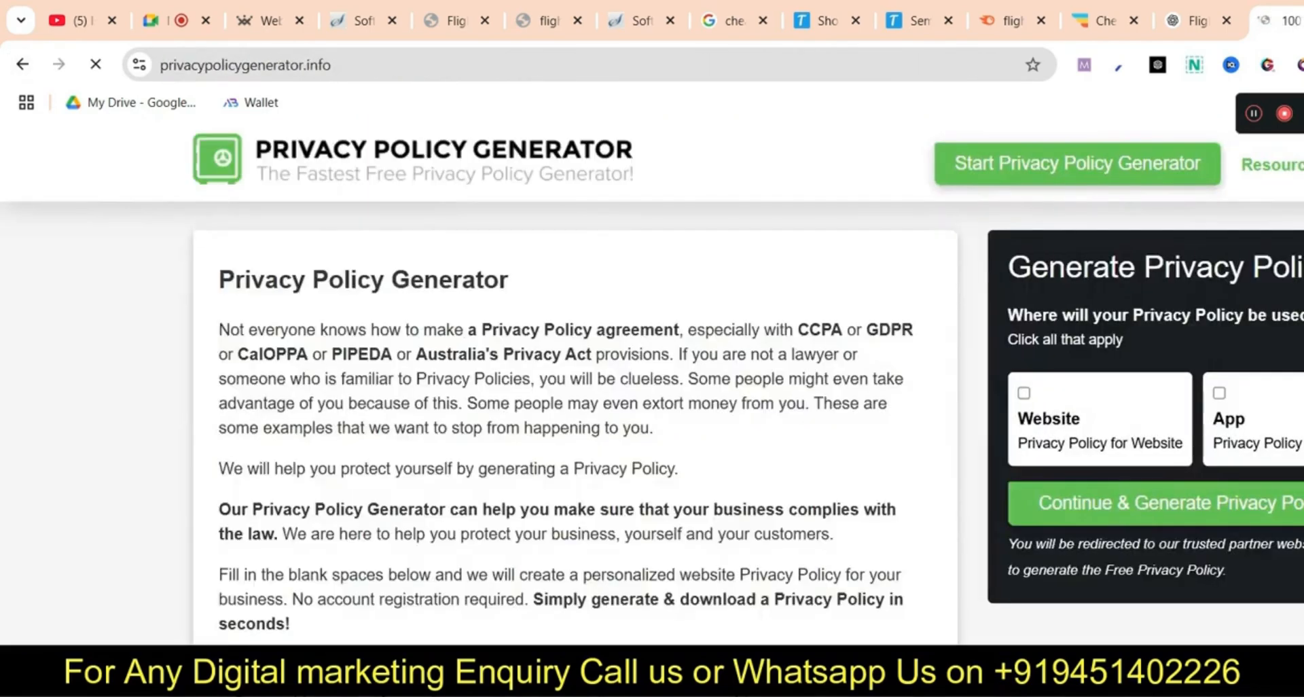
pyautogui.scroll(-5, 652, 384)
pyautogui.scroll(-4, 576, 383)
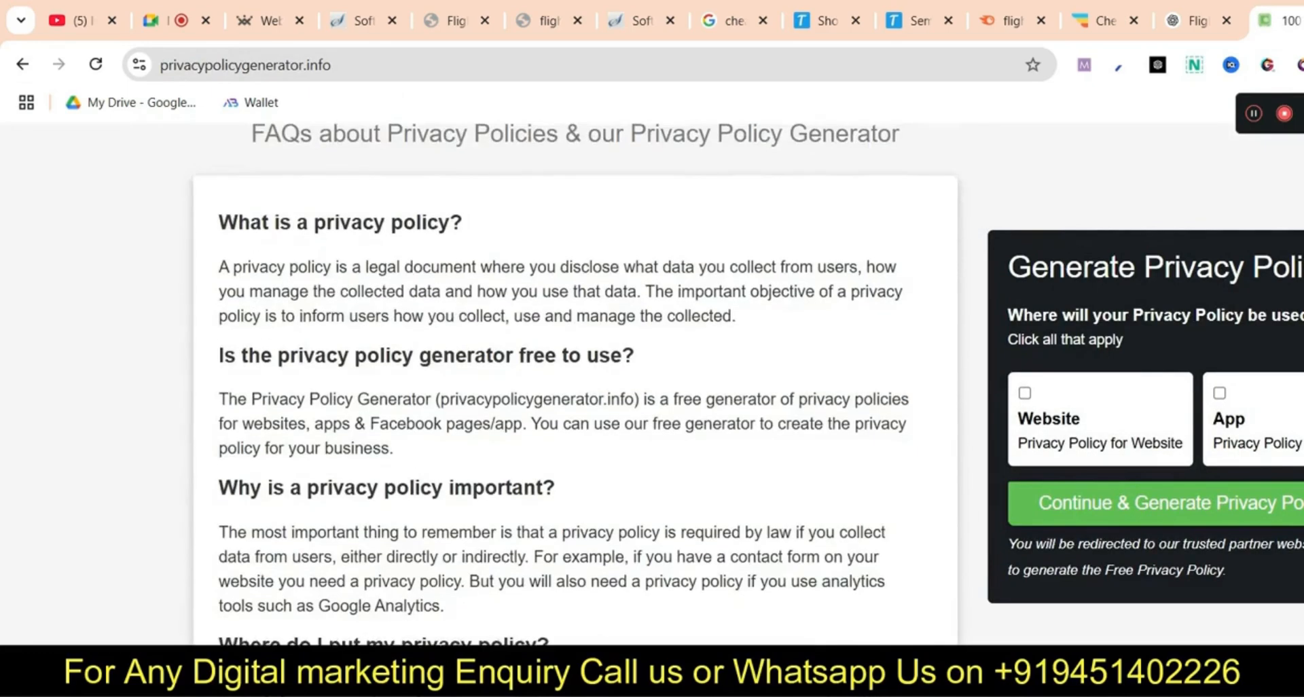
pyautogui.scroll(11, 575, 384)
pyautogui.click(1025, 393)
pyautogui.click(1156, 503)
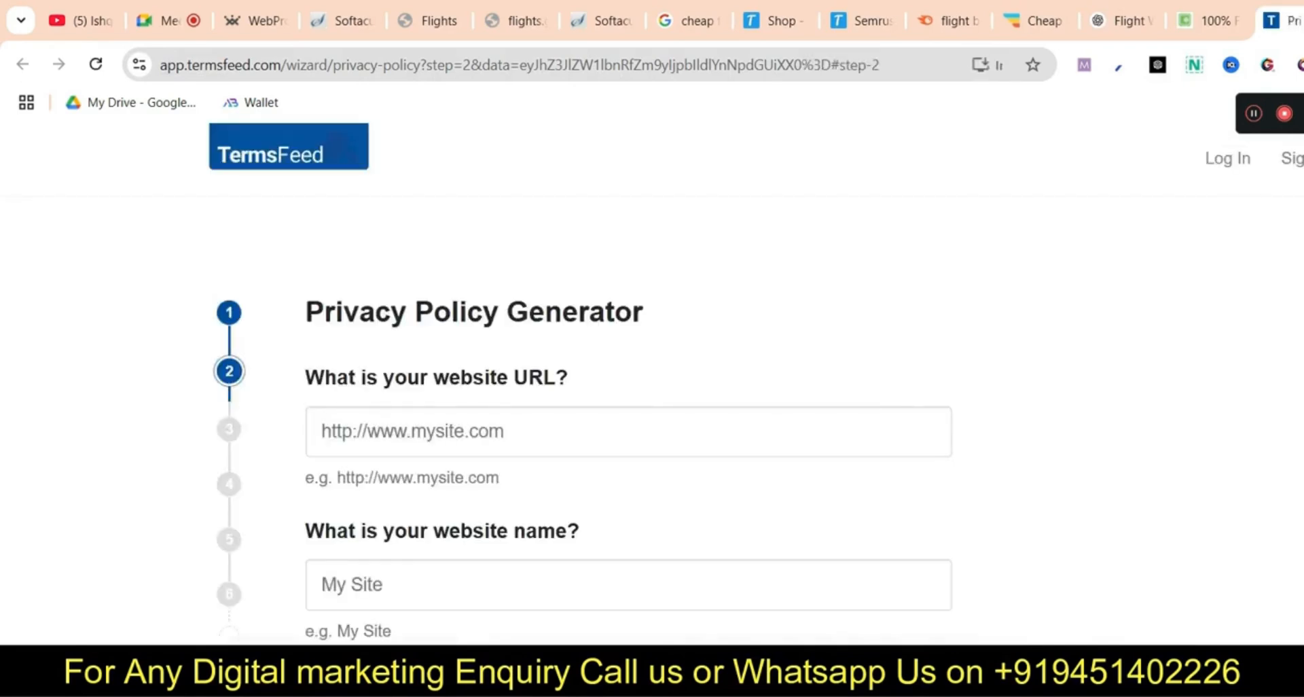
# Copy the site address getconnect.blog from the editor and fill in the wizard's website fields
pyautogui.click(523, 21)
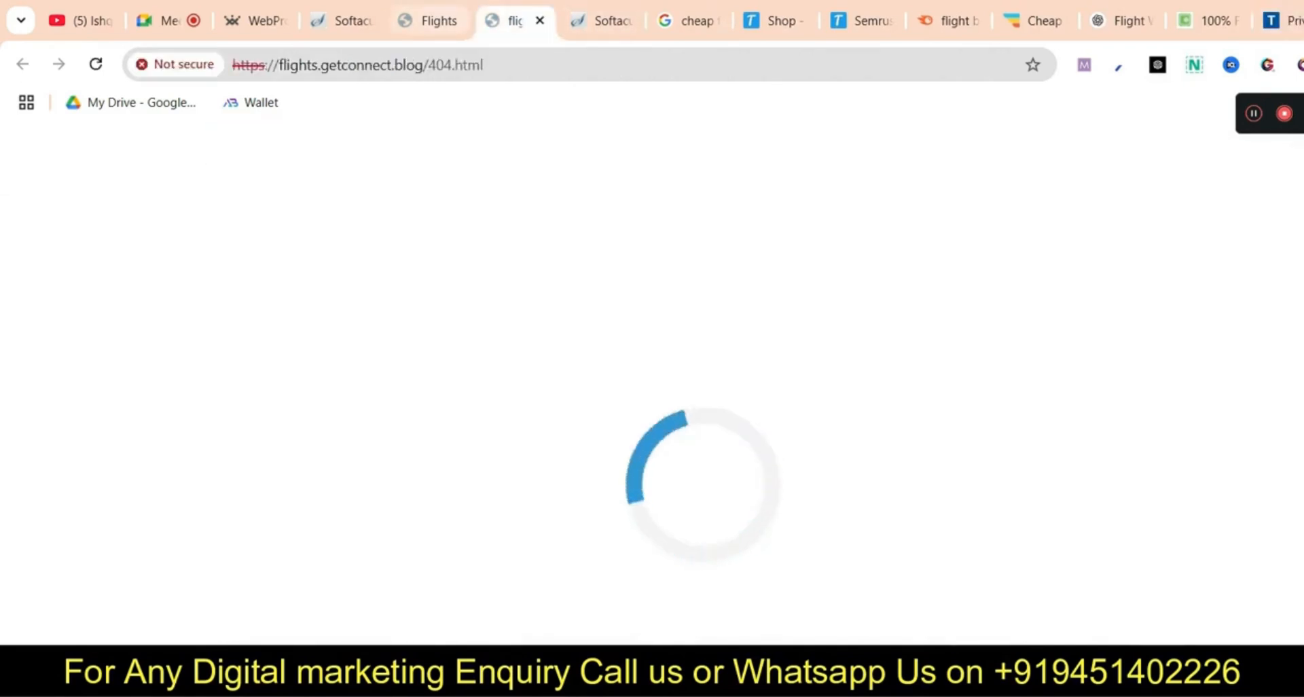
pyautogui.click(428, 21)
pyautogui.moveTo(262, 64); pyautogui.dragTo(161, 64)
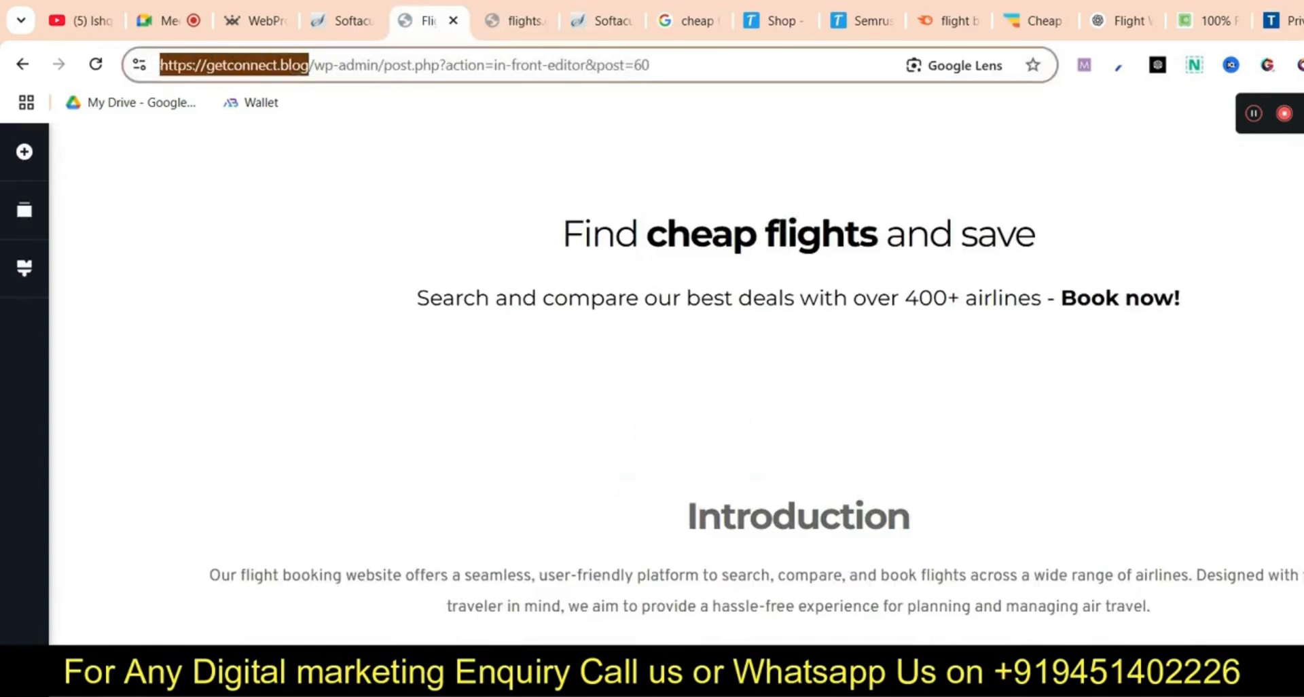
pyautogui.rightClick(170, 65)
pyautogui.click(189, 256)
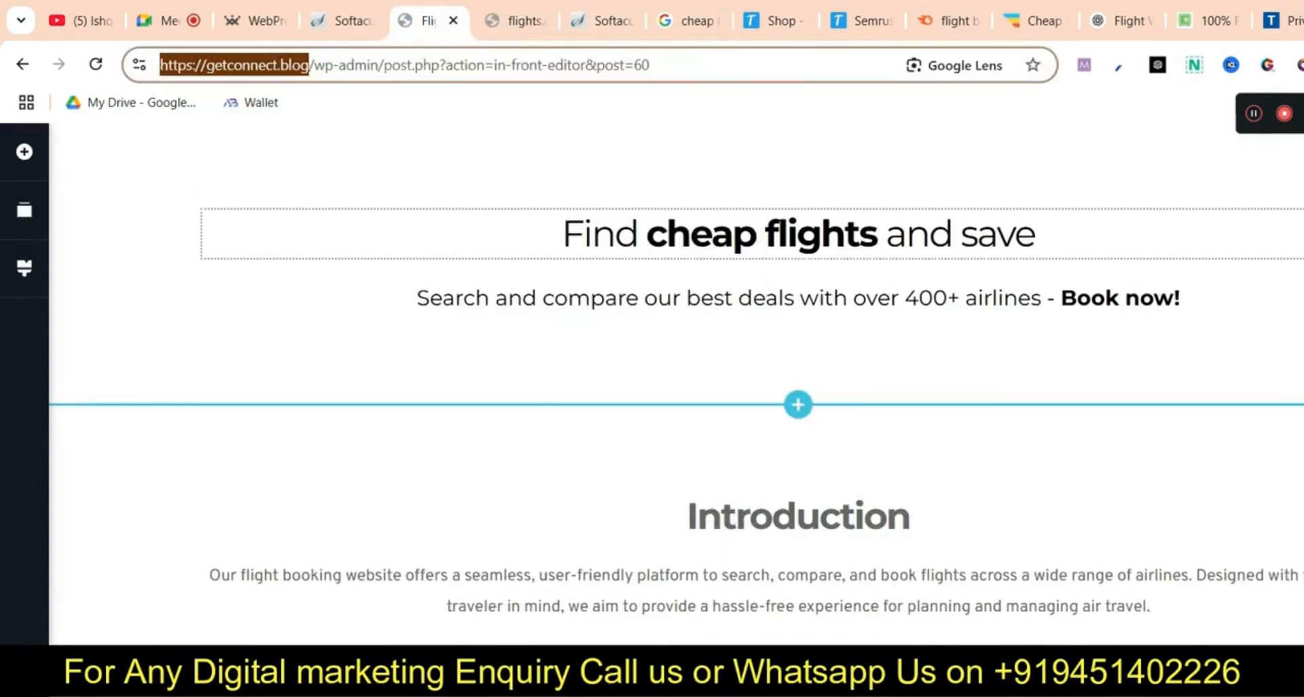
pyautogui.click(1281, 20)
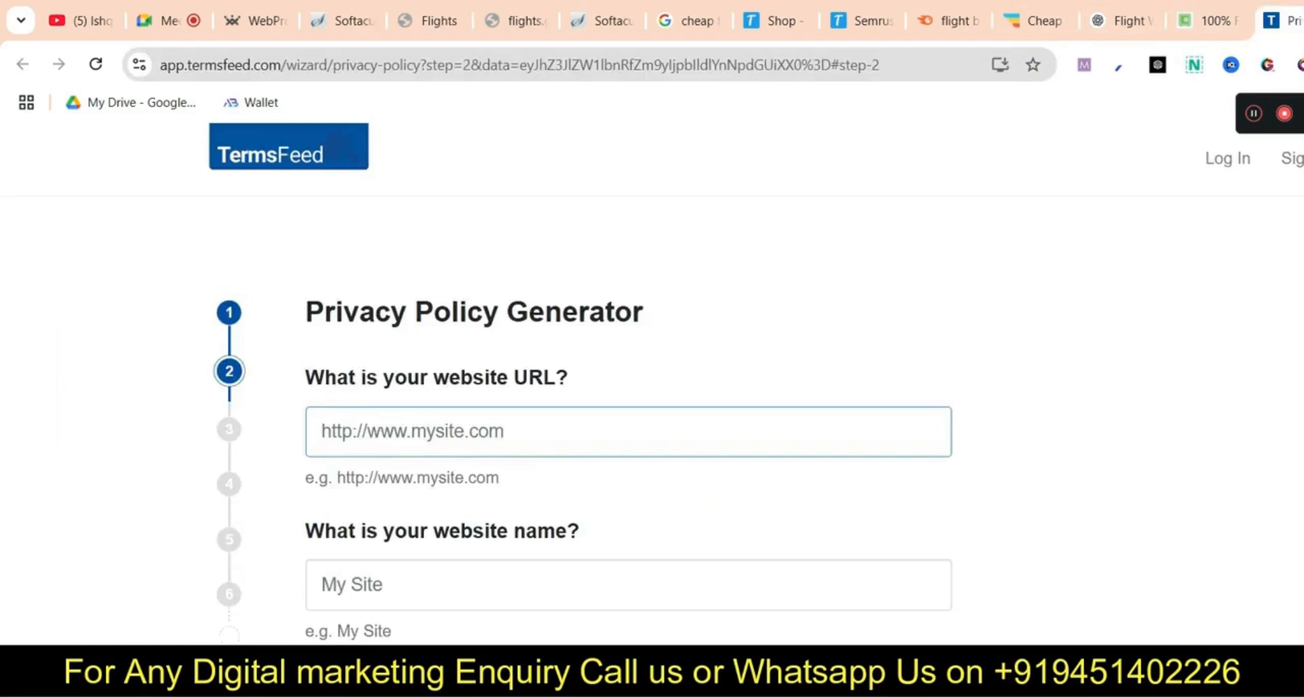
pyautogui.click(353, 585)
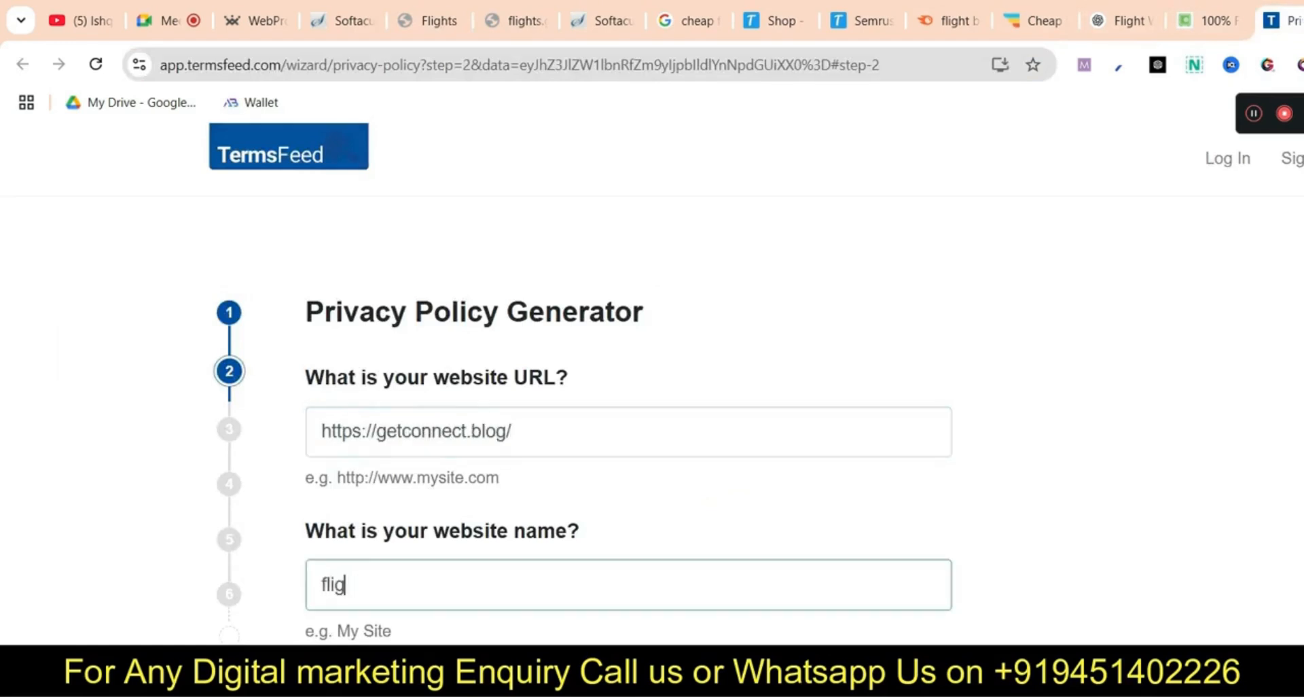
# Choose Delaware as the state and advance to the contact method step
pyautogui.scroll(-4, 611, 373)
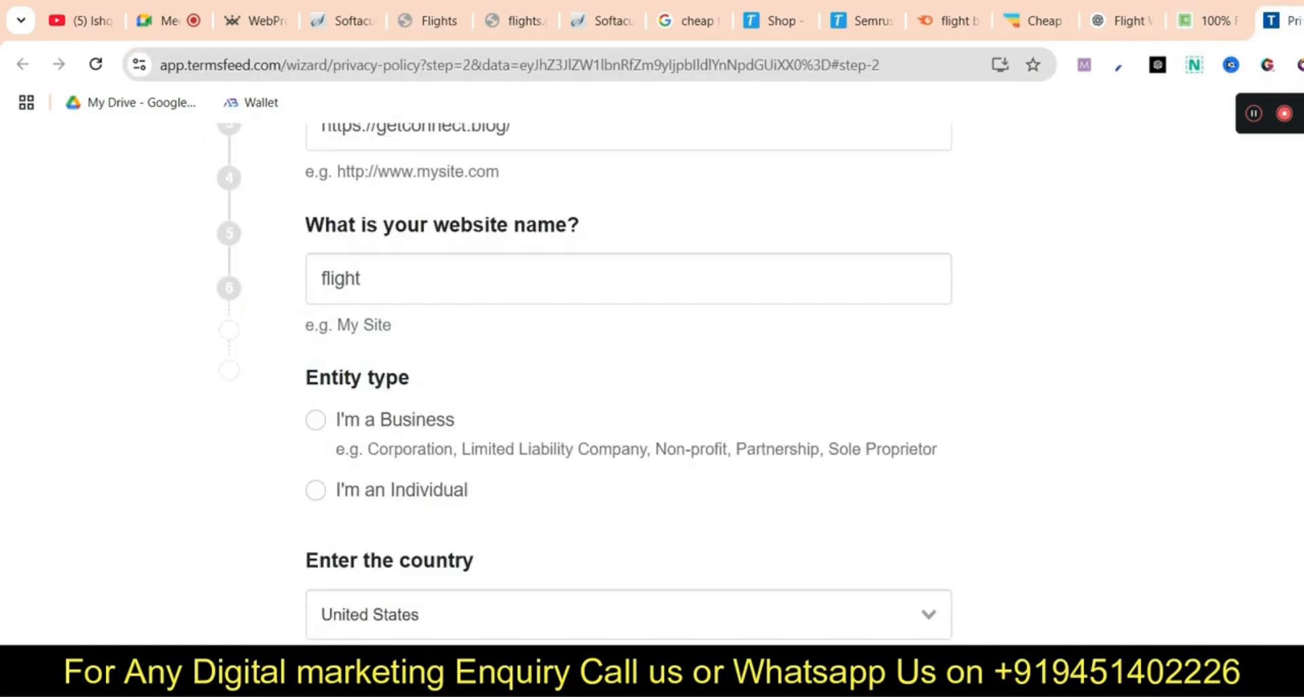
pyautogui.scroll(-4, 611, 442)
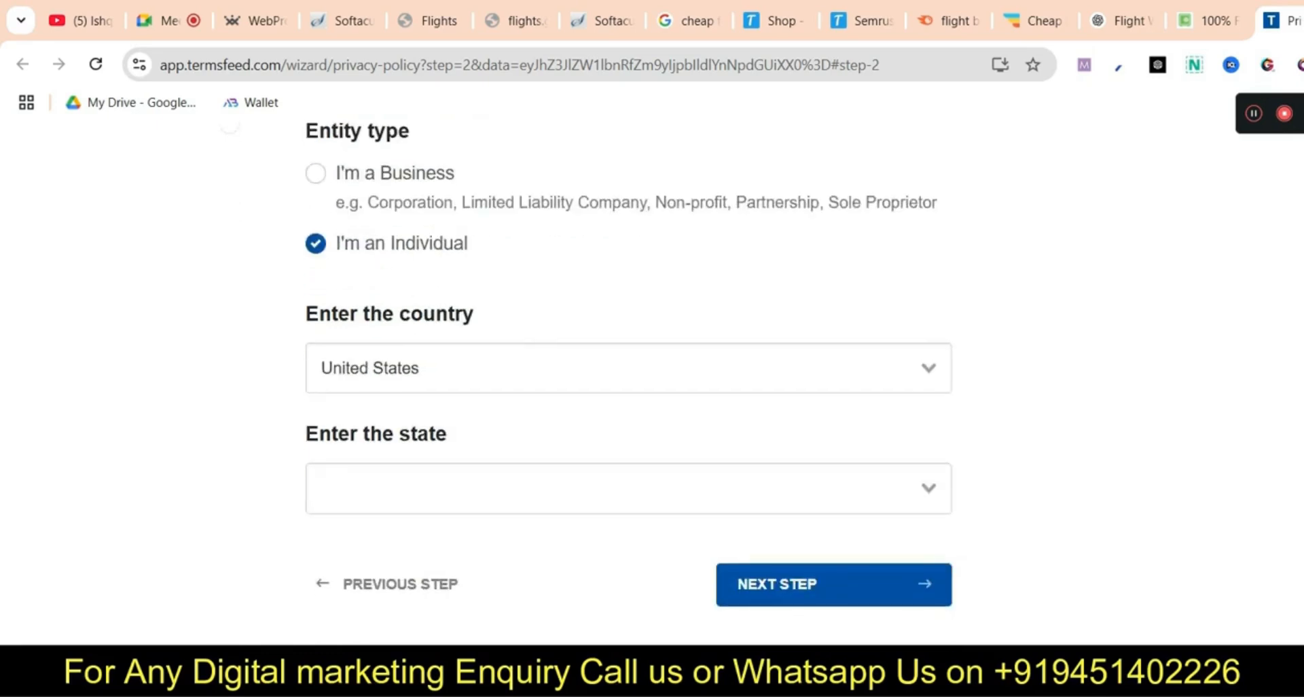
pyautogui.click(612, 488)
pyautogui.scroll(-3, 611, 611)
pyautogui.click(360, 564)
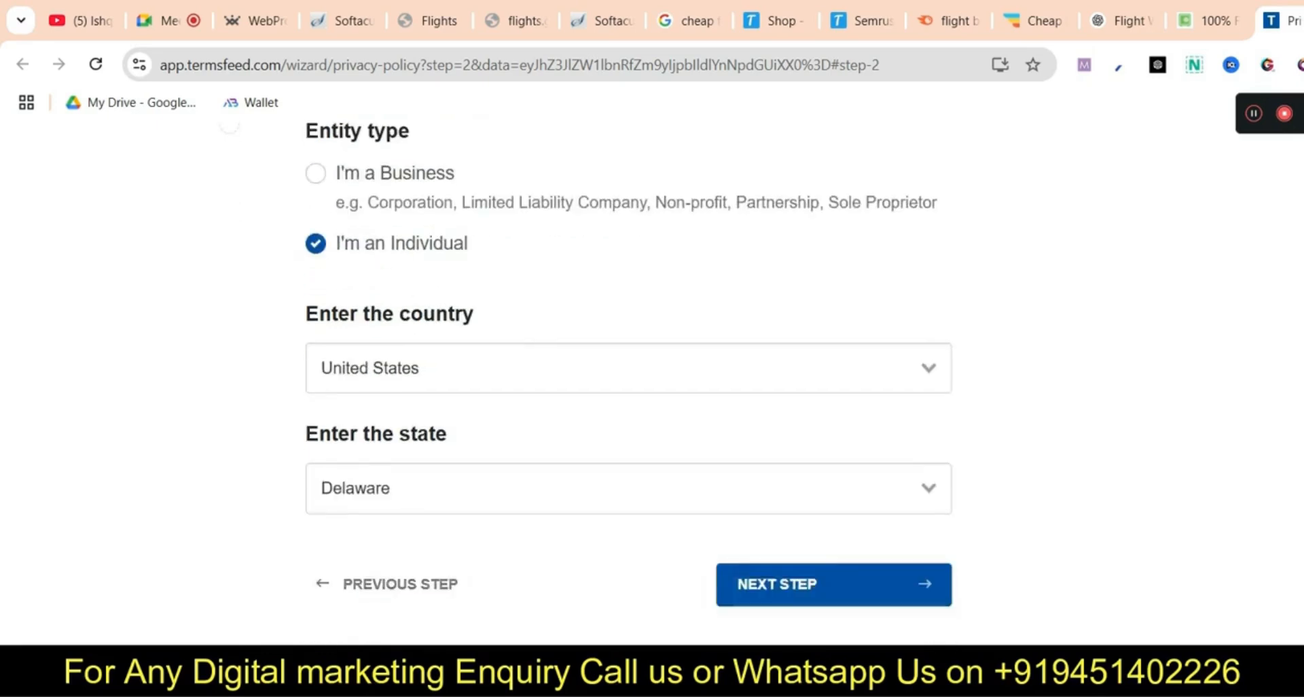
pyautogui.click(833, 583)
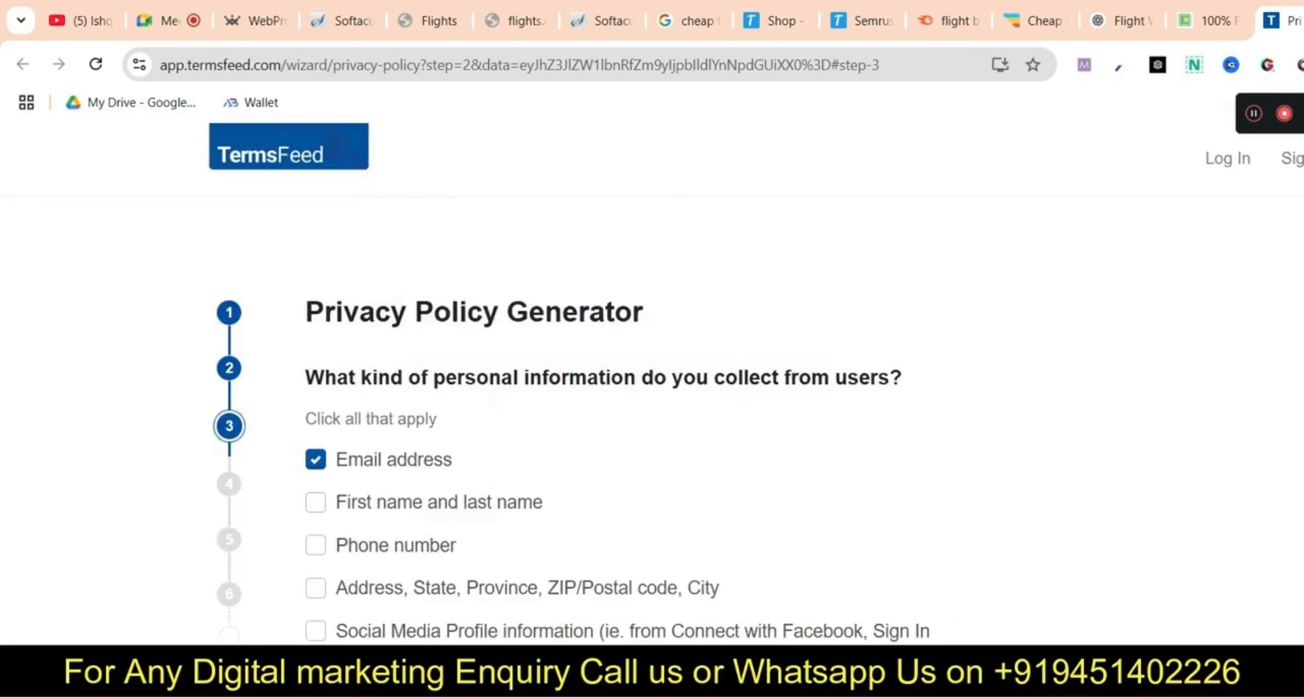
pyautogui.scroll(-3, 612, 408)
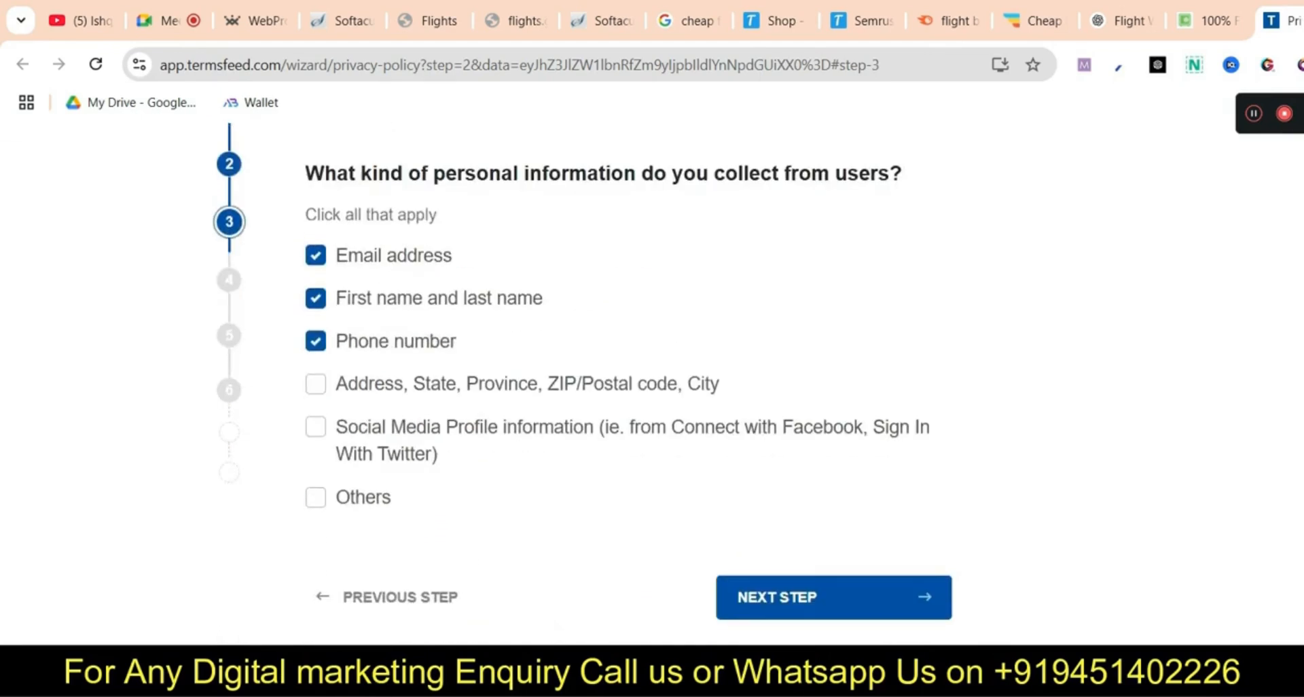
pyautogui.click(834, 596)
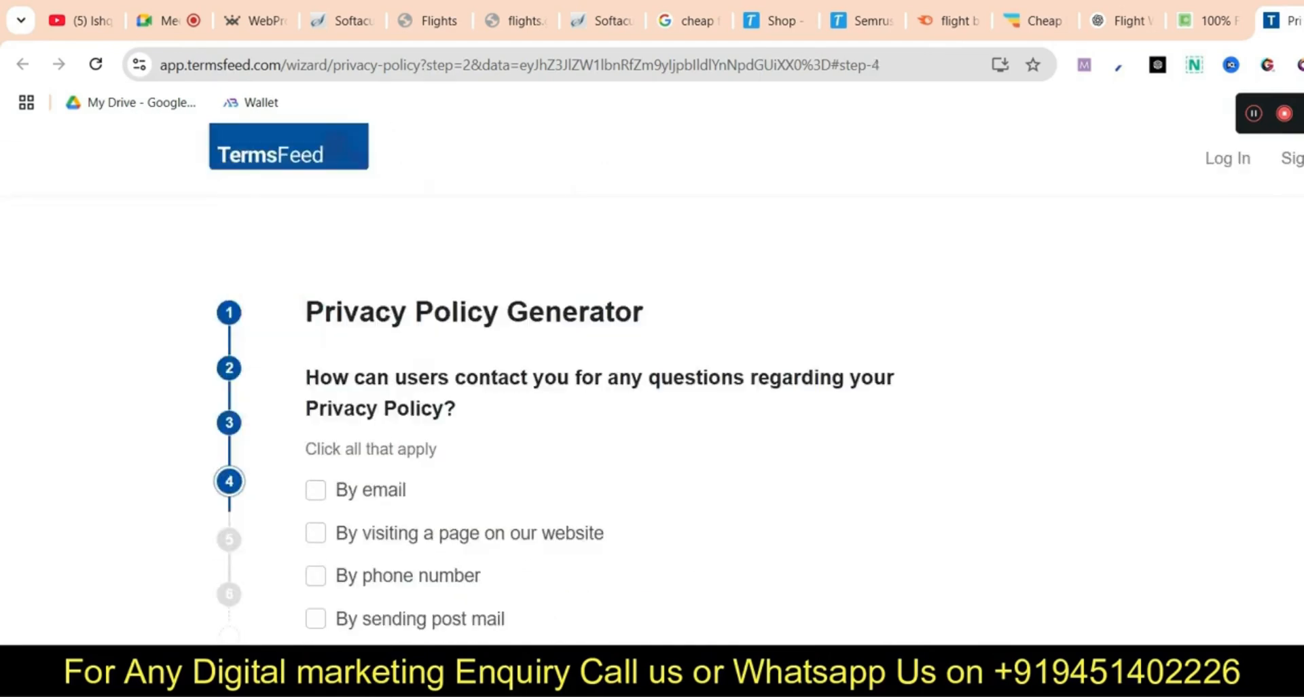
# Set email as the contact method and enter the contact email address
pyautogui.click(316, 490)
pyautogui.scroll(-3, 543, 442)
pyautogui.click(489, 412)
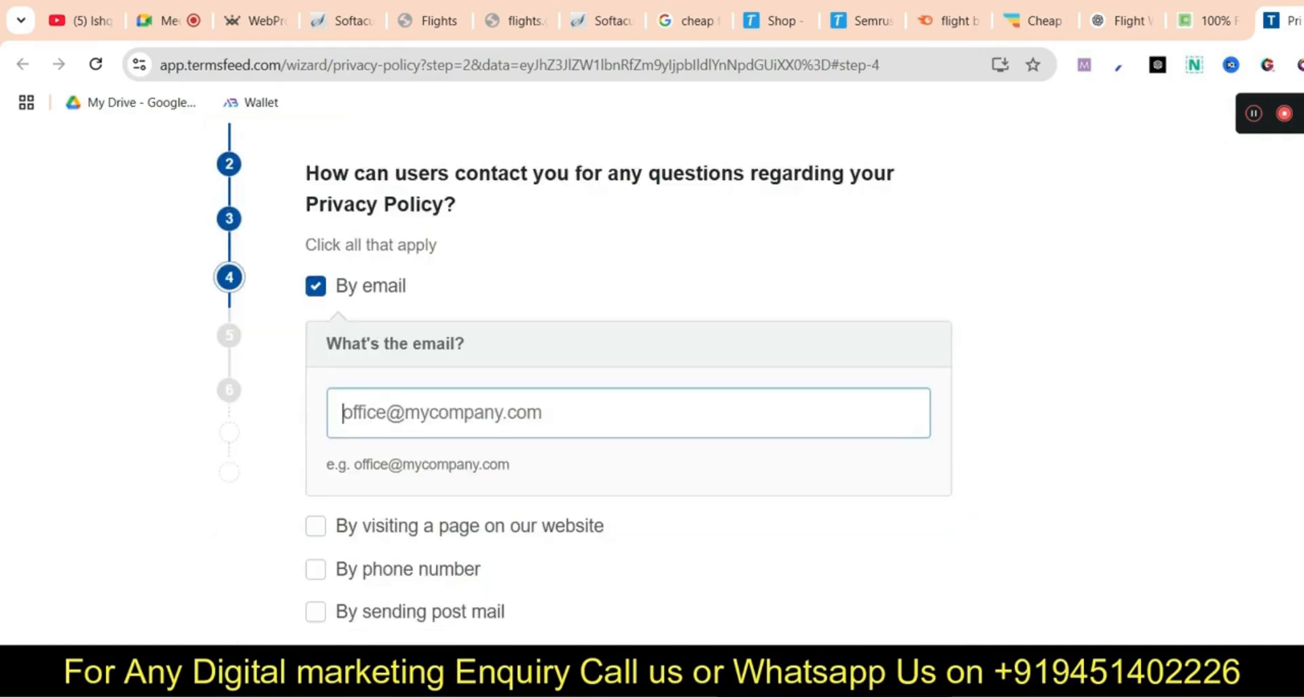
pyautogui.scroll(-2, 628, 340)
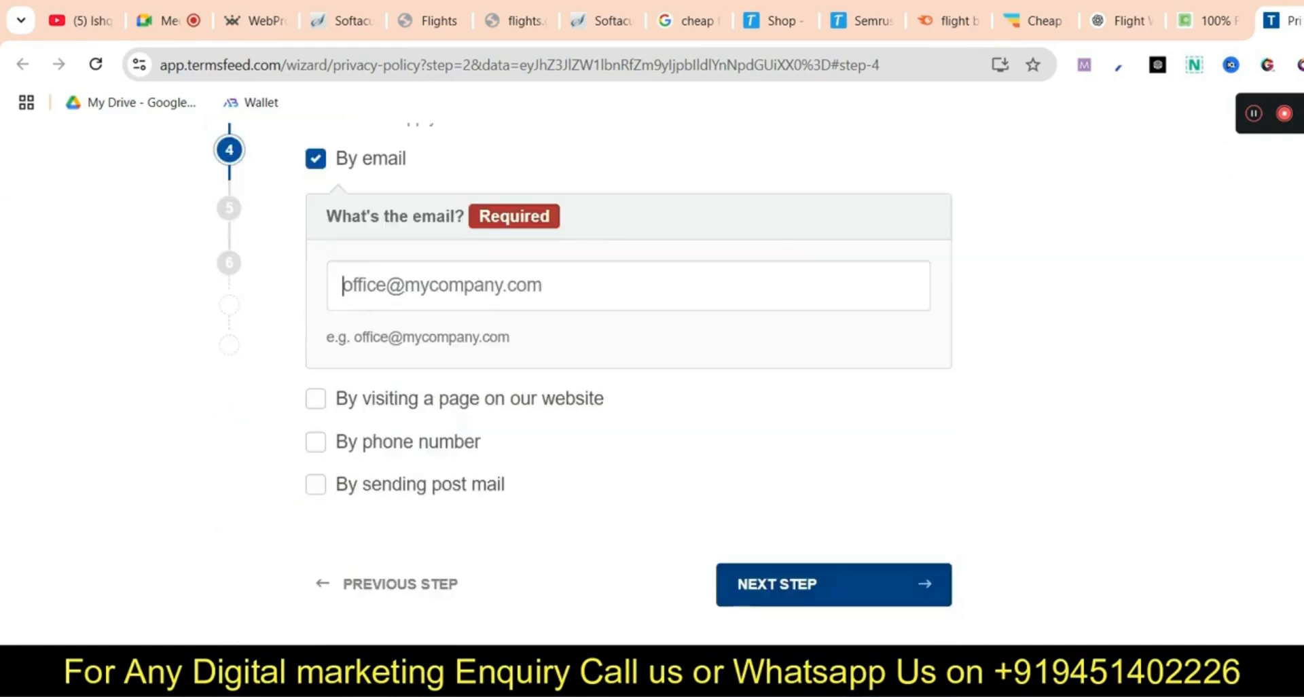
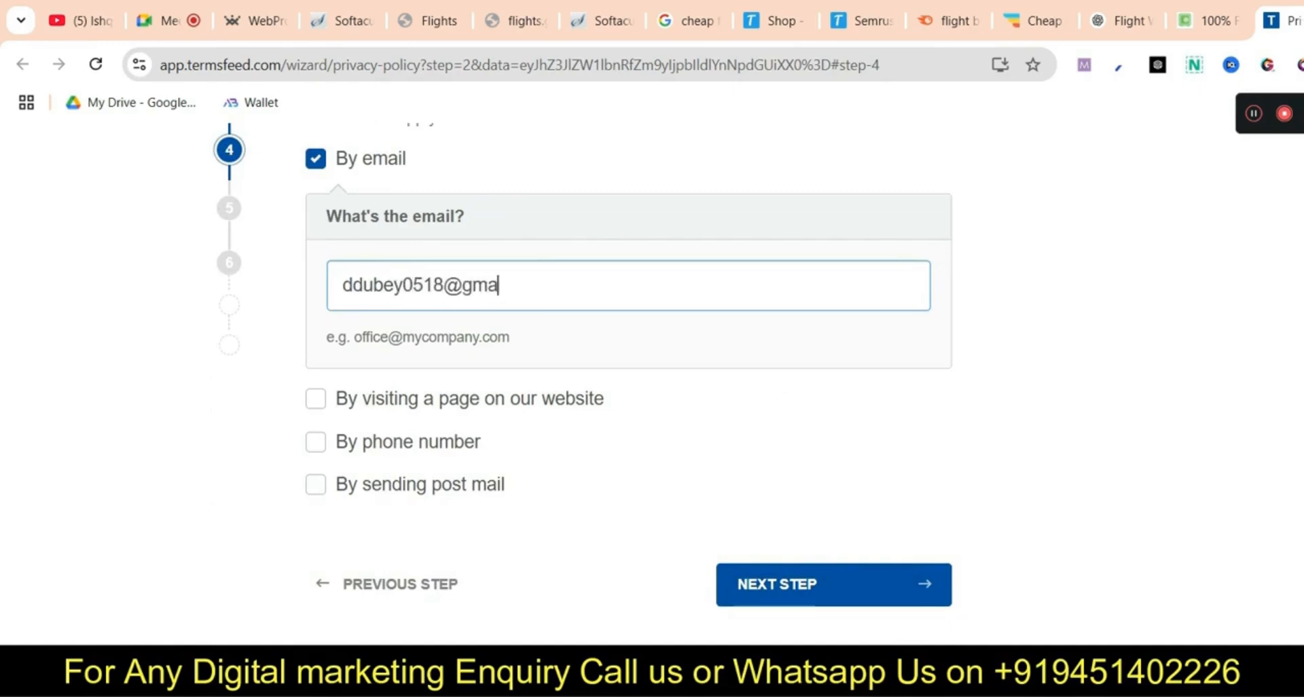
pyautogui.click(834, 584)
# Decline the Professional Privacy Policy, fill in the delivery email, and generate the free policy
pyautogui.scroll(-7, 834, 584)
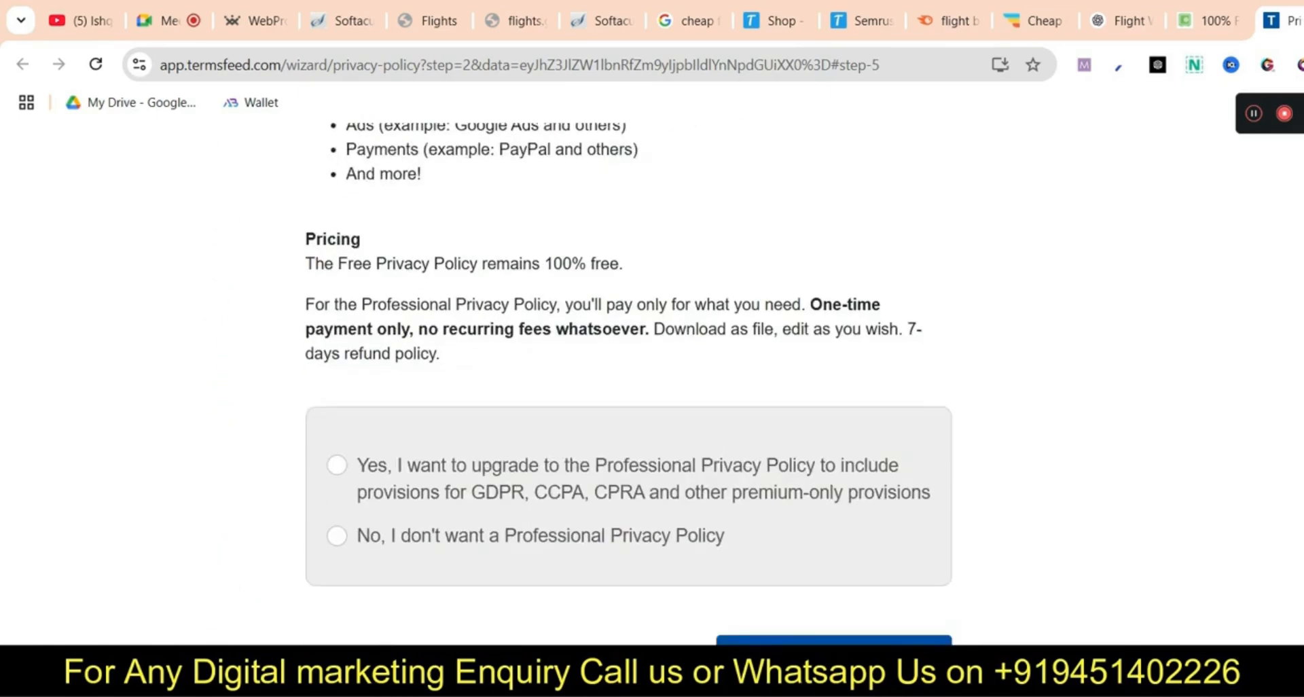
pyautogui.click(337, 536)
pyautogui.click(833, 654)
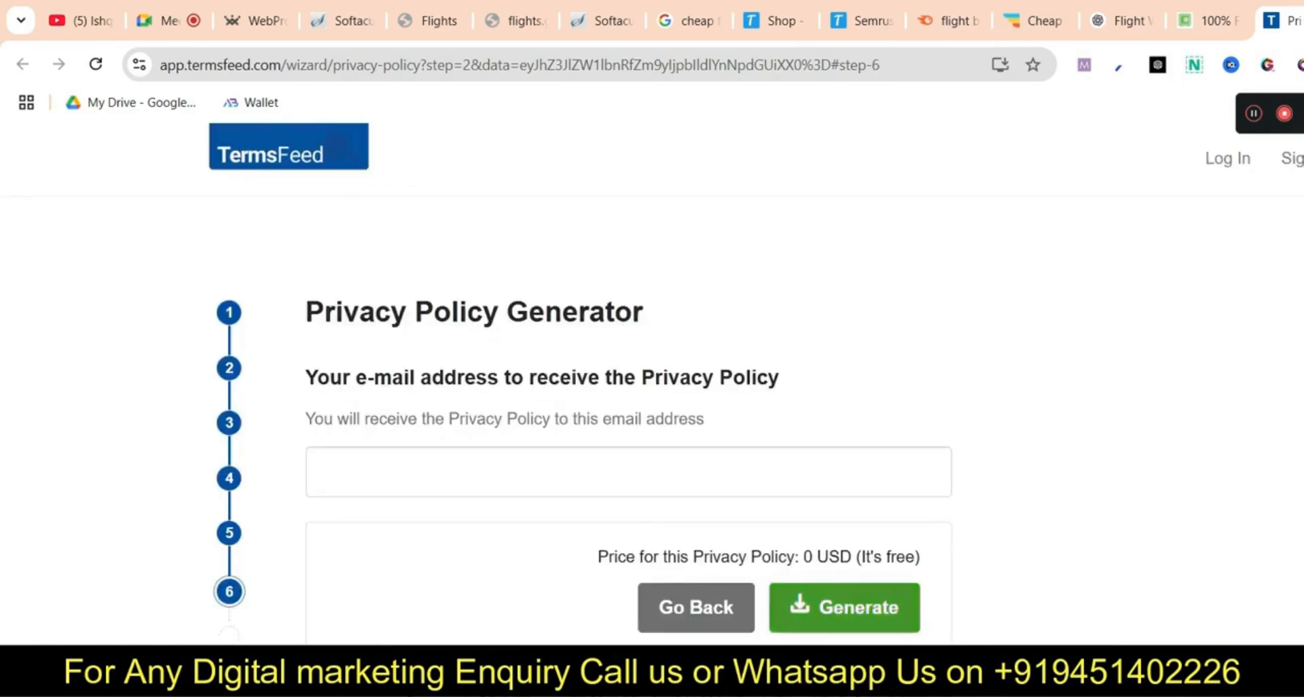
pyautogui.click(527, 471)
pyautogui.click(524, 528)
pyautogui.click(844, 608)
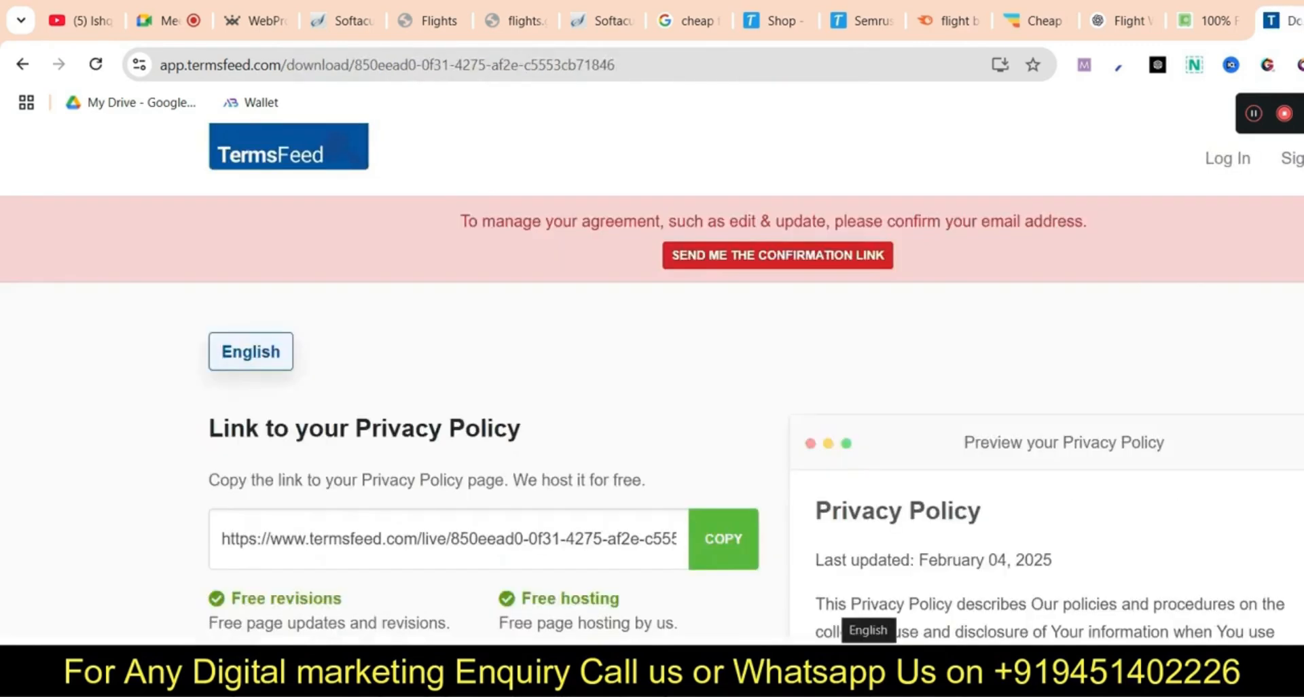
# Copy the hosted privacy policy link and go back to the Flights page editor
pyautogui.scroll(-5, 868, 618)
pyautogui.click(723, 539)
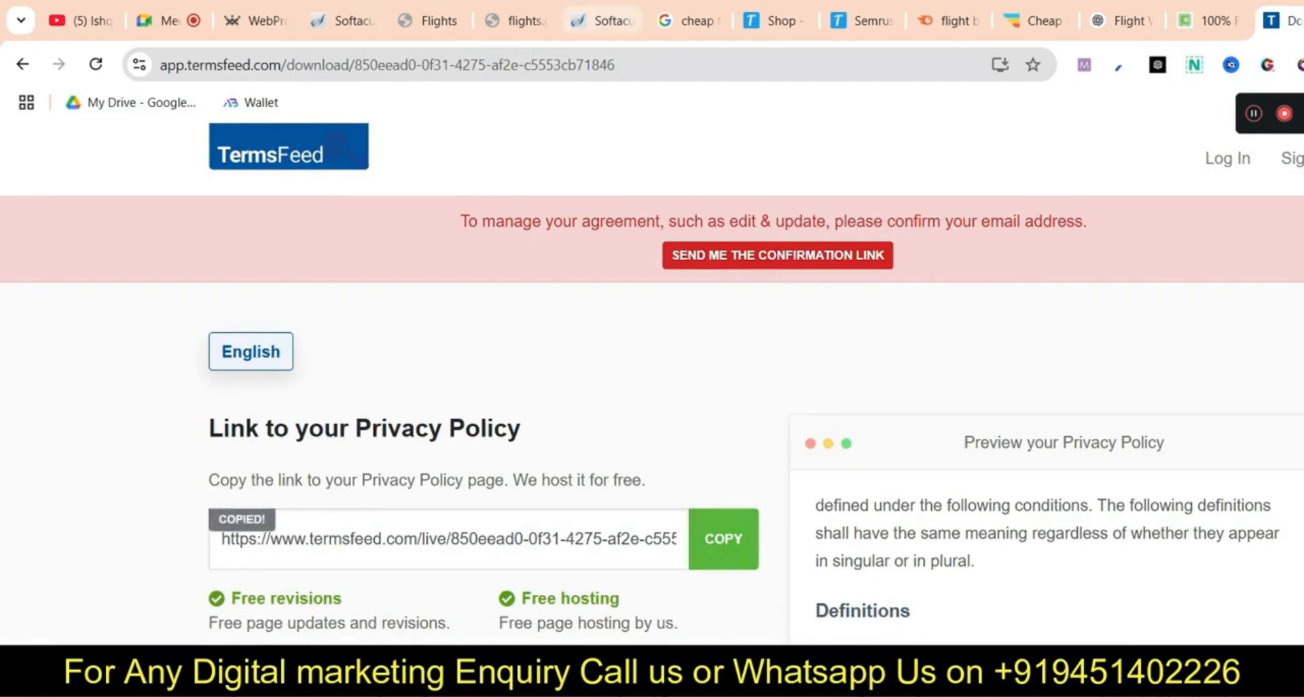
pyautogui.click(345, 21)
pyautogui.click(428, 21)
pyautogui.scroll(-8, 500, 441)
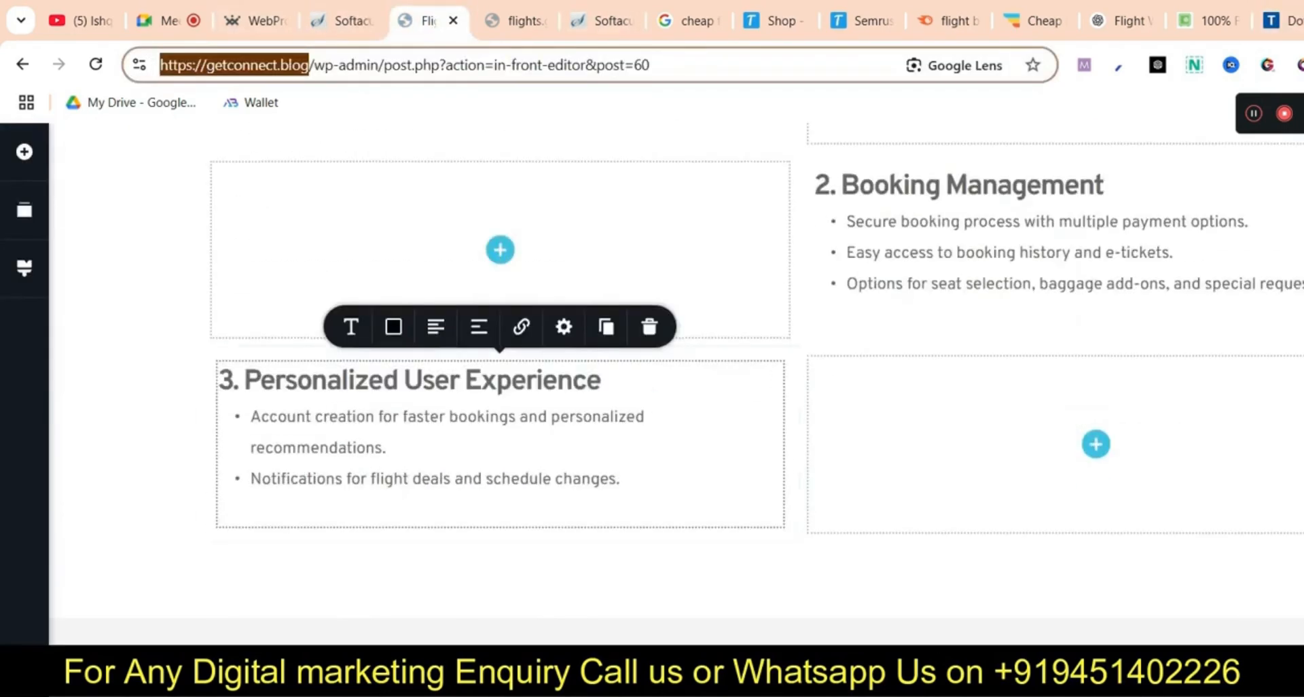
# Add a 'Privacy policy' text element linked to the TermsFeed privacy policy URL
pyautogui.click(25, 151)
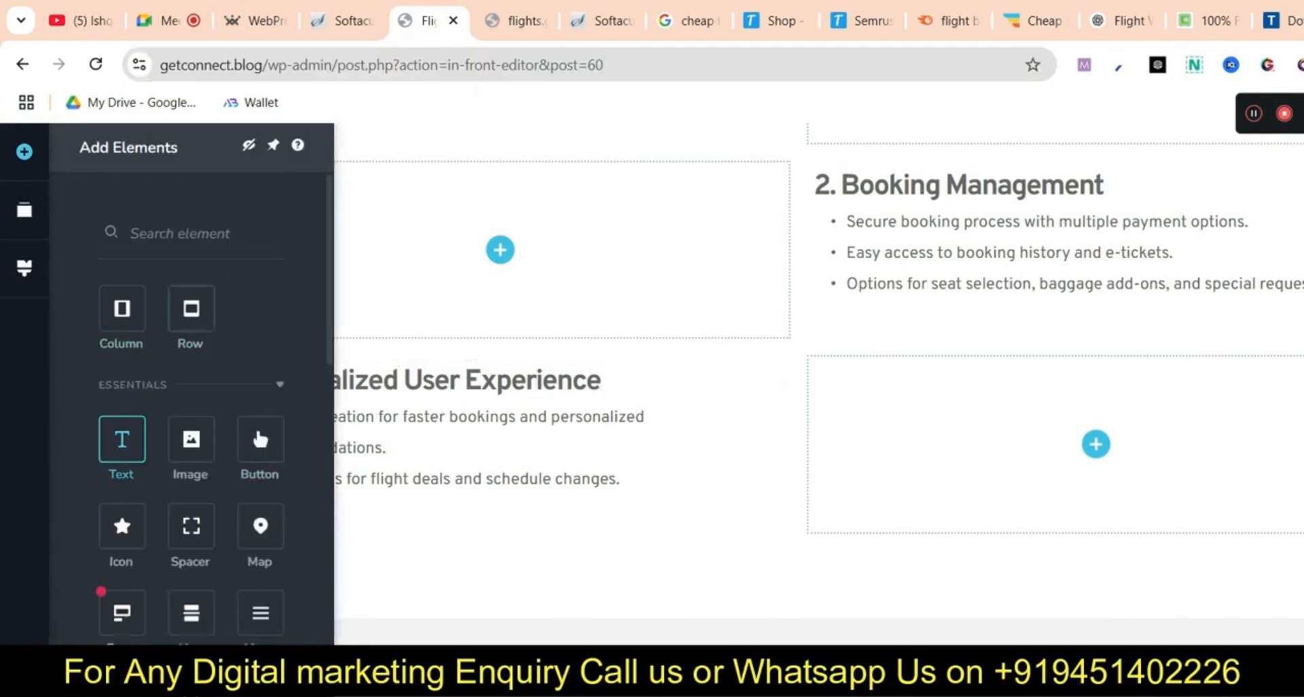
pyautogui.moveTo(123, 439)
pyautogui.mouseDown()
pyautogui.moveTo(1087, 618)
pyautogui.moveTo(946, 567)
pyautogui.mouseUp()
pyautogui.write('Pr')
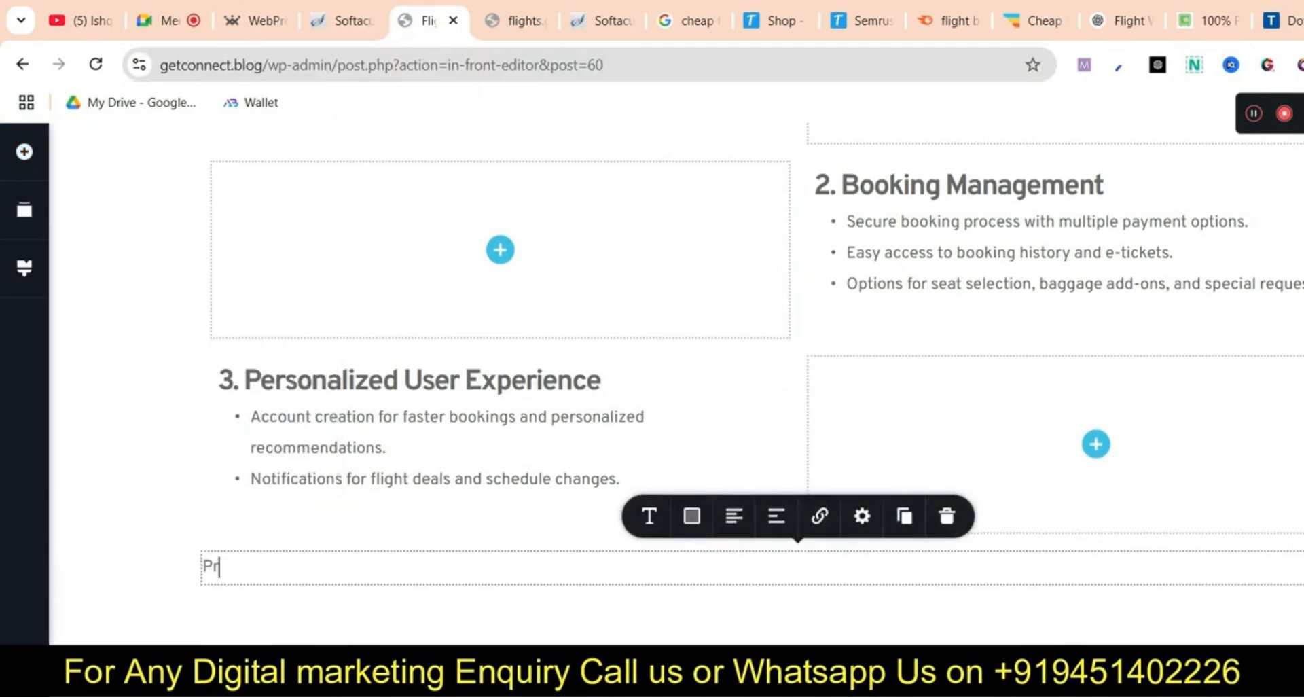
pyautogui.write('ivacy policy')
pyautogui.tripleClick(256, 567)
pyautogui.click(820, 516)
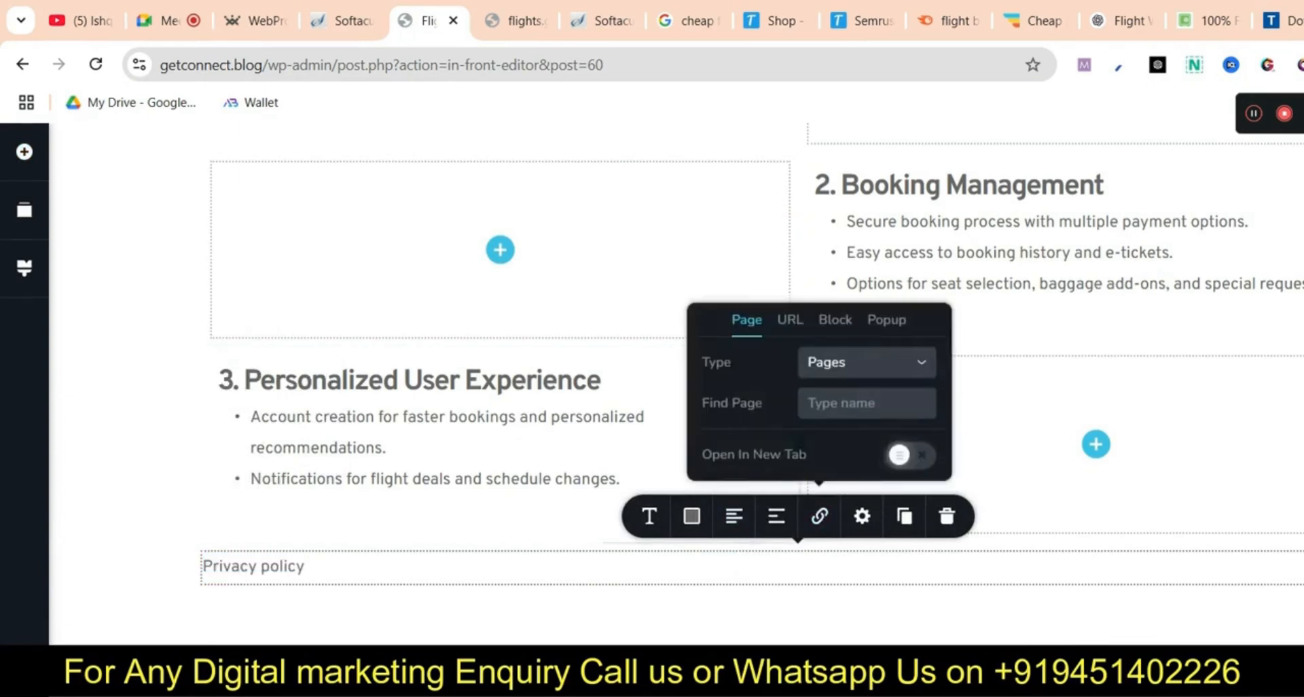
pyautogui.click(790, 319)
pyautogui.hotkey('ctrl', 'v')
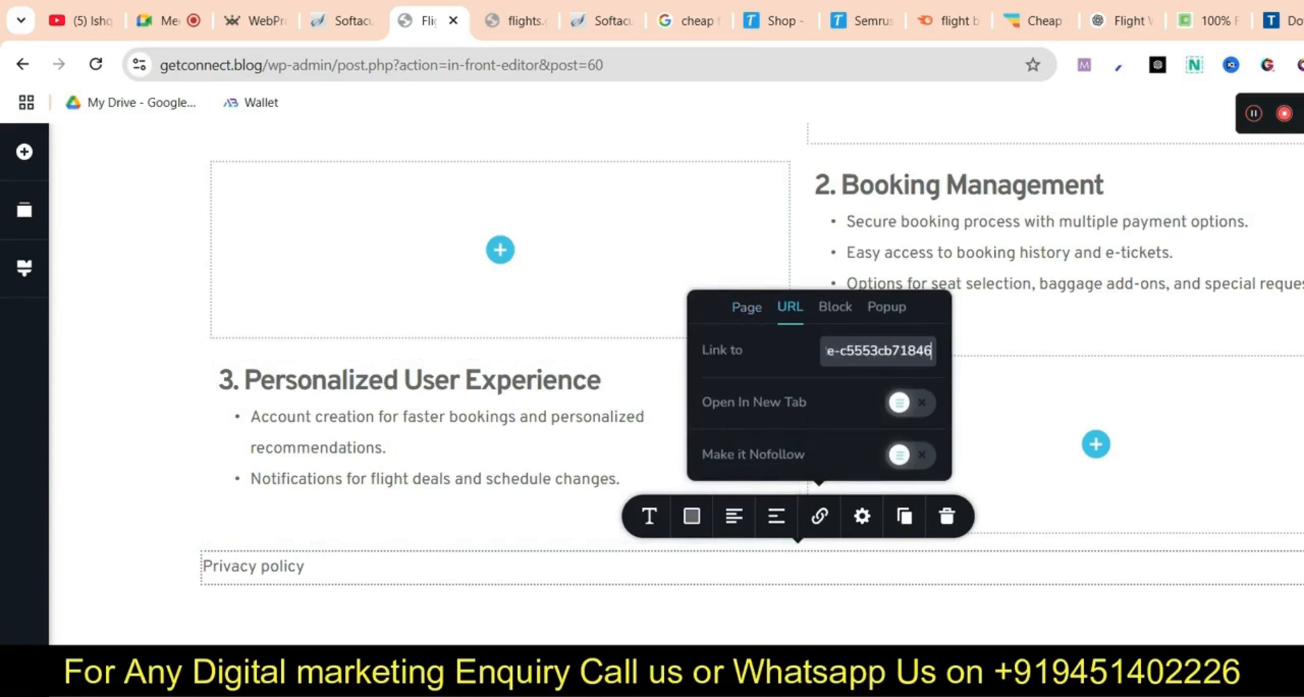
pyautogui.click(798, 620)
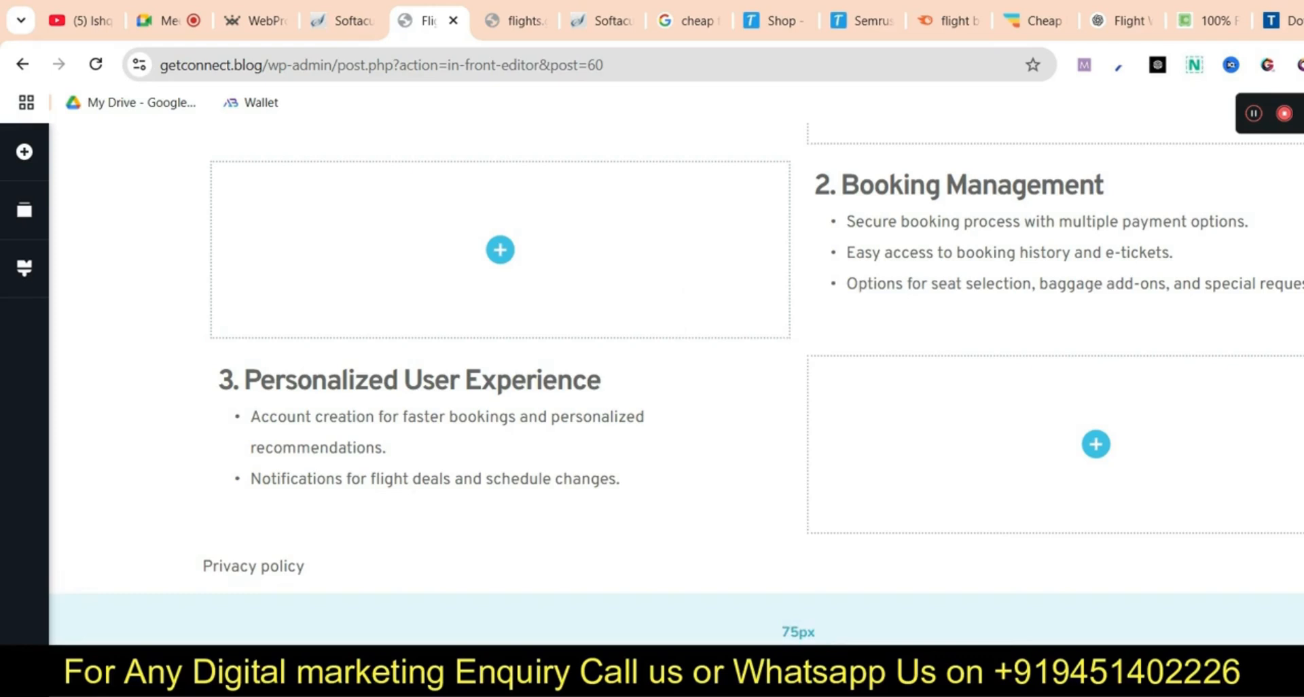
# Add a 'contact us' line beneath Privacy policy
pyautogui.click(305, 566)
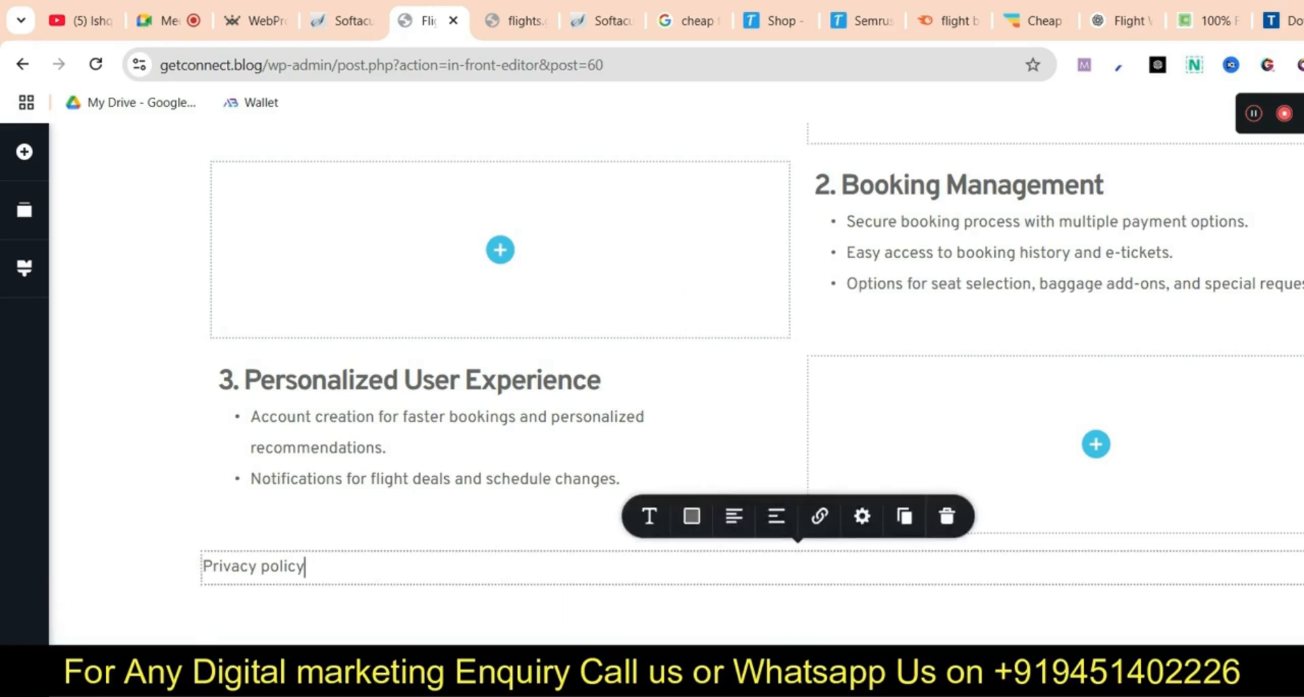
pyautogui.press('Return')
pyautogui.write('contac')
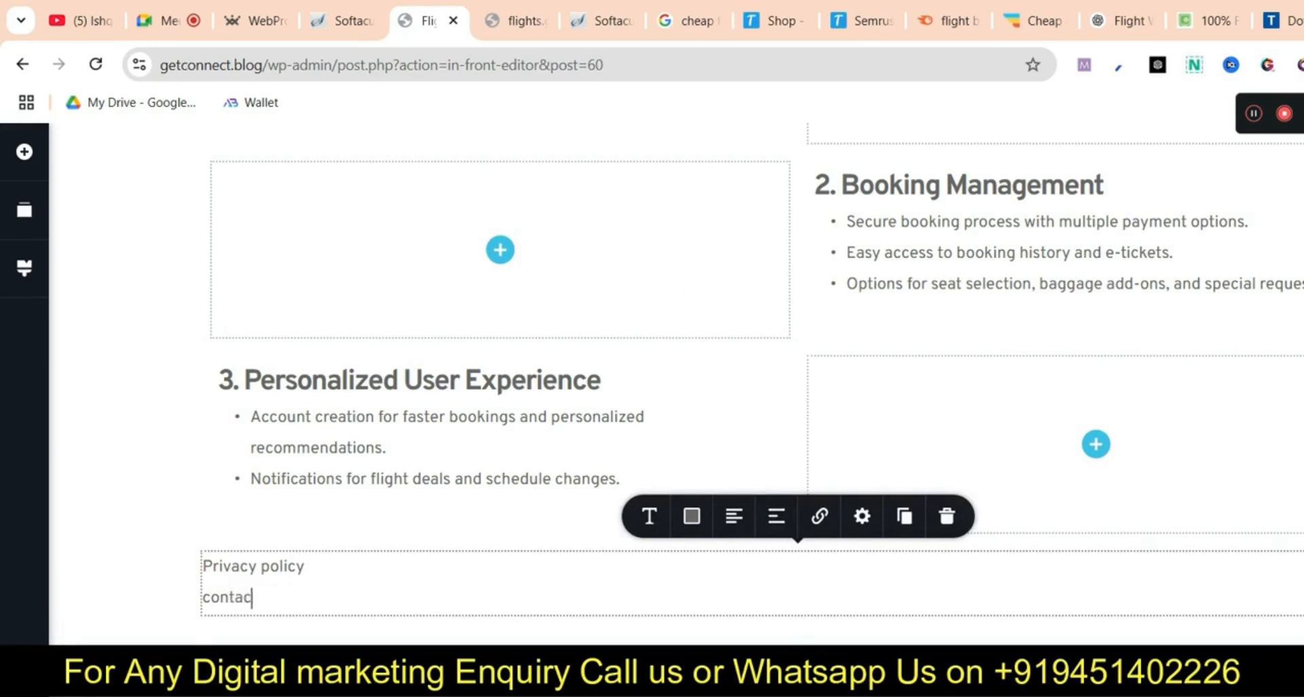
pyautogui.write('t us')
pyautogui.hotkey('ctrl', 't')
pyautogui.write('docu')
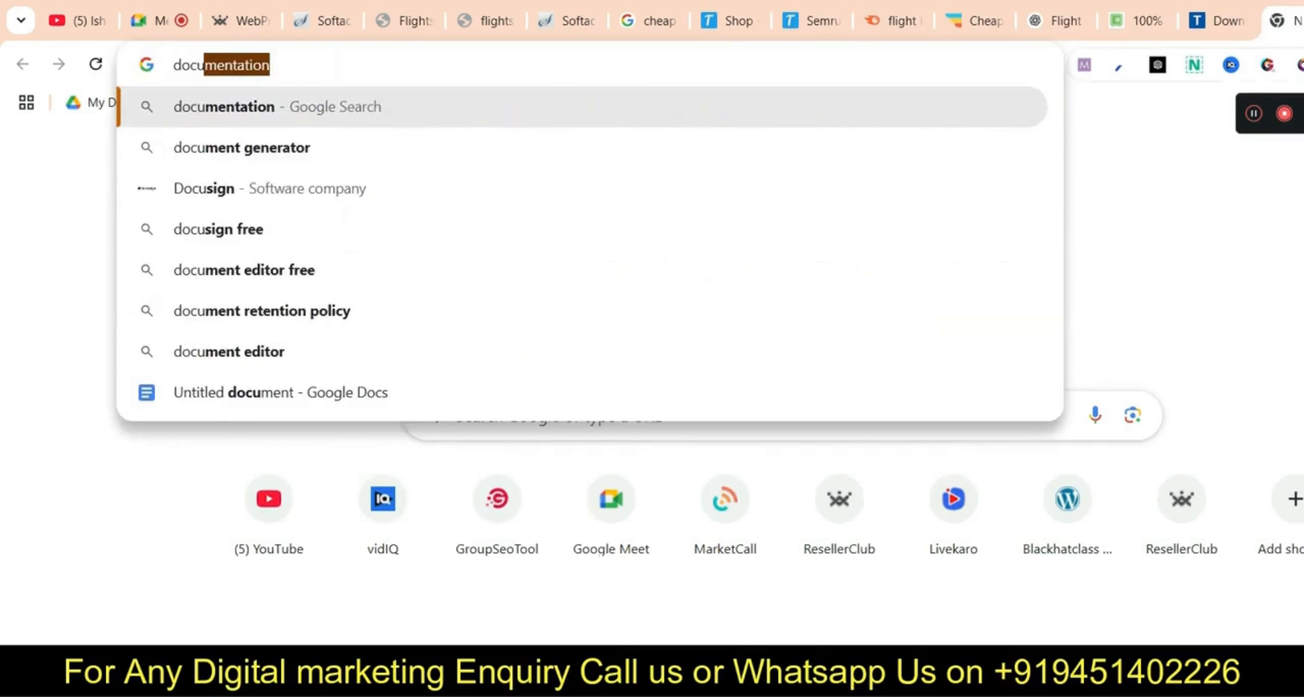
# Open the Untitled Google Doc, close the Marketplace panel, and create a new blank document via File > New
pyautogui.press('Up')
pyautogui.press('Return')
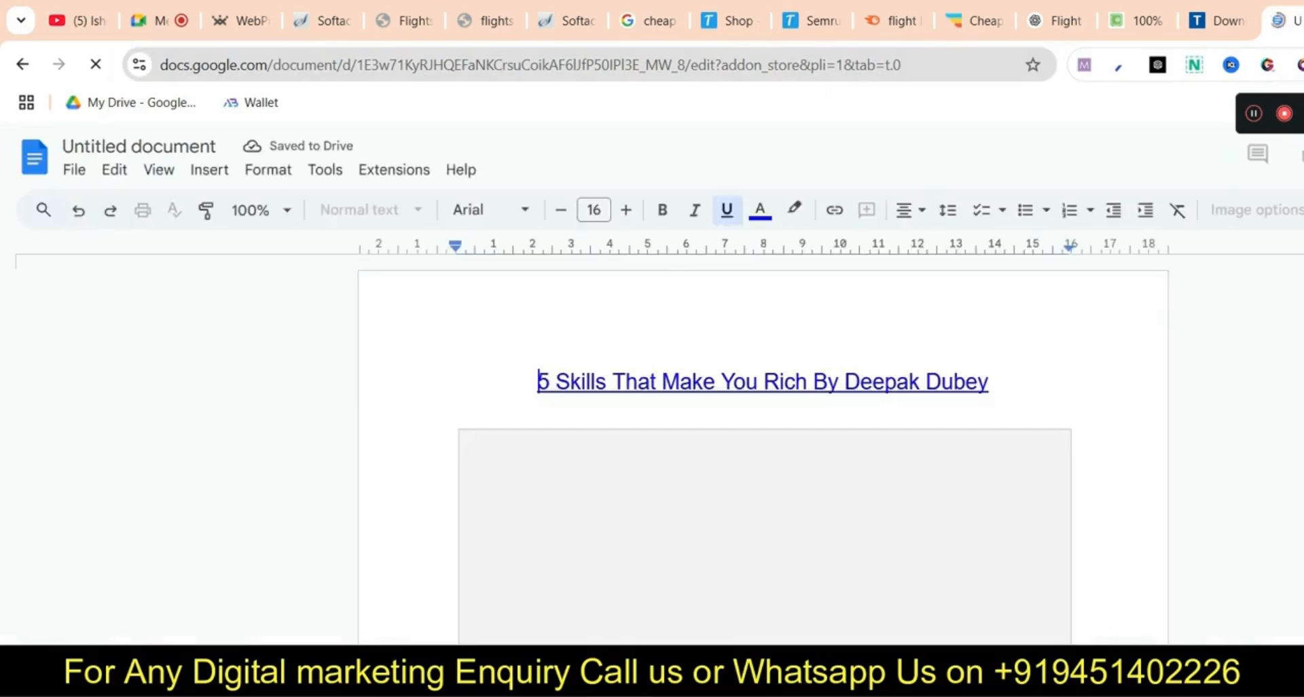
pyautogui.hotkey('alt', 'f')
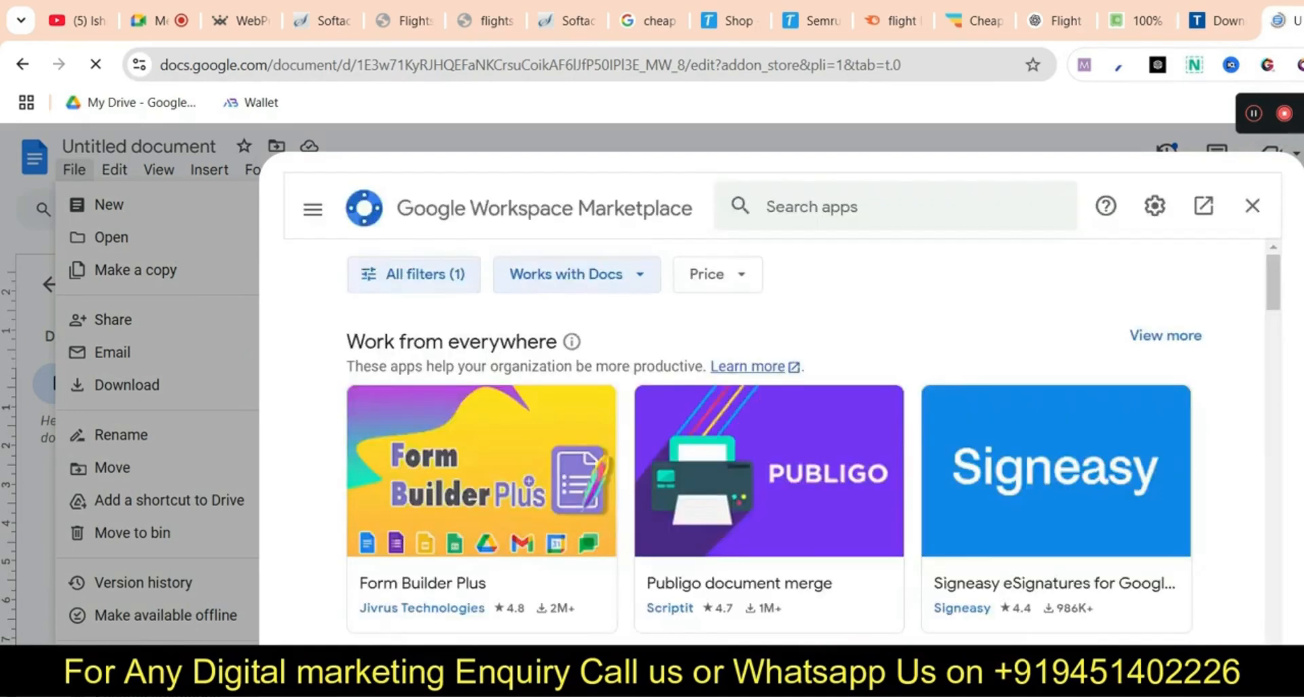
pyautogui.click(1252, 205)
pyautogui.click(74, 169)
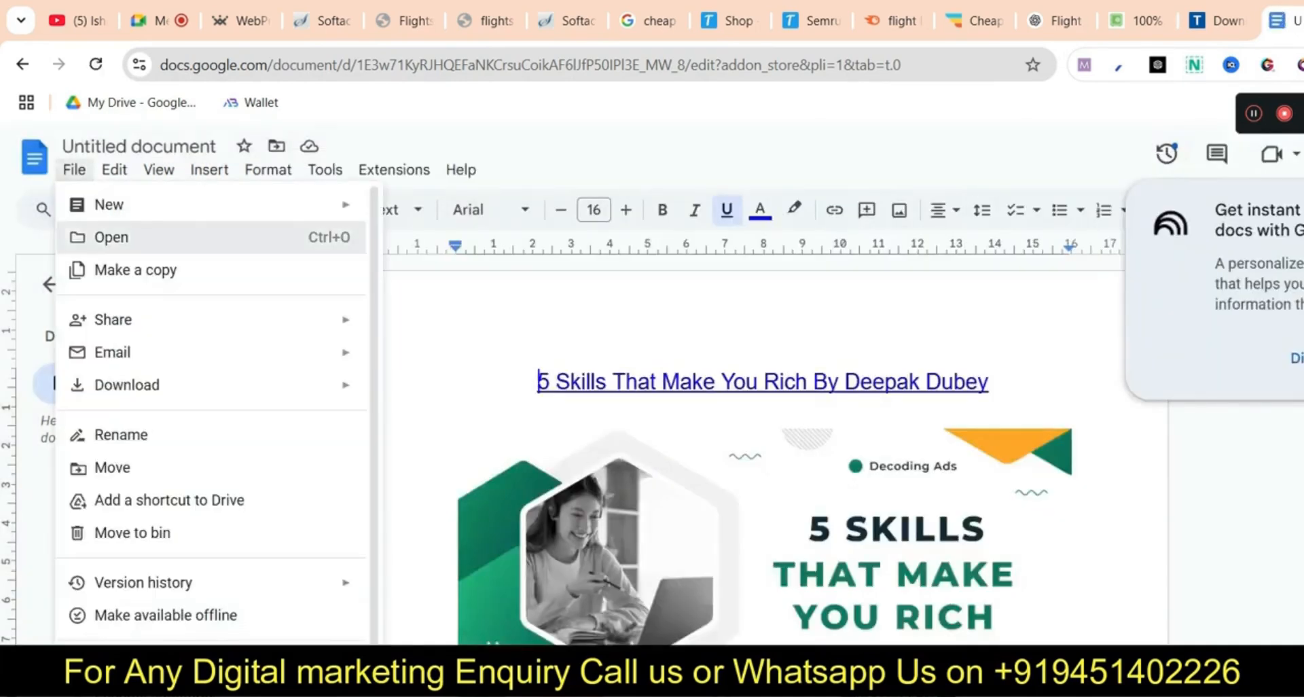
pyautogui.click(108, 236)
pyautogui.click(74, 169)
pyautogui.moveTo(108, 204)
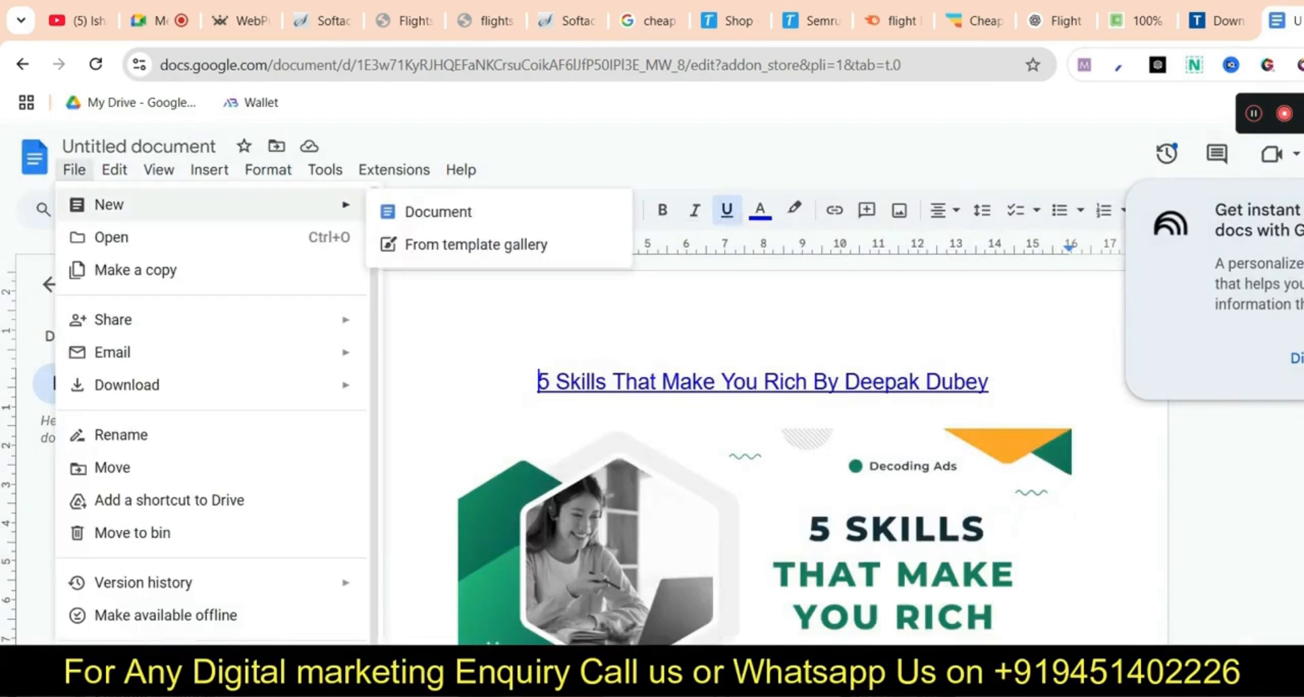
pyautogui.click(437, 210)
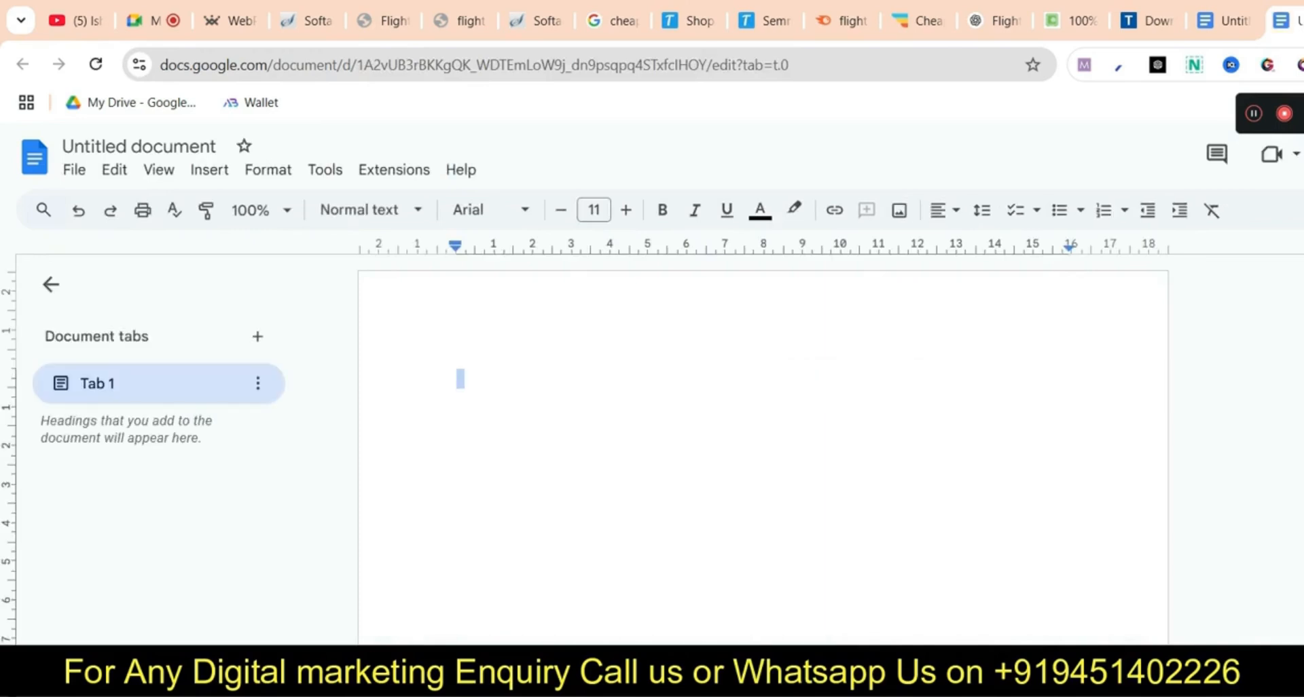
# Copy all the HTML code from the note in Notepad
pyautogui.press('super')
pyautogui.write('notepa')
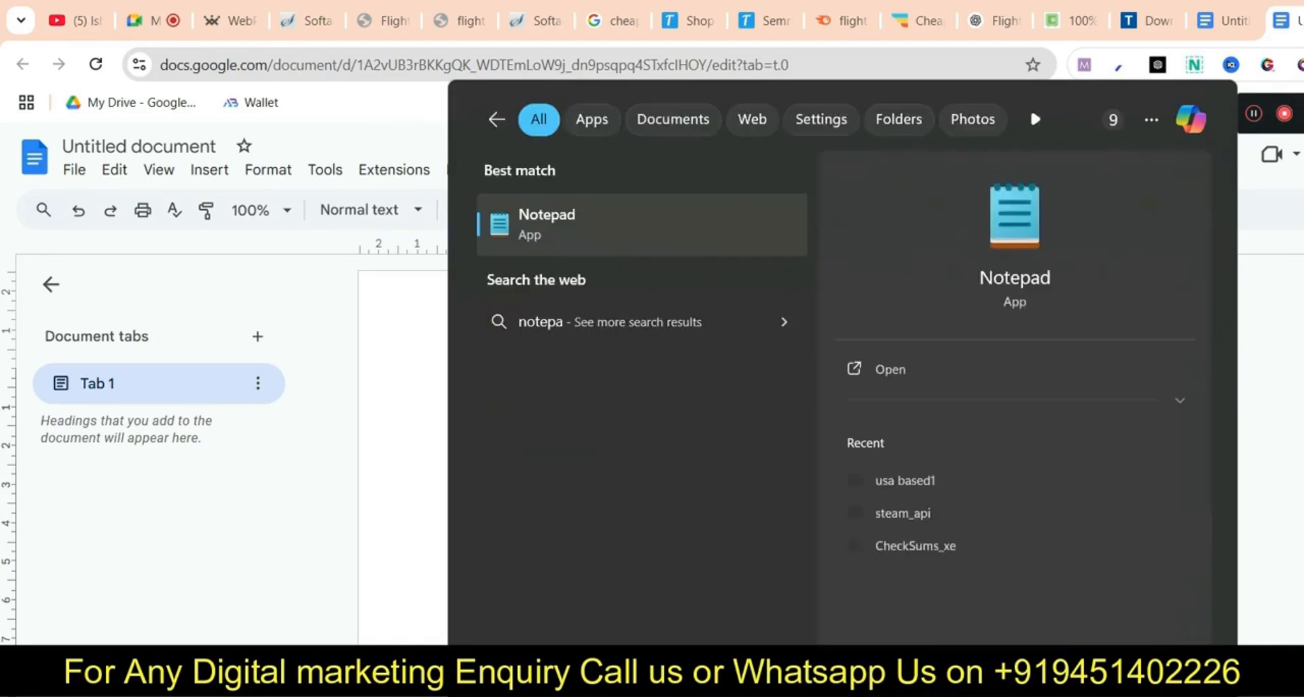
pyautogui.write('d')
pyautogui.press('Return')
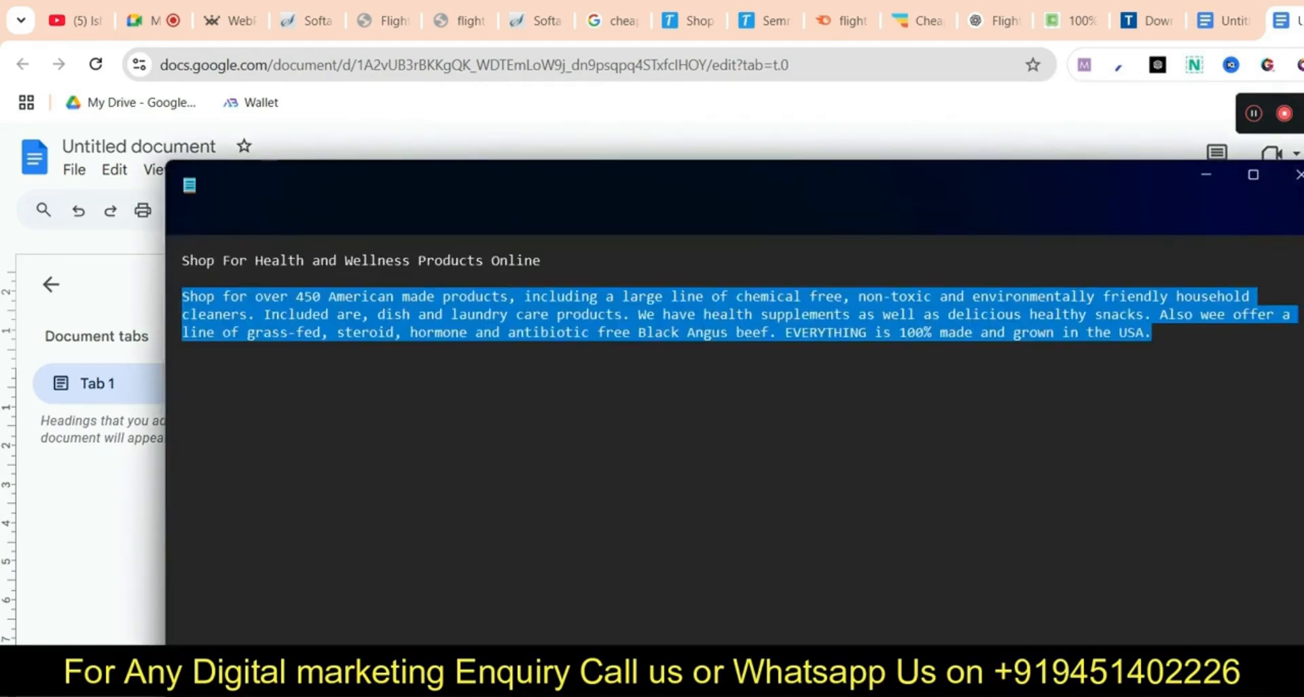
pyautogui.click(841, 185)
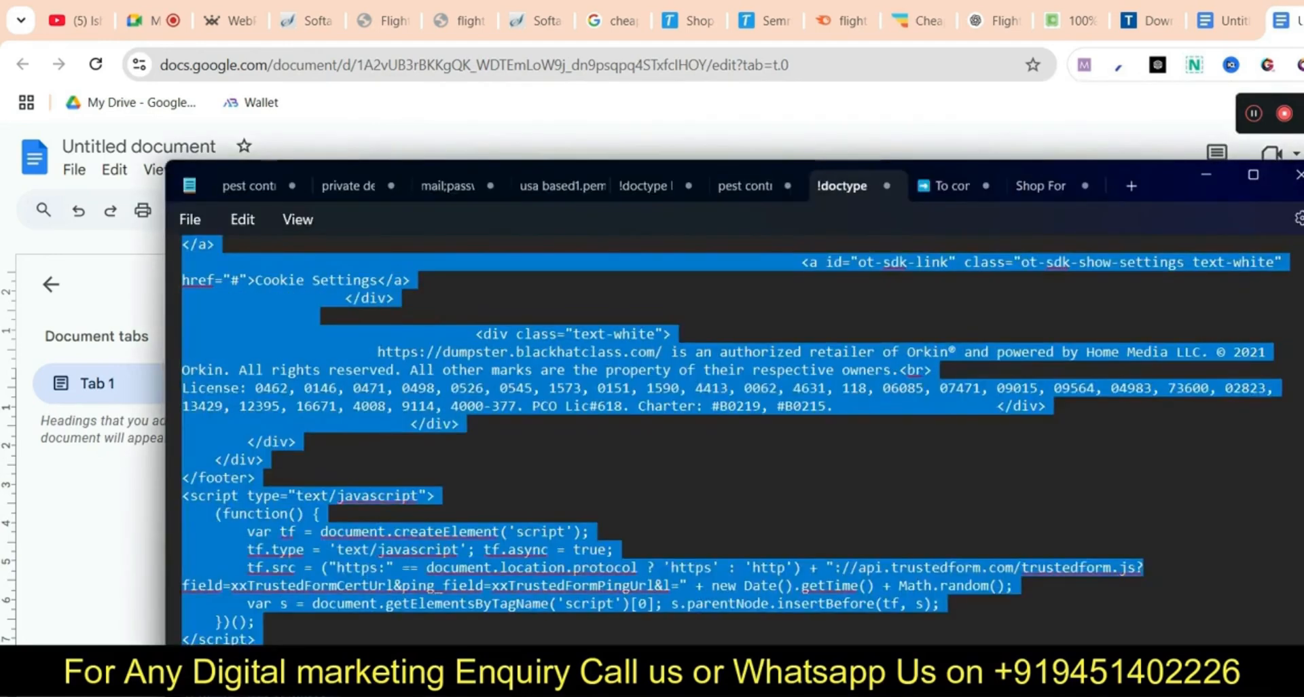
pyautogui.click(239, 260)
pyautogui.hotkey('ctrl', 'a')
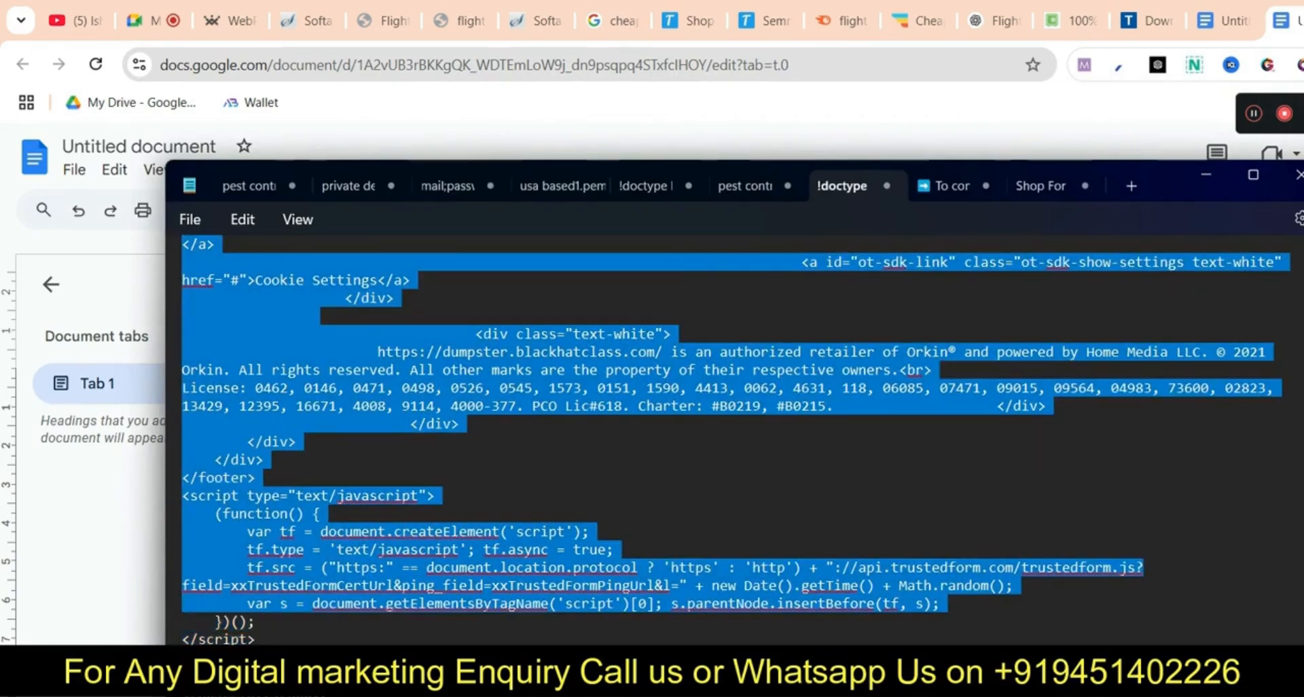
pyautogui.rightClick(668, 192)
pyautogui.click(719, 297)
# Paste the HTML code into the new blank Google Doc
pyautogui.click(1219, 20)
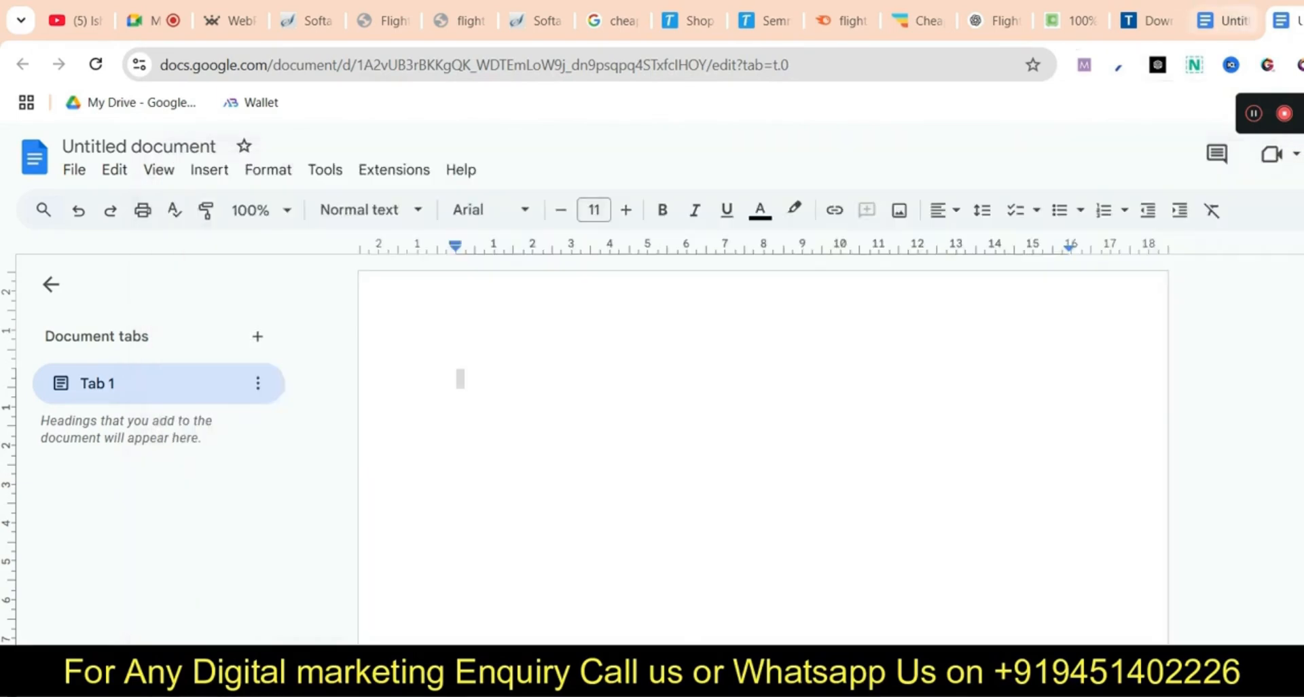
pyautogui.hotkey('ctrl', 'Tab')
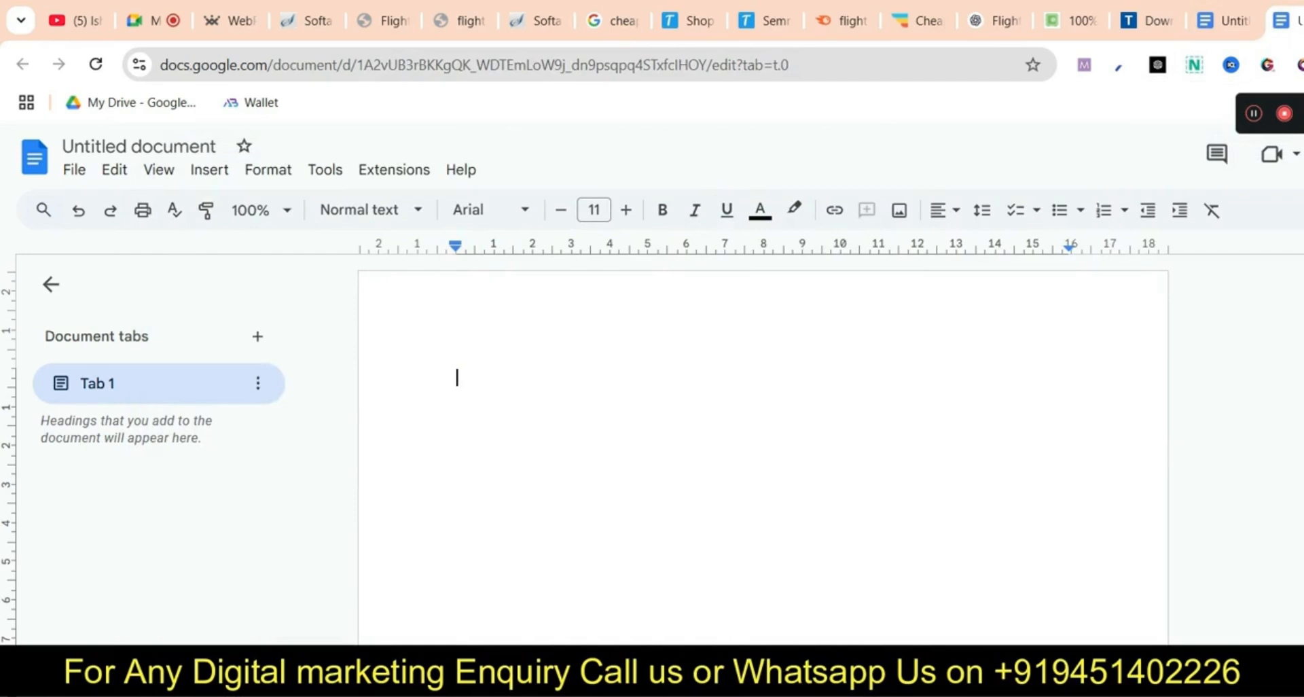
pyautogui.hotkey('ctrl', 'v')
pyautogui.scroll(1, 763, 448)
pyautogui.scroll(-3, 763, 449)
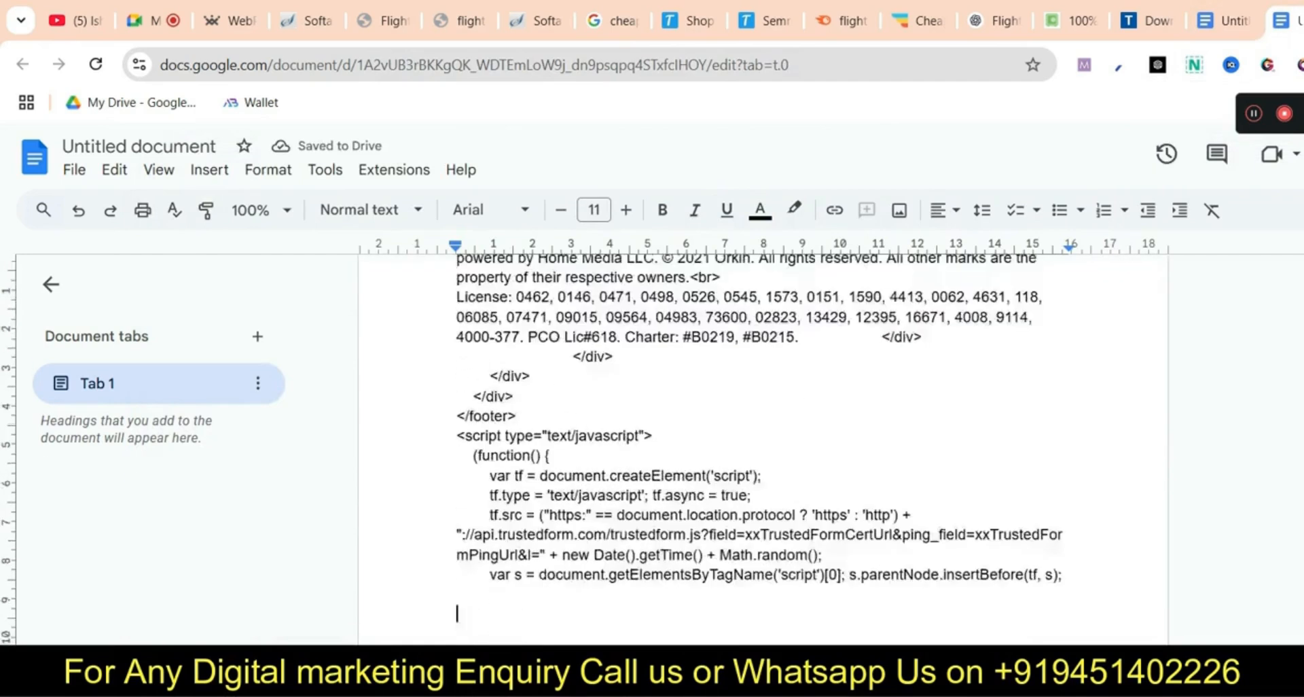
pyautogui.scroll(3, 762, 448)
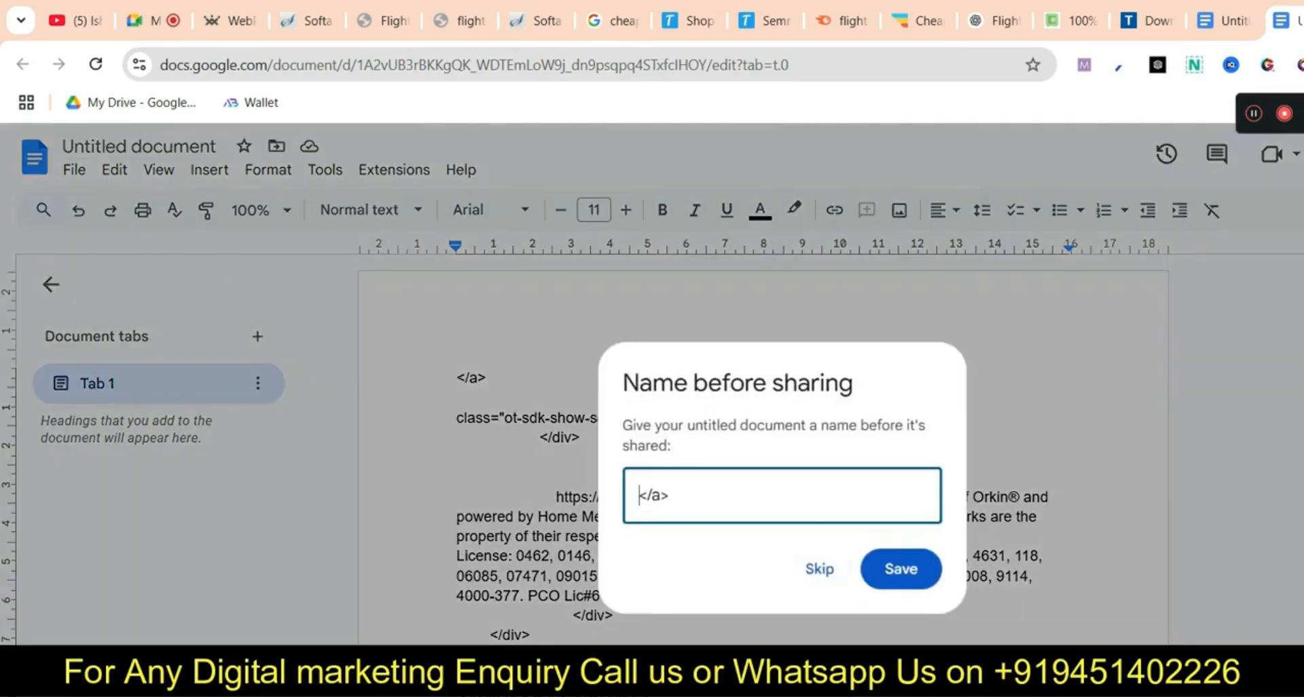
# Share the unnamed doc so anyone with the link can view, then select the 'contact us' text in the editor
pyautogui.click(808, 569)
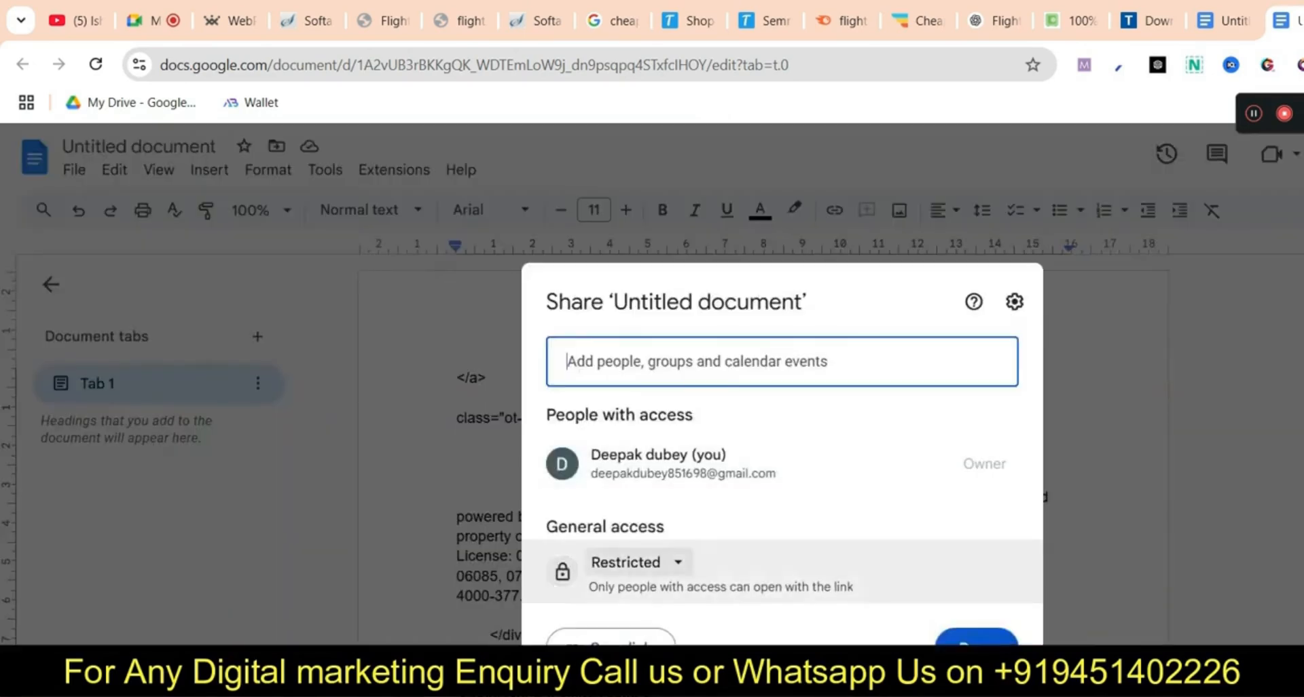
pyautogui.click(635, 562)
pyautogui.click(680, 652)
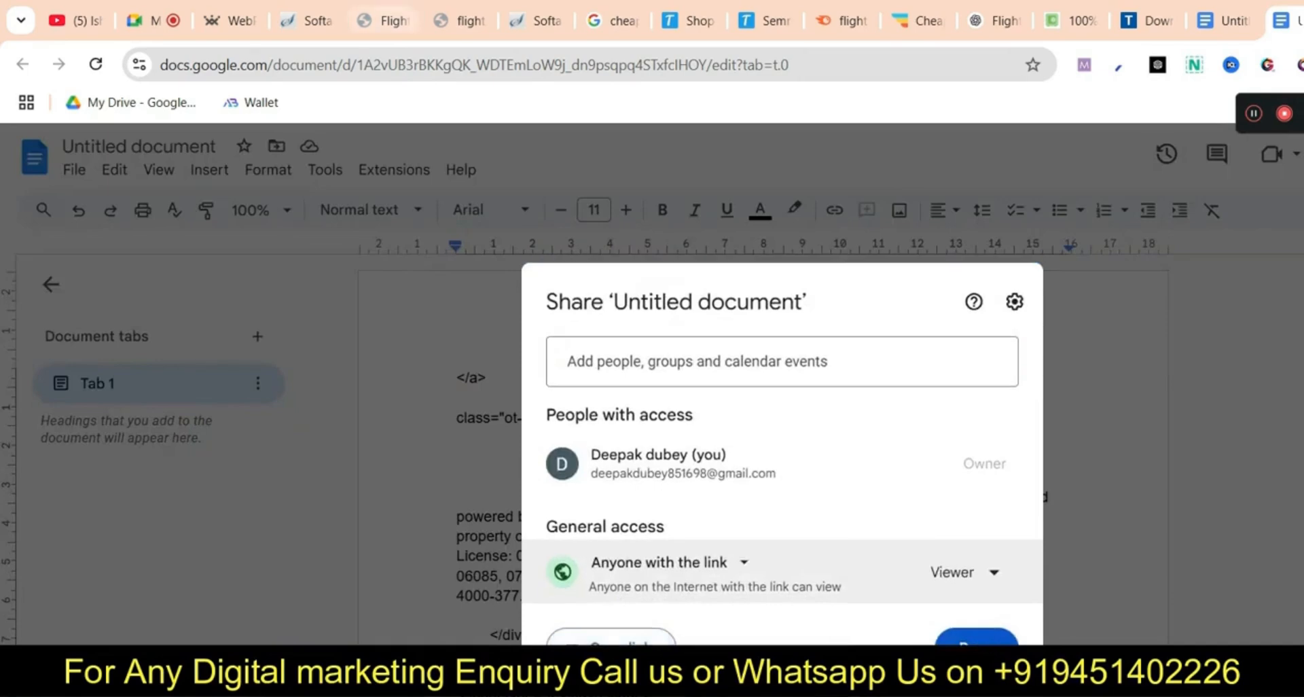
pyautogui.click(381, 20)
pyautogui.moveTo(280, 598); pyautogui.dragTo(202, 598)
# Replace the 'contact us' link address with the shared Google Doc URL and apply it
pyautogui.click(819, 516)
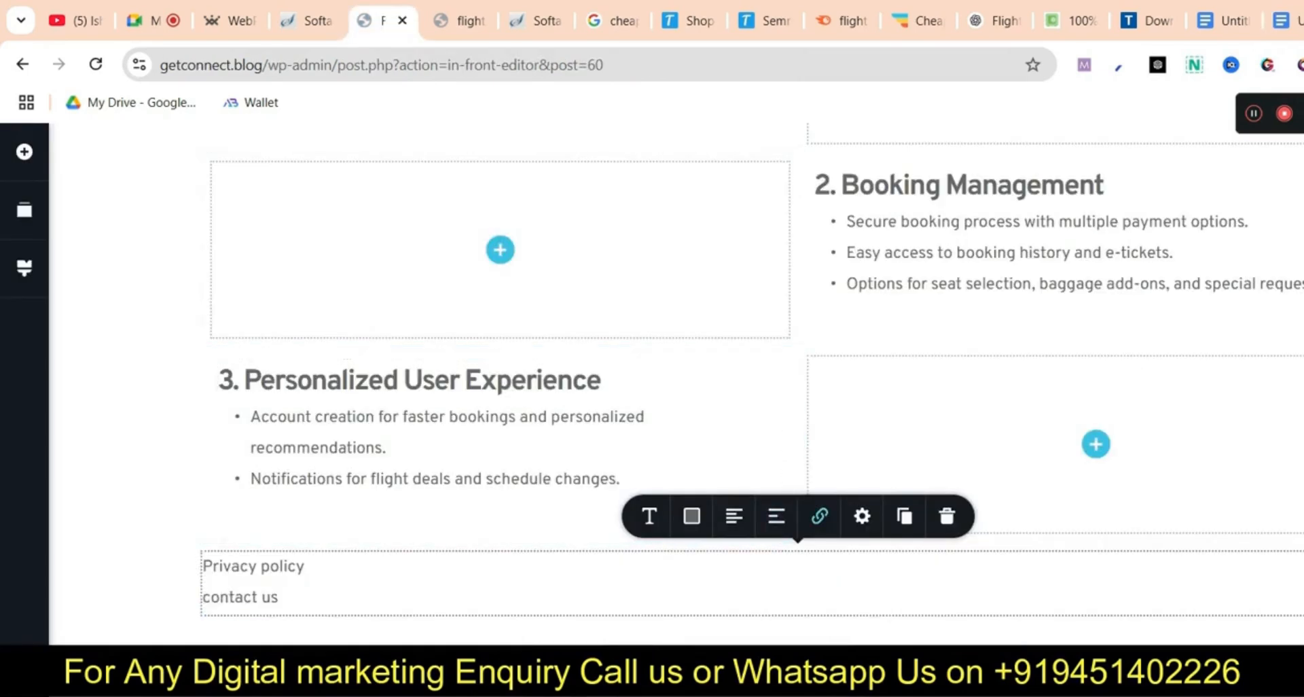
pyautogui.hotkey('ctrl', 'a')
pyautogui.hotkey('ctrl', 'v')
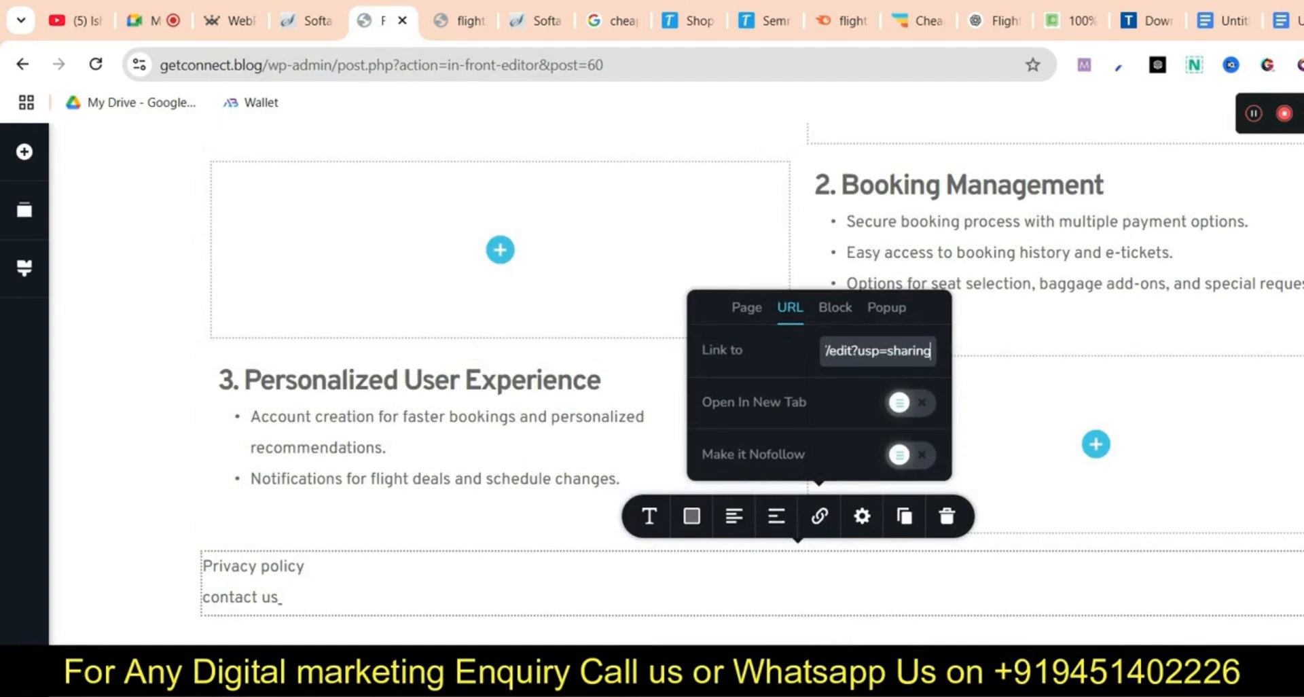
pyautogui.click(259, 597)
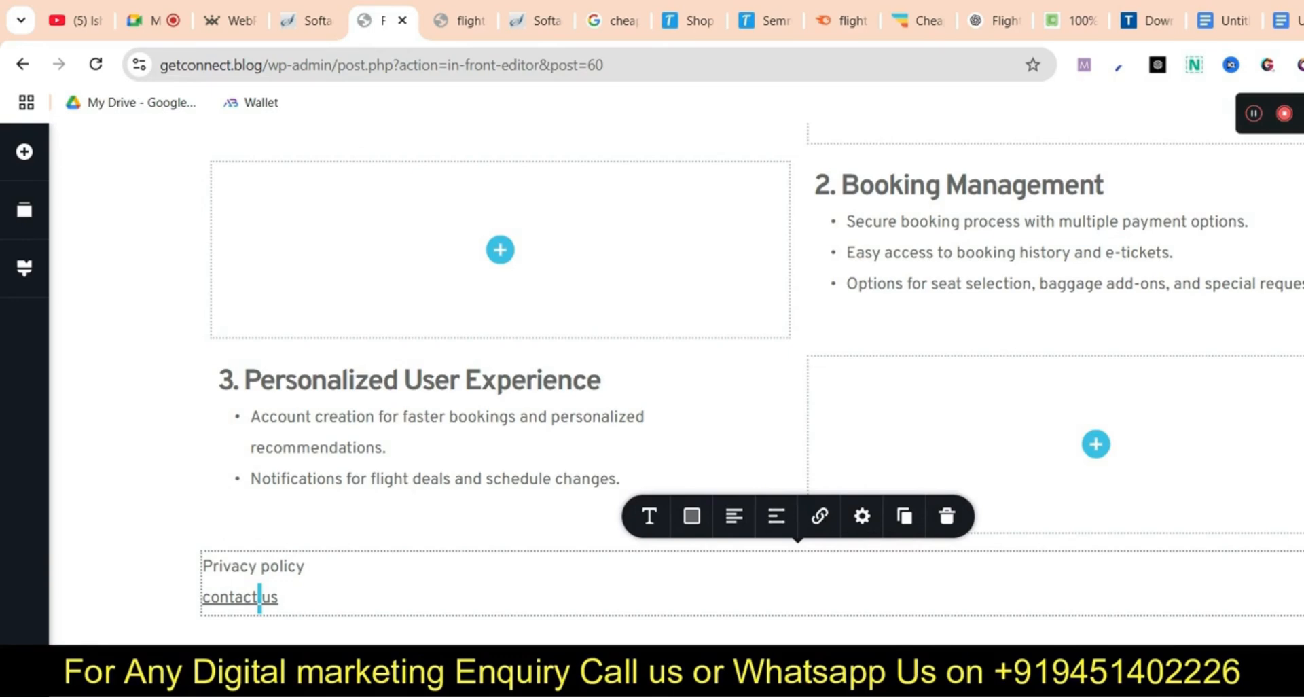
pyautogui.scroll(10, 499, 407)
pyautogui.scroll(-10, 500, 408)
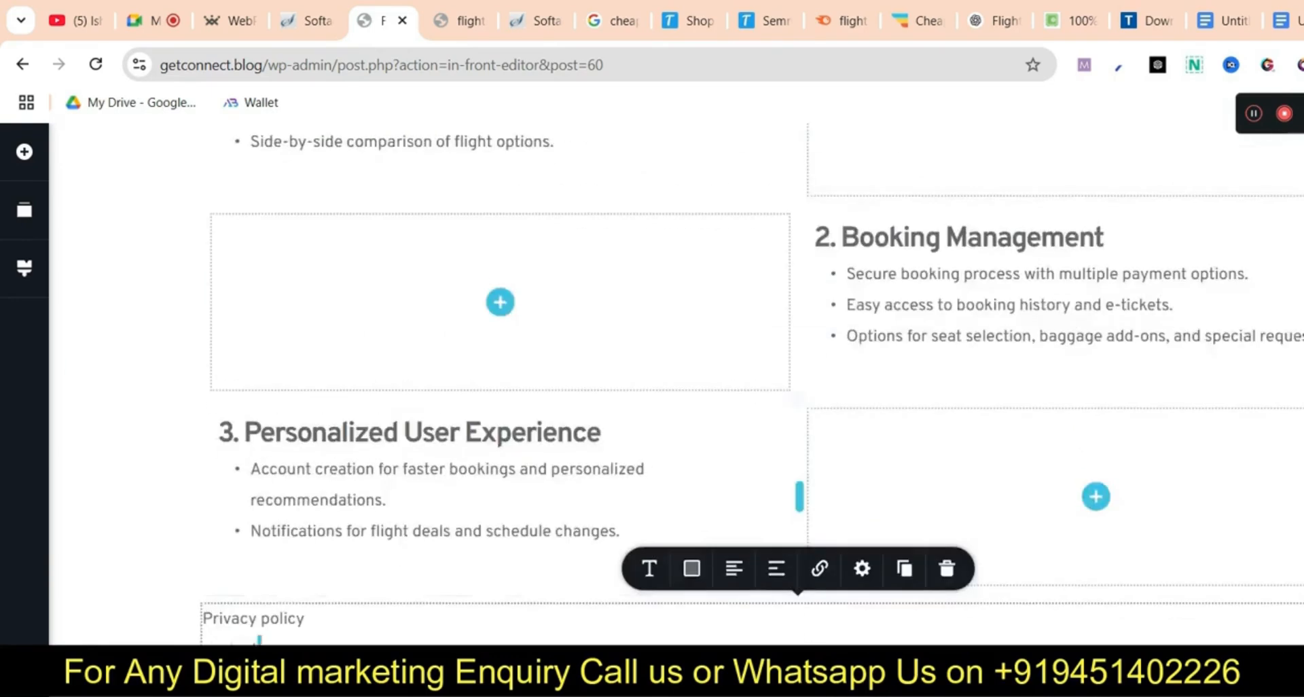